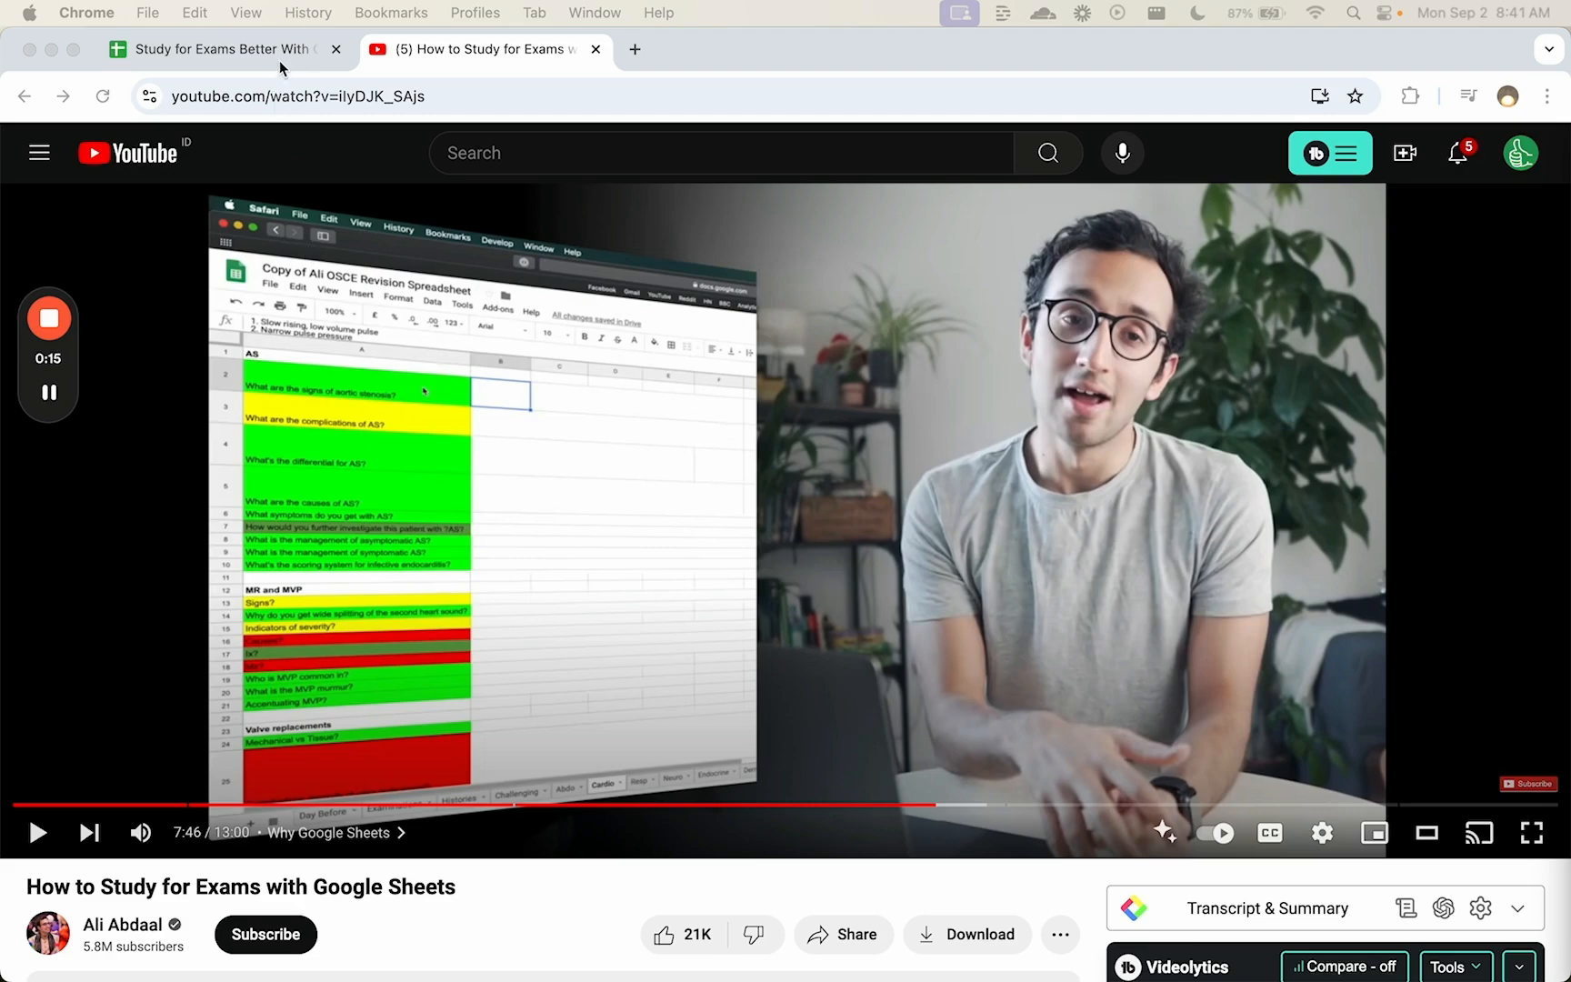
- Head column B of the vocabulary spreadsheet with SPANISH
{"action": "left_click", "coordinate": [278, 60]}
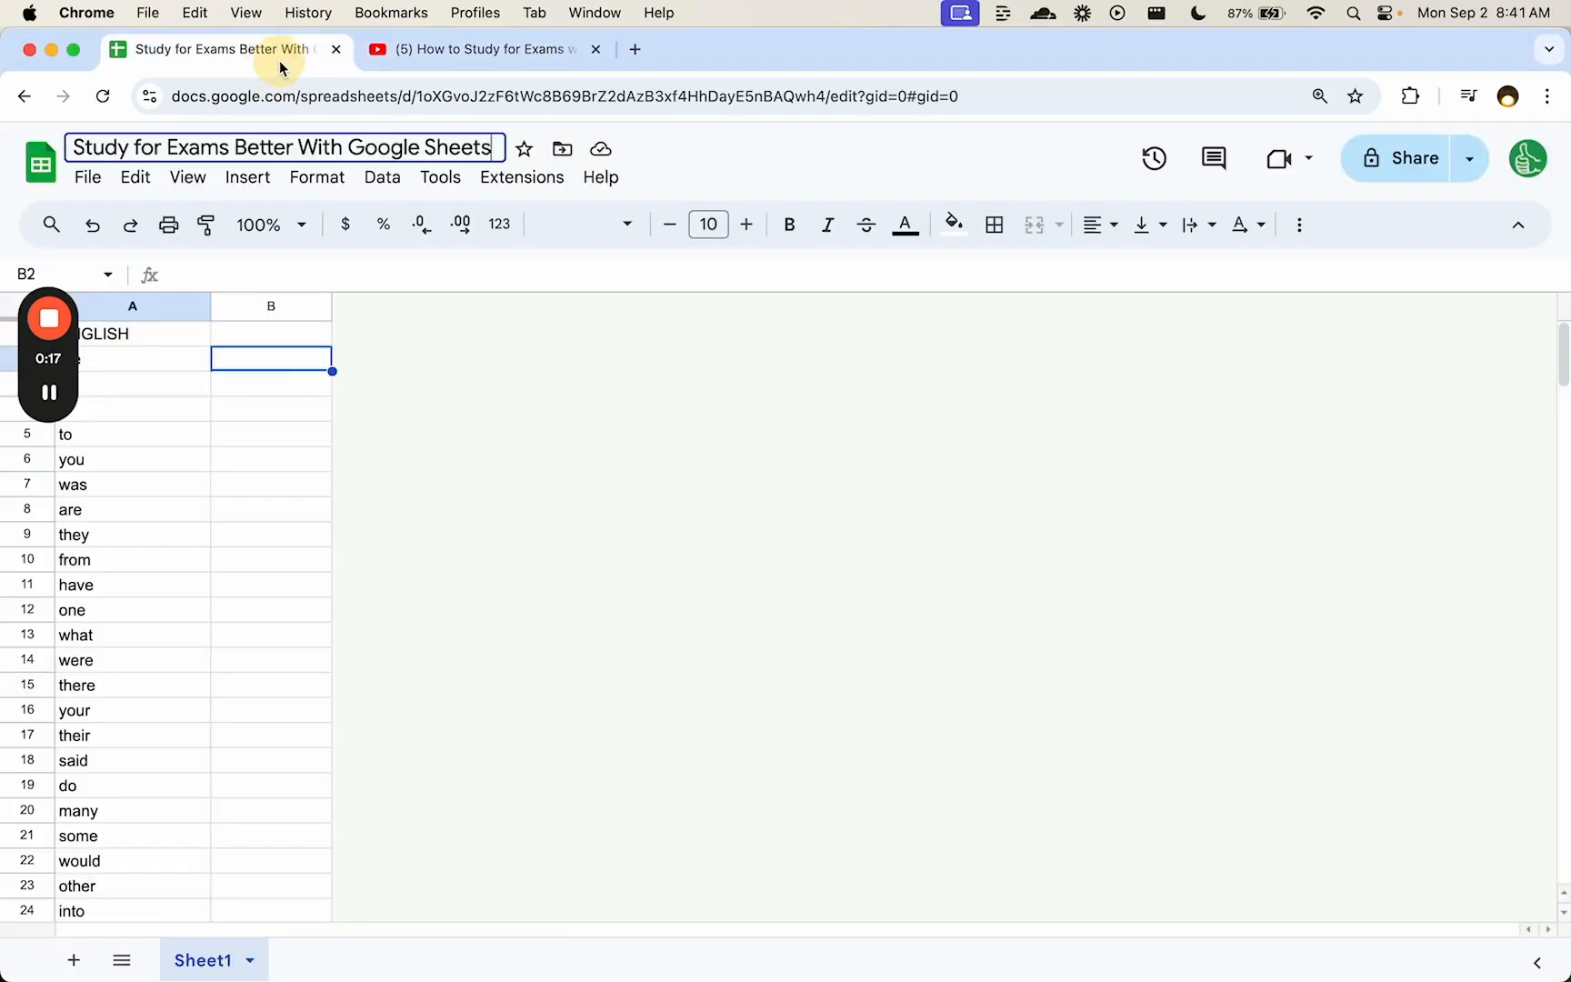
{"action": "left_click", "coordinate": [202, 485]}
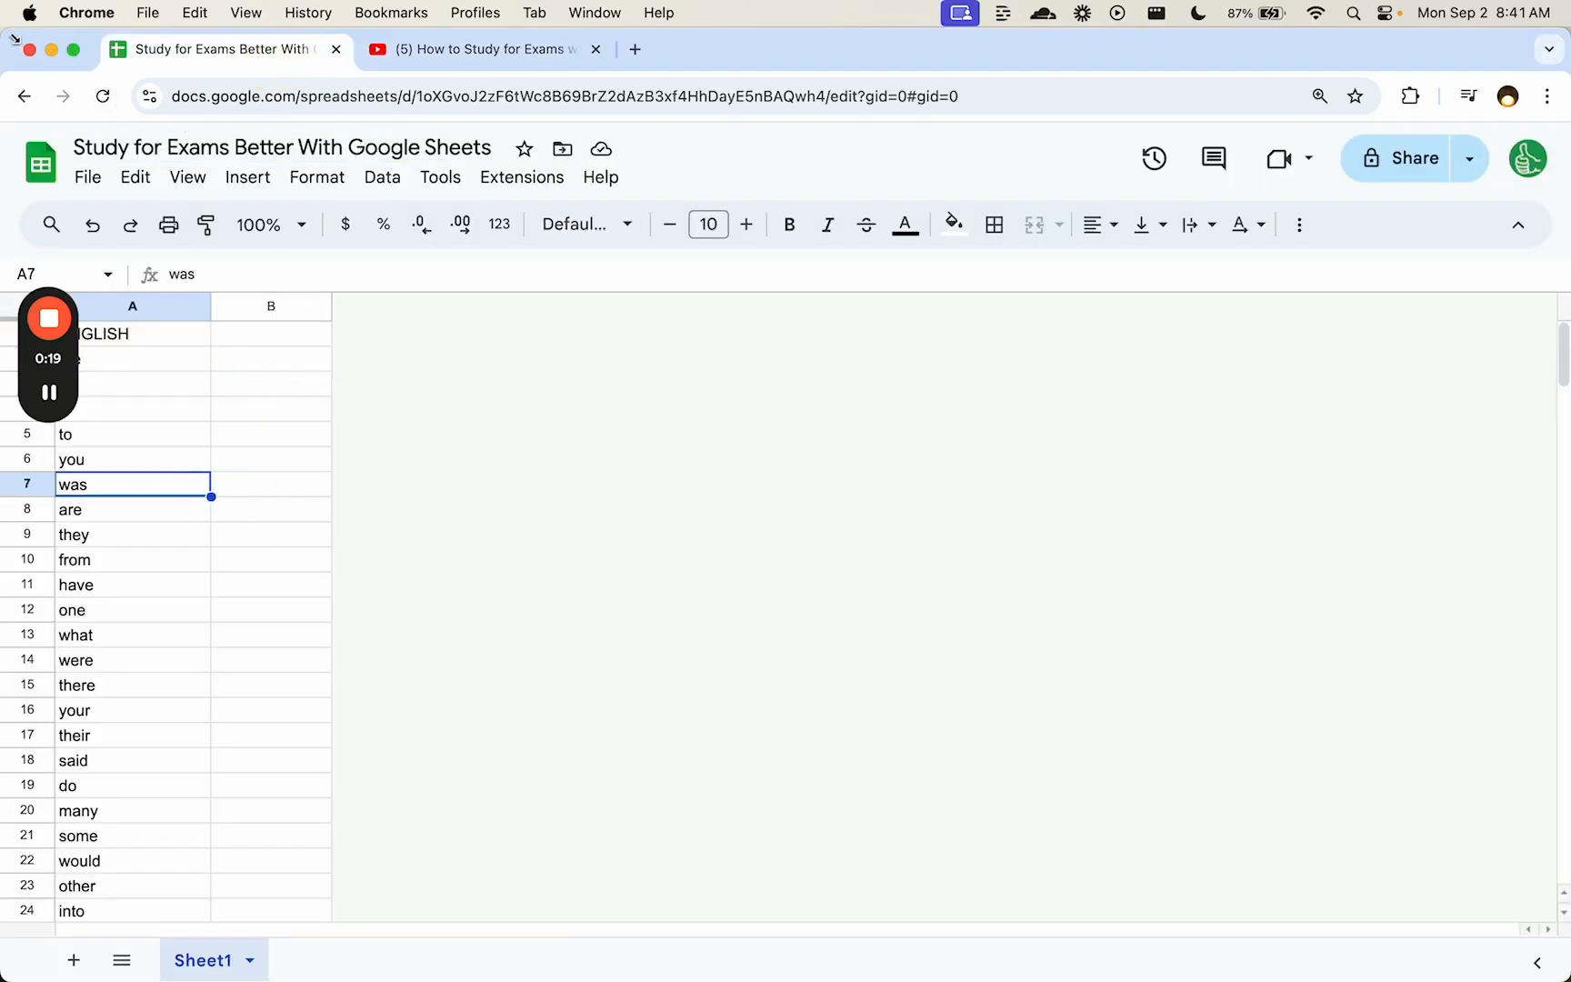
{"action": "left_click_drag", "start_coordinate": [14, 38], "coordinate": [93, 38]}
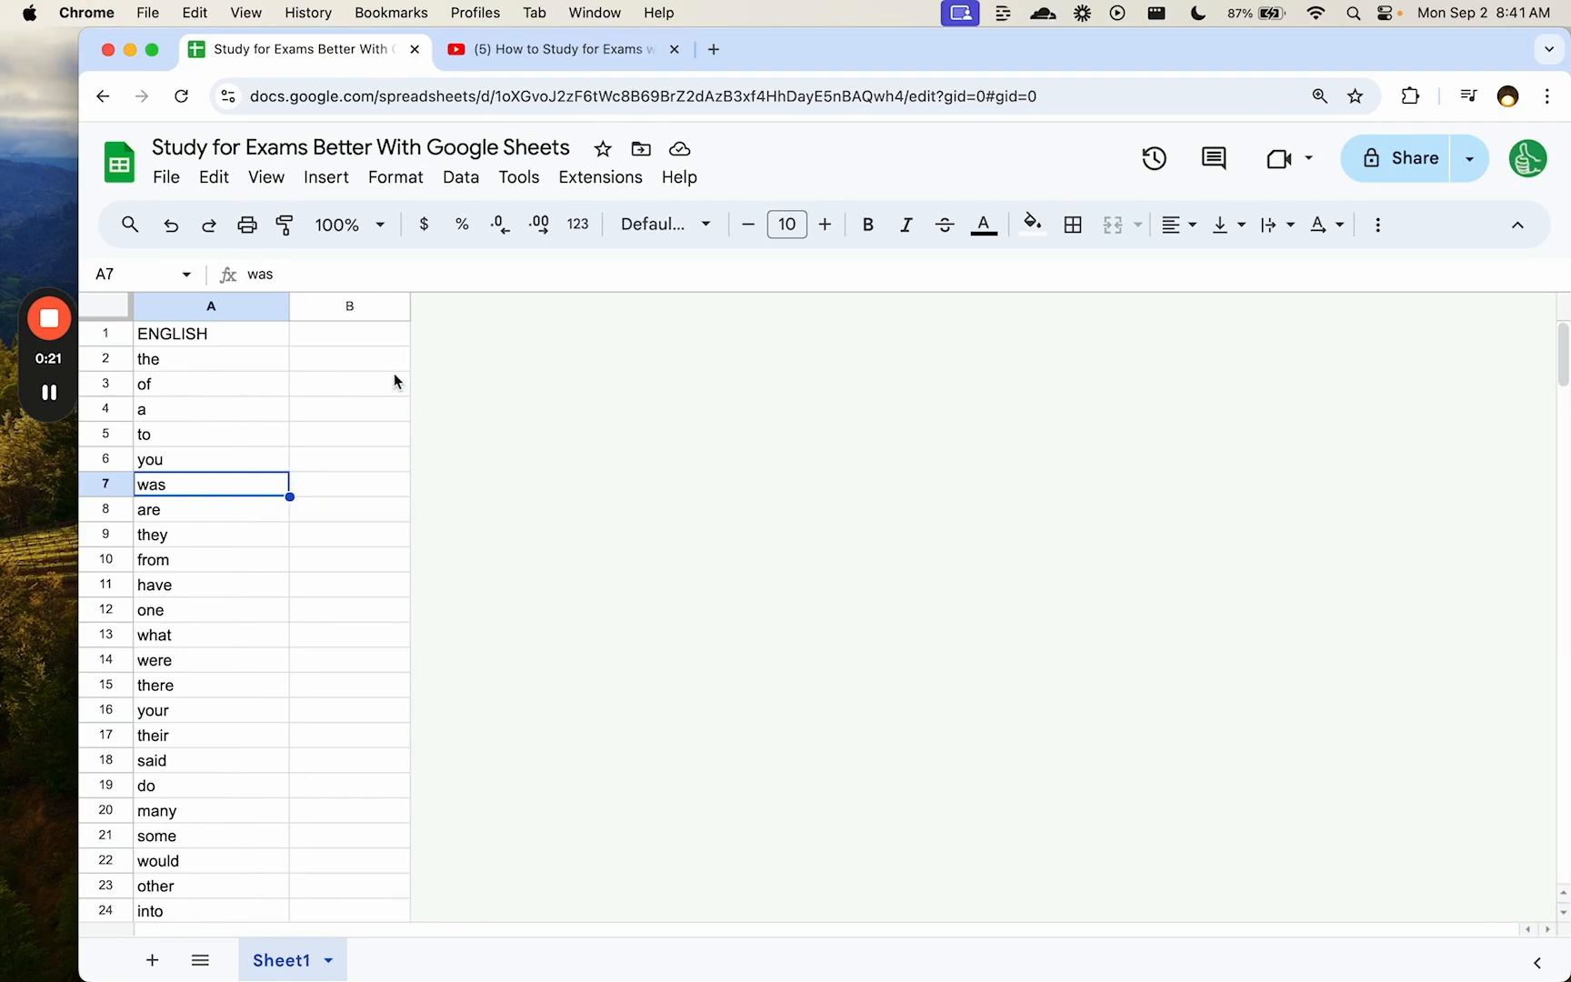
{"action": "left_click", "coordinate": [363, 334]}
{"action": "type", "text": "S"}
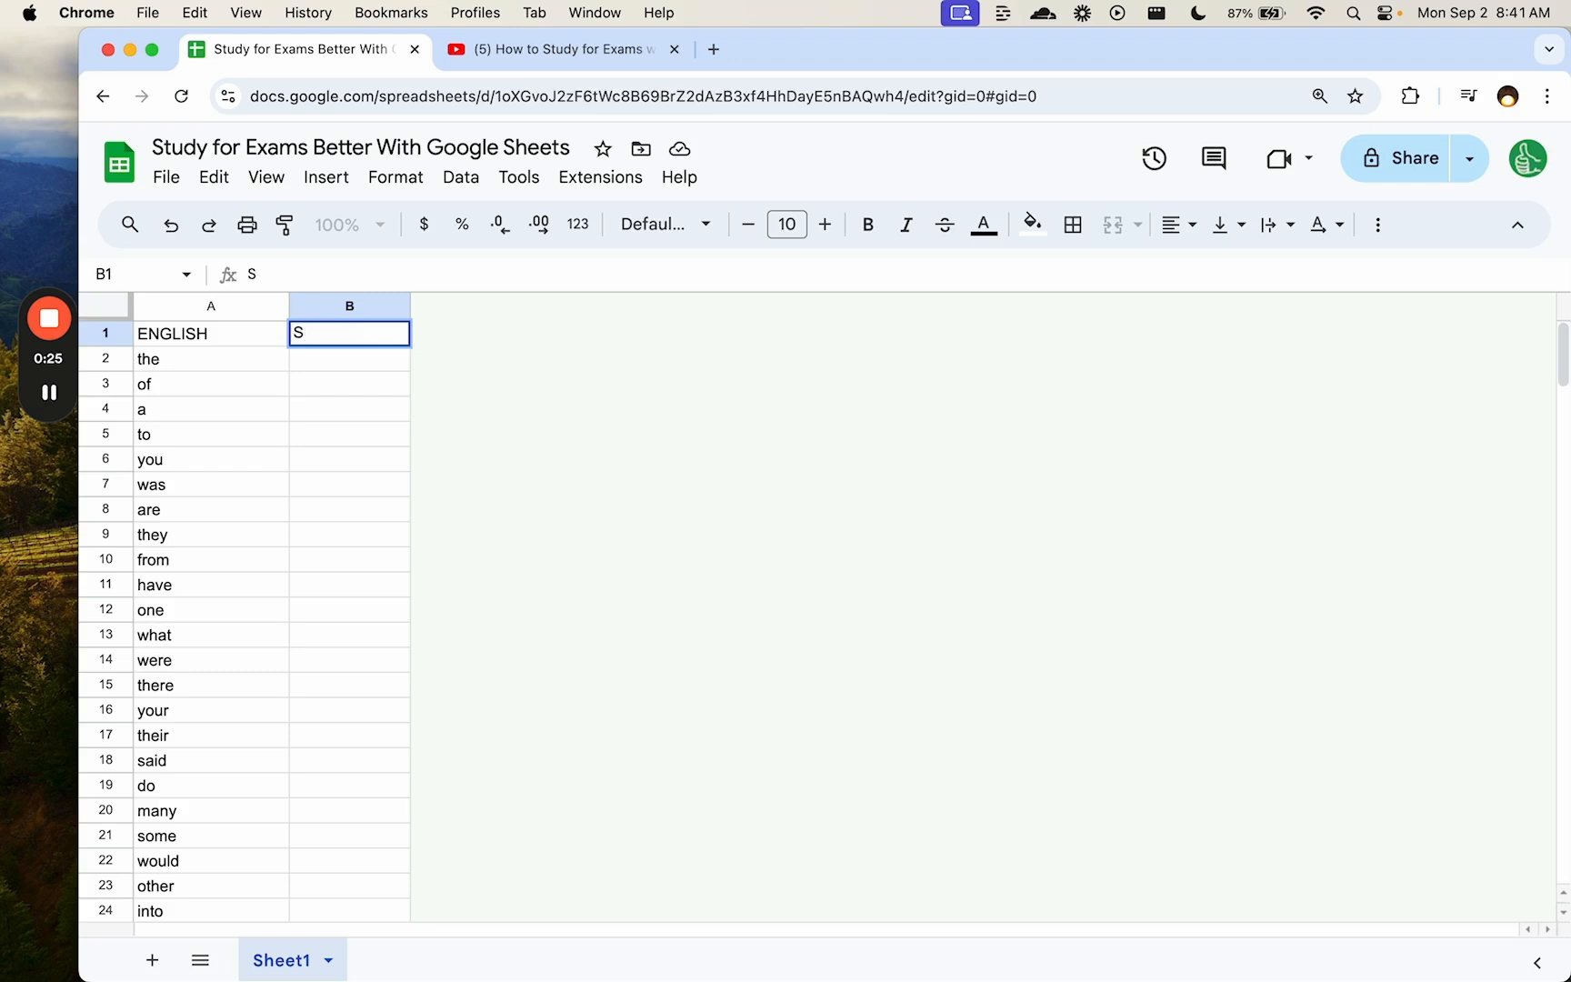
{"action": "type", "text": "PANISH"}
{"action": "key", "text": "Return"}
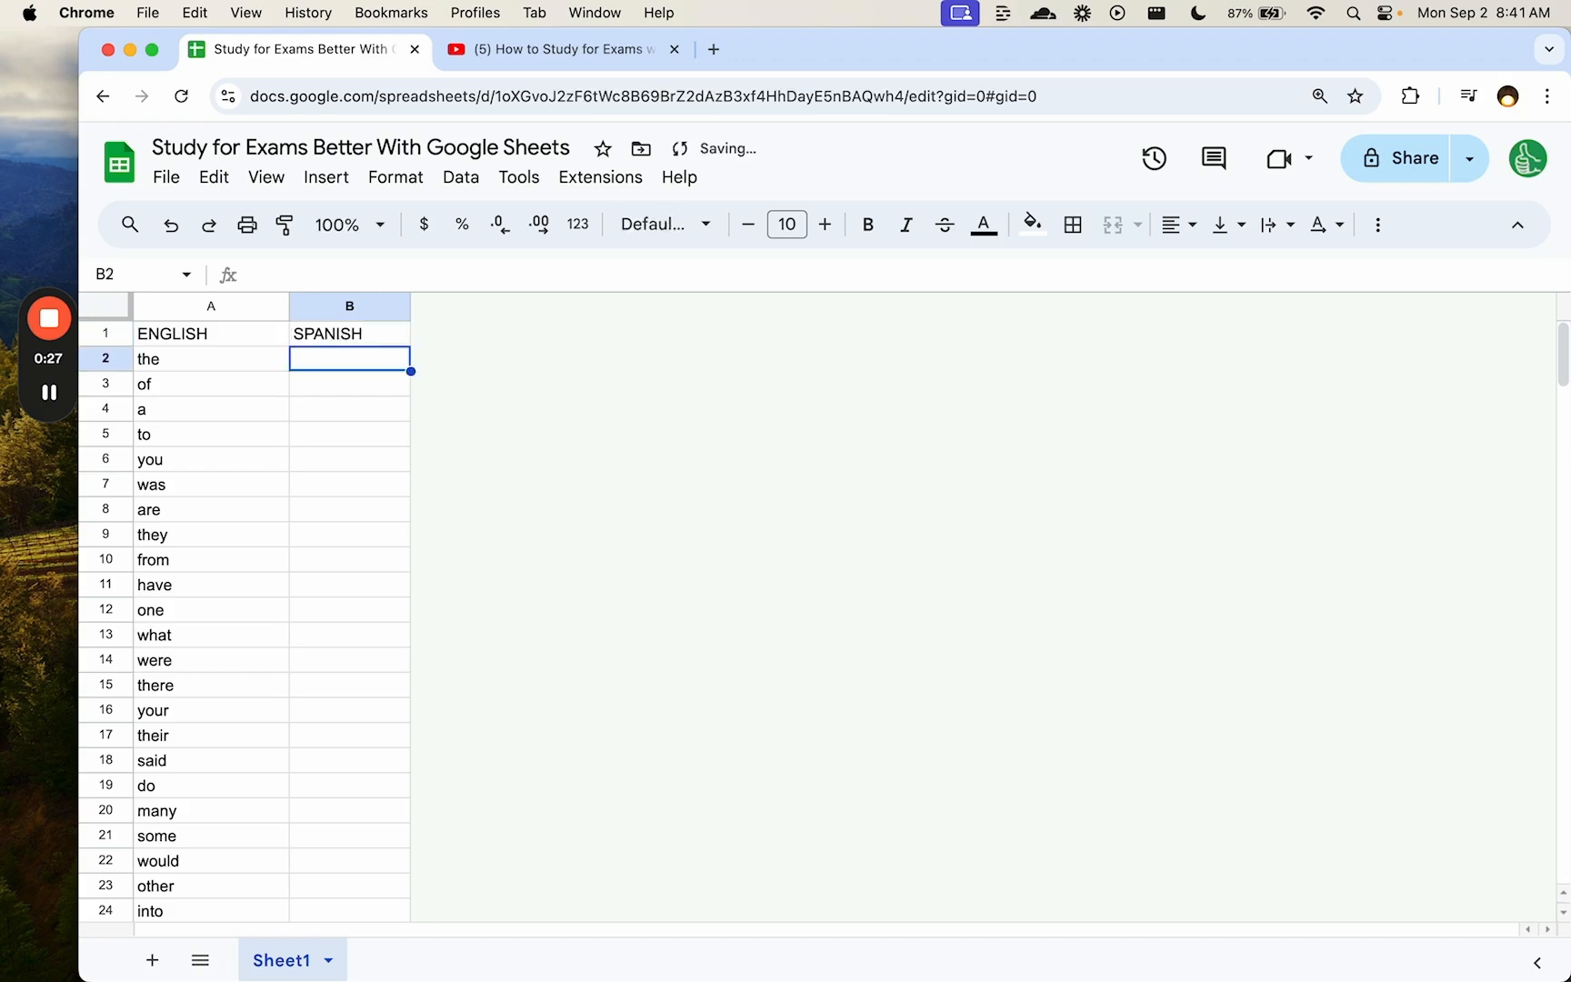
- Enter =GOOGLETRANSLATE(A2,"EN","ES") in B2 to translate the first English word
{"action": "type", "text": "=GOO"}
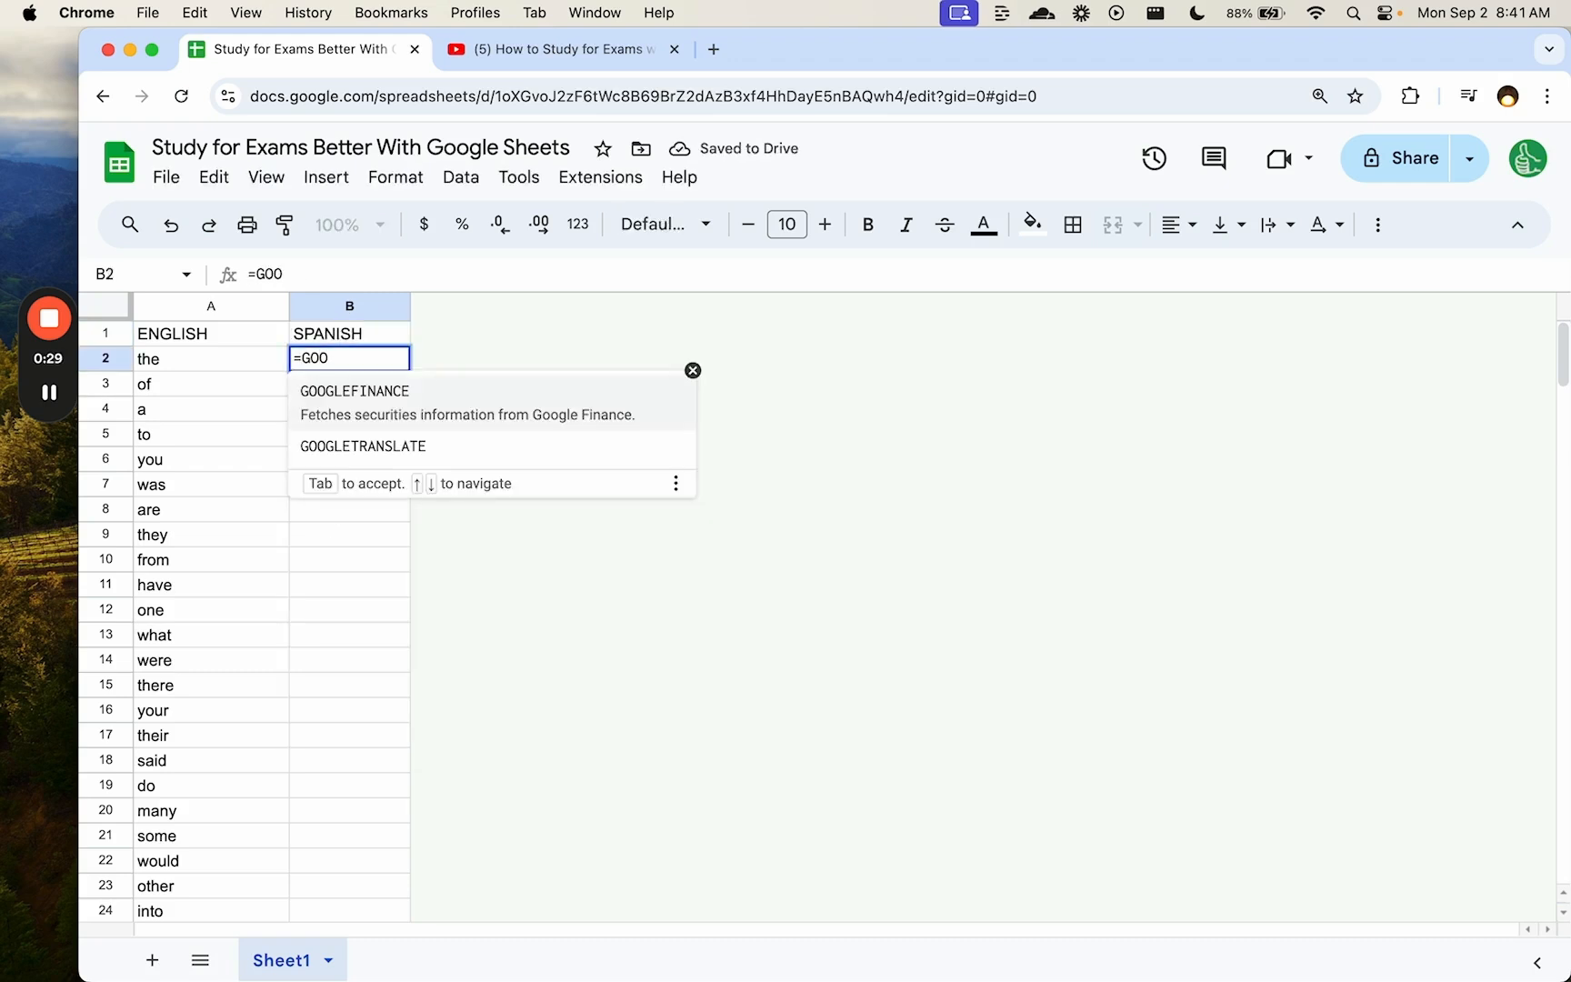
{"action": "key", "text": "Down"}
{"action": "key", "text": "Tab"}
{"action": "left_click", "coordinate": [221, 364]}
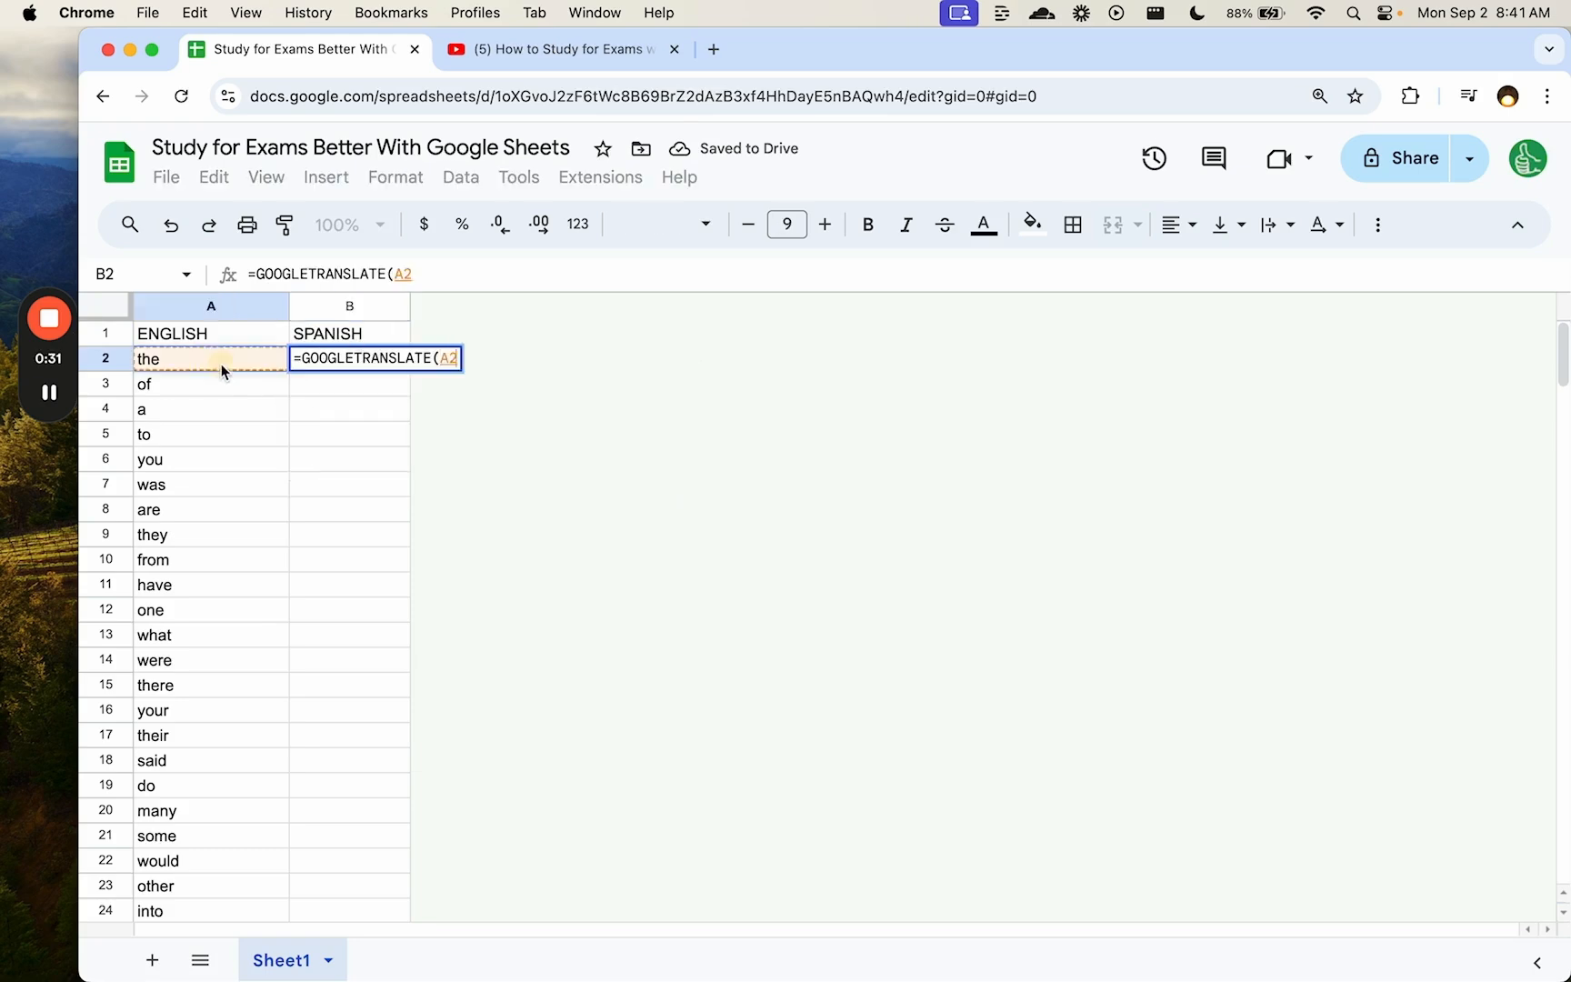
{"action": "type", "text": ",\"EN\",\"ES"}
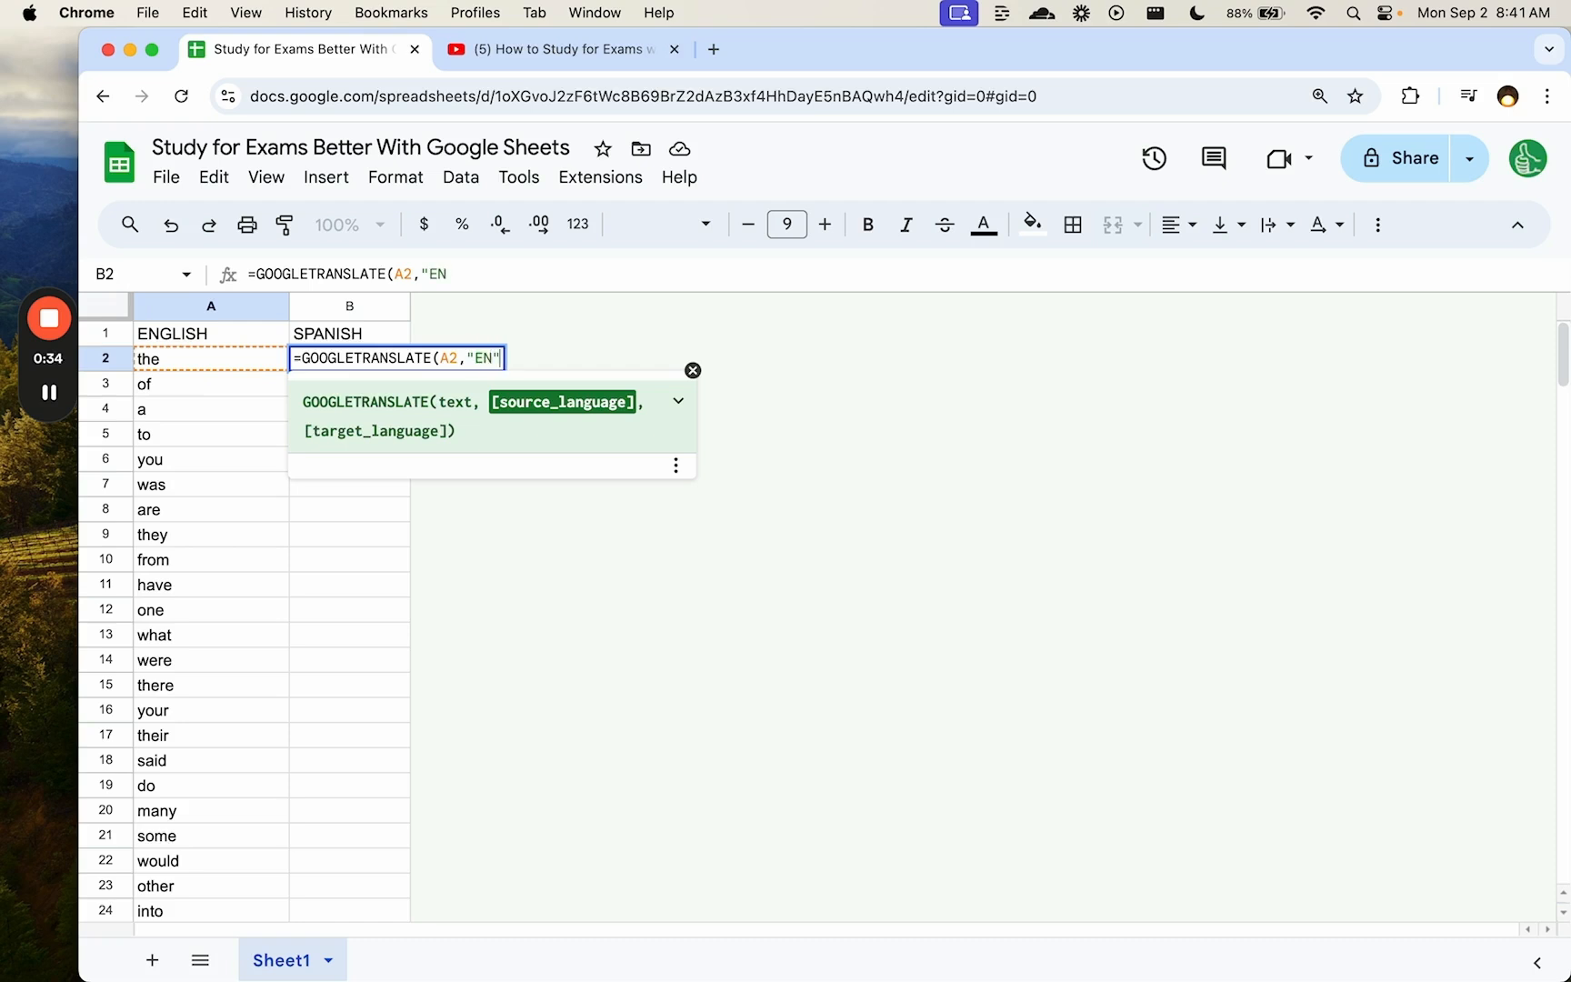
{"action": "type", "text": "\""}
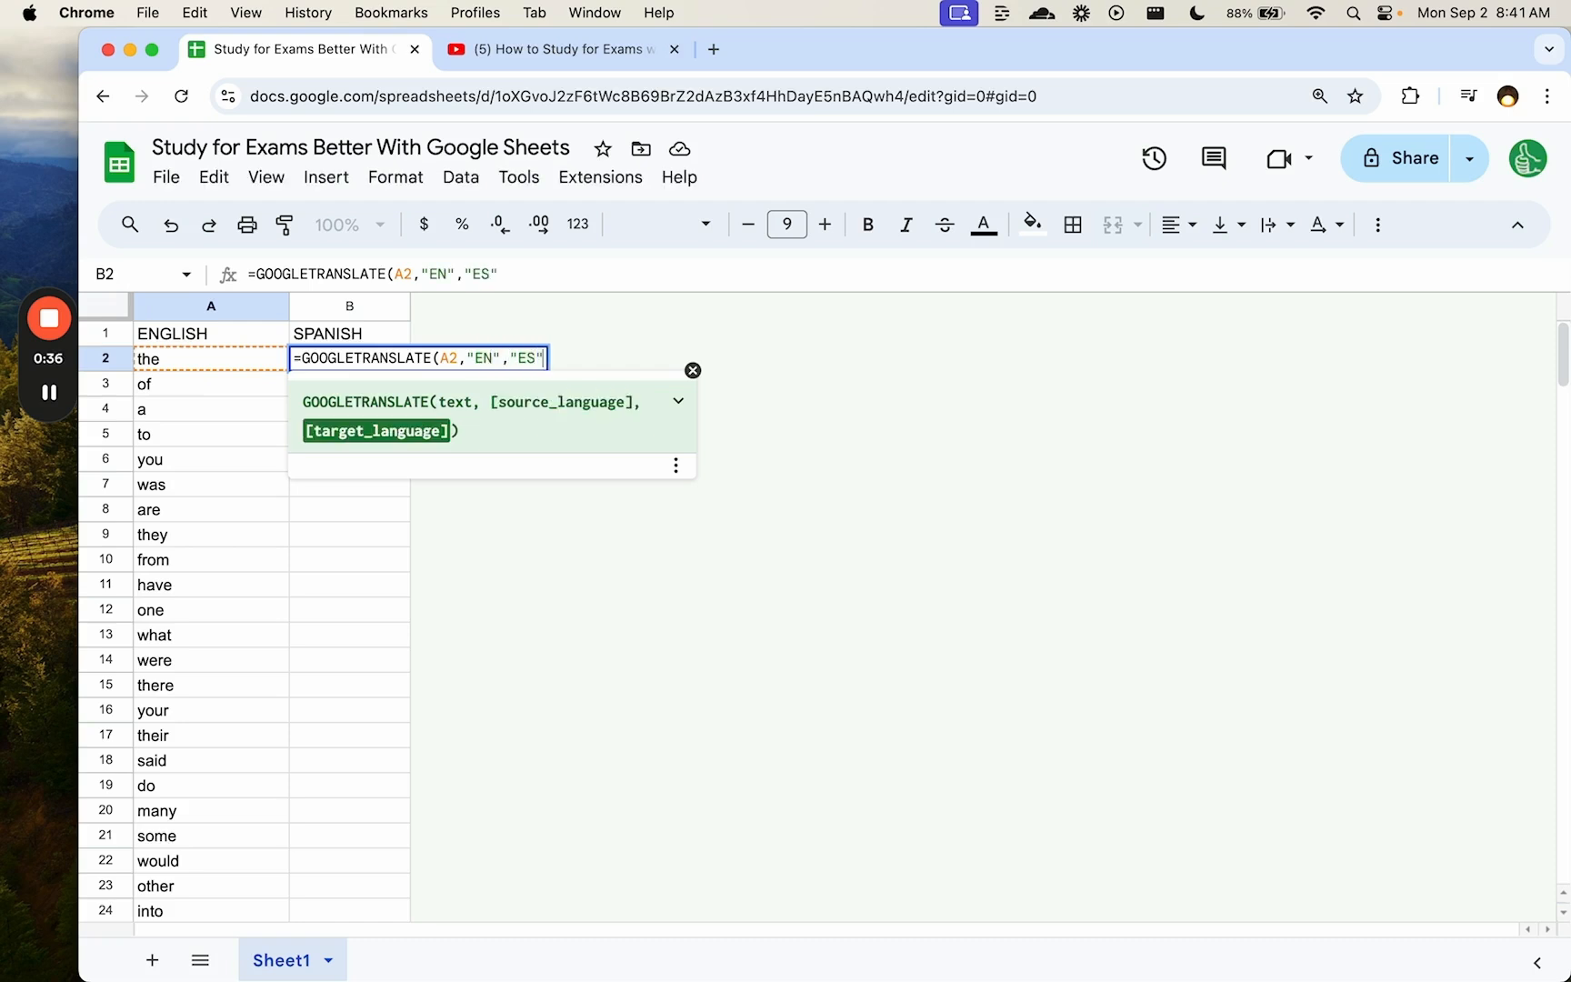
{"action": "type", "text": ")"}
{"action": "key", "text": "Return"}
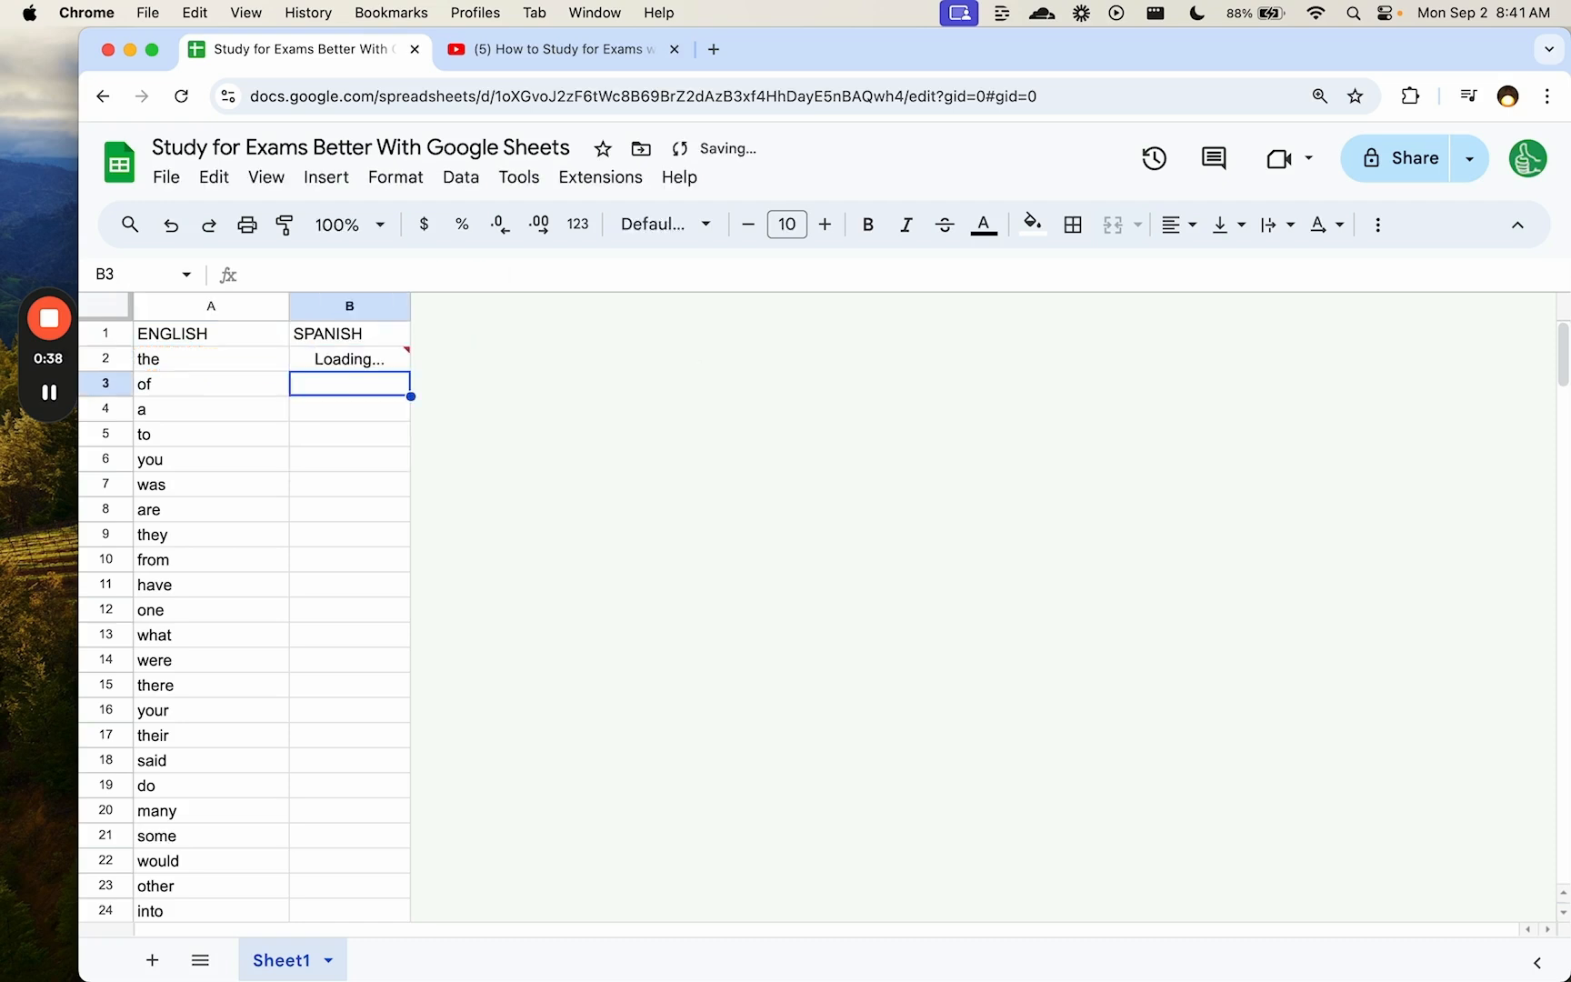
- Copy the translation formula down column B to row 201 and add a blank Sheet2
{"action": "key", "text": "Up"}
{"action": "key", "text": "super+c"}
{"action": "key", "text": "shift+super+Down"}
{"action": "key", "text": "super+v"}
{"action": "key", "text": "super+Up"}
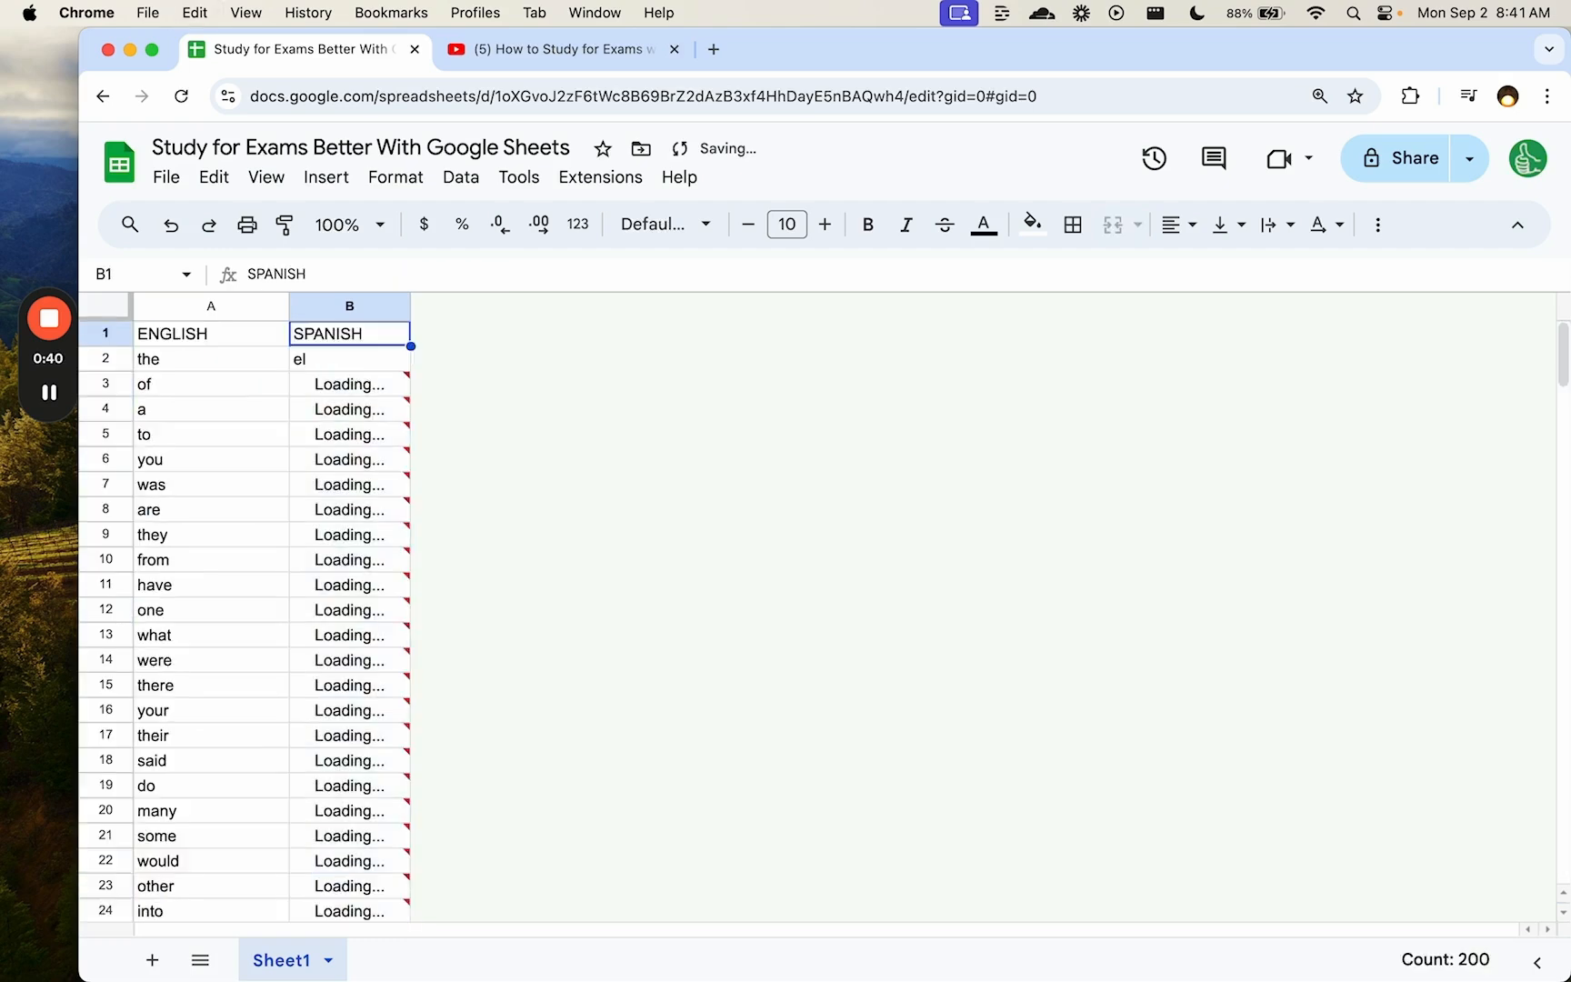
{"action": "key", "text": "Down"}
{"action": "key", "text": "Down"}
{"action": "left_click", "coordinate": [389, 334]}
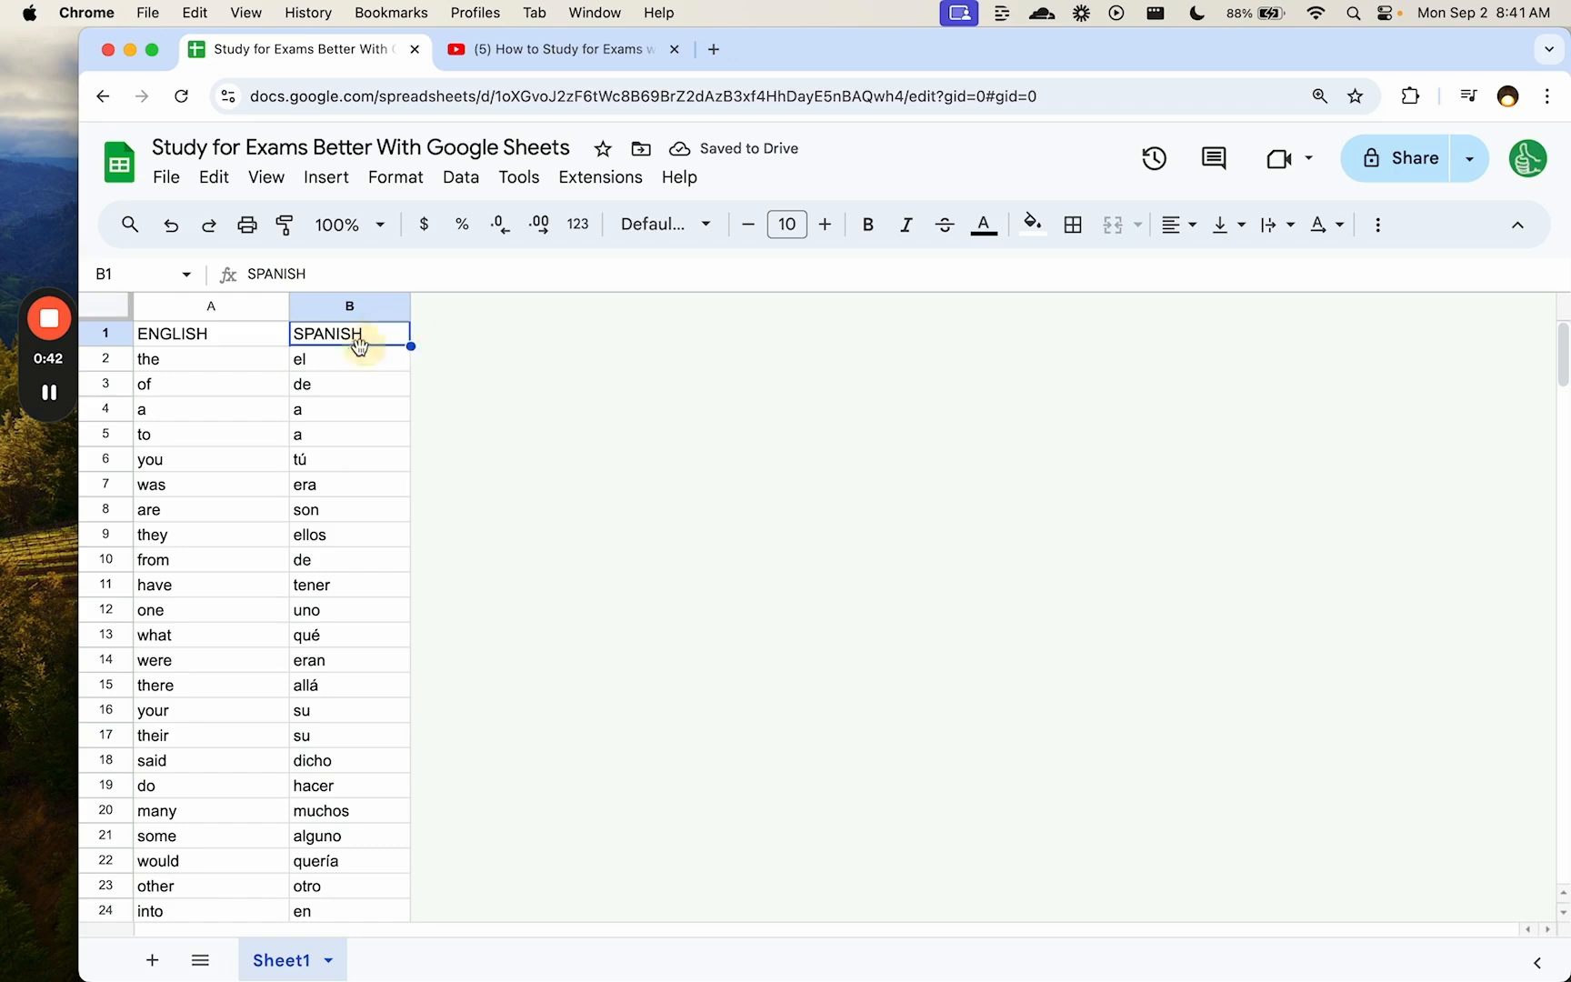
{"action": "left_click", "coordinate": [152, 960]}
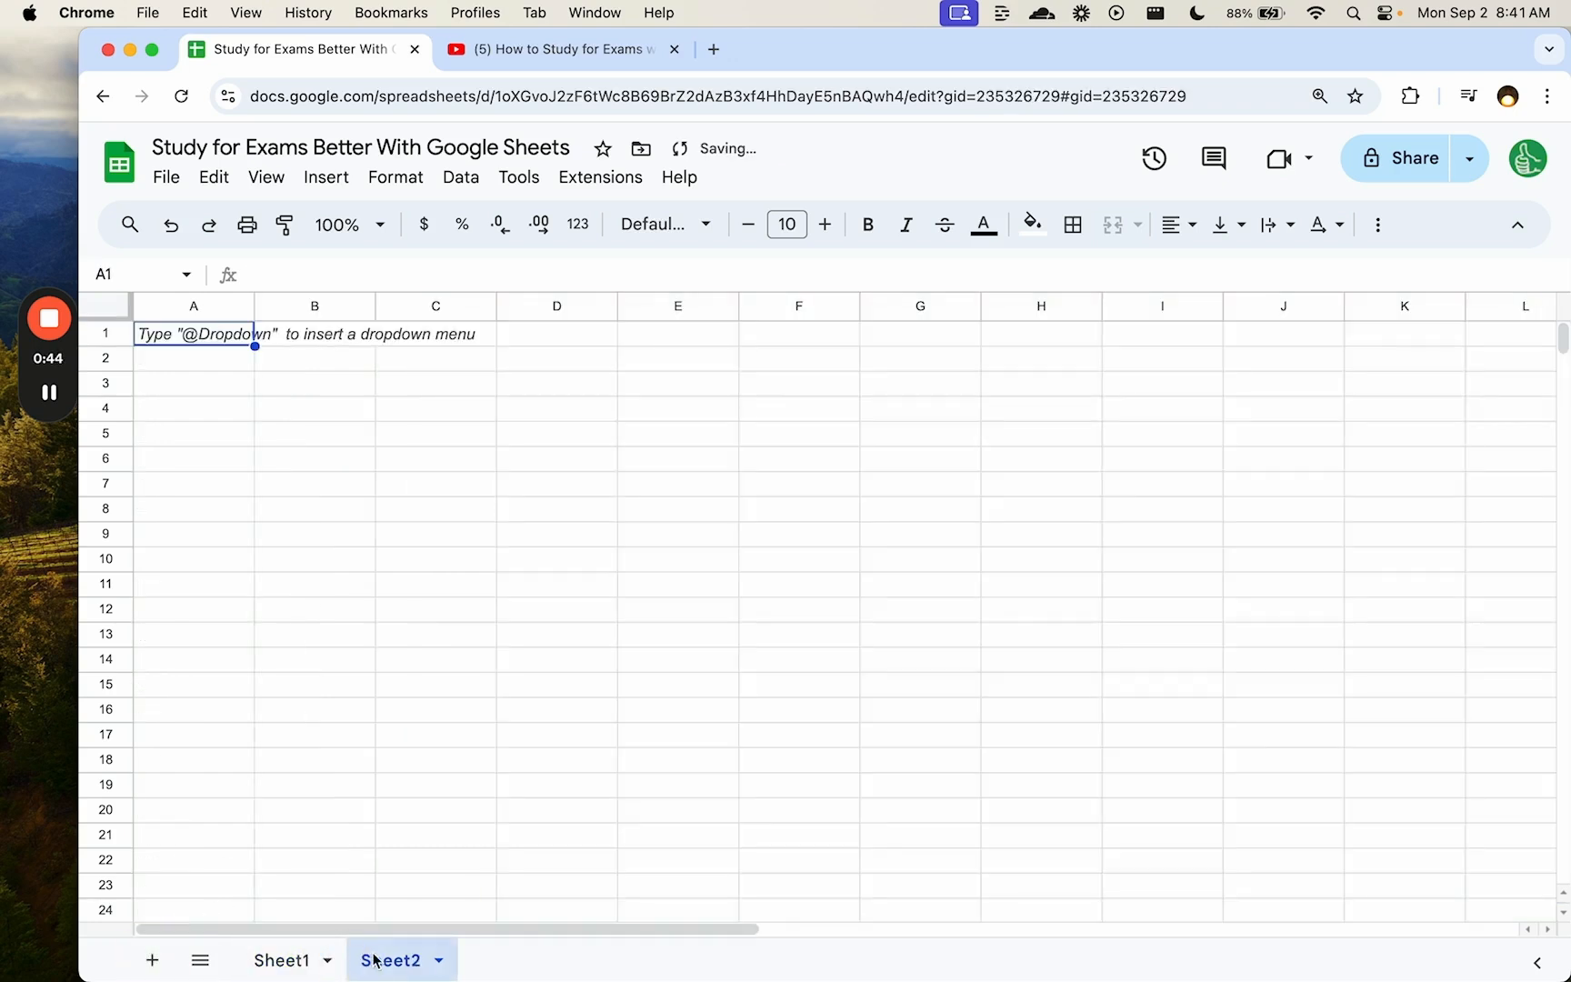
- Give Sheet2 the headers Language in A1 and 2 Letter Code in B1
{"action": "double_click", "coordinate": [375, 961]}
{"action": "left_click", "coordinate": [237, 345]}
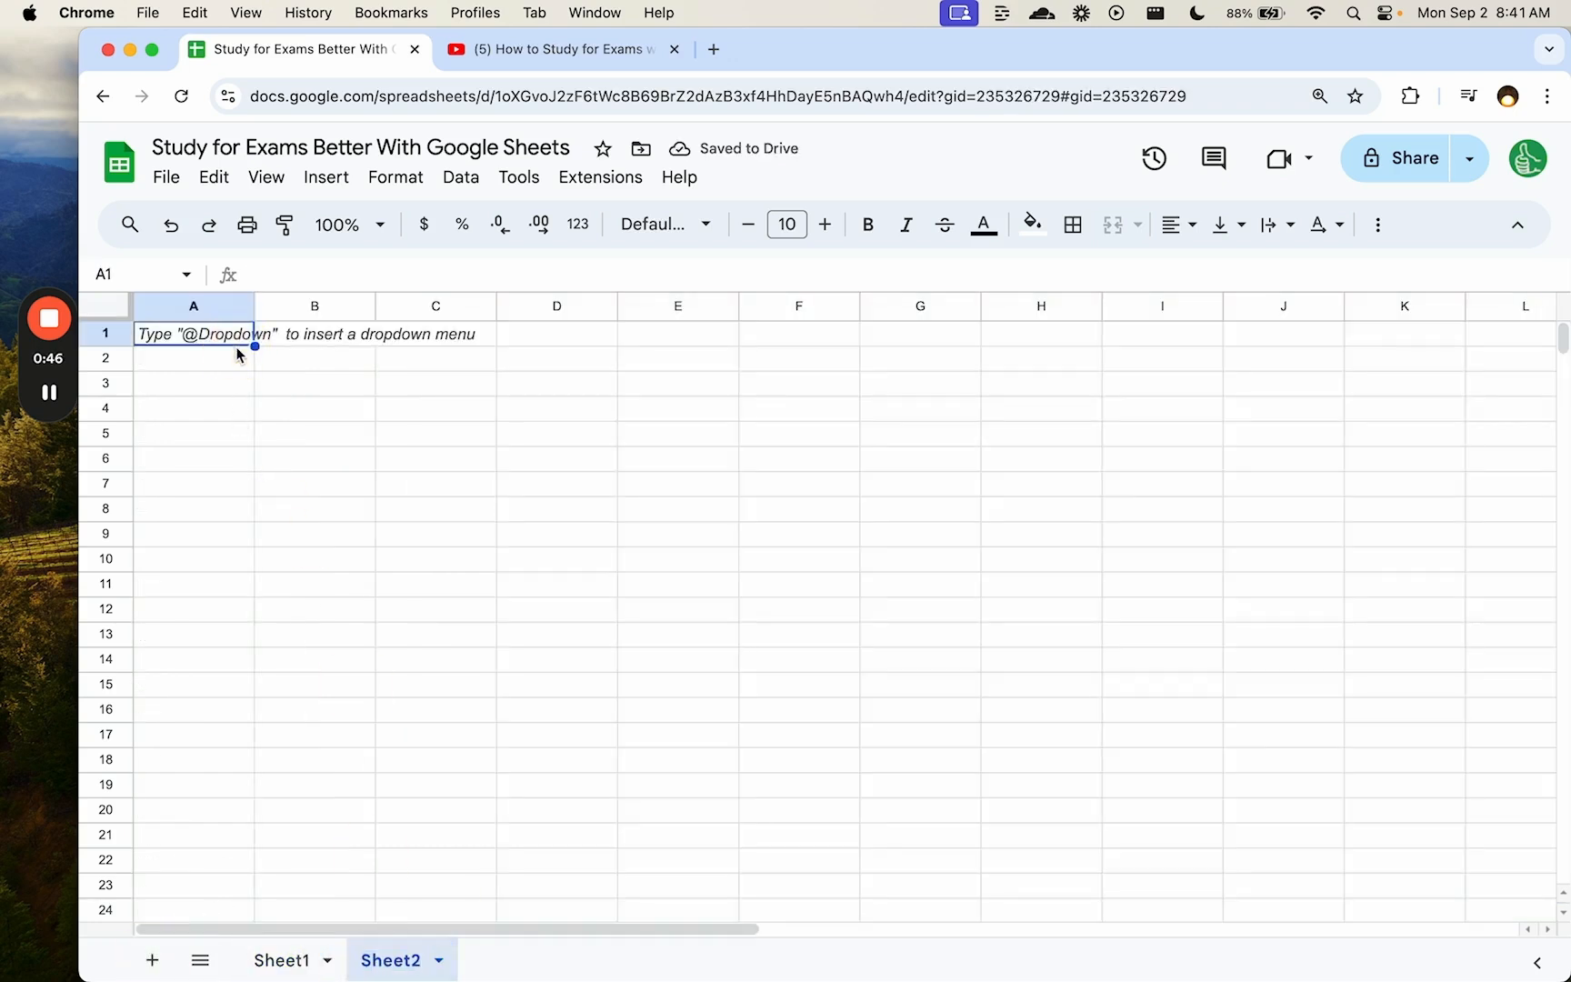
{"action": "type", "text": "T"}
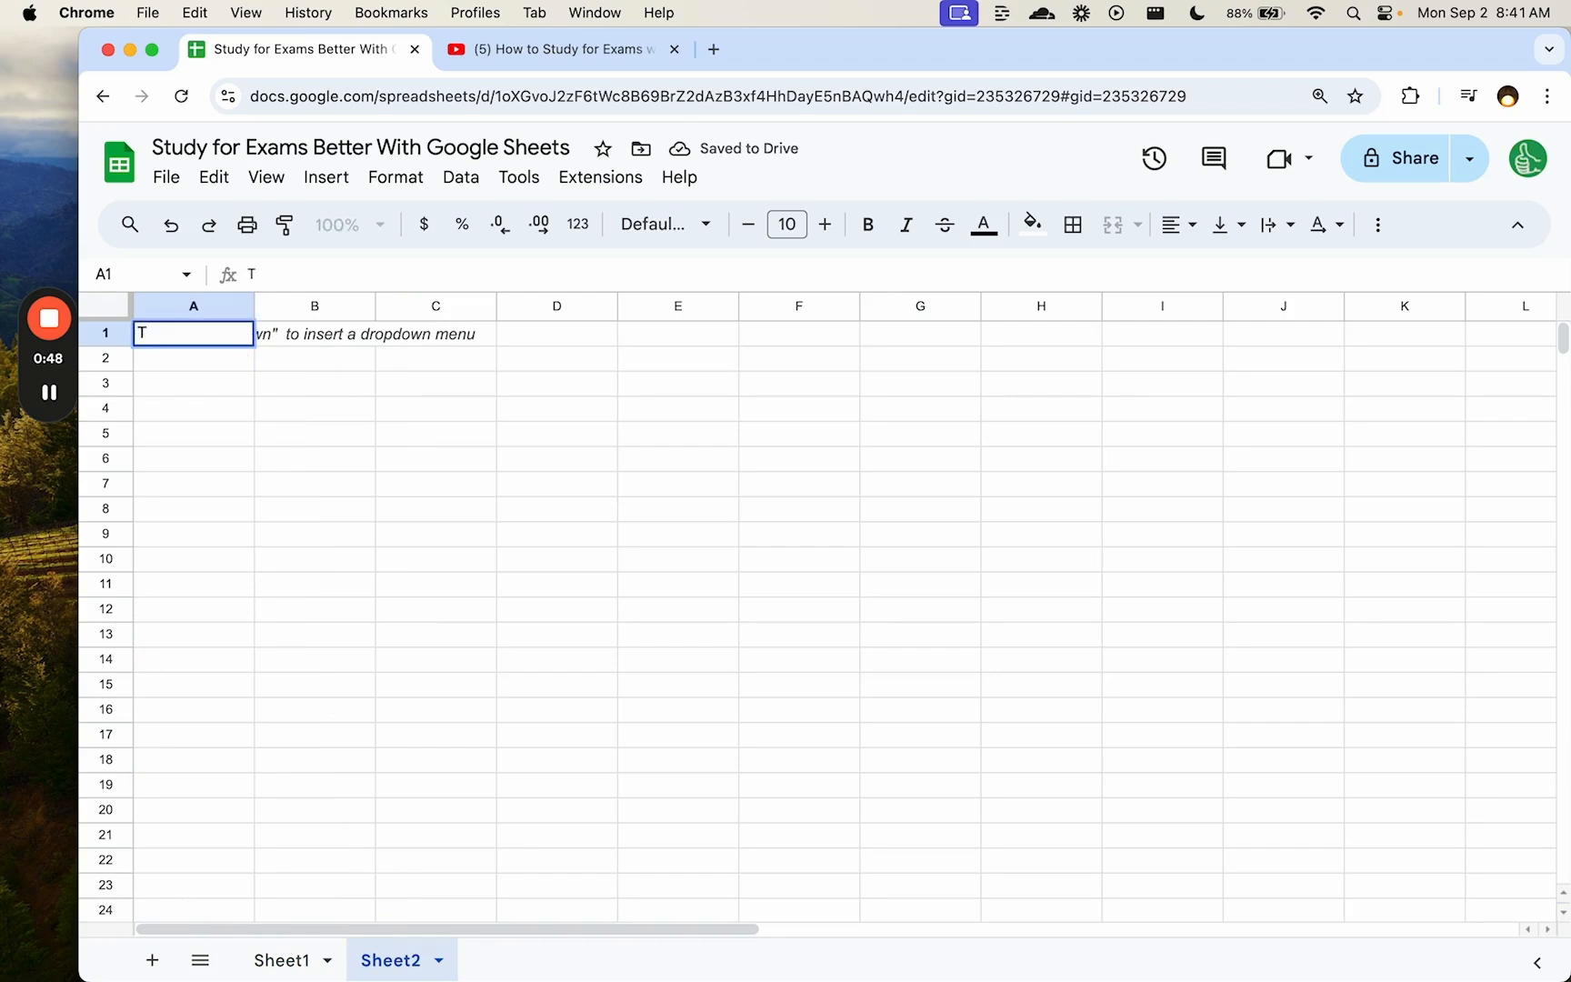
{"action": "key", "text": "BackSpace"}
{"action": "type", "text": "lang"}
{"action": "type", "text": "angu"}
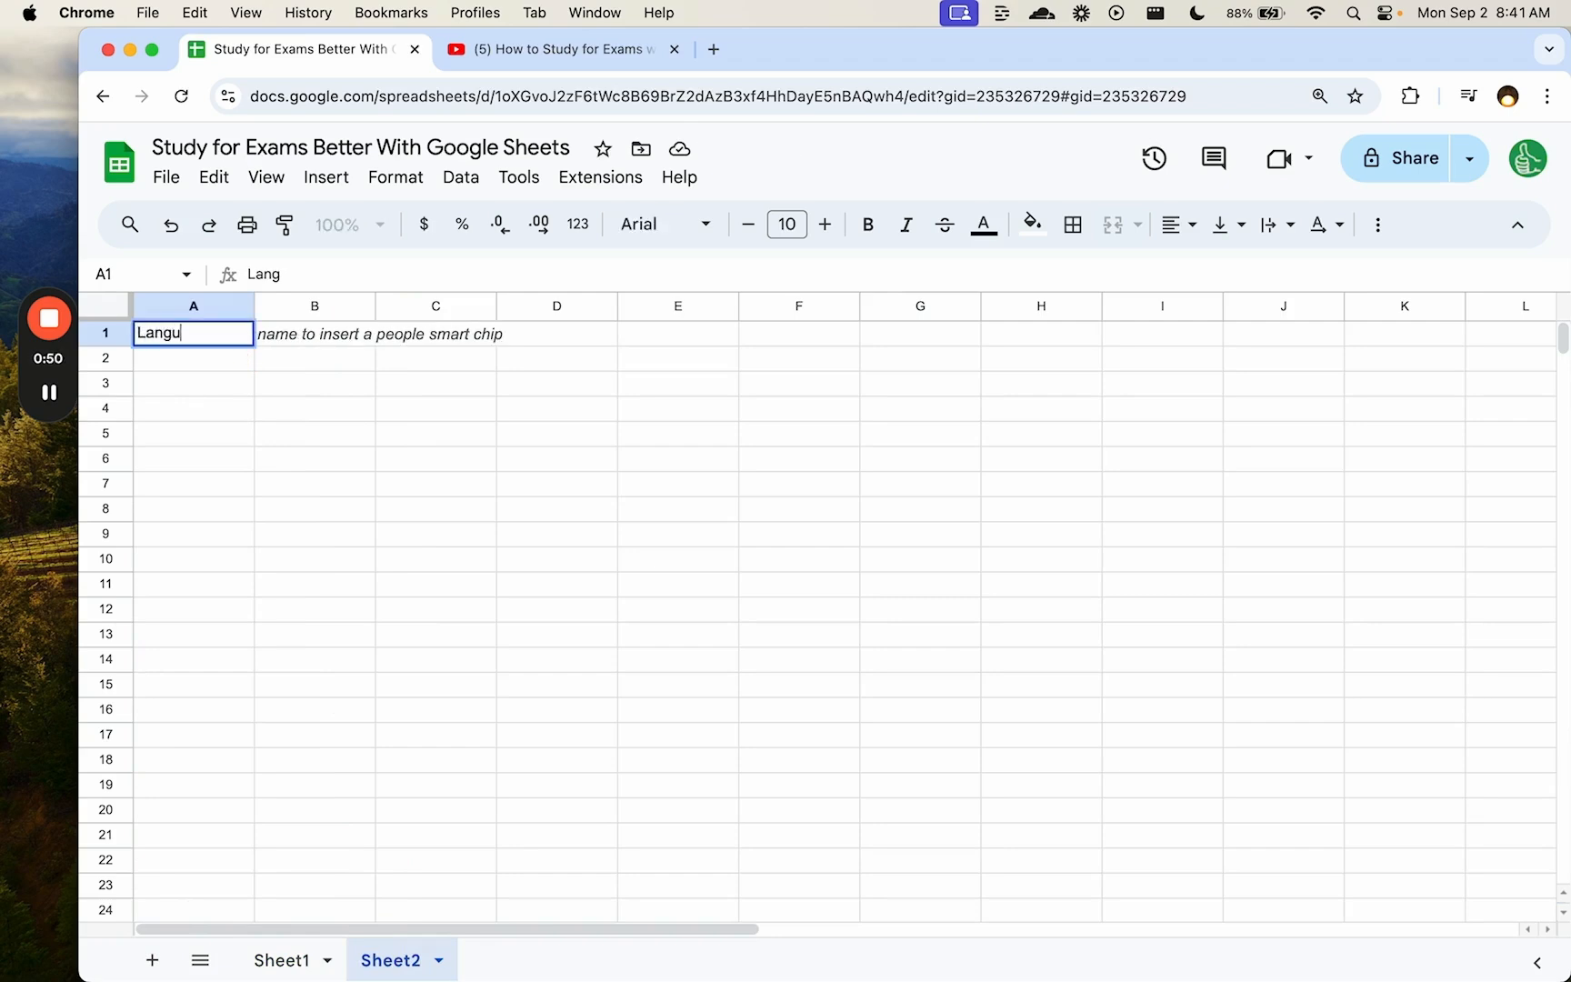
{"action": "type", "text": "age"}
{"action": "key", "text": "Tab"}
{"action": "type", "text": "2 "}
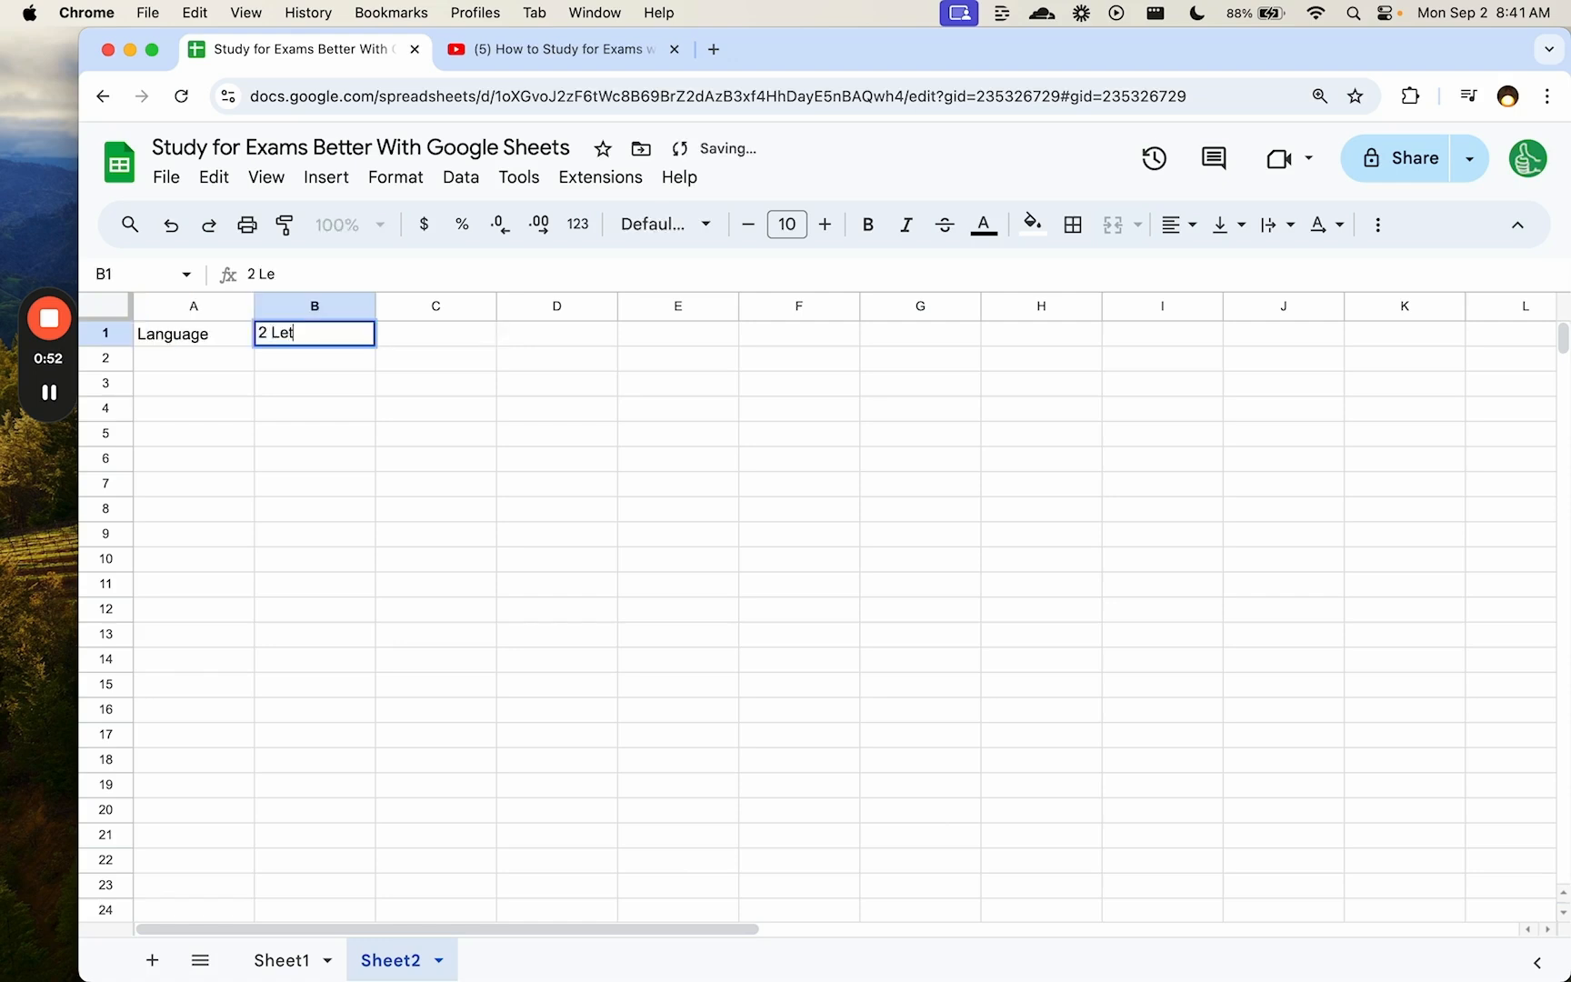
{"action": "type", "text": "Letter Codes"}
{"action": "key", "text": "BackSpace"}
{"action": "key", "text": "Return"}
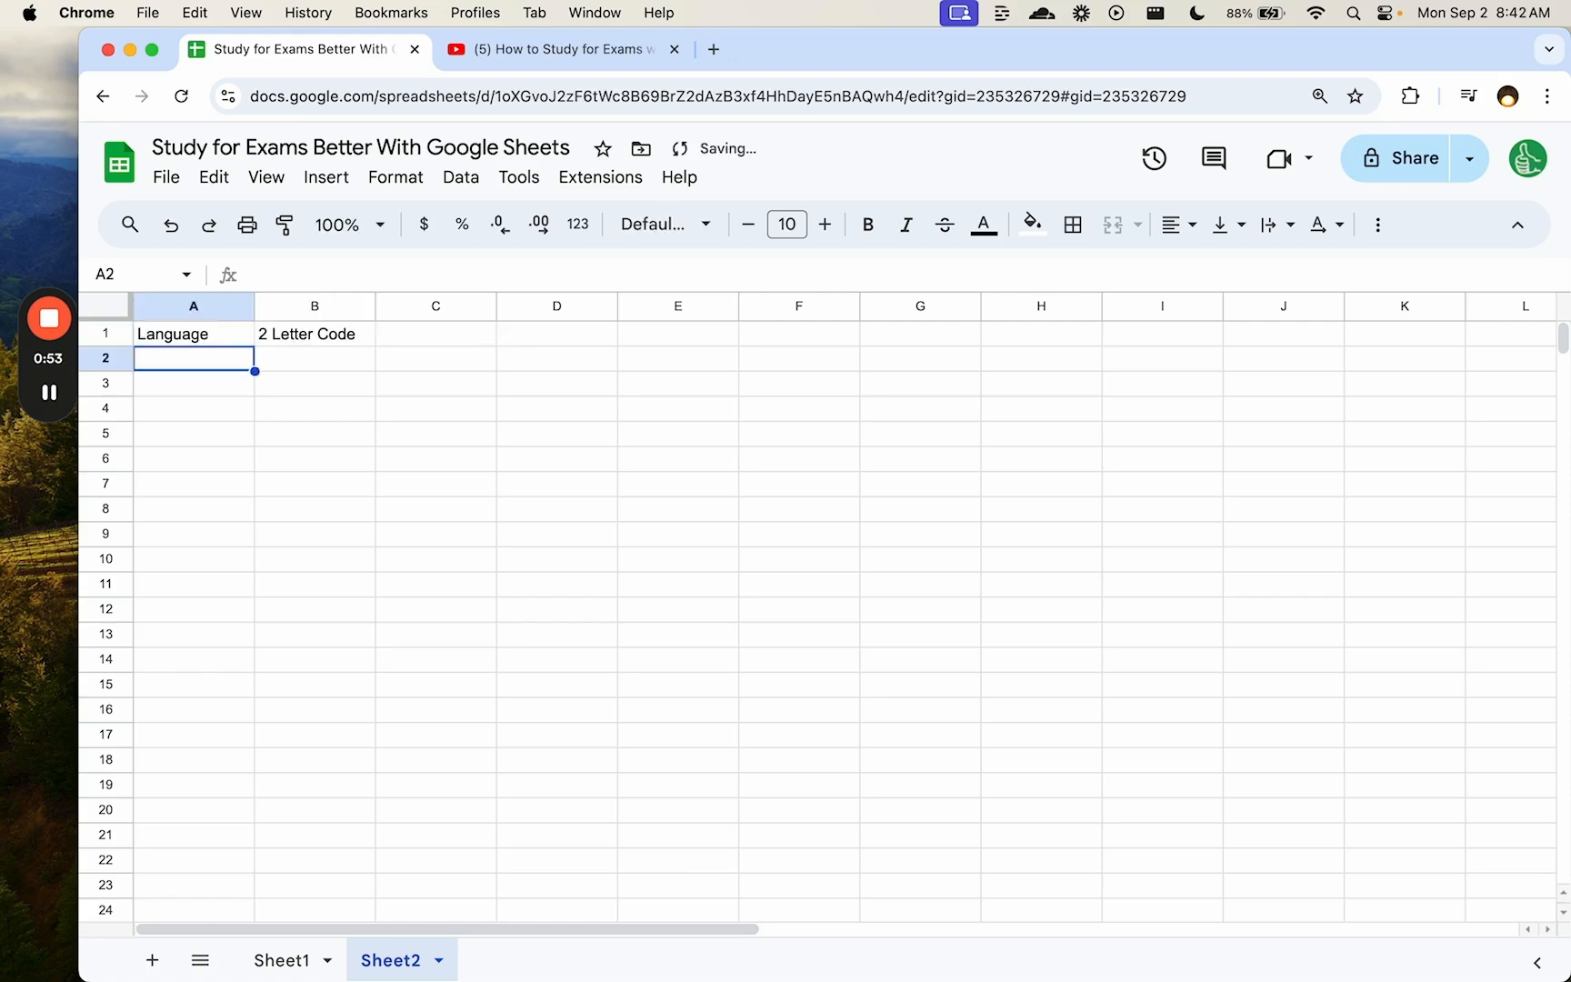
- Add the rows Spanish–es and German–de beneath the headers
{"action": "type", "text": "Spenish"}
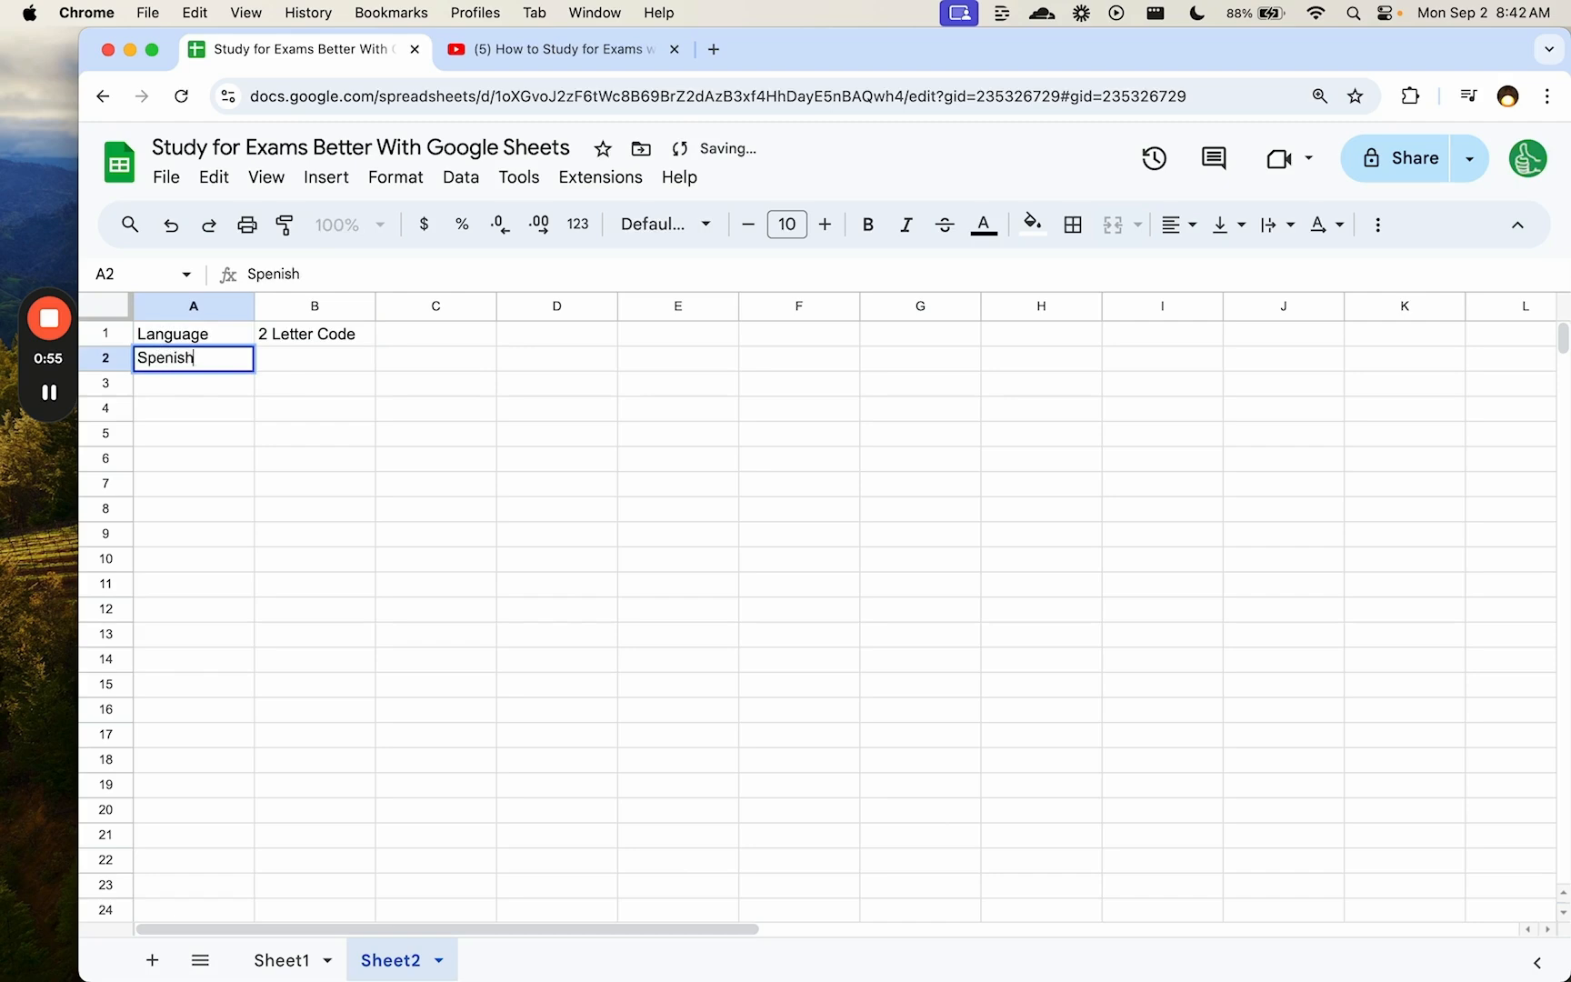
{"action": "key", "text": "BackSpace"}
{"action": "key", "text": "BackSpace"}
{"action": "key", "text": "BackSpace"}
{"action": "key", "text": "BackSpace"}
{"action": "type", "text": "anish"}
{"action": "key", "text": "Tab"}
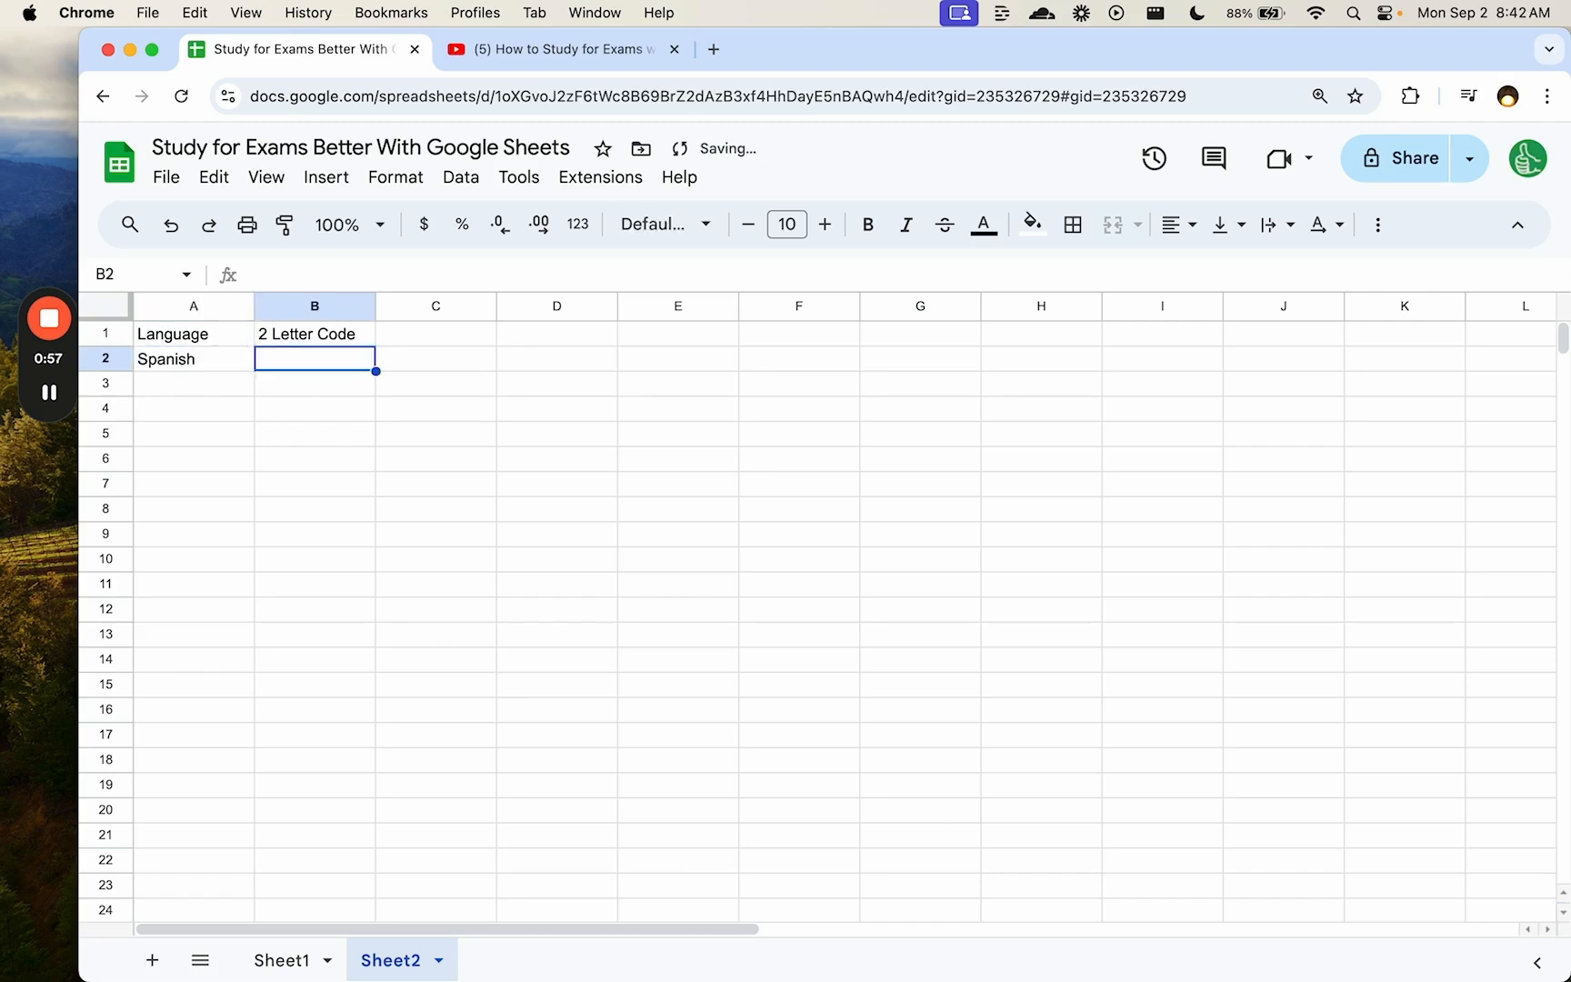
{"action": "type", "text": "es"}
{"action": "key", "text": "Return"}
{"action": "type", "text": "German"}
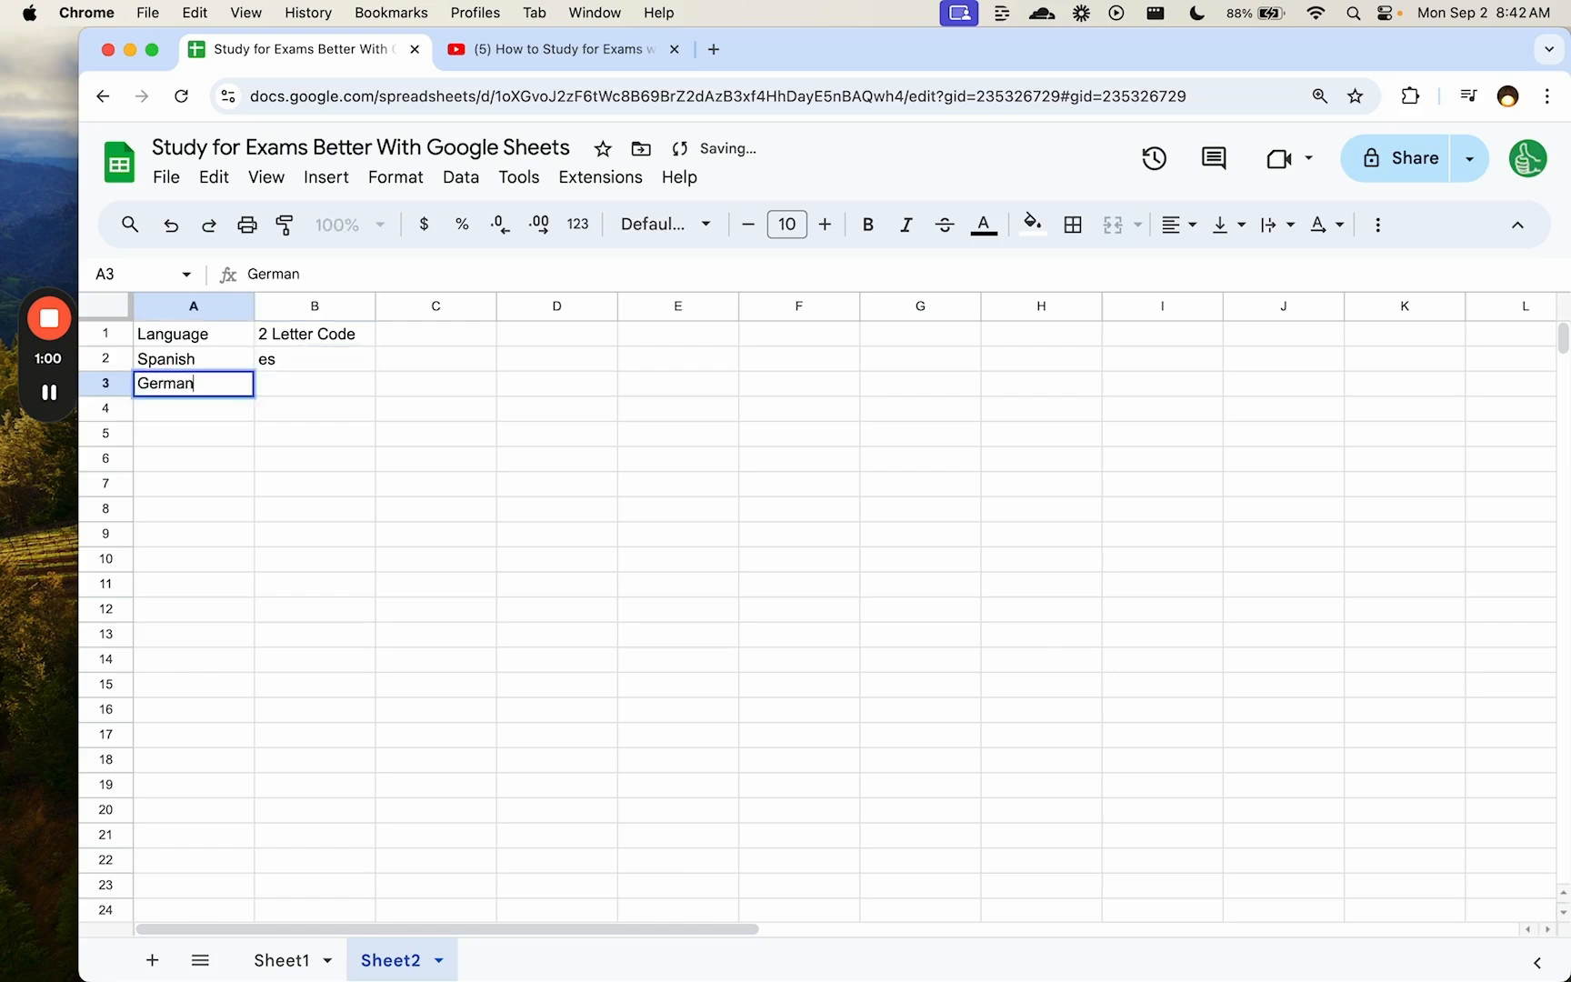
{"action": "key", "text": "Tab"}
{"action": "type", "text": "de"}
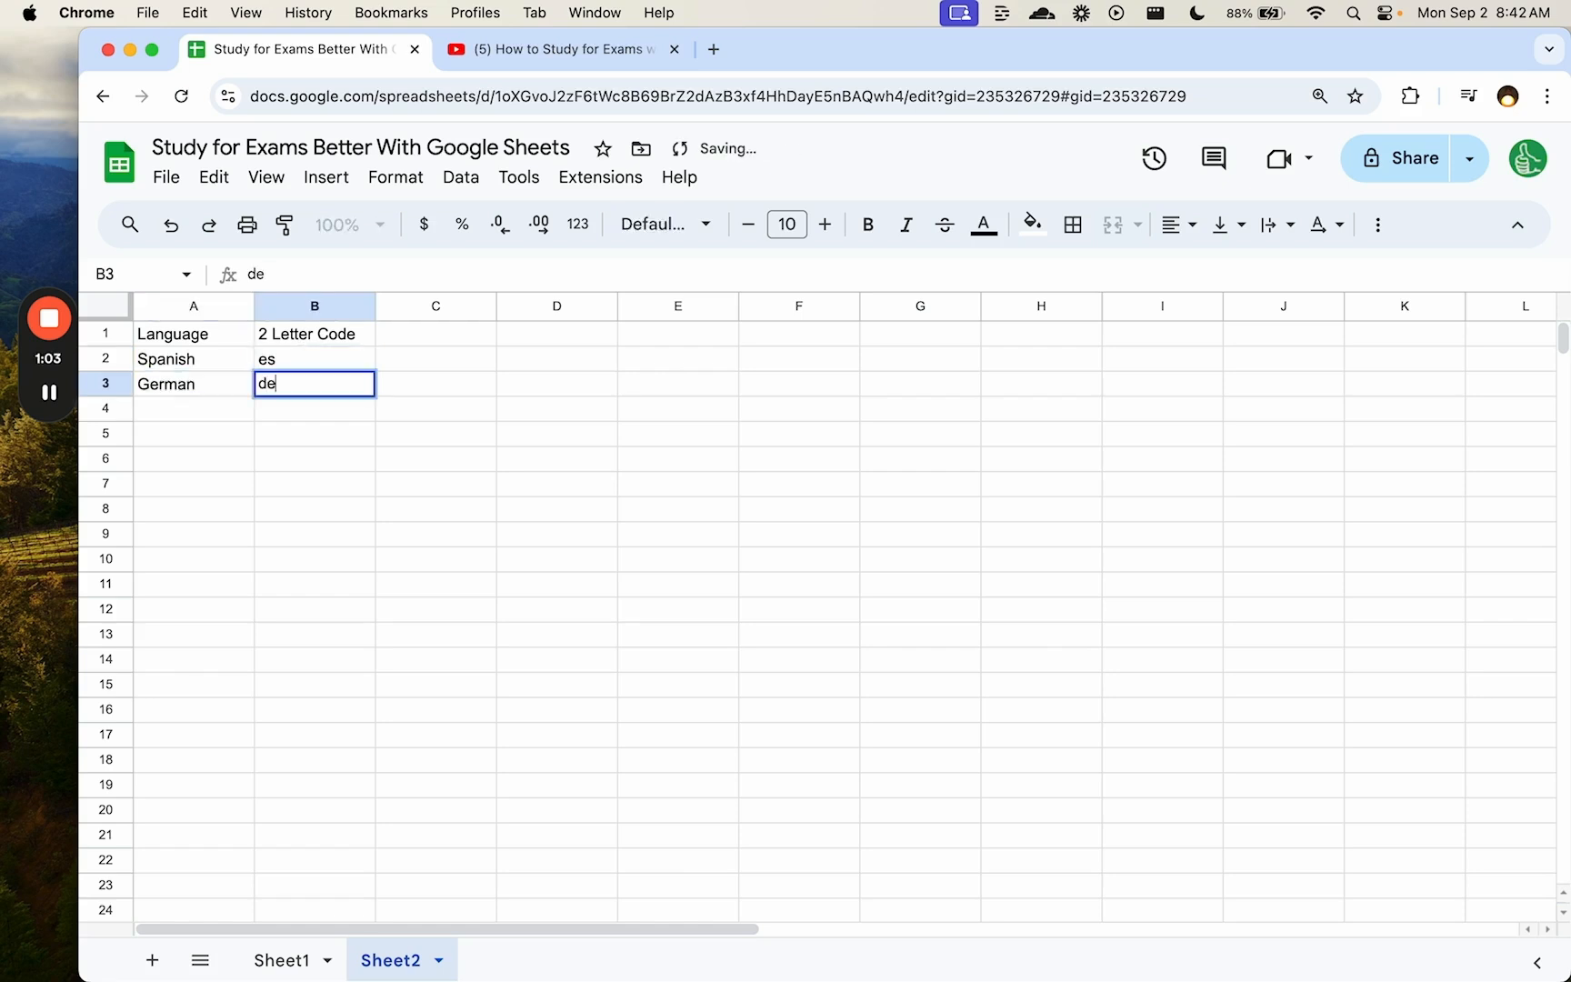
{"action": "key", "text": "Return"}
{"action": "key", "text": "super+t"}
- Look up Mongolia's two-letter country code (MN) on Google, then return to Sheet2 cell B4
{"action": "type", "text": "mong"}
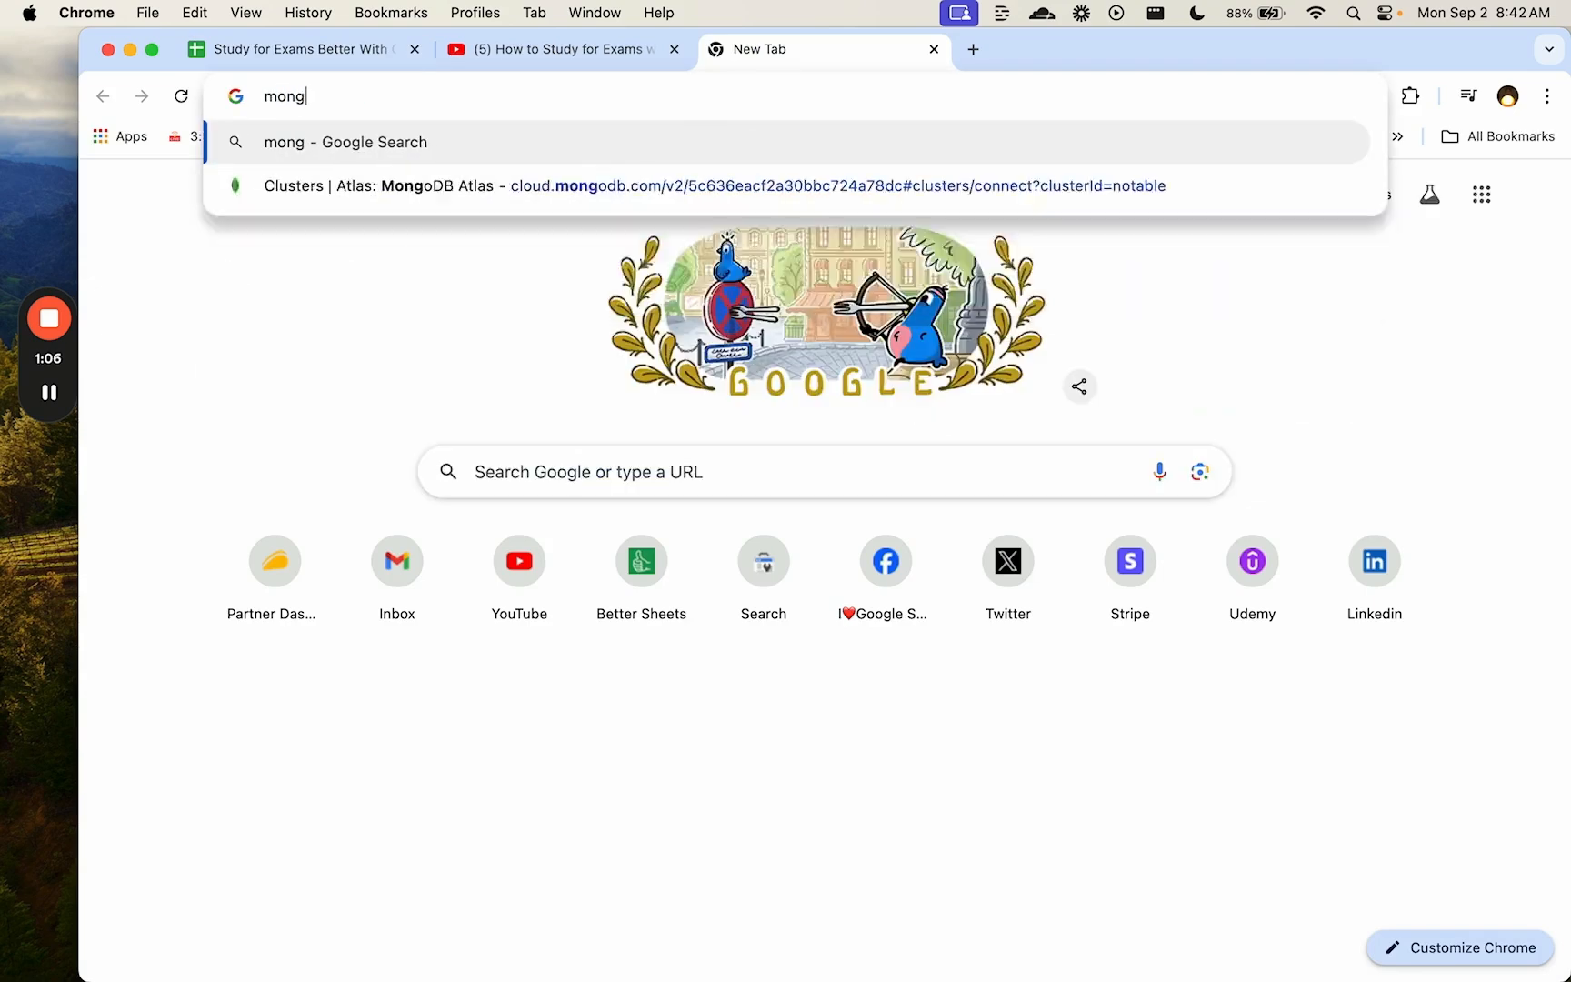
{"action": "type", "text": "olian 2"}
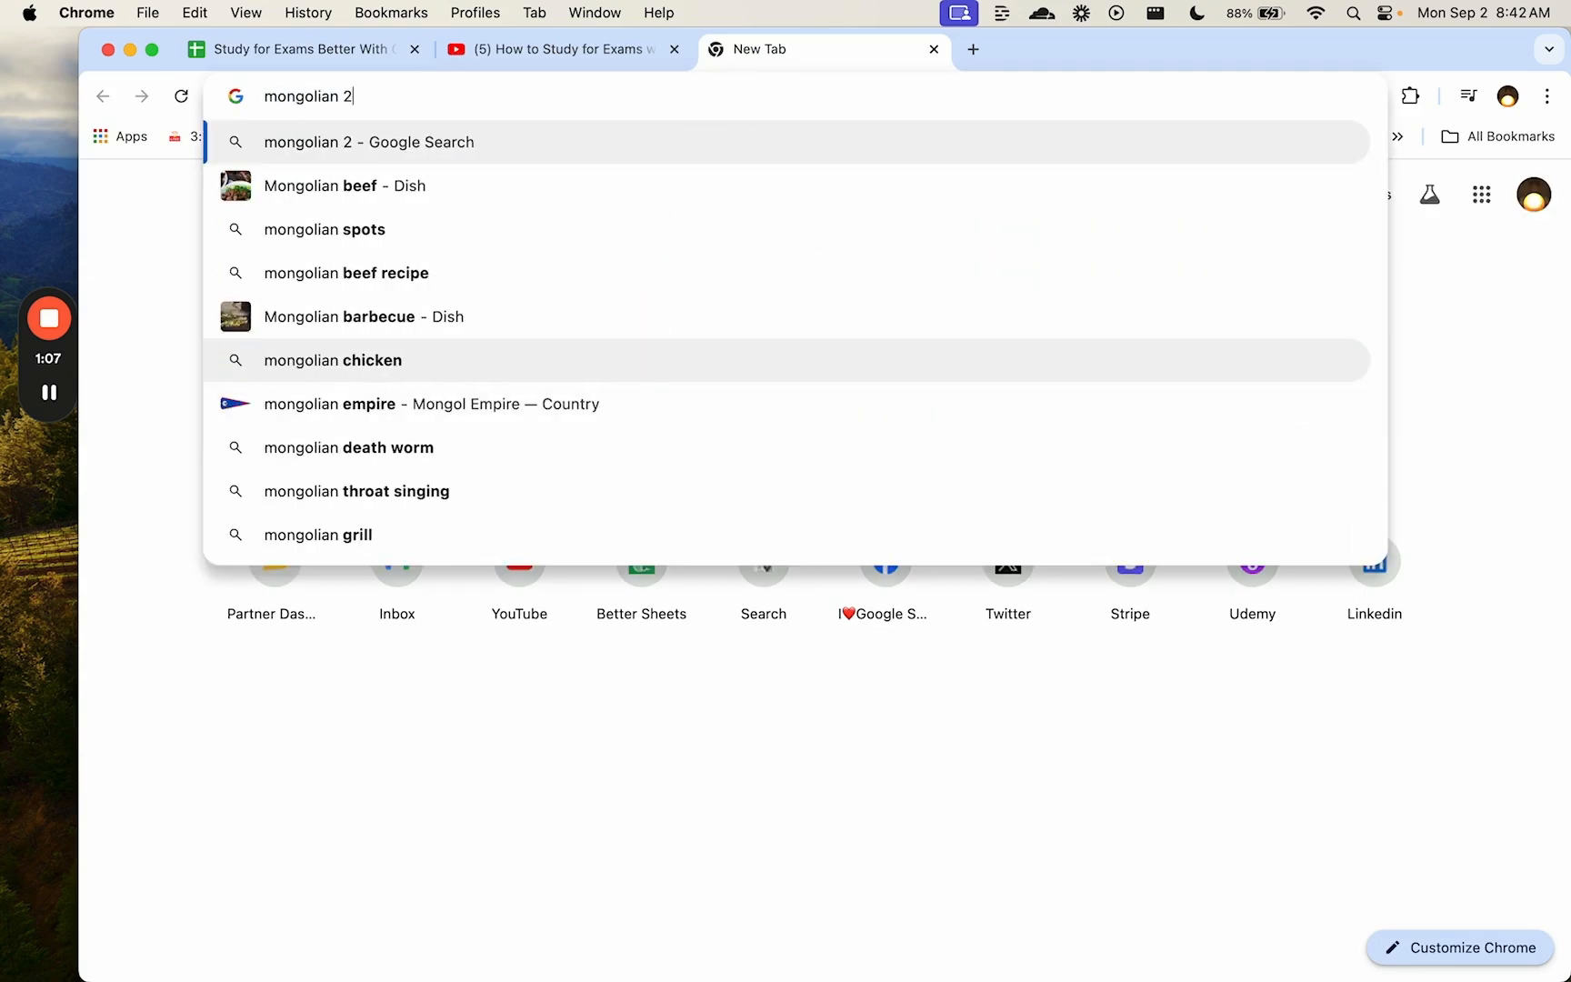
{"action": "type", "text": " letter country"}
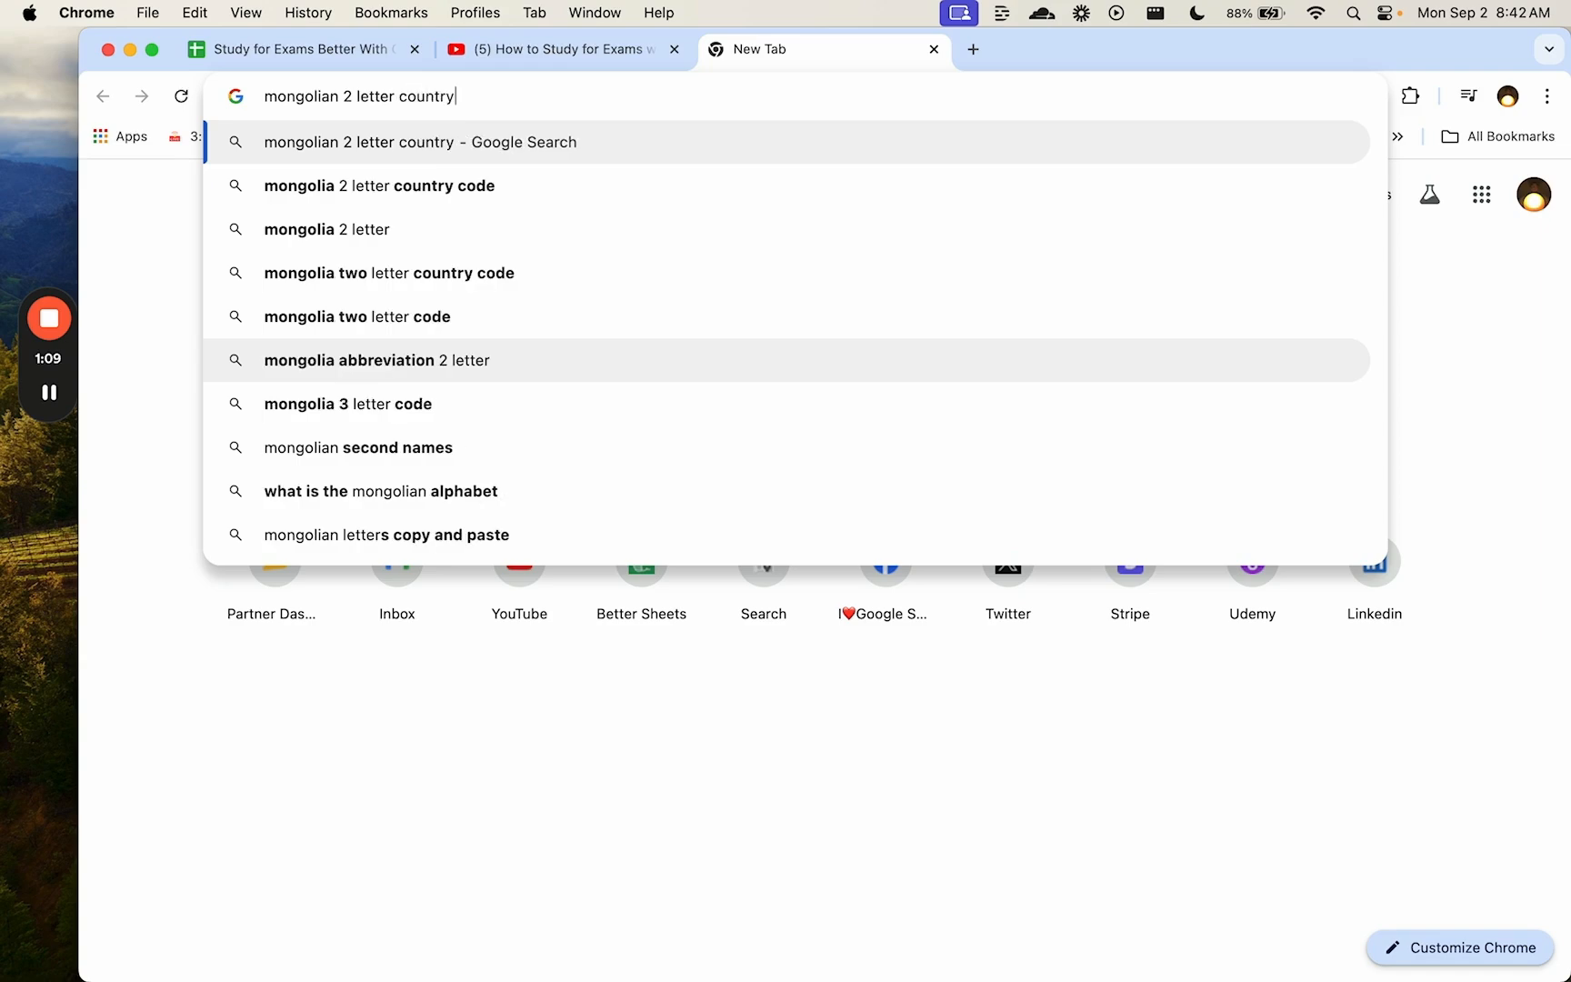
{"action": "key", "text": "Down"}
{"action": "key", "text": "Return"}
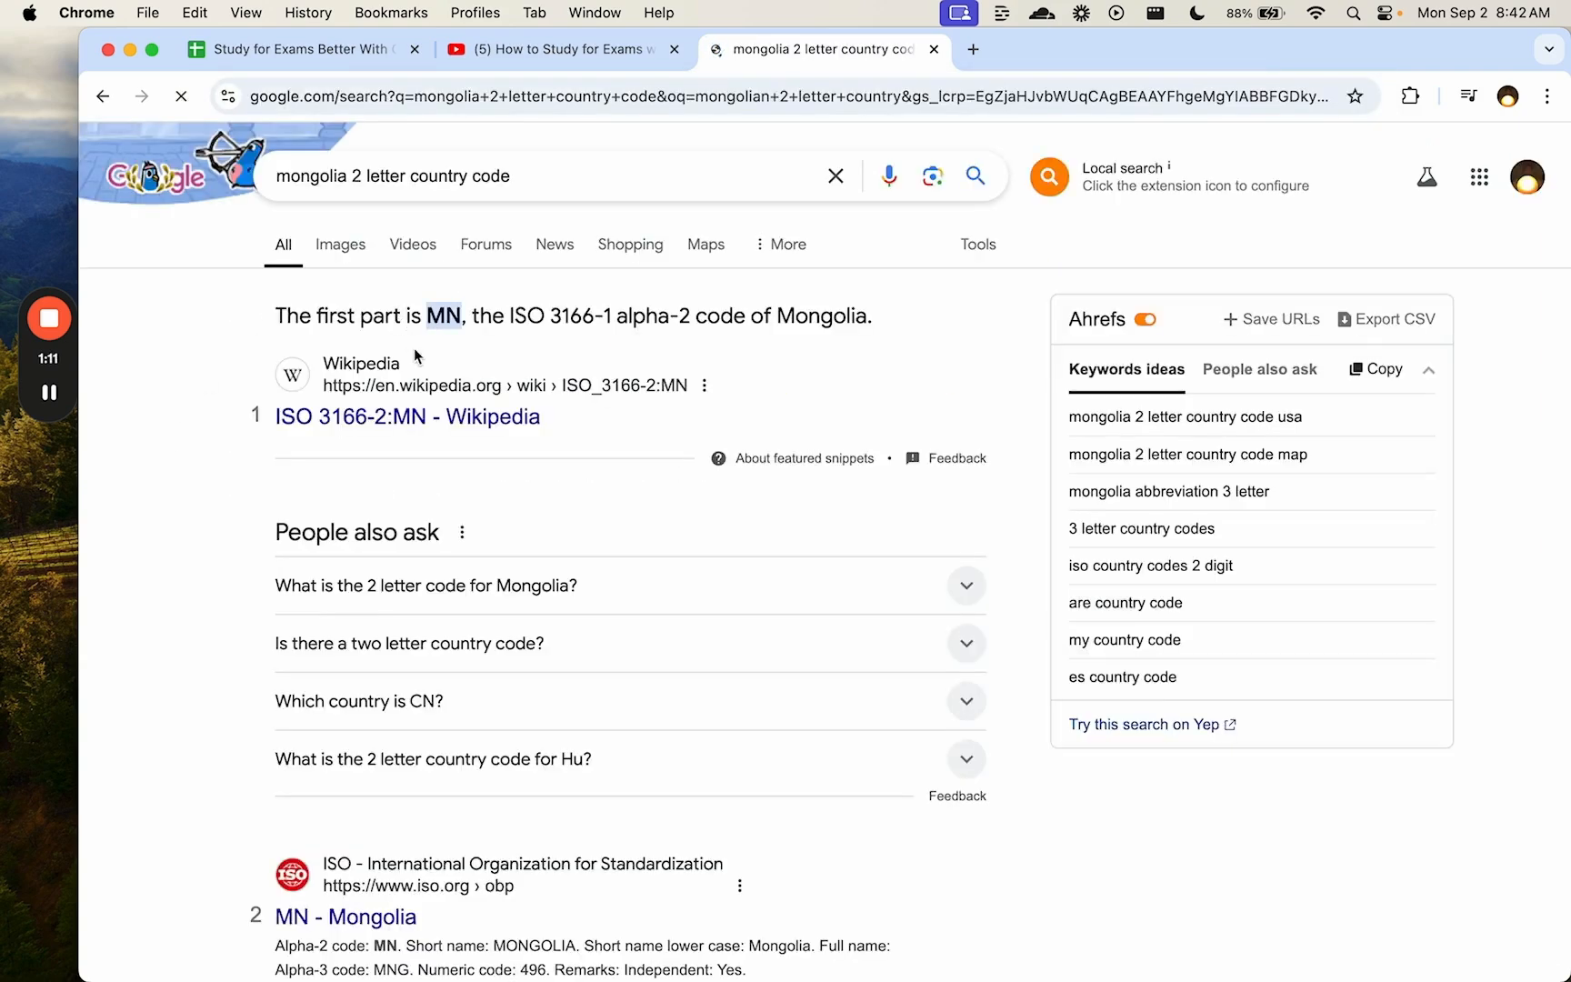
{"action": "key", "text": "super+w"}
{"action": "left_click", "coordinate": [275, 409]}
- Add Mongolian with code mn as row 4 of the Sheet2 language table
{"action": "type", "text": "mn"}
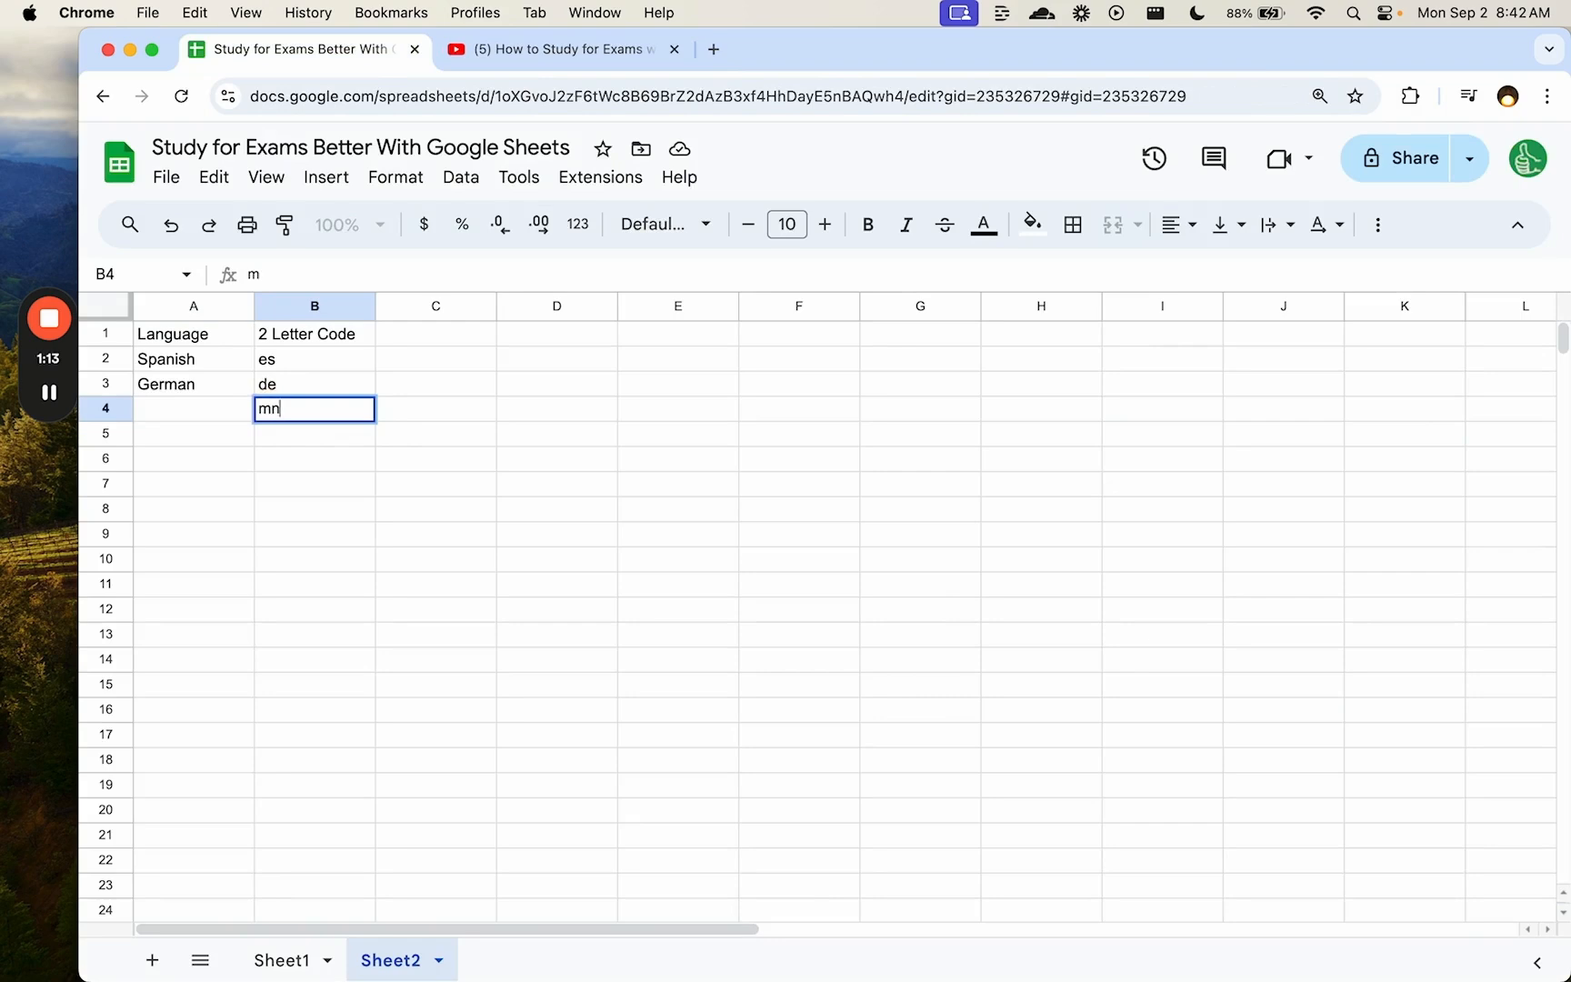
{"action": "key", "text": "Left"}
{"action": "type", "text": "Mongoli"}
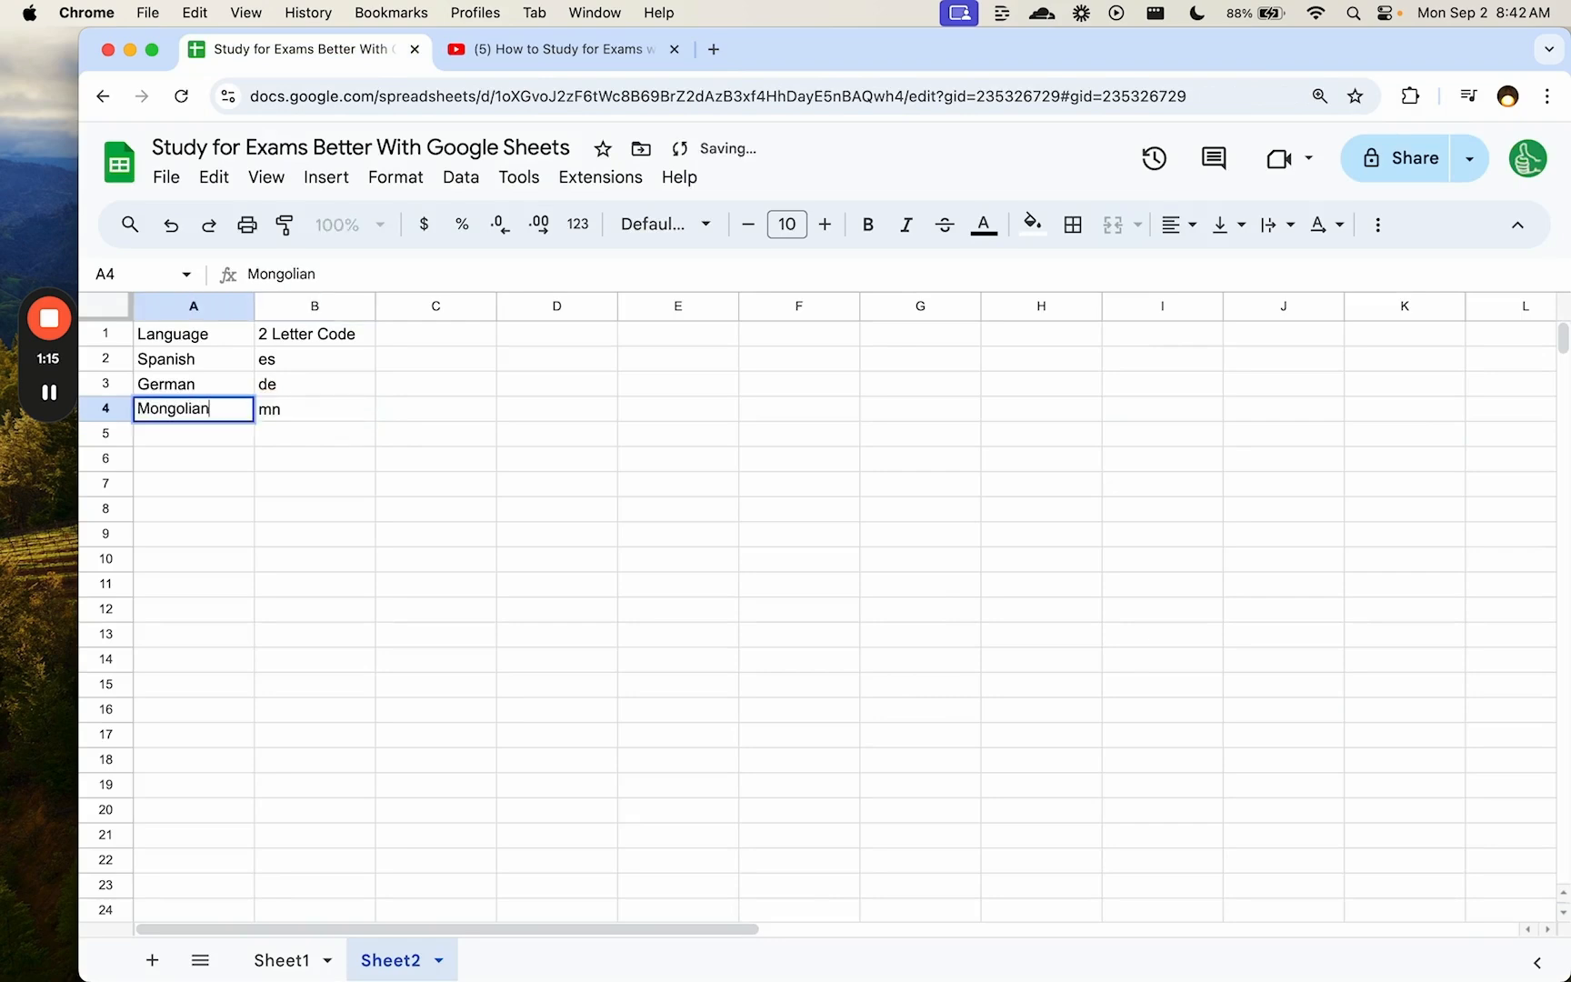
{"action": "key", "text": "Return"}
- Back on Sheet1, inspect the "ES" target language code in B2's GOOGLETRANSLATE formula
{"action": "left_click", "coordinate": [282, 960]}
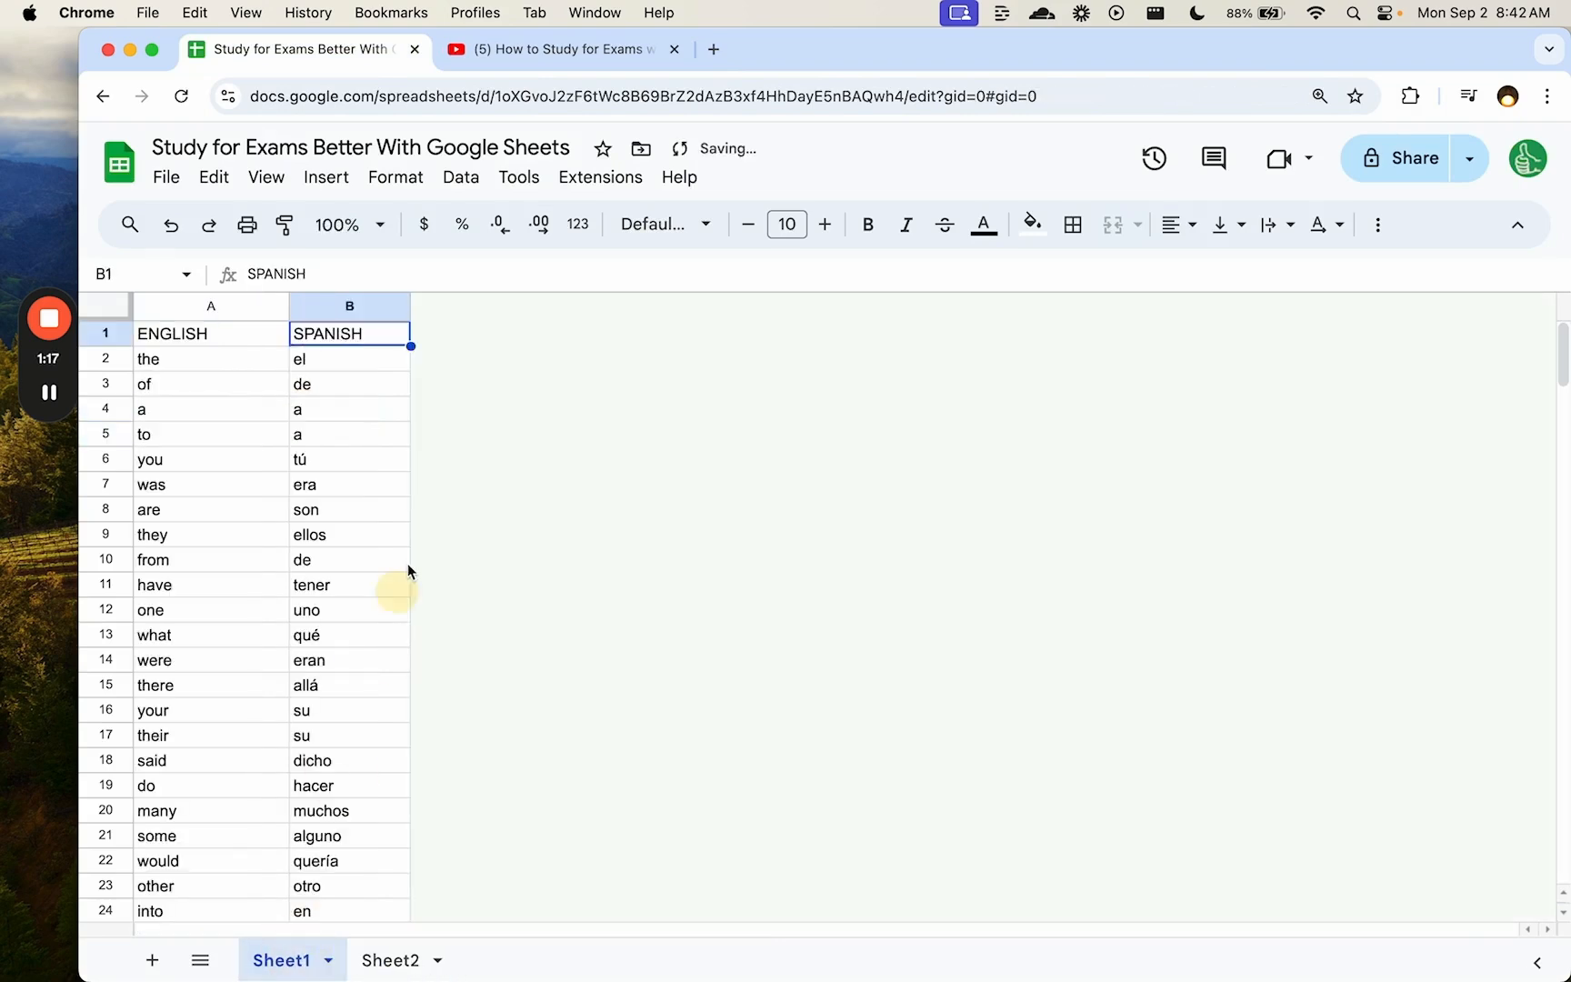
{"action": "left_click", "coordinate": [342, 359]}
{"action": "left_click_drag", "start_coordinate": [423, 275], "coordinate": [499, 272]}
{"action": "key", "text": "Escape"}
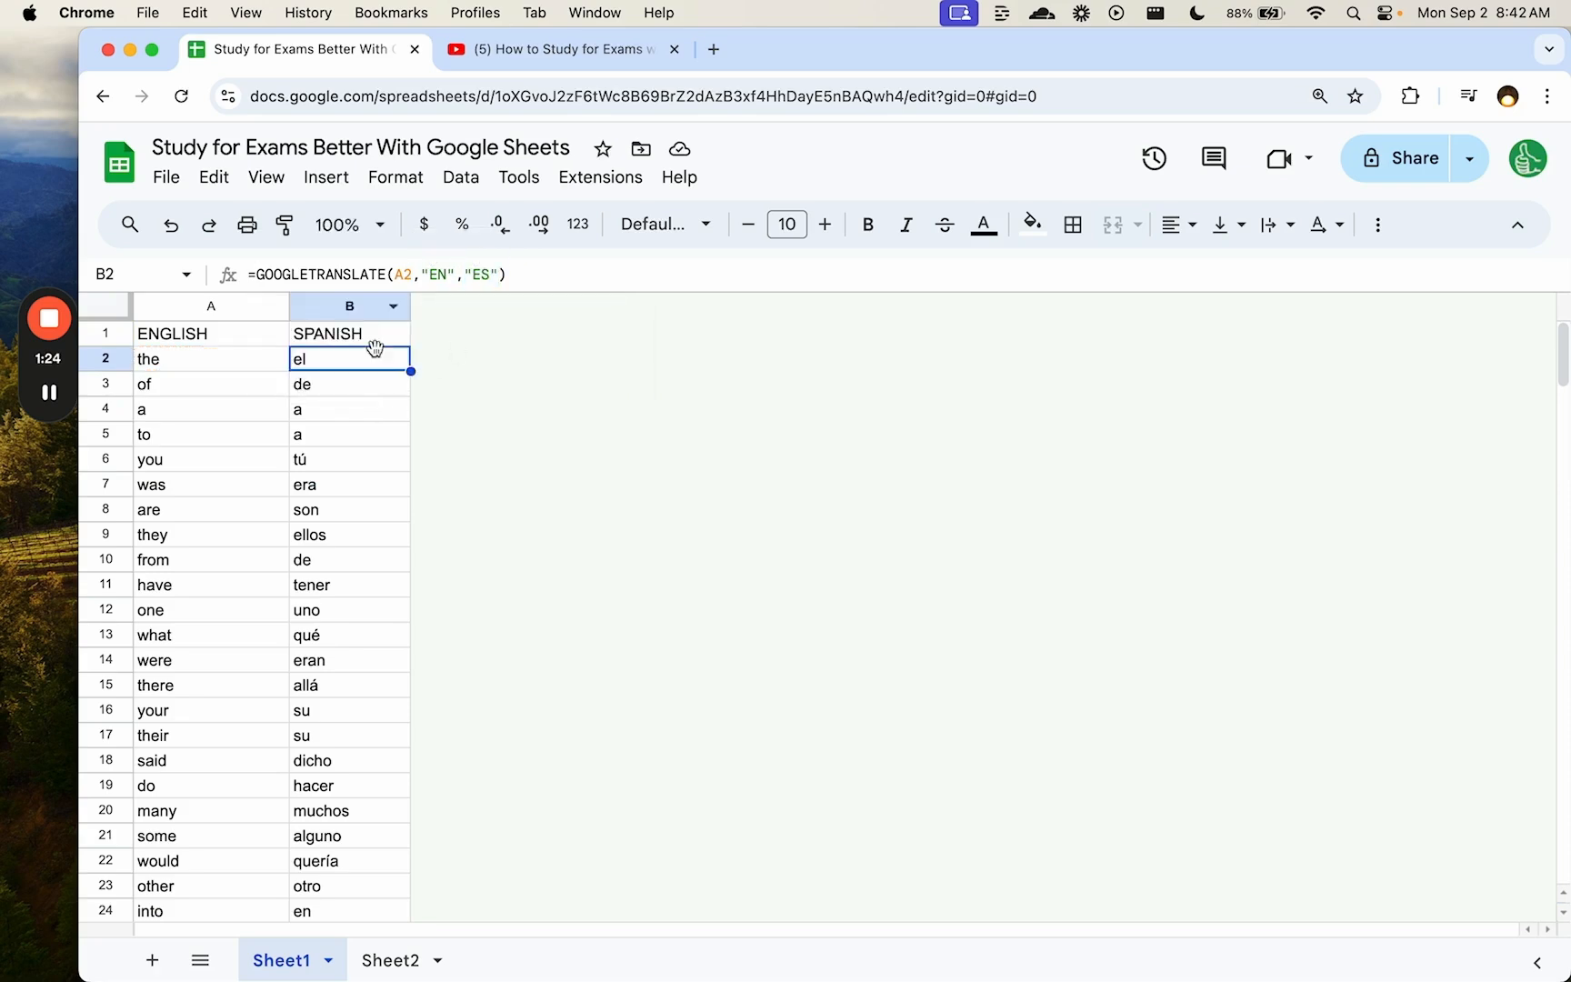
{"action": "right_click", "coordinate": [375, 329]}
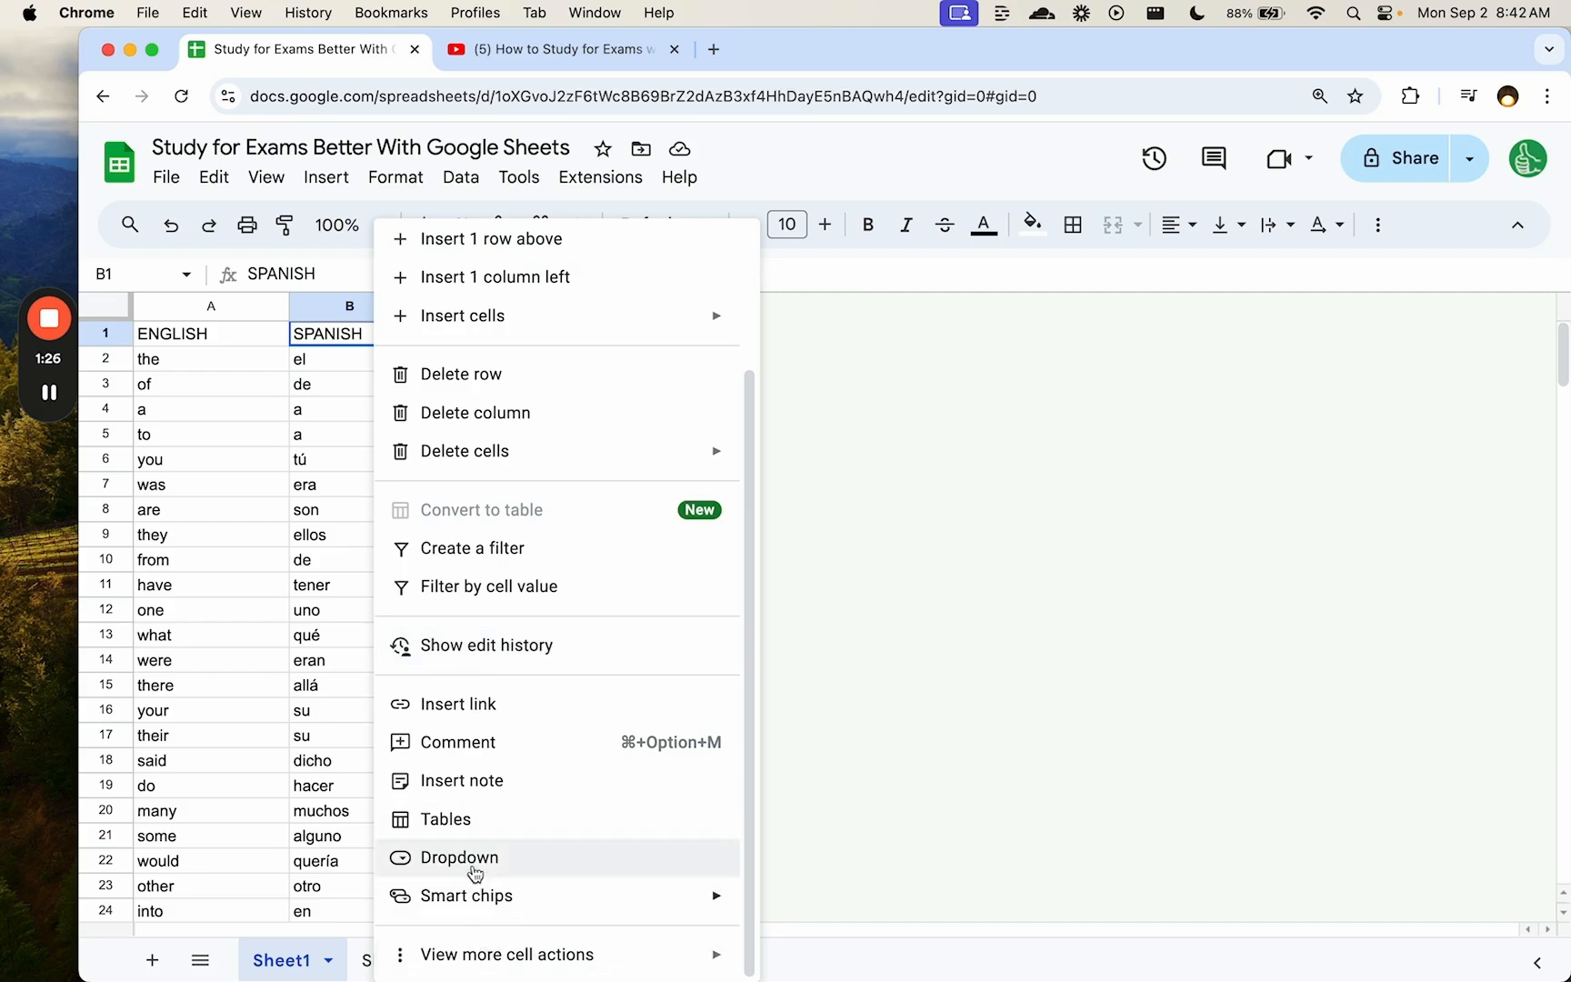
- Make B1 a dropdown drawn from the range Sheet2!A:A, then autofit column B's width
{"action": "left_click", "coordinate": [607, 855]}
{"action": "left_click", "coordinate": [1506, 442]}
{"action": "left_click", "coordinate": [1330, 480]}
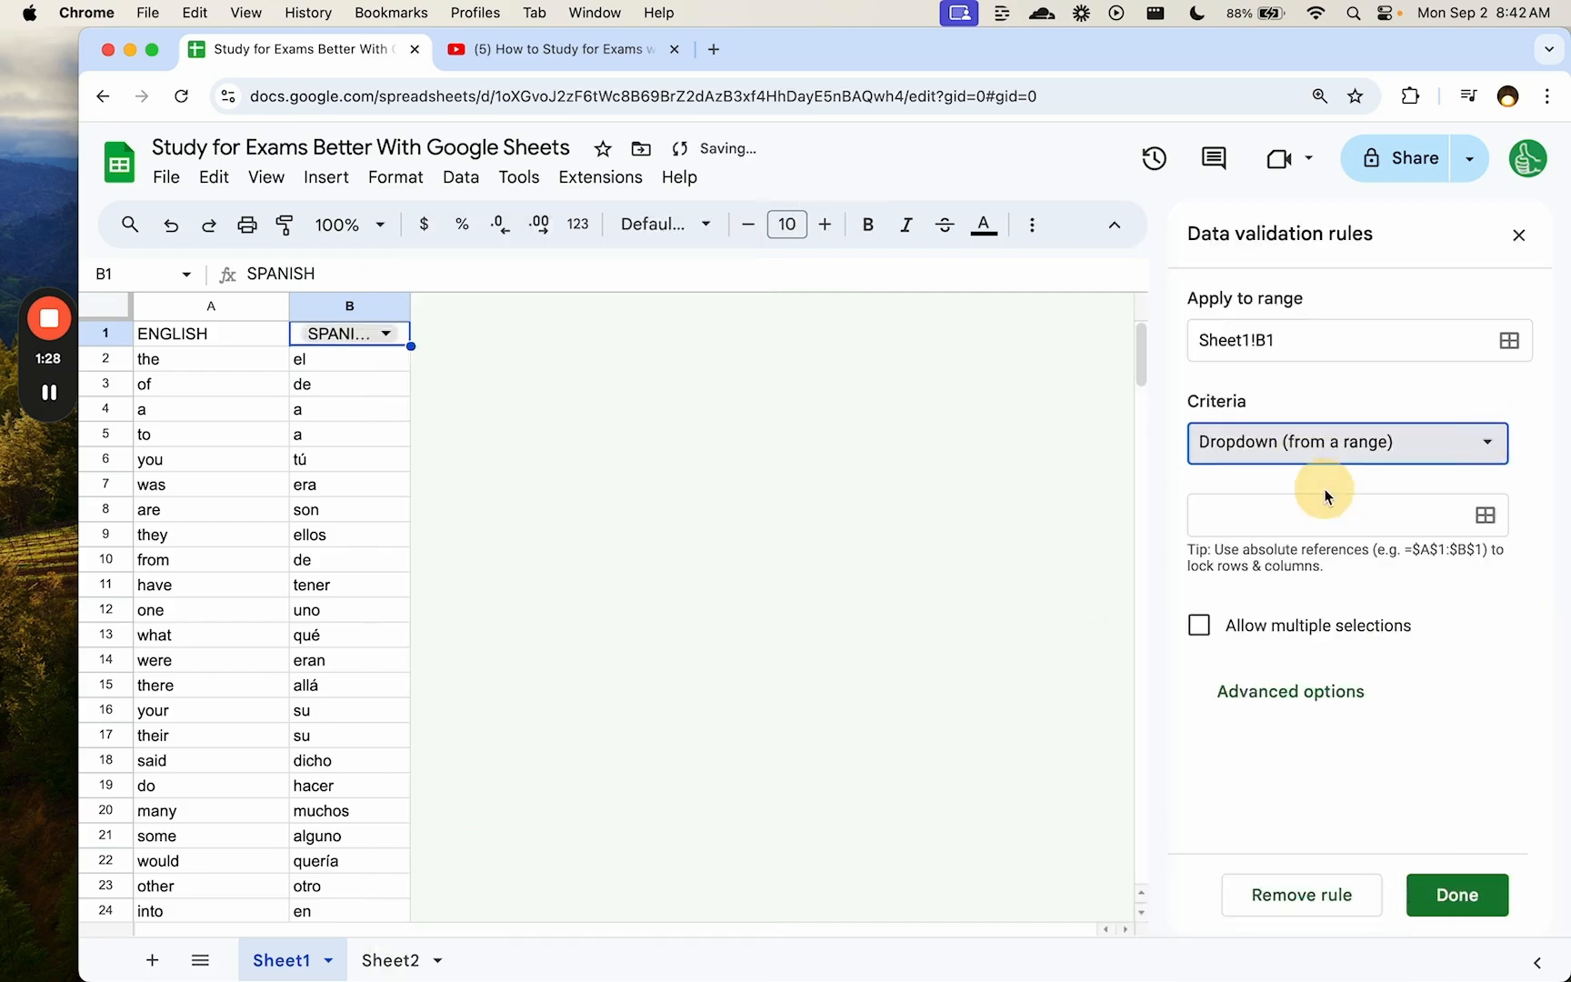
{"action": "left_click", "coordinate": [1484, 515]}
{"action": "left_click", "coordinate": [382, 954]}
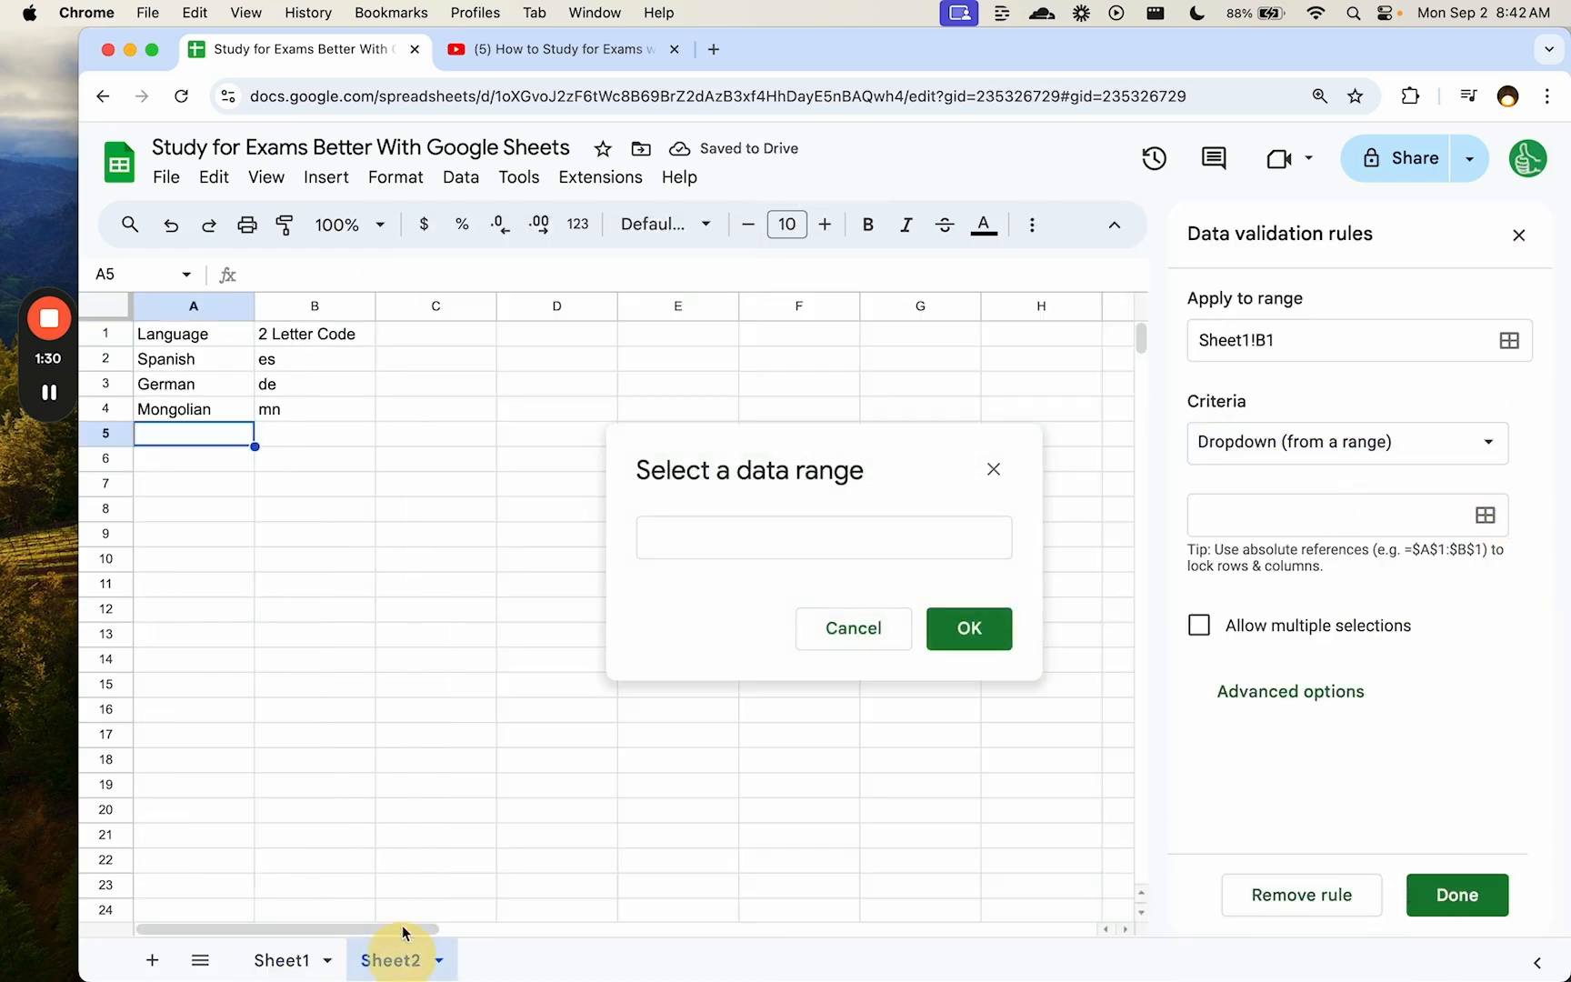
{"action": "left_click", "coordinate": [191, 306]}
{"action": "left_click", "coordinate": [969, 629]}
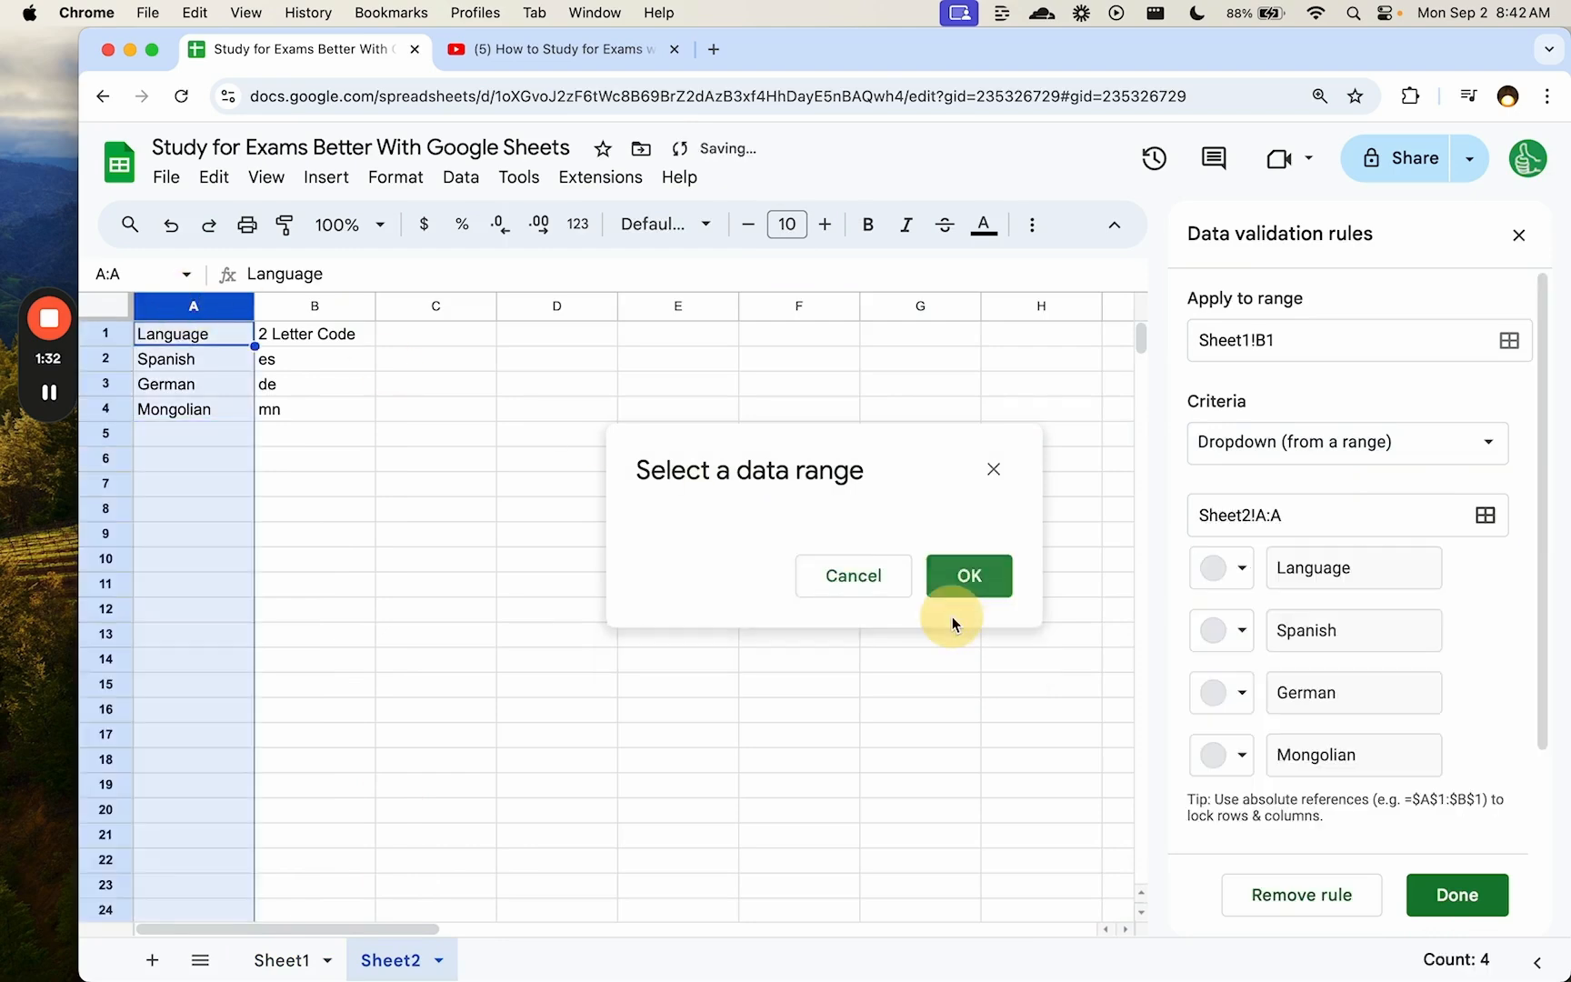
{"action": "left_click", "coordinate": [282, 958]}
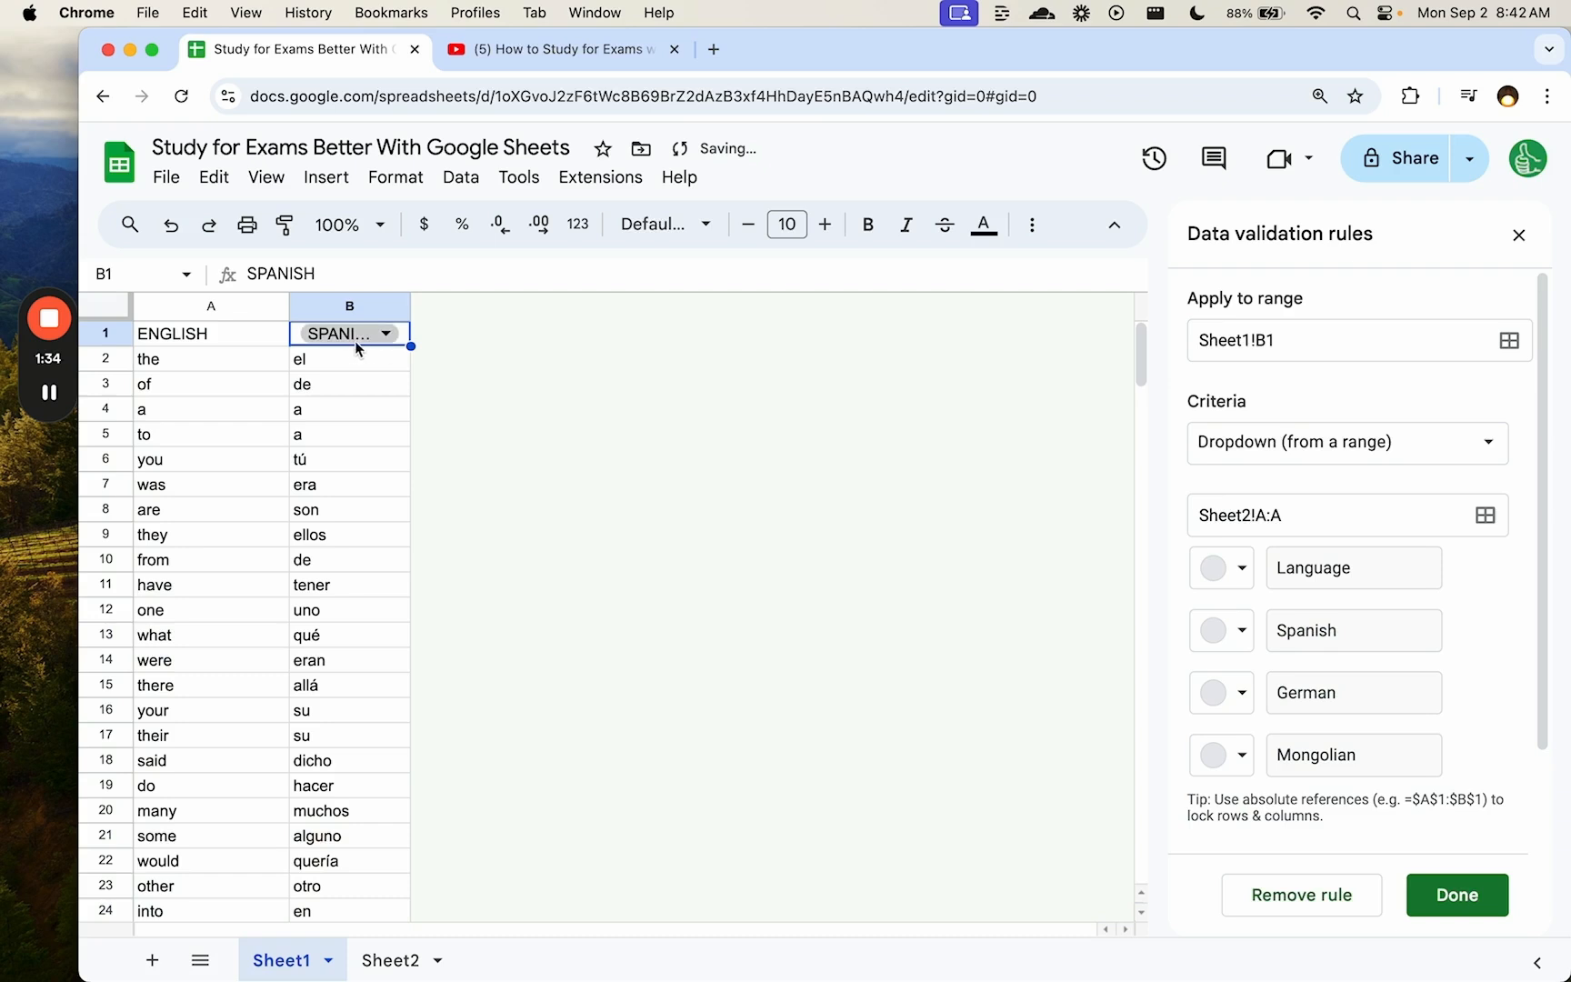
{"action": "double_click", "coordinate": [410, 304]}
- Replace "ES" in B2's formula with VLOOKUP(B1,Sheet2!A:B,2,FALSE) so the language follows B1
{"action": "double_click", "coordinate": [418, 356]}
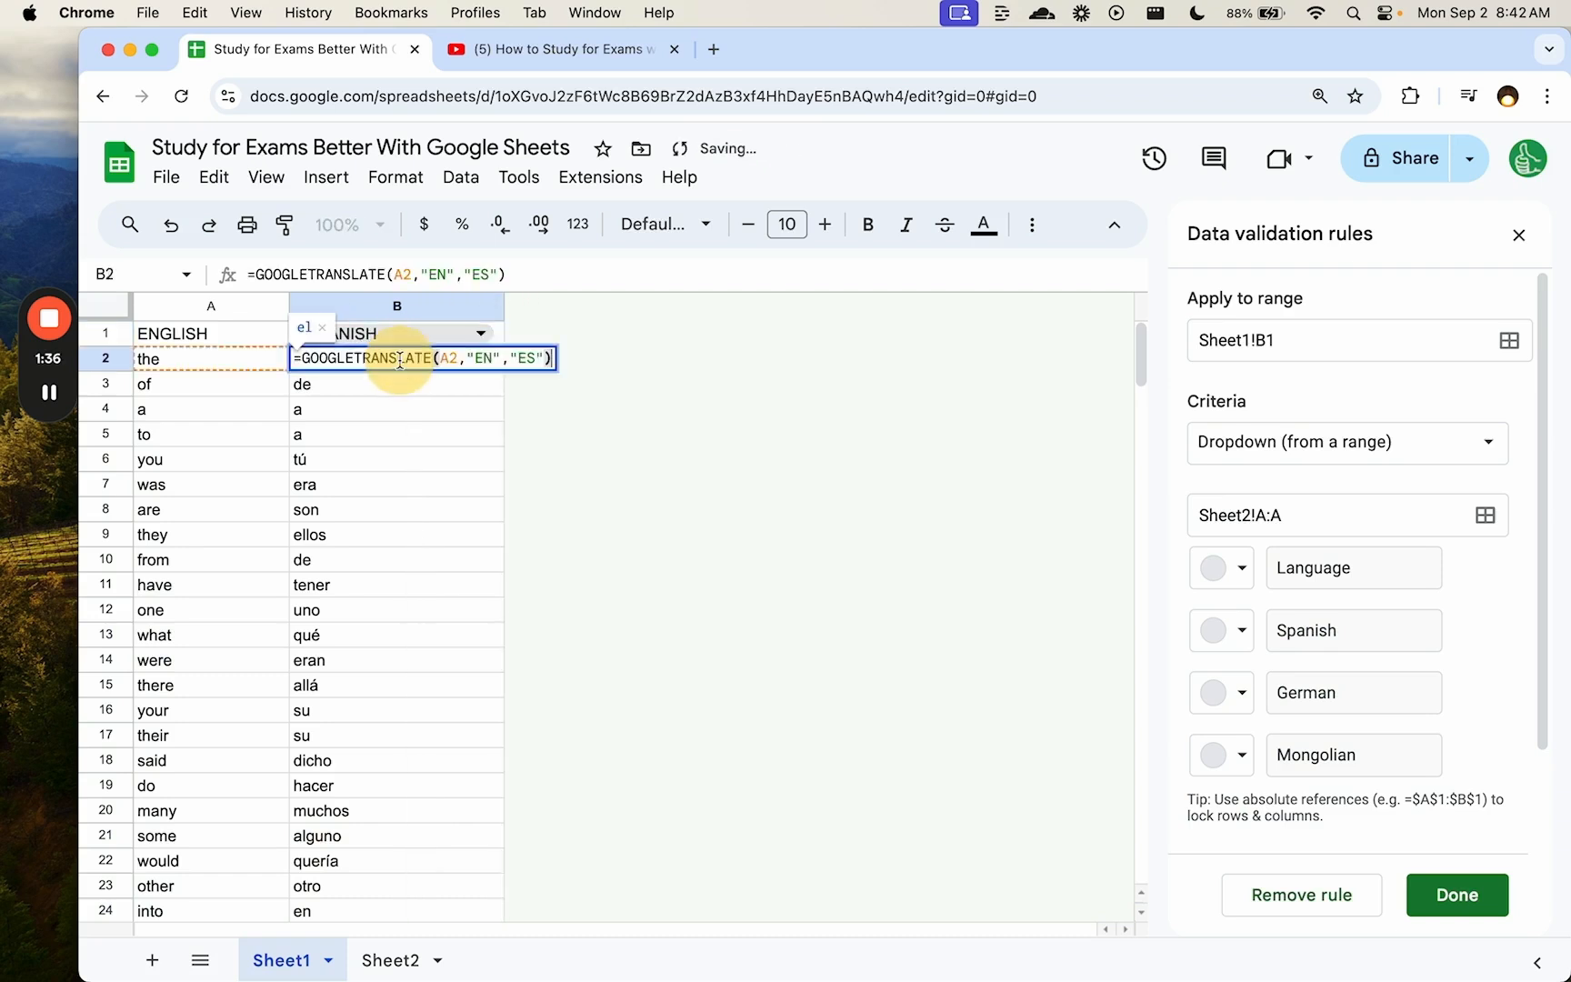
{"action": "key", "text": "BackSpace"}
{"action": "key", "text": "BackSpace"}
{"action": "key", "text": "BackSpace"}
{"action": "key", "text": "BackSpace"}
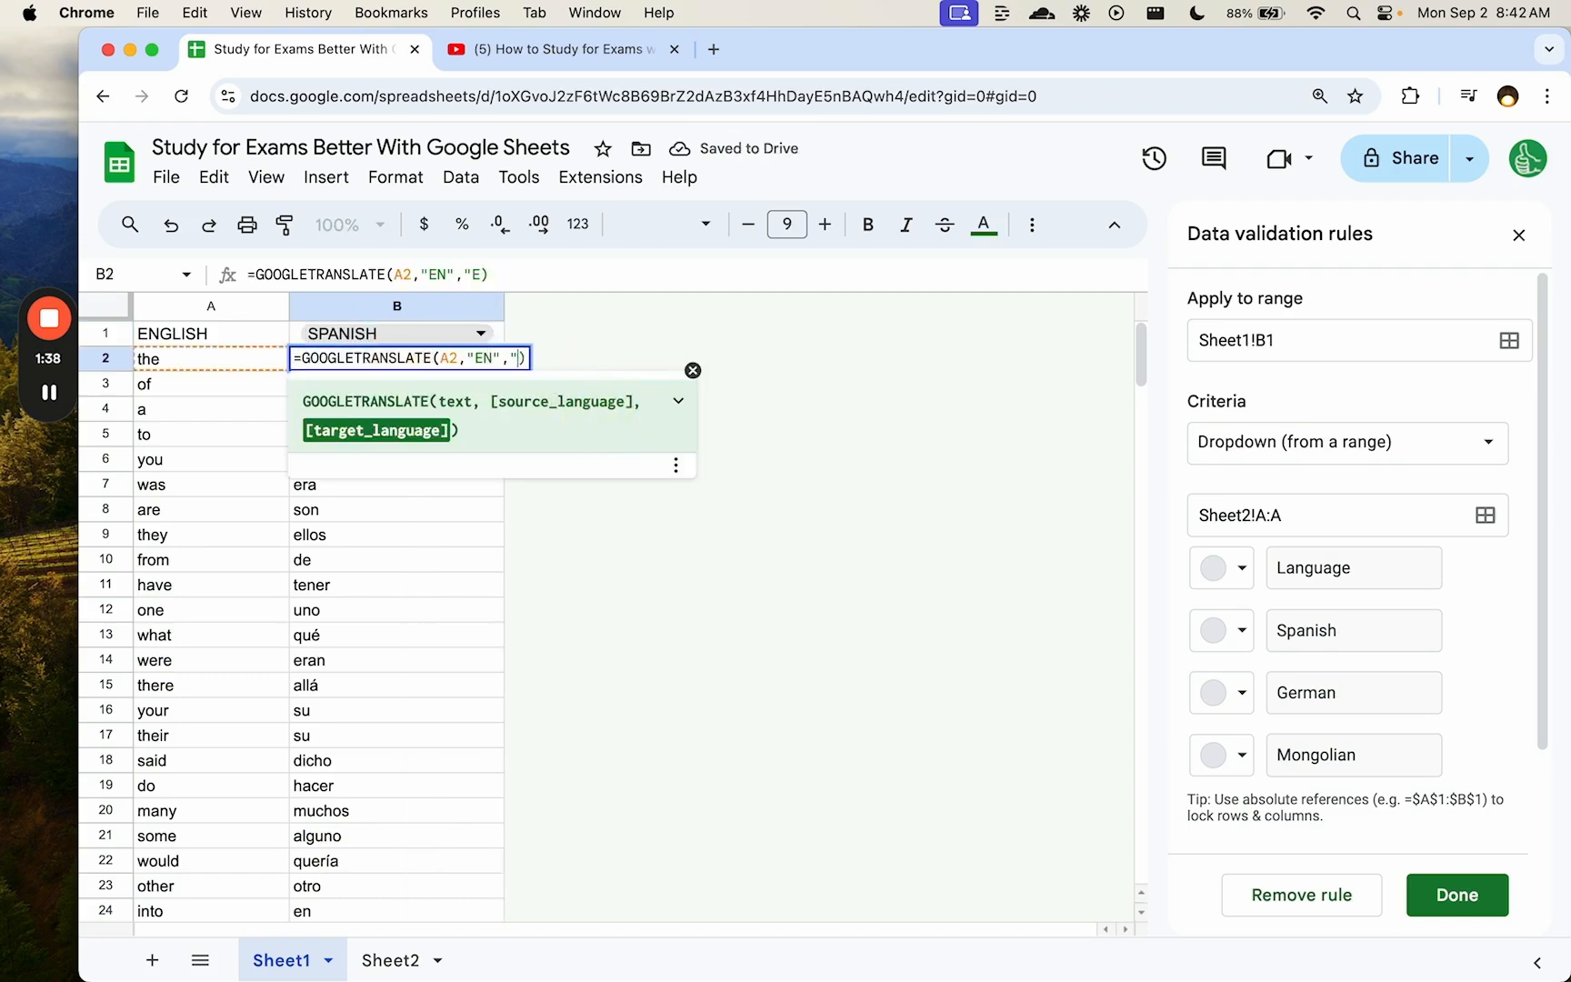
{"action": "type", "text": "VLOOKUP("}
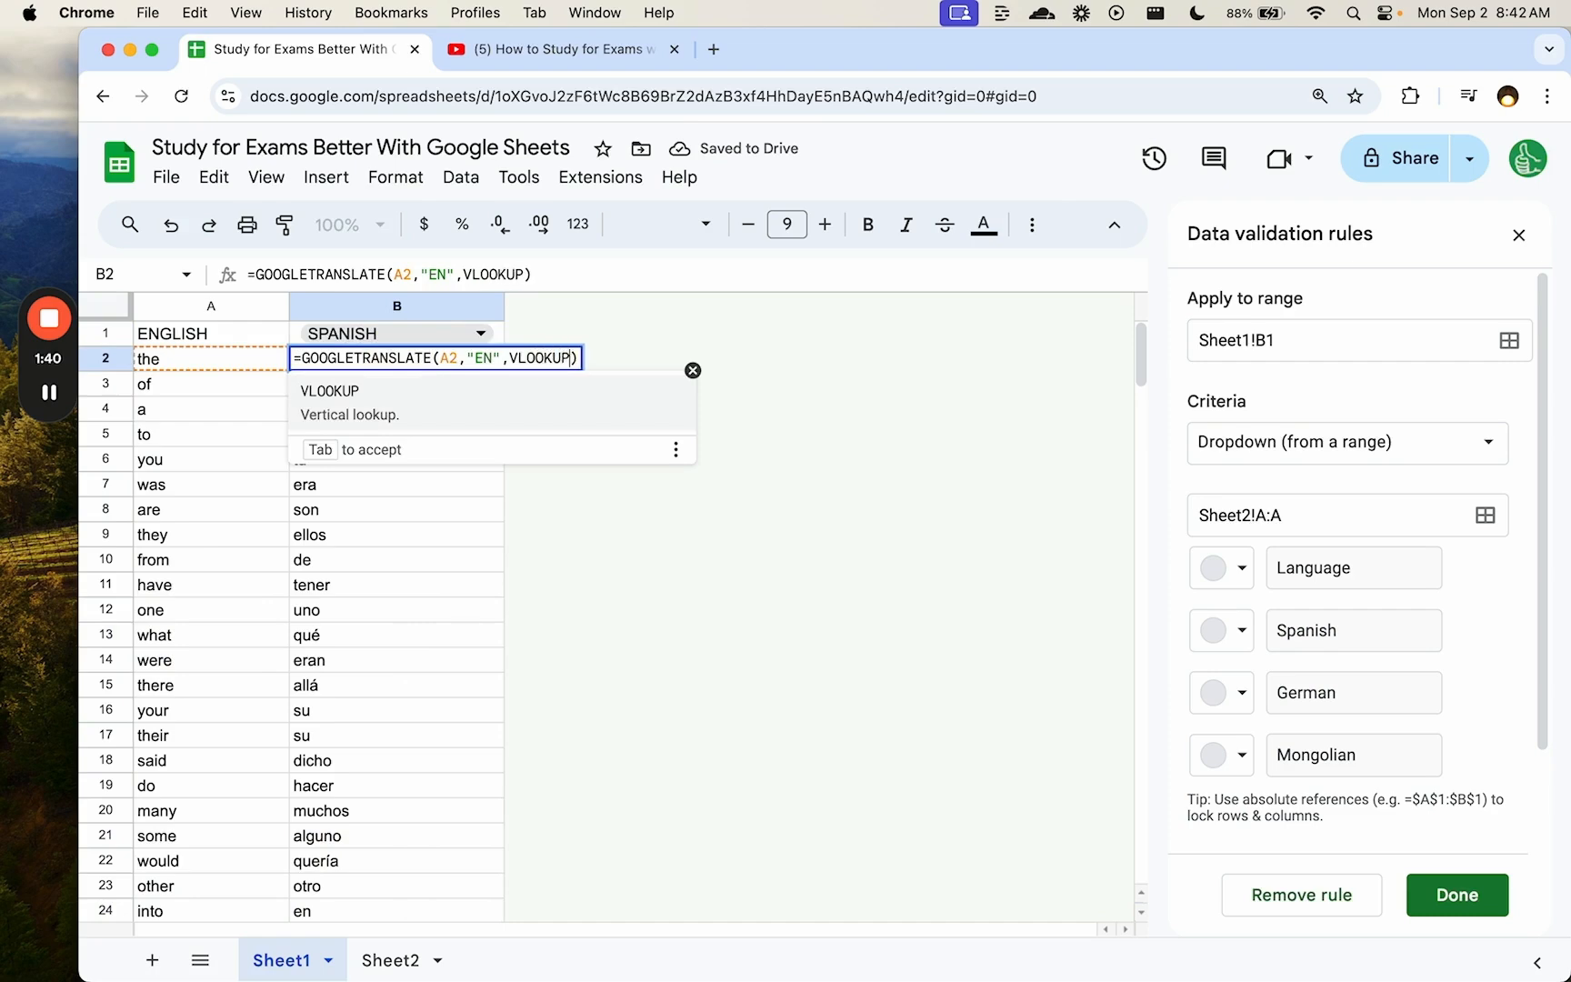
{"action": "left_click", "coordinate": [421, 338]}
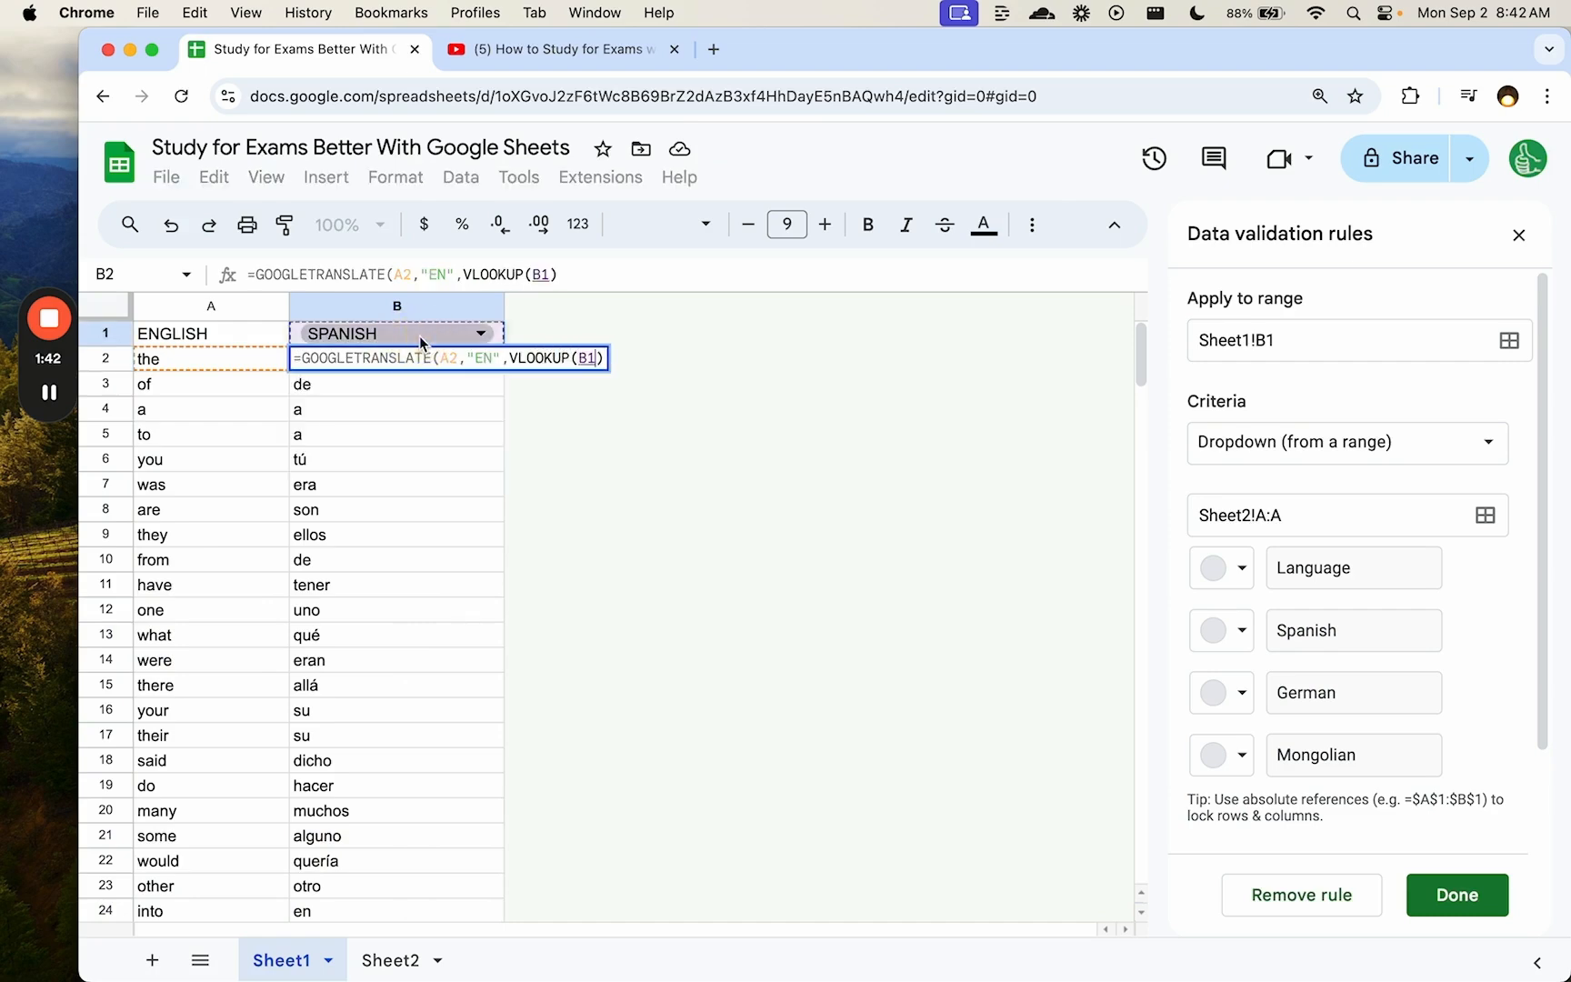
{"action": "type", "text": ","}
{"action": "left_click", "coordinate": [374, 961]}
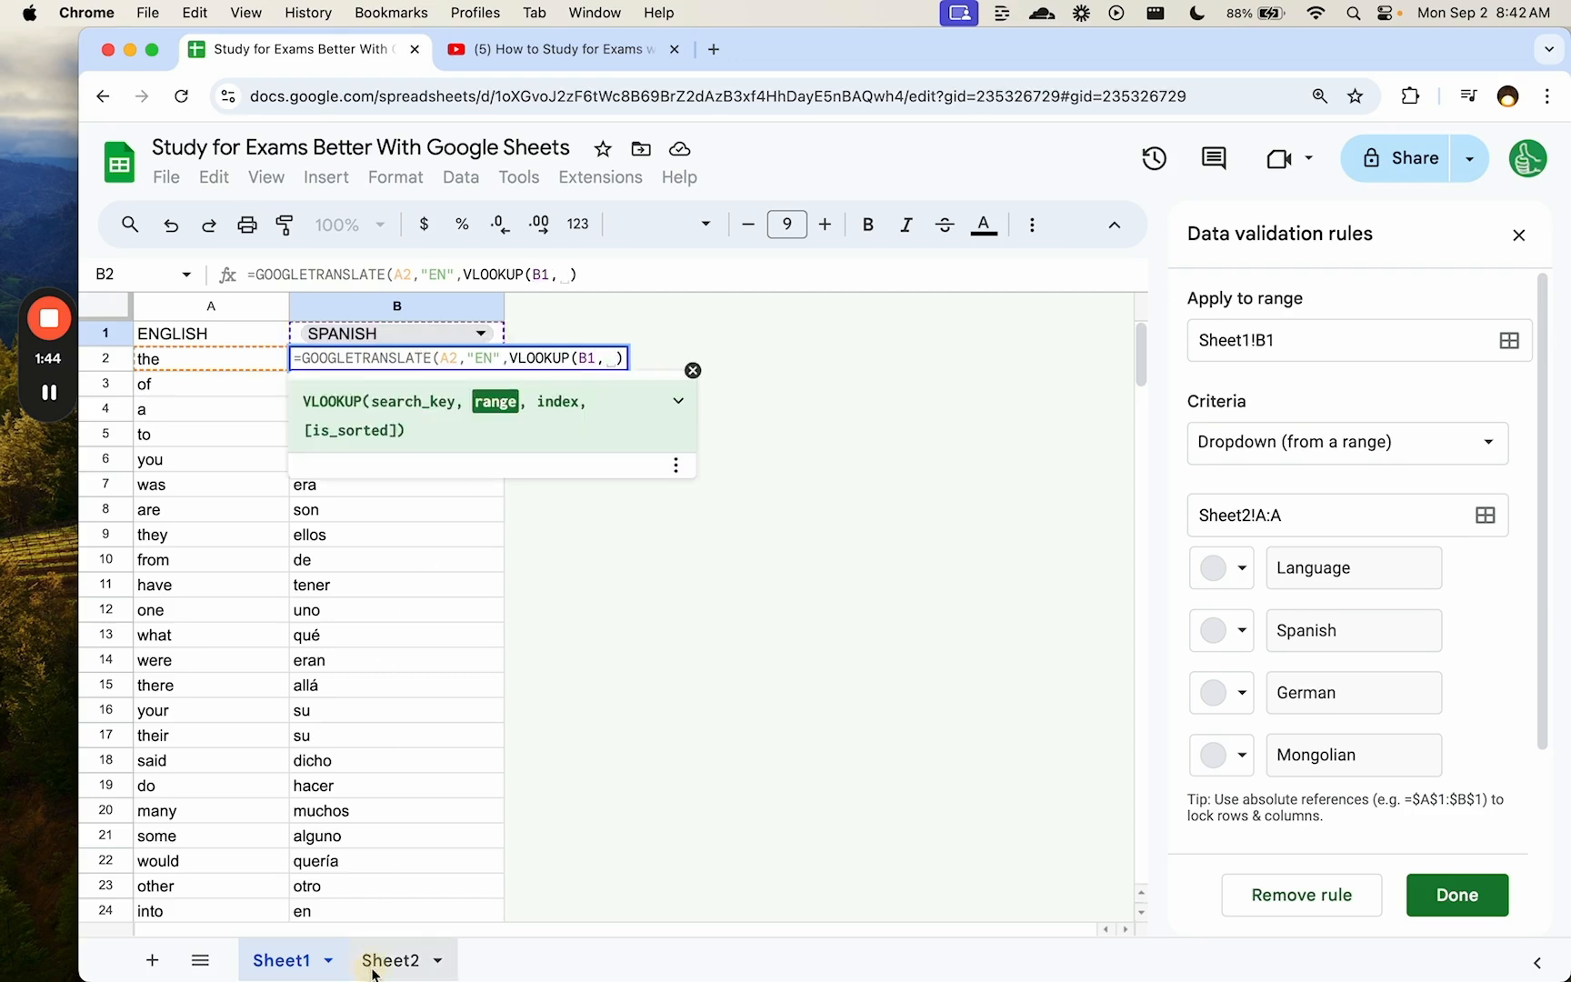
{"action": "left_click_drag", "start_coordinate": [235, 307], "coordinate": [287, 309]}
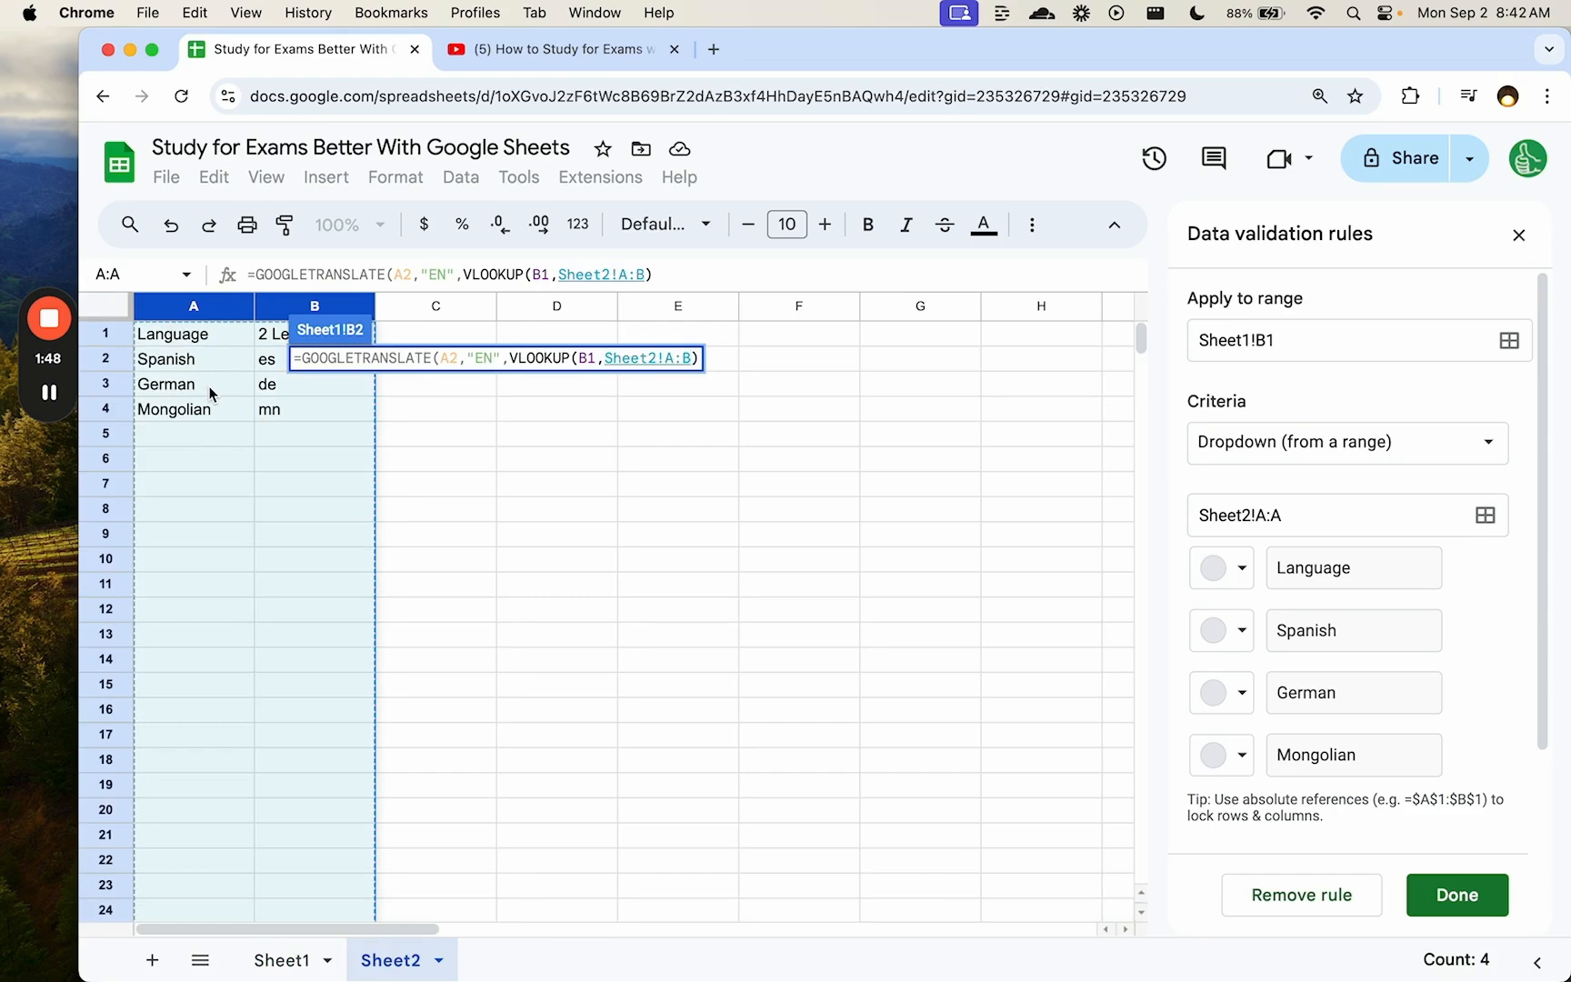
{"action": "type", "text": ",2,"}
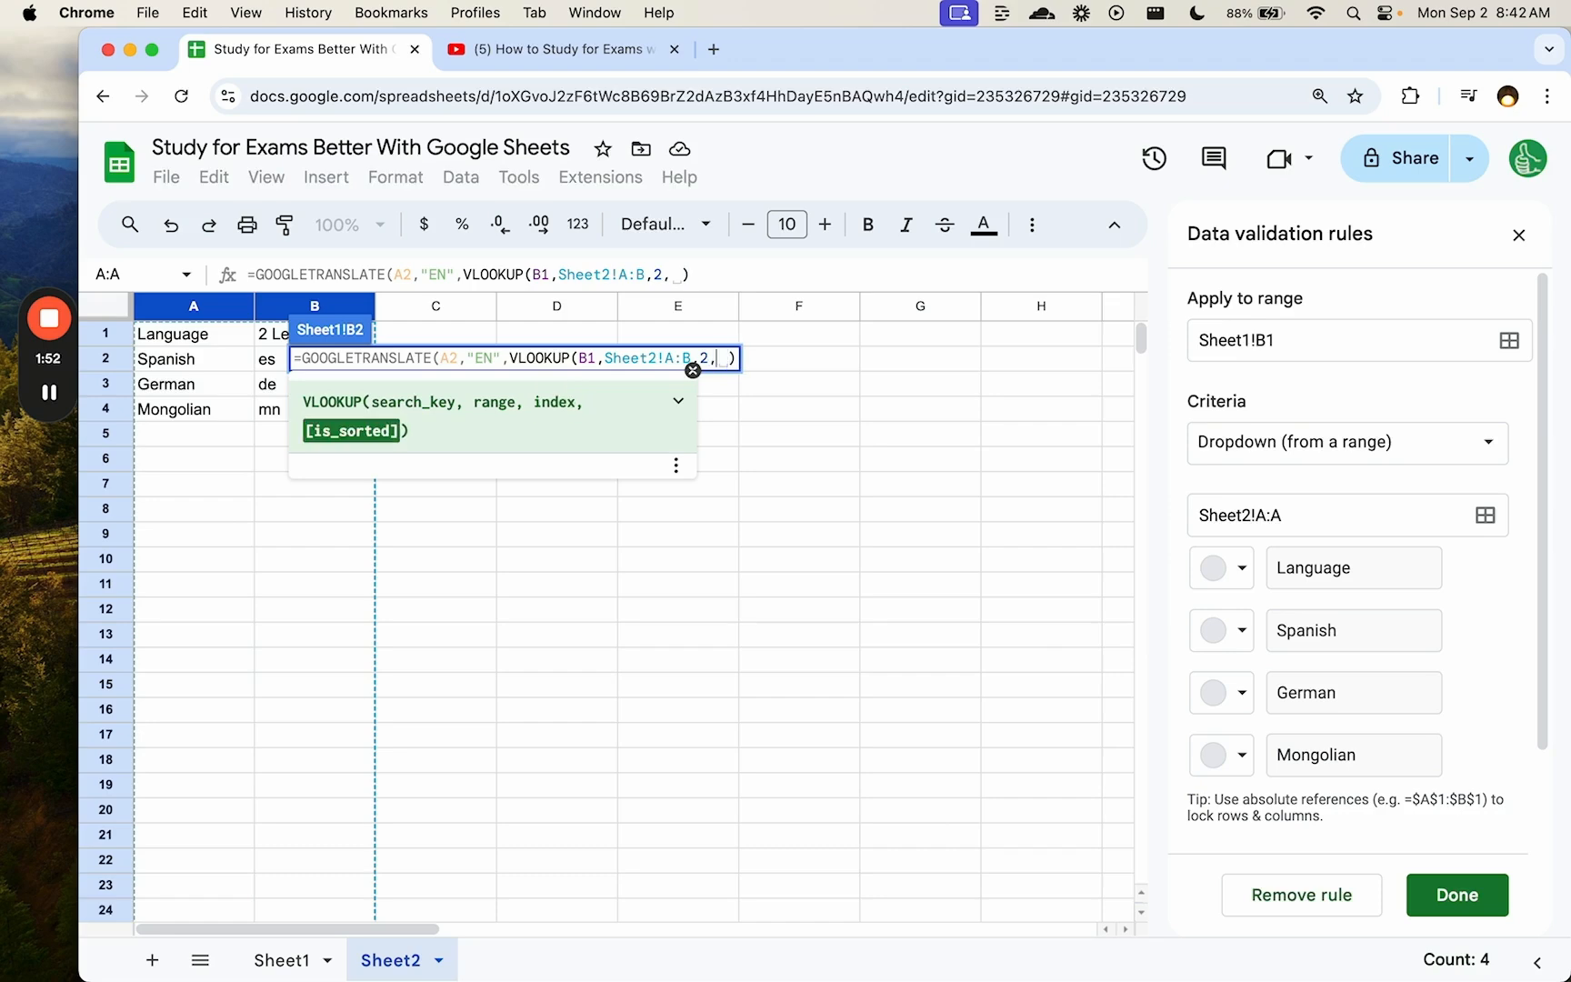
{"action": "type", "text": "FALSE"}
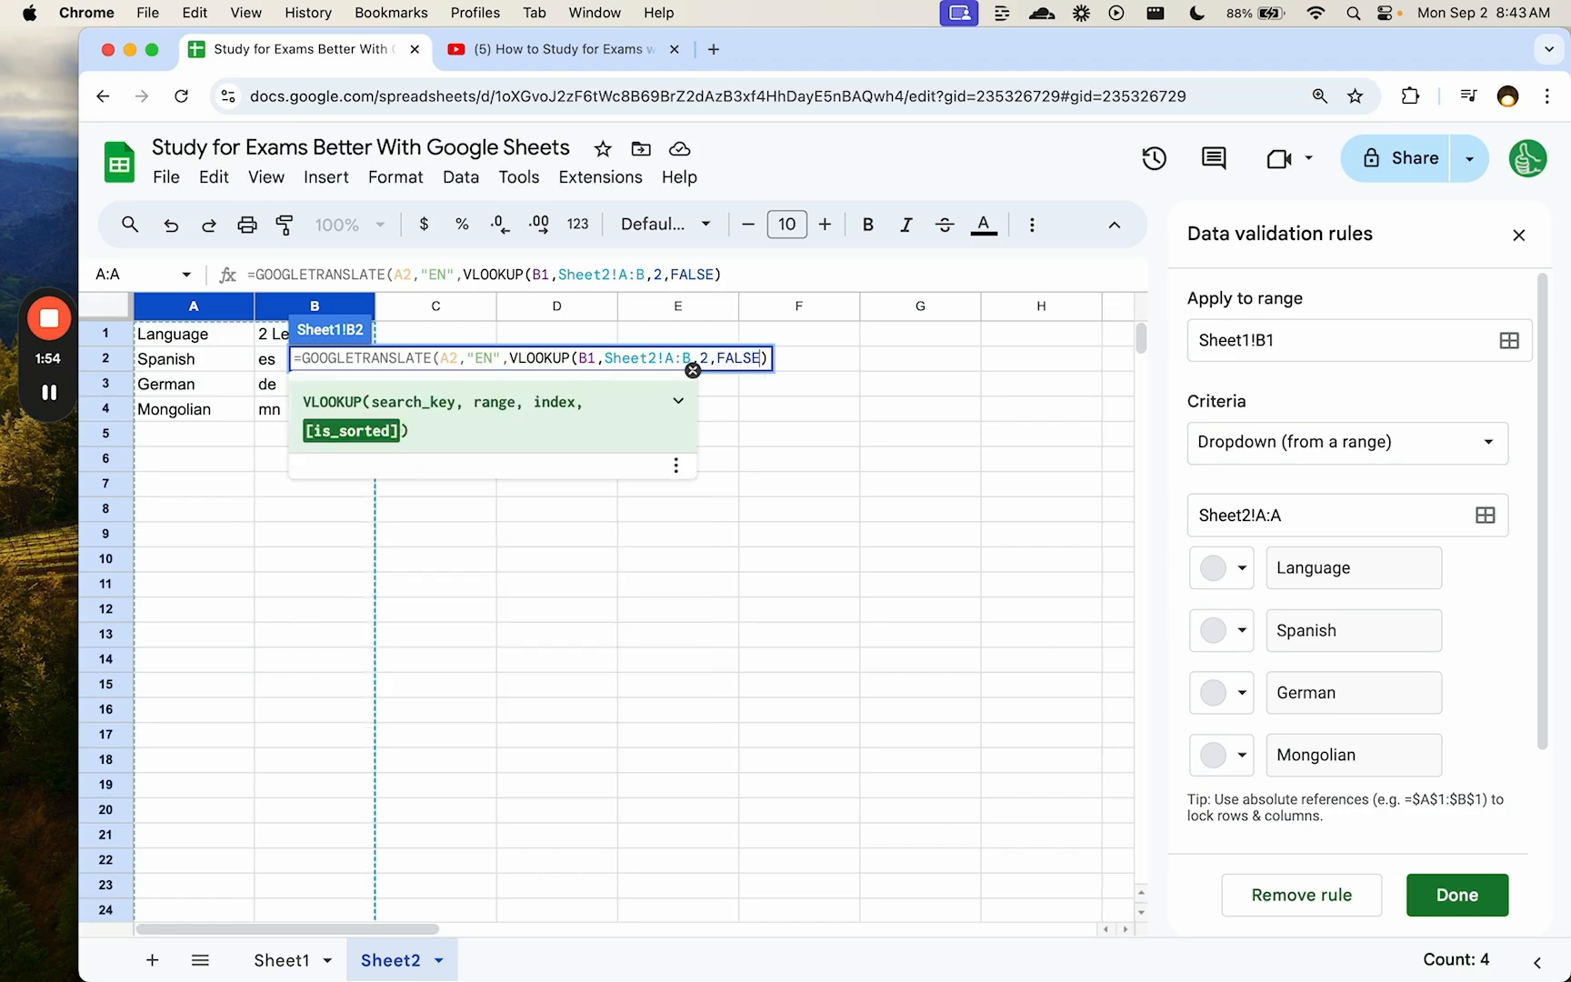
{"action": "type", "text": "))"}
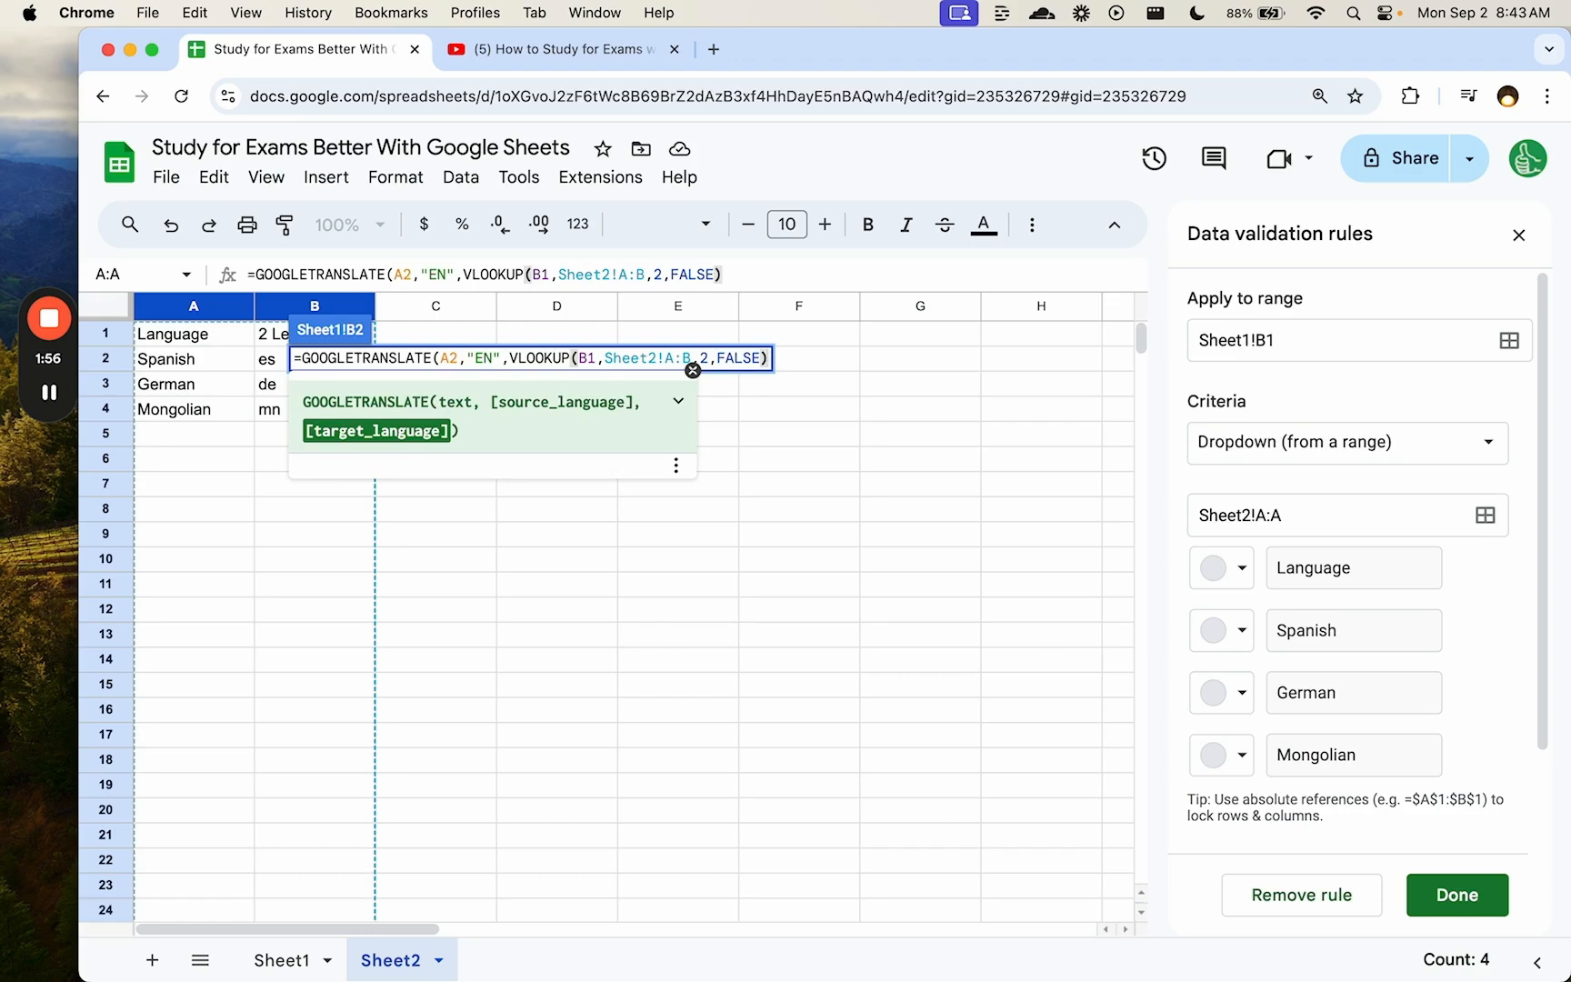
{"action": "key", "text": "Return"}
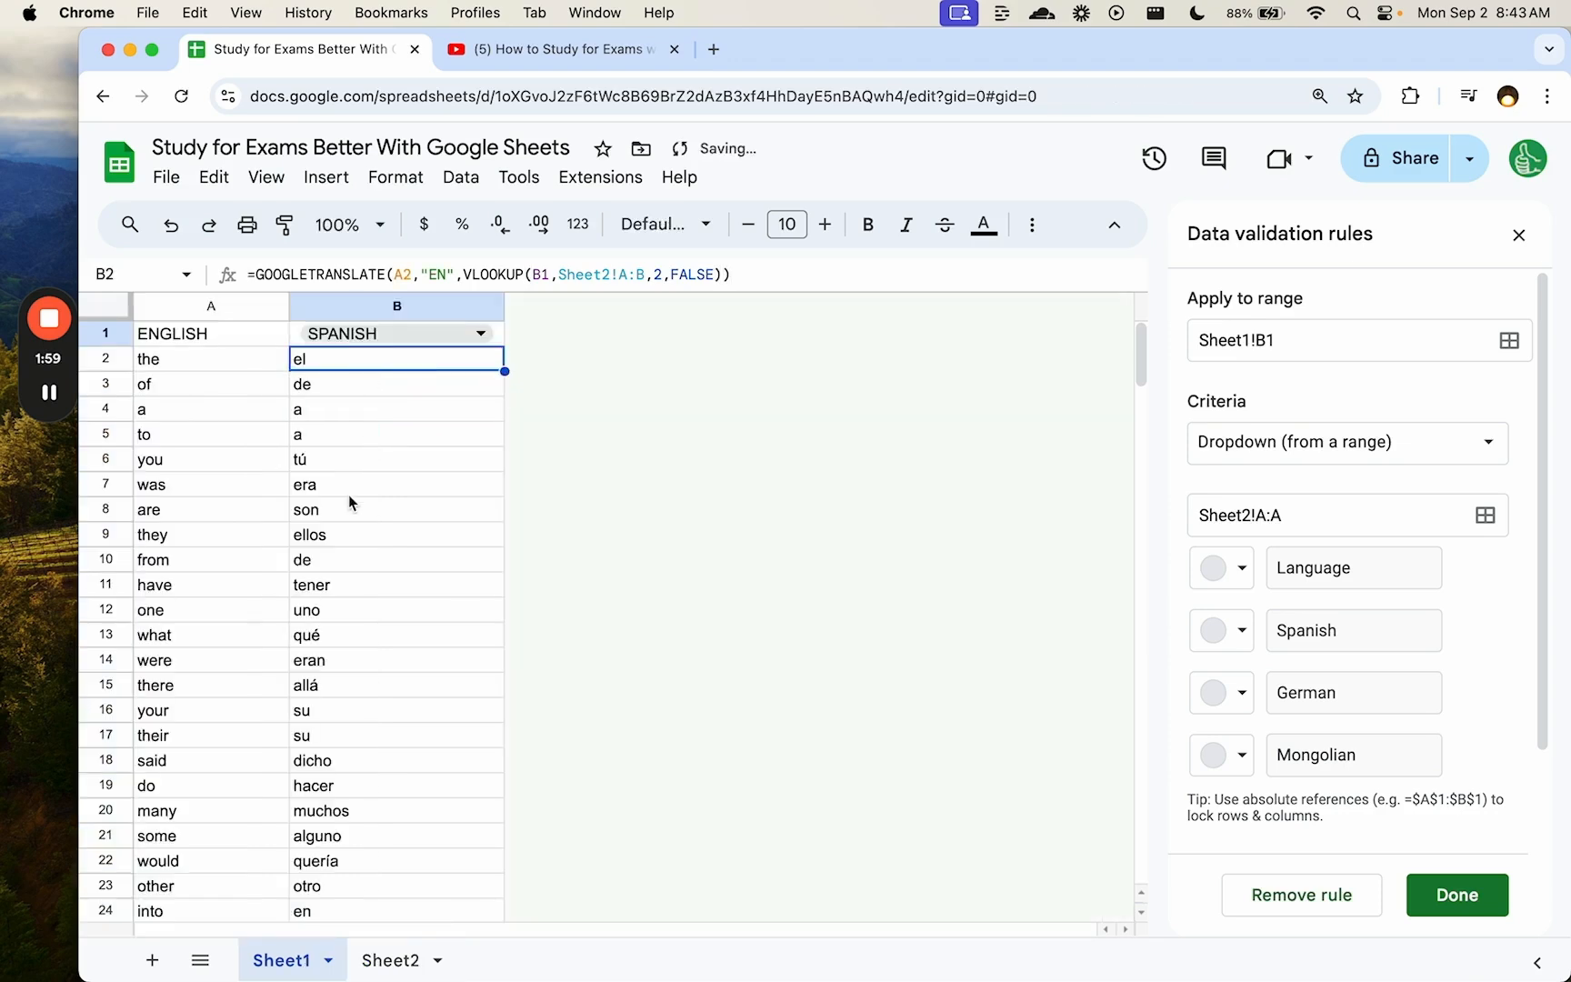
- Lock B2's lookup references as $B$1 and Sheet2!$A:$B
{"action": "left_click", "coordinate": [611, 275]}
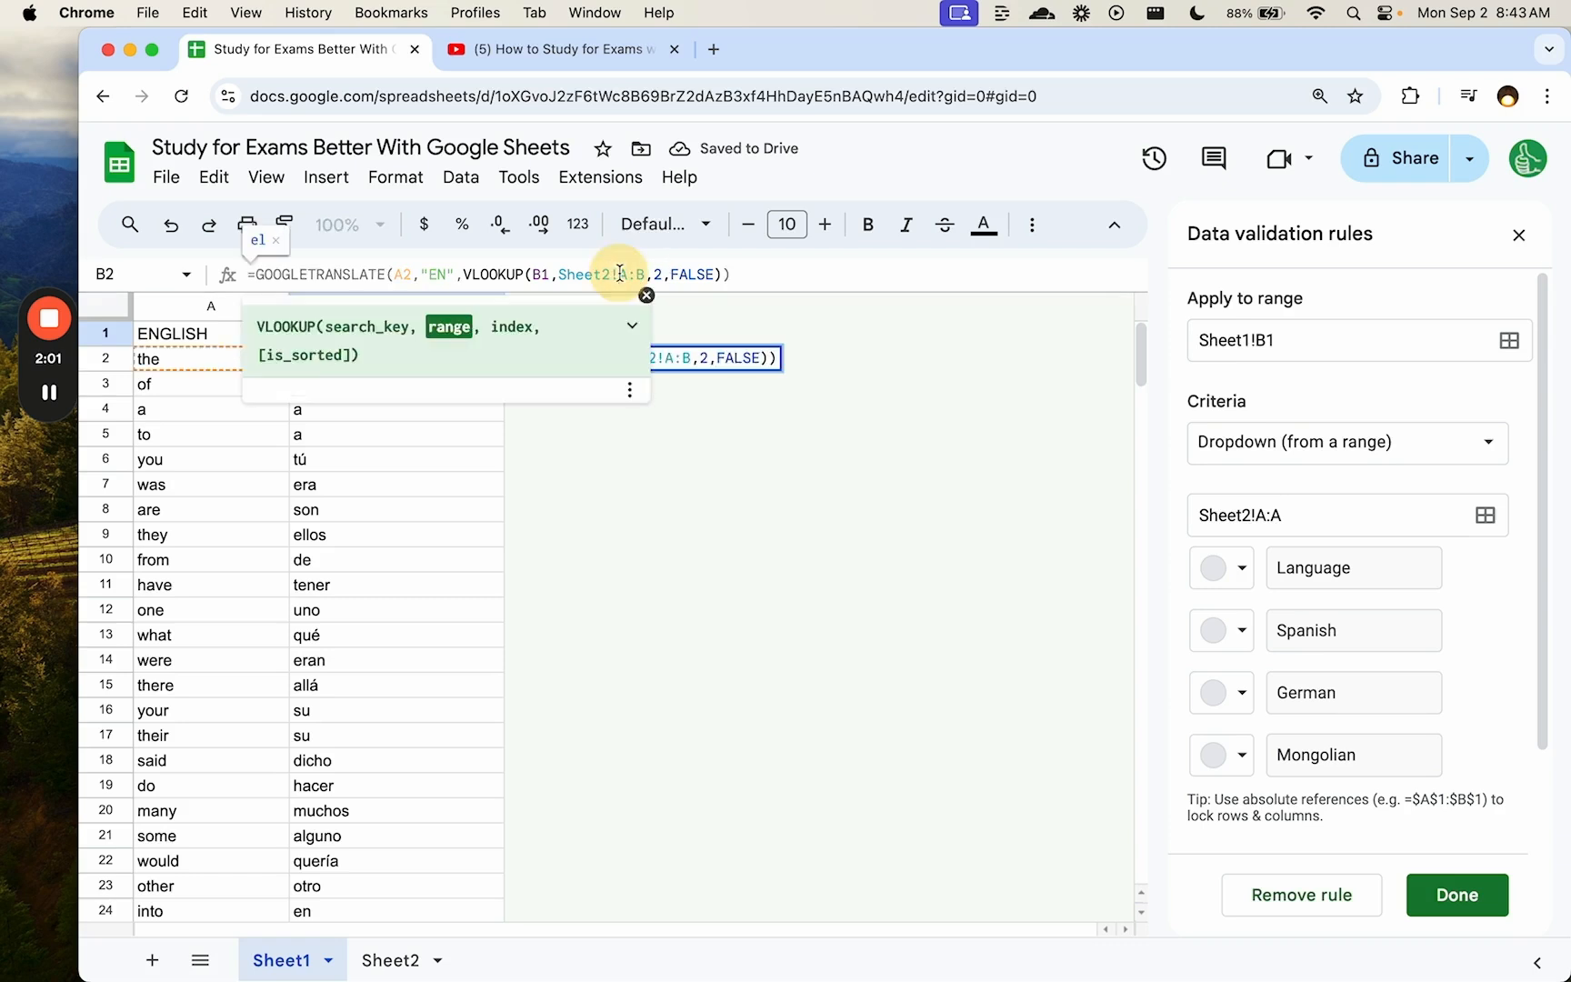
{"action": "type", "text": "$"}
{"action": "key", "text": "Right"}
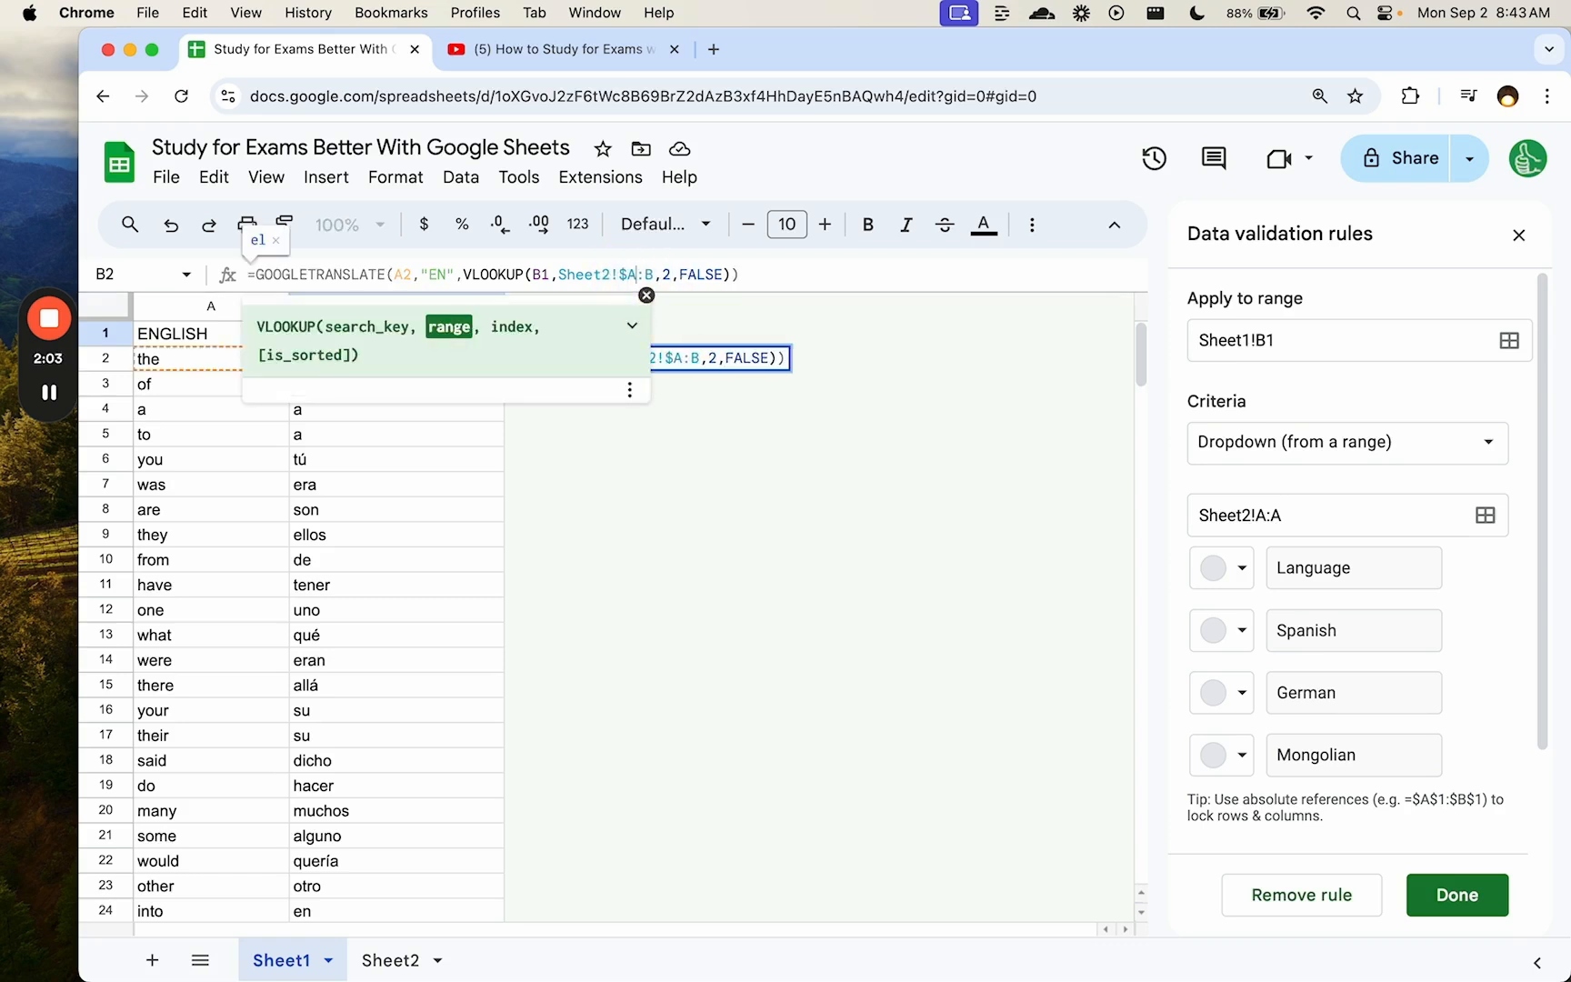
{"action": "type", "text": "$"}
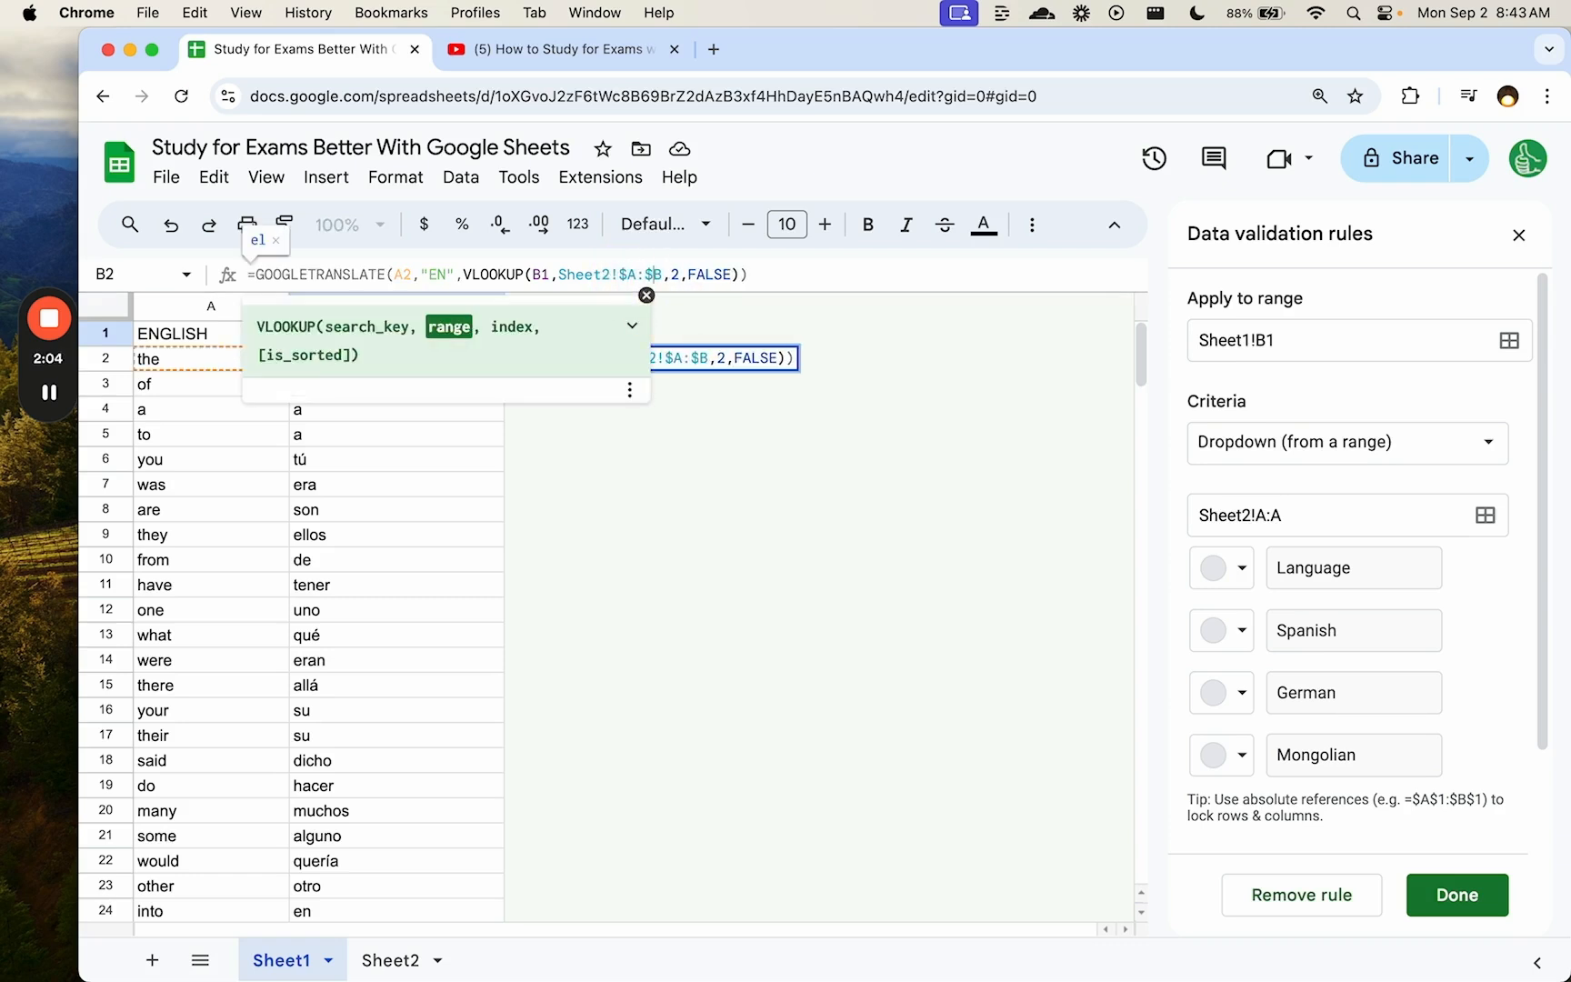
{"action": "left_click", "coordinate": [543, 276]}
{"action": "type", "text": "$"}
{"action": "key", "text": "Left"}
{"action": "key", "text": "Left"}
{"action": "type", "text": "$"}
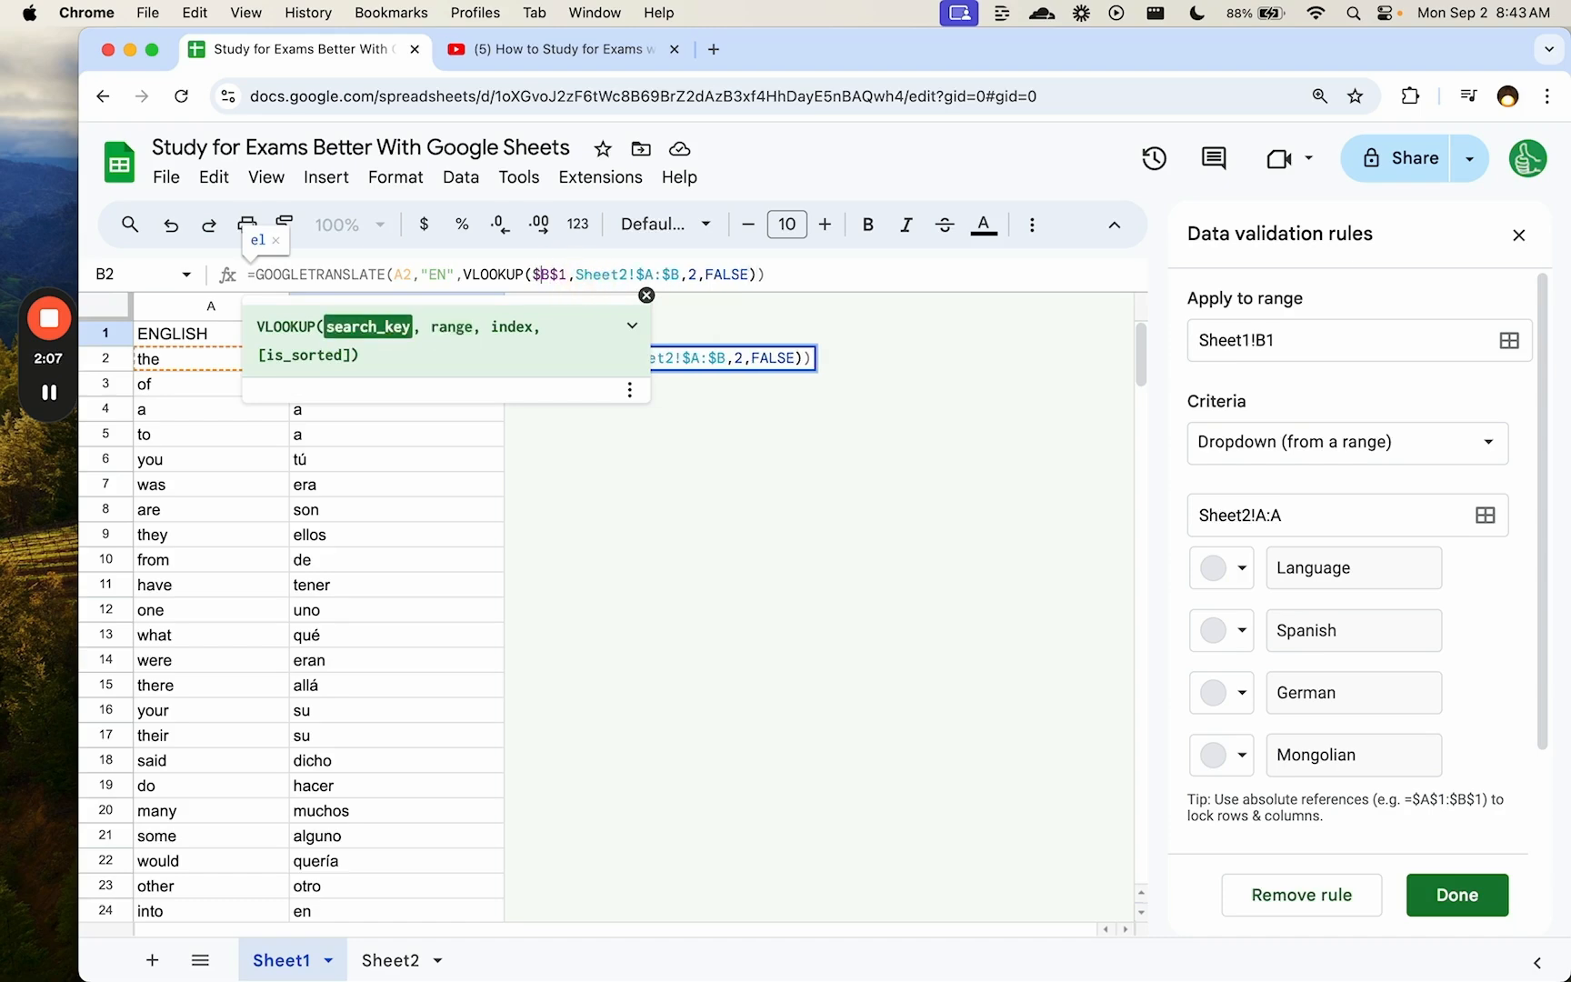
{"action": "key", "text": "Return"}
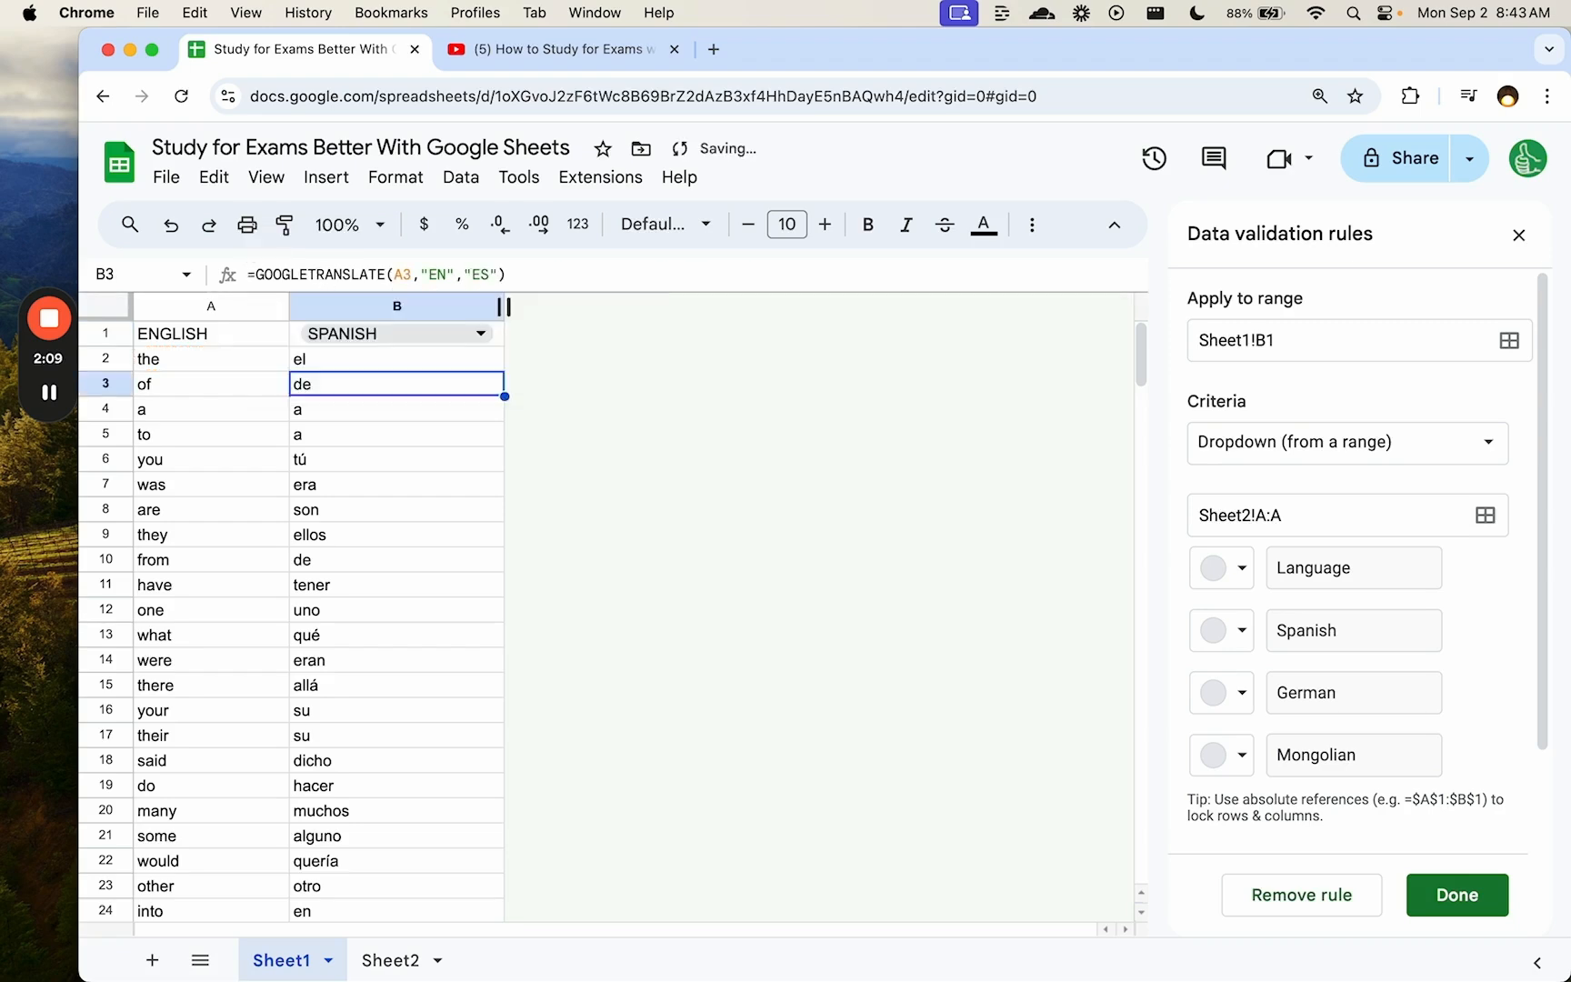
- Fill the locked lookup formula from B2 down to B201
{"action": "key", "text": "Up"}
{"action": "key", "text": "ctrl+c"}
{"action": "key", "text": "ctrl+shift+Down"}
{"action": "key", "text": "ctrl+v"}
{"action": "key", "text": "ctrl+BackSpace"}
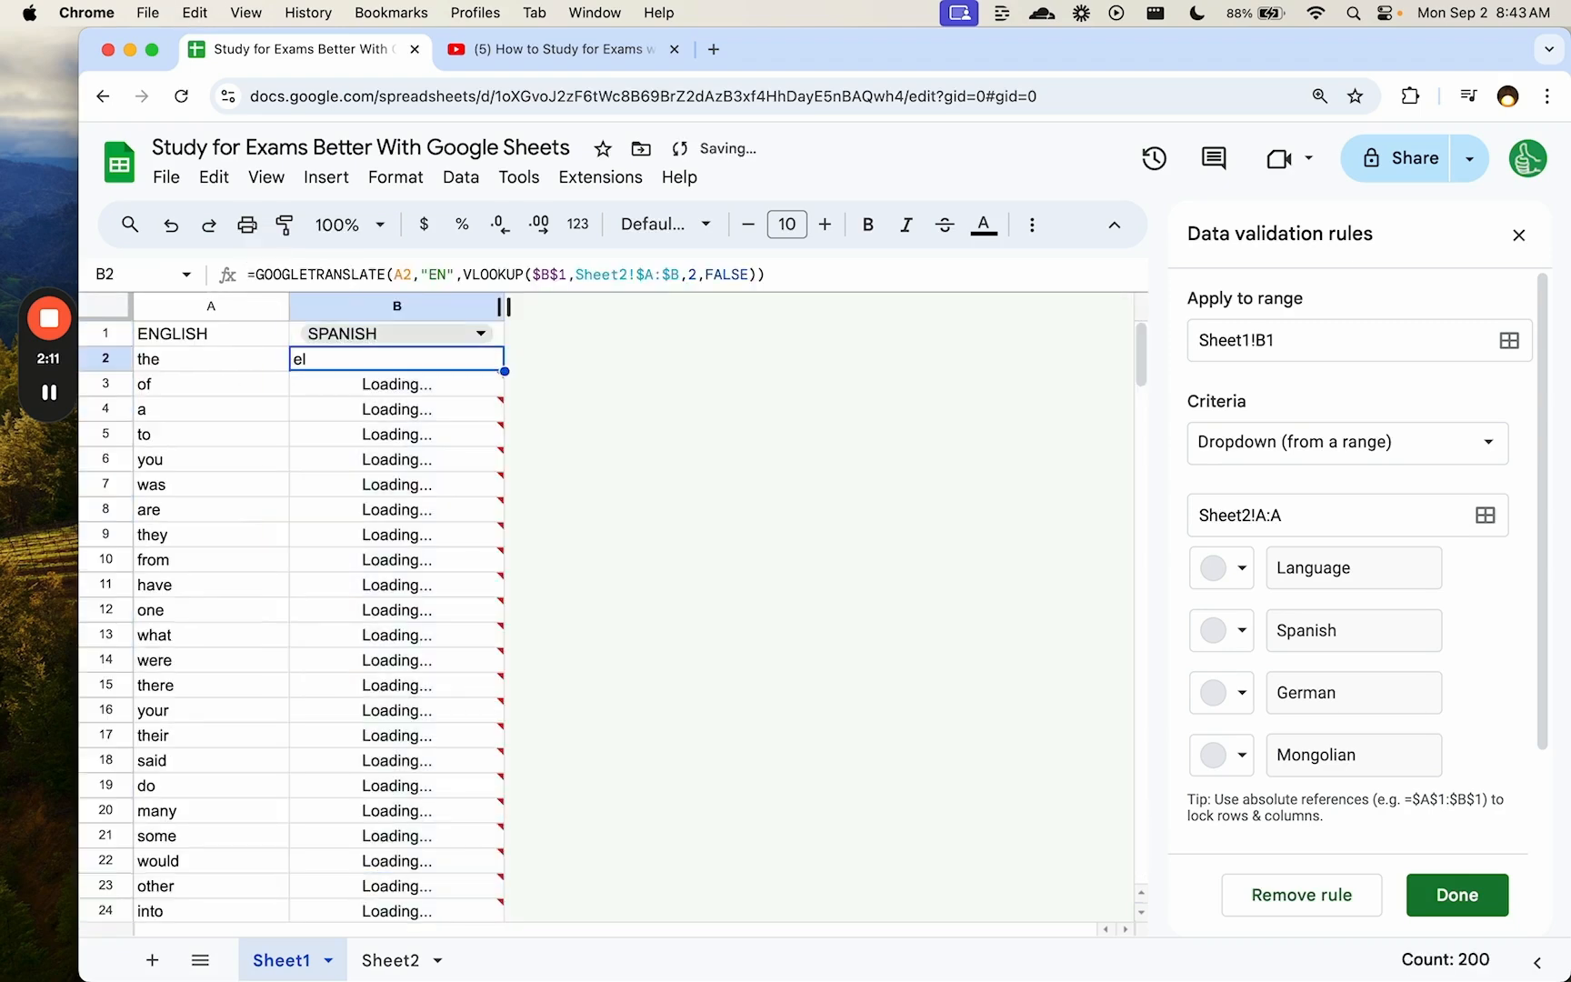
{"action": "left_click", "coordinate": [482, 333]}
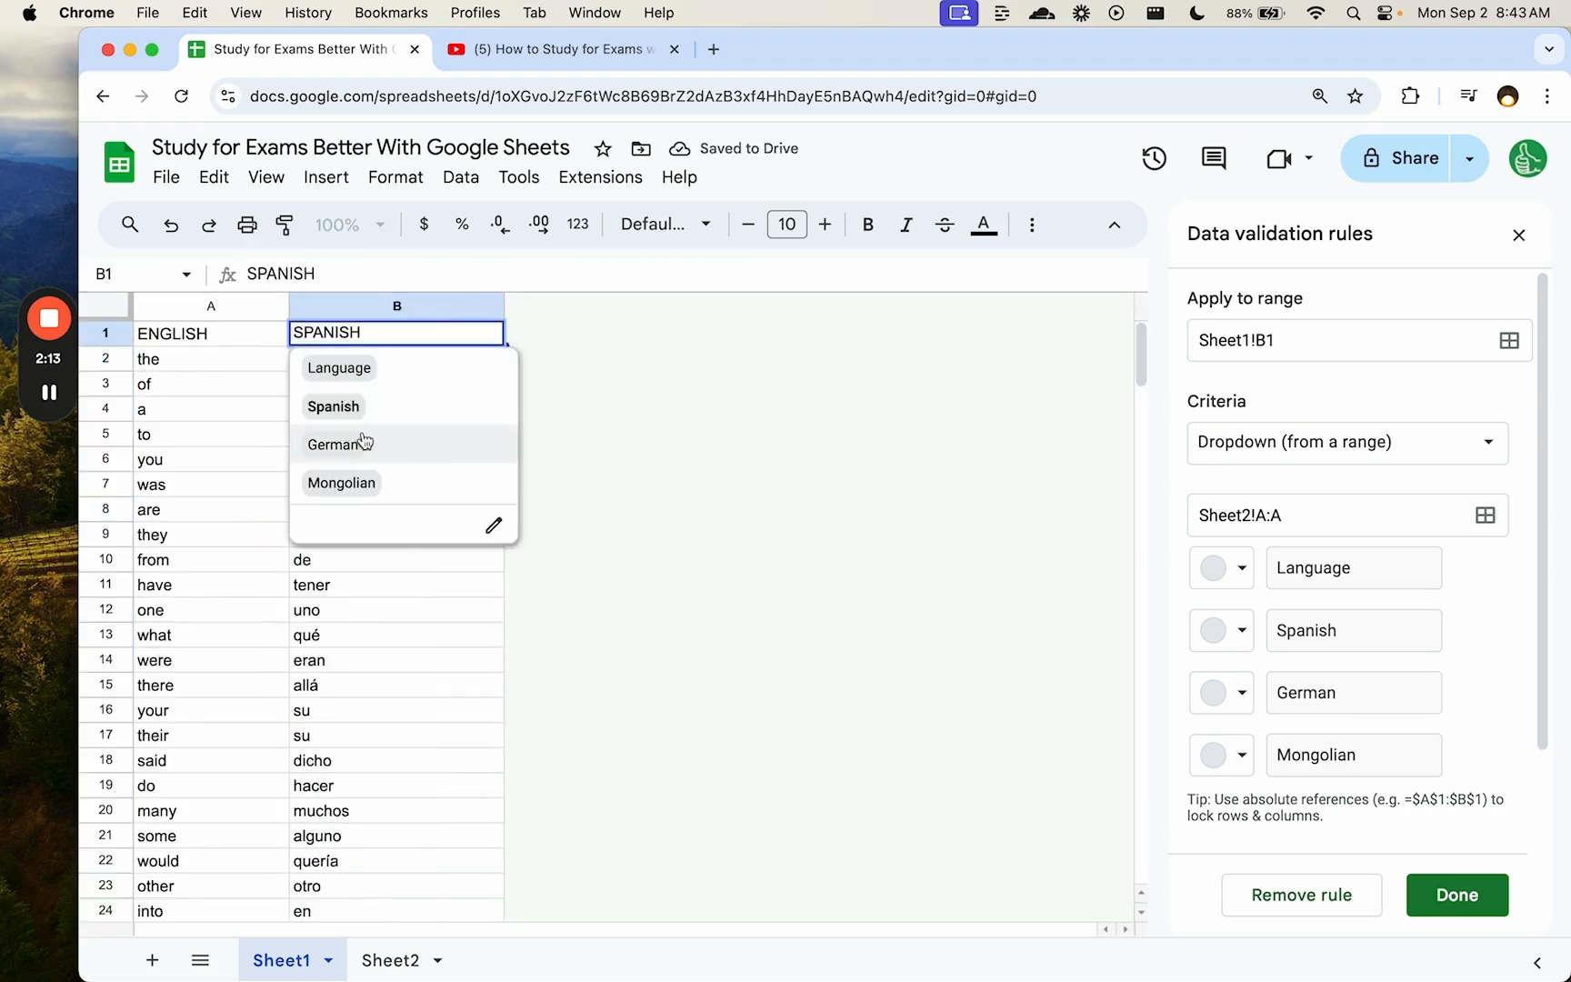
- Switch B1 to German and check the translations, try Mongolian, then set German again
{"action": "left_click", "coordinate": [360, 442]}
{"action": "left_click", "coordinate": [218, 381]}
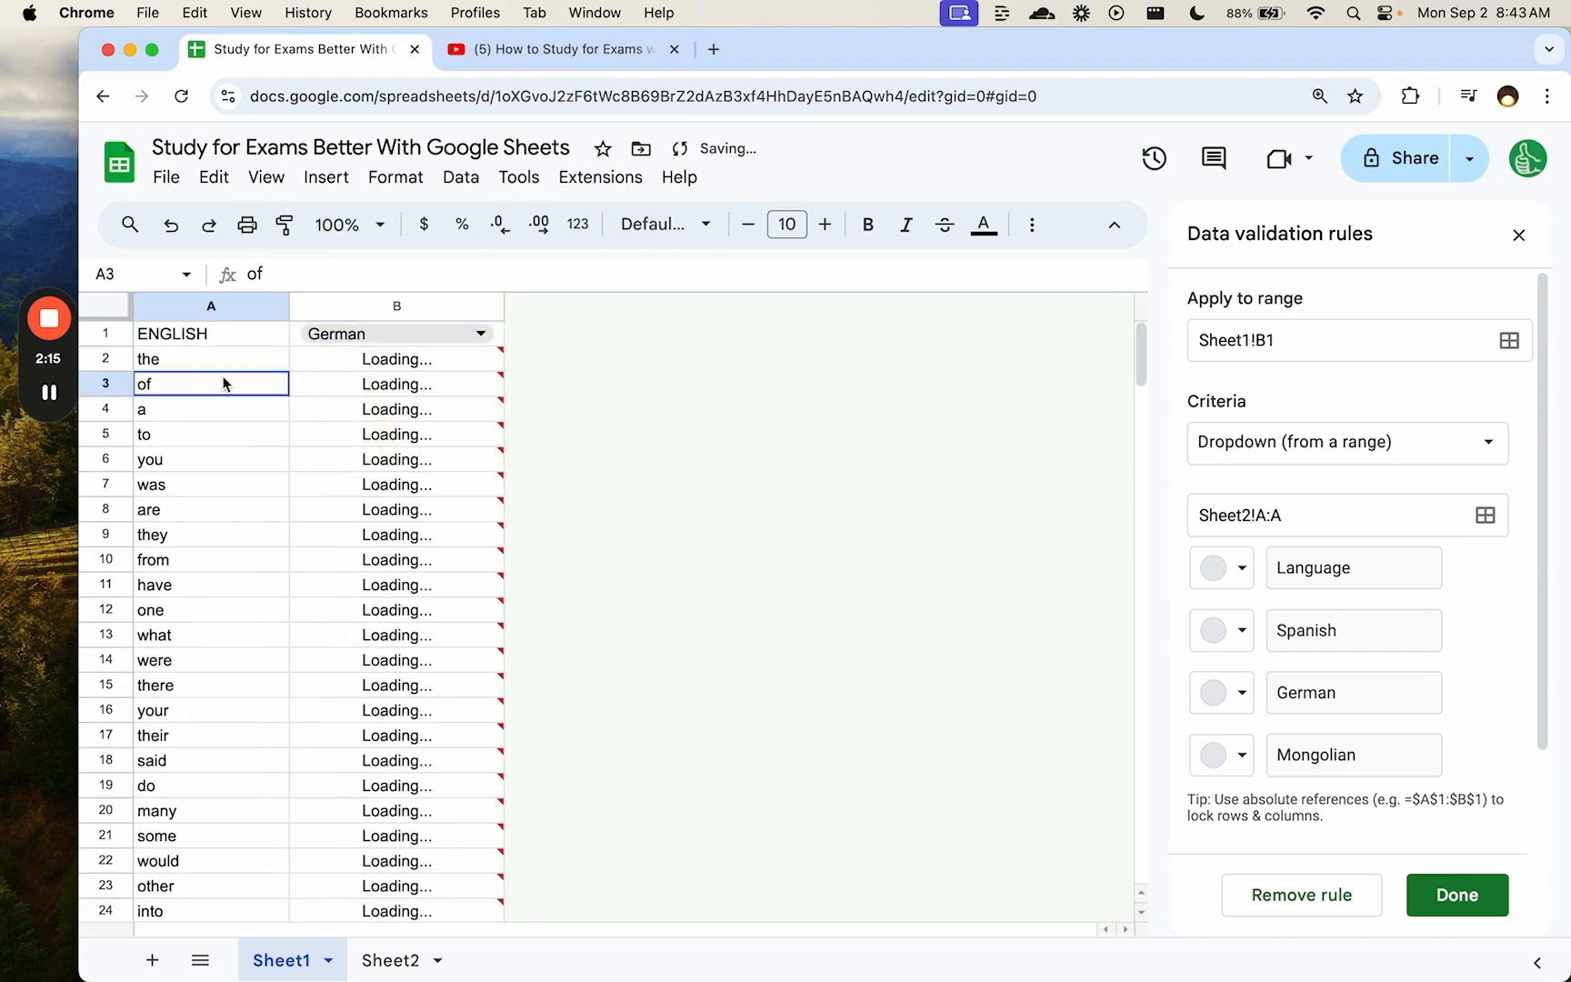
{"action": "scroll", "coordinate": [210, 464], "scroll_direction": "down", "scroll_amount": 2}
{"action": "scroll", "coordinate": [209, 485], "scroll_direction": "down", "scroll_amount": 5}
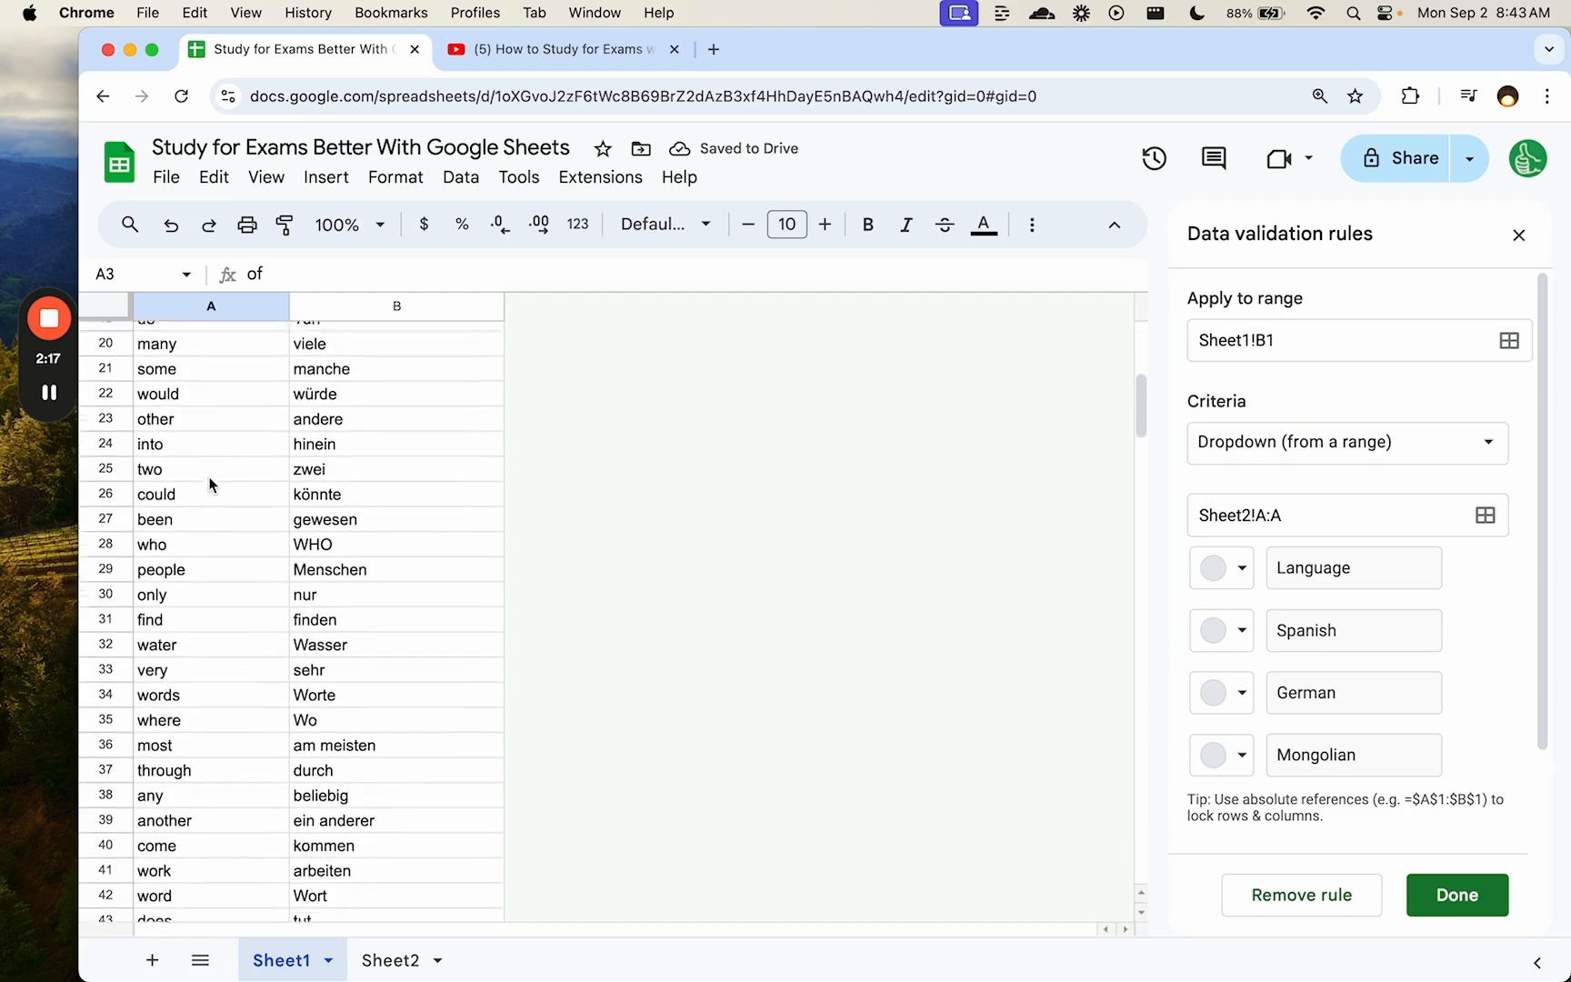
{"action": "left_click", "coordinate": [367, 658]}
{"action": "scroll", "coordinate": [380, 655], "scroll_direction": "up", "scroll_amount": 6}
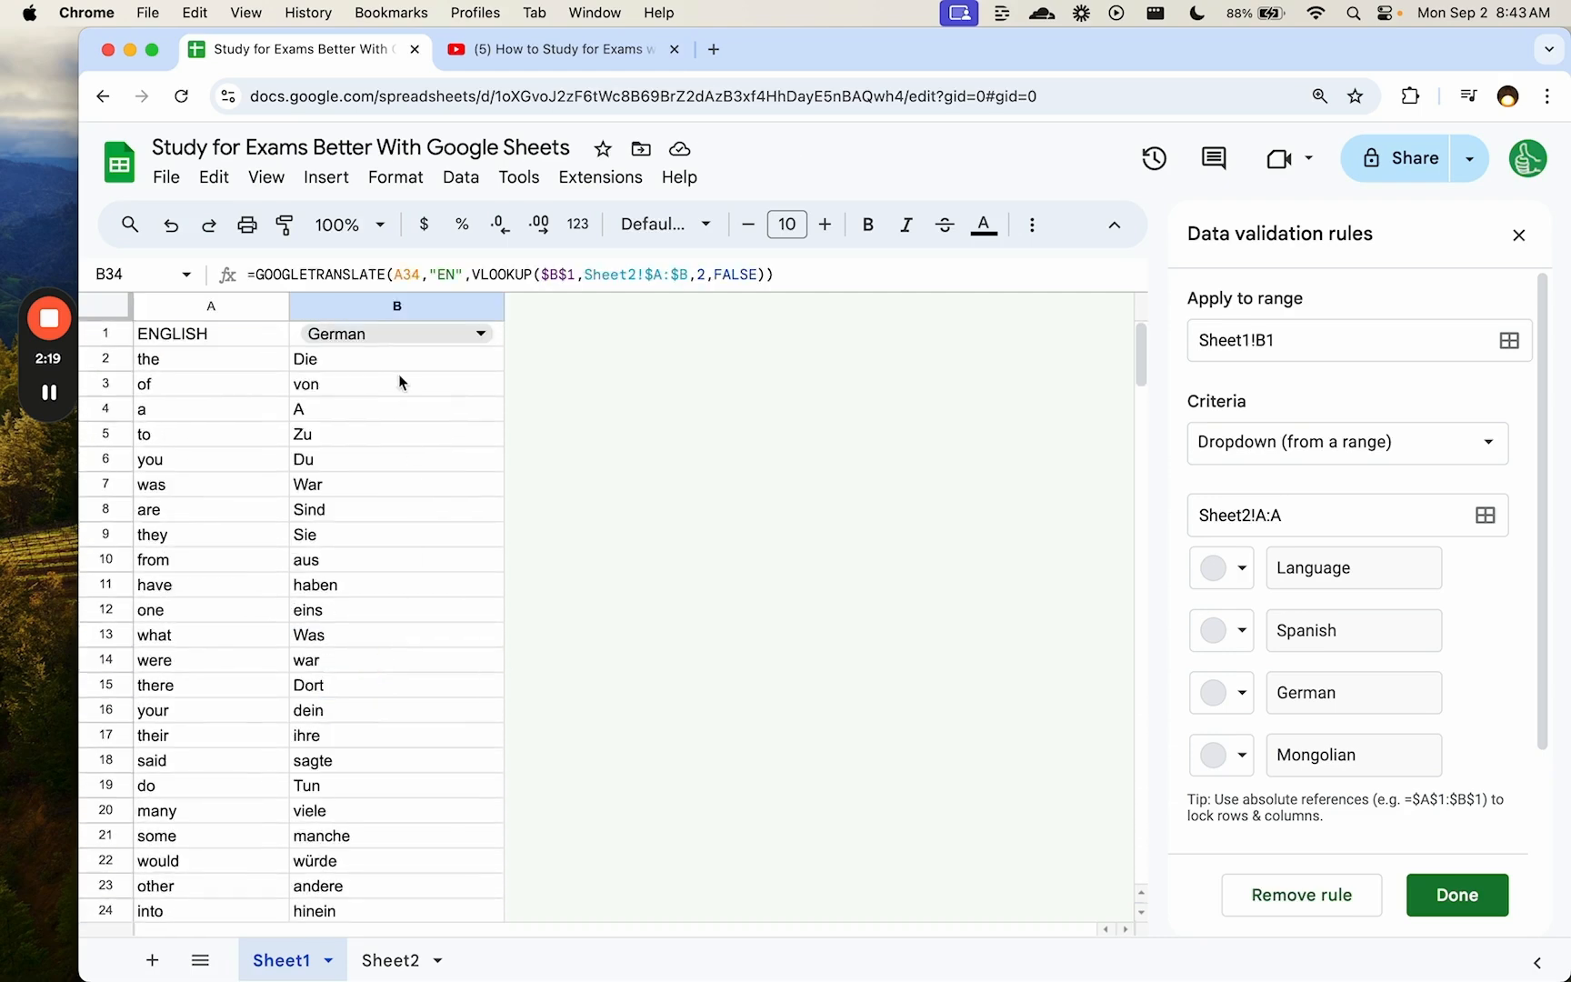
{"action": "left_click", "coordinate": [393, 334]}
{"action": "left_click", "coordinate": [387, 479]}
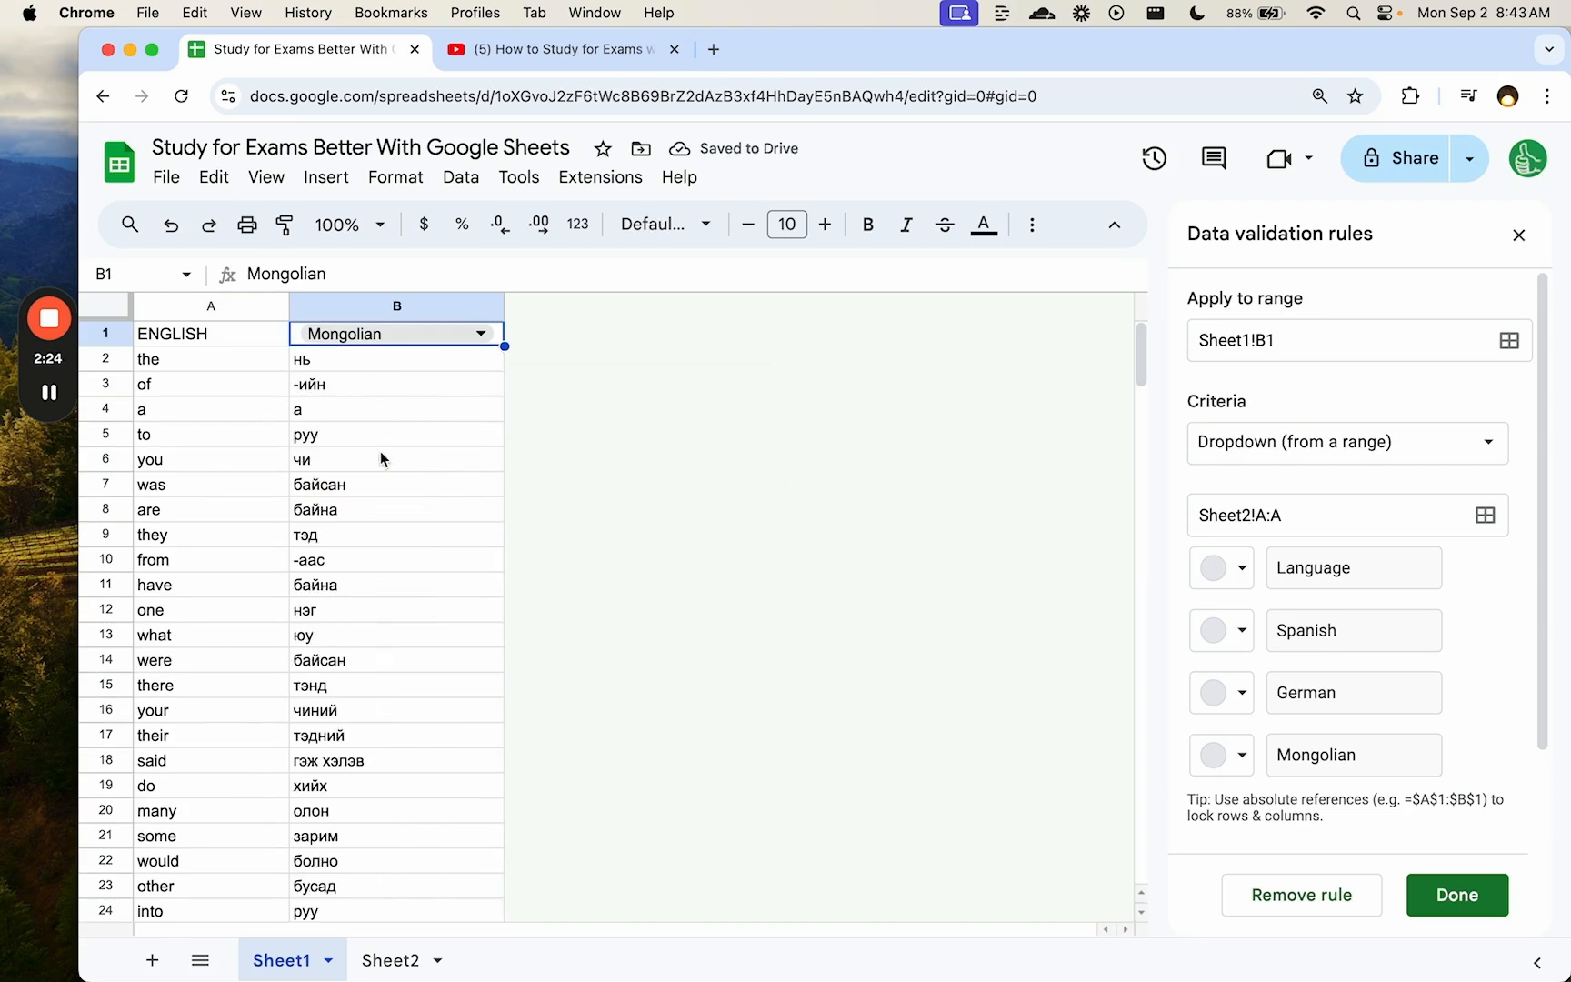
{"action": "left_click", "coordinate": [400, 334]}
{"action": "left_click", "coordinate": [386, 445]}
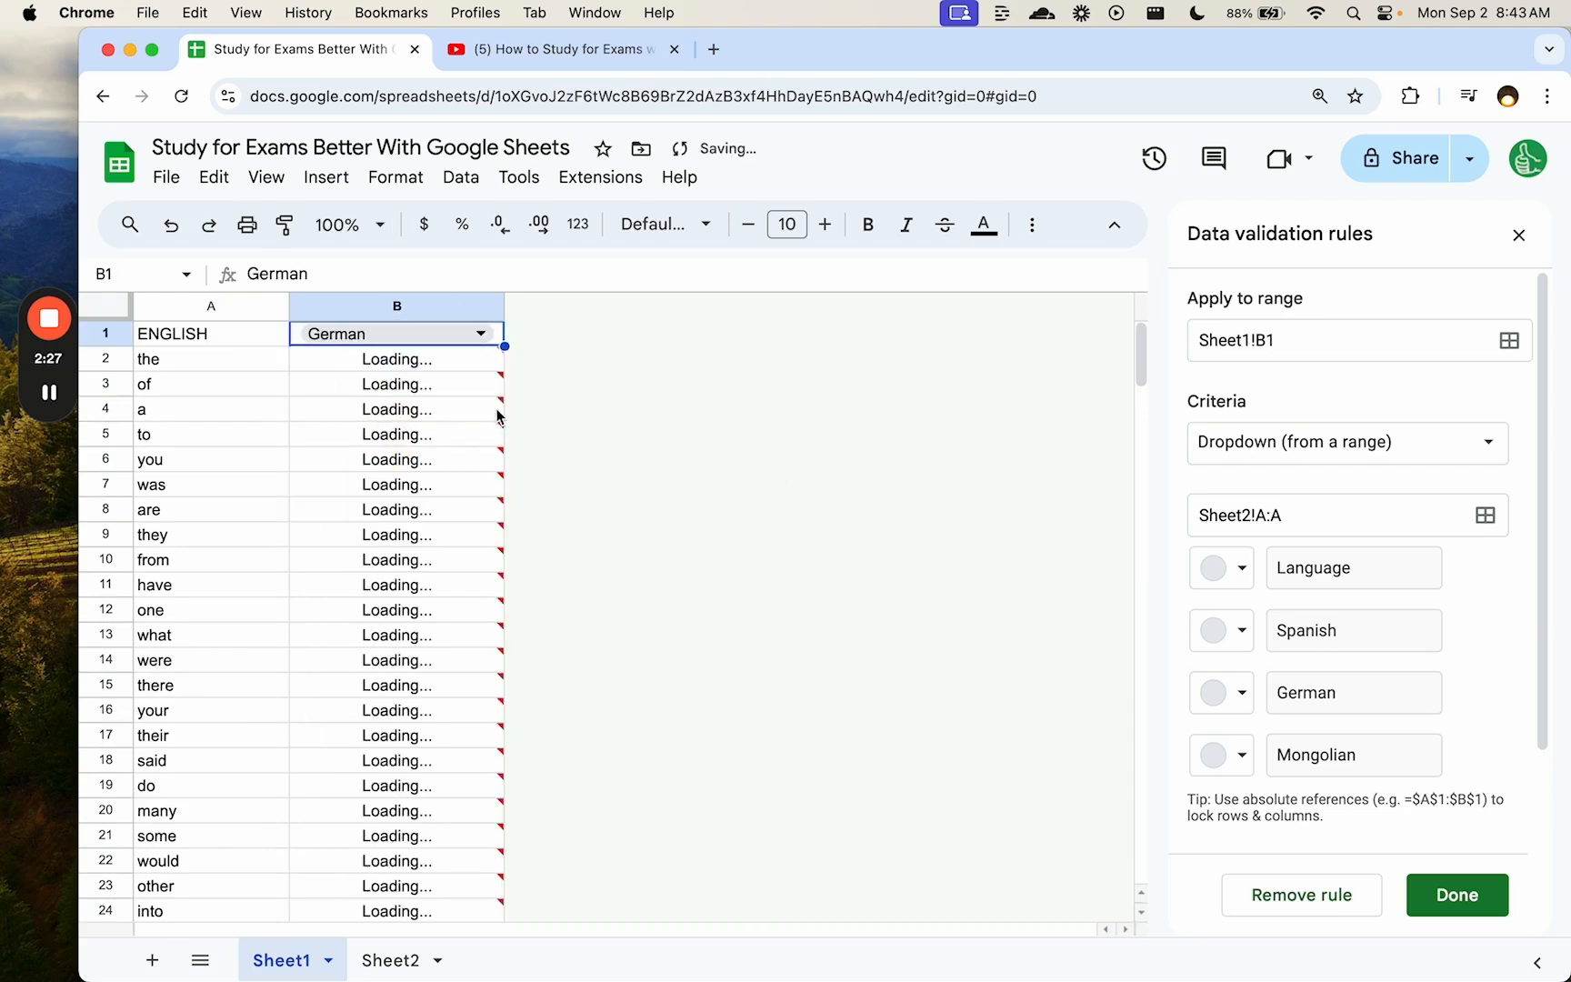
- Close the data validation rules panel and return to the spreadsheet
{"action": "left_click", "coordinate": [1518, 234]}
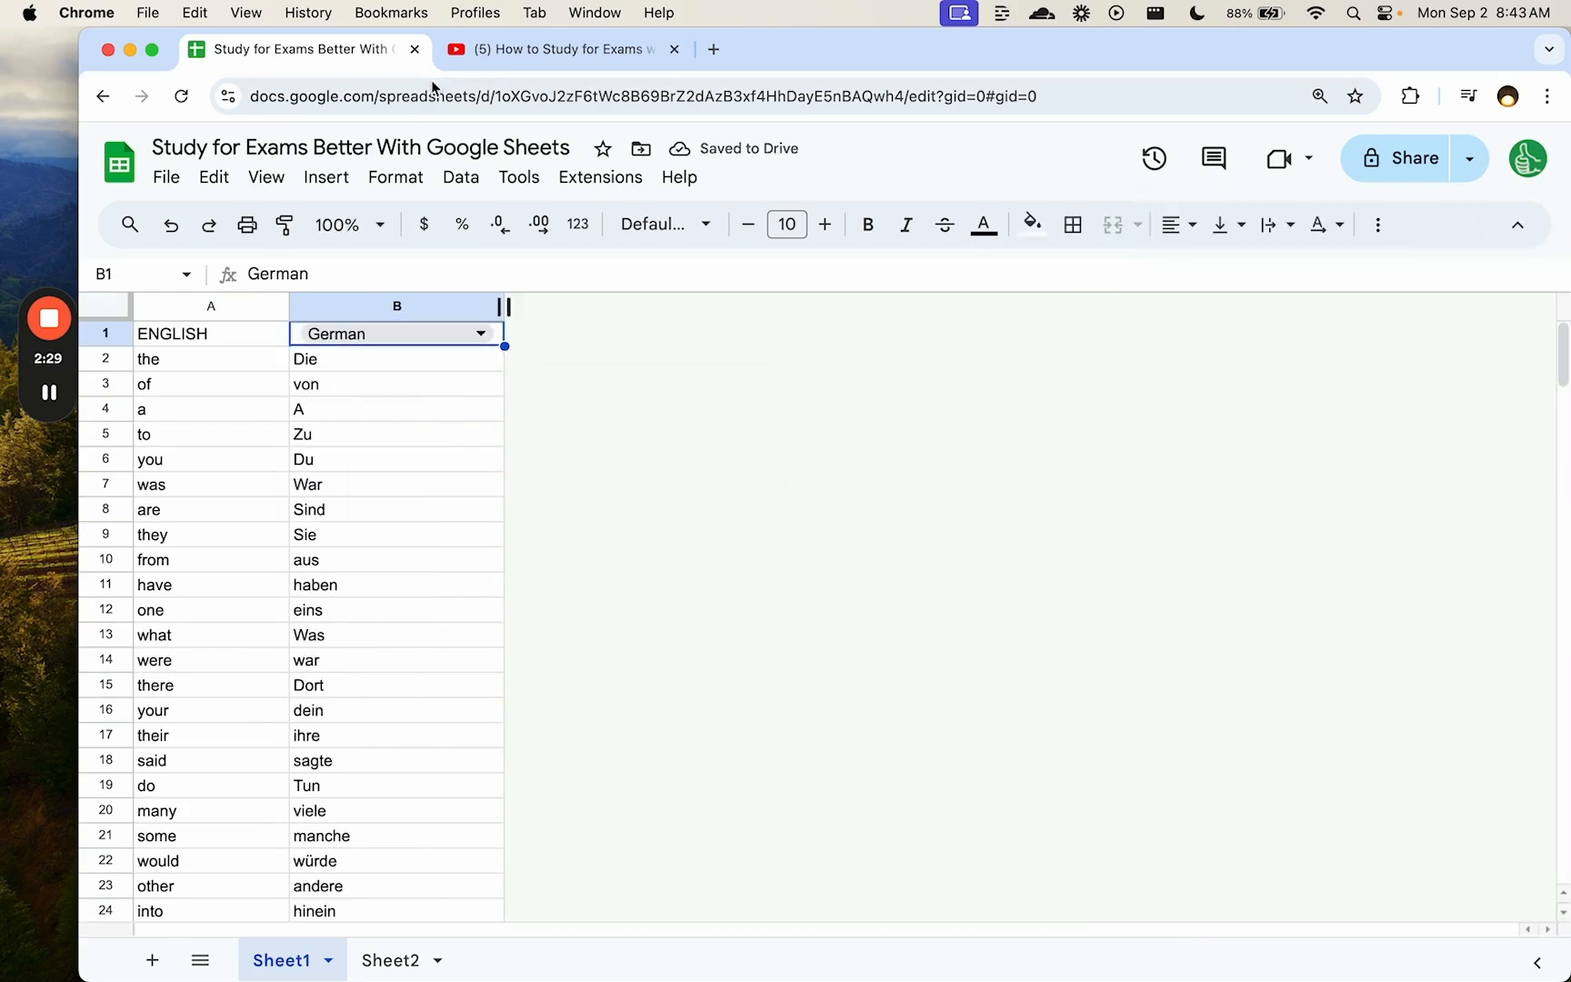
{"action": "left_click", "coordinate": [513, 54]}
{"action": "left_click", "coordinate": [274, 54]}
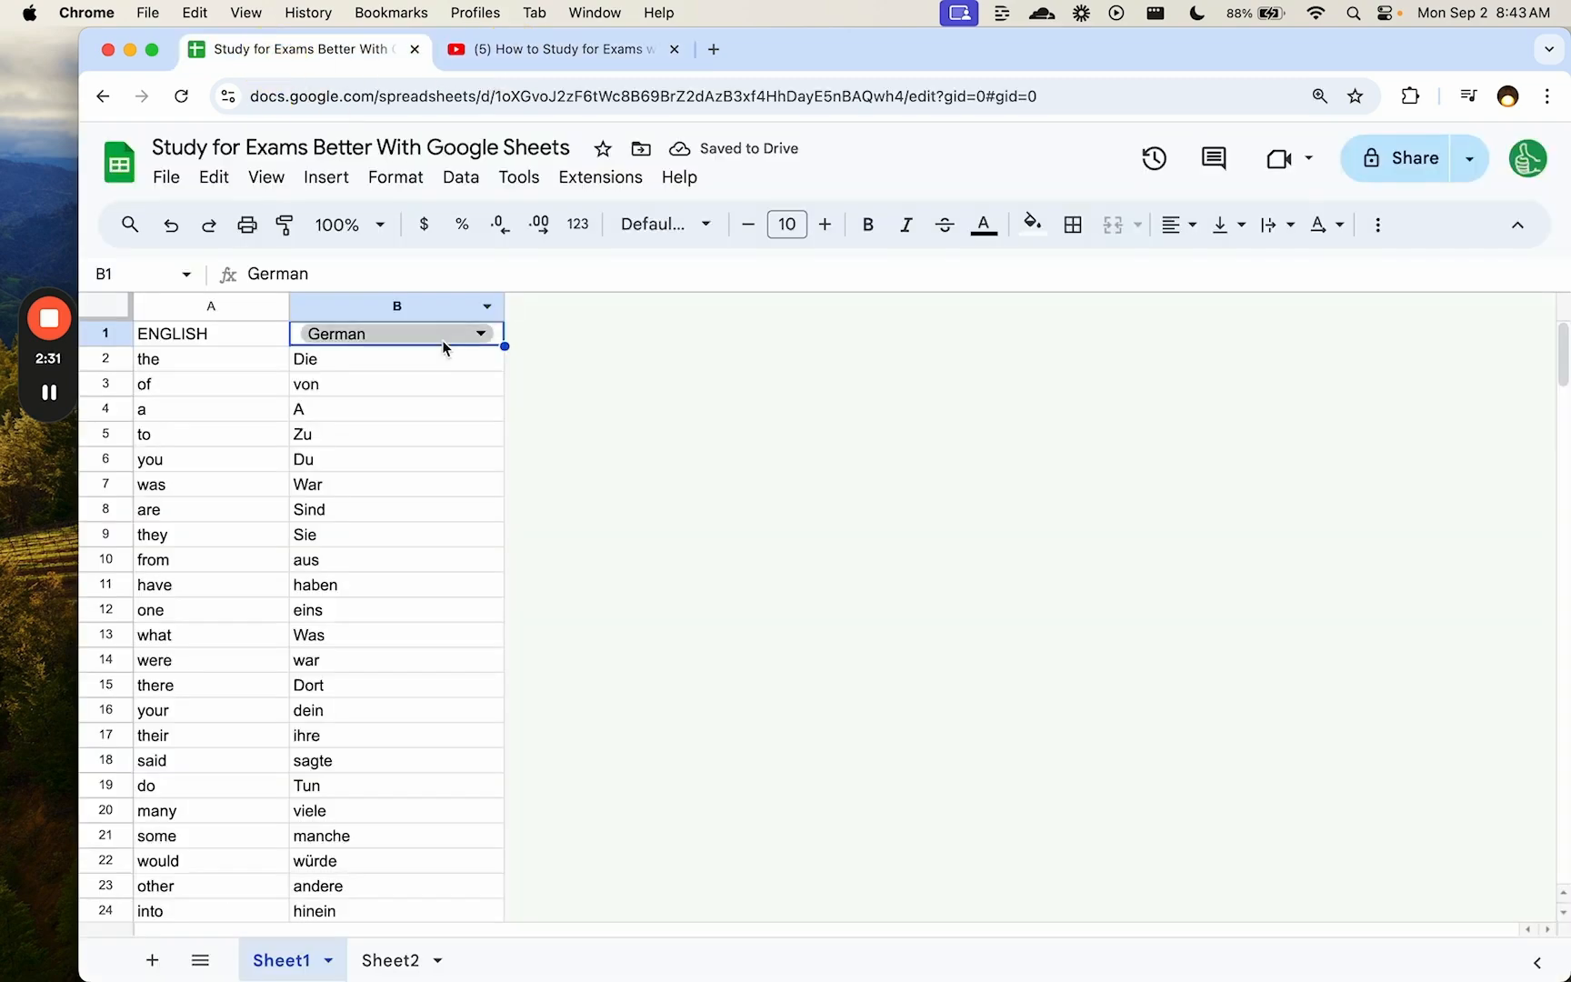
- Preview fill colours for a word row and the German column without applying any, then check B3–B4
{"action": "left_click_drag", "start_coordinate": [200, 409], "coordinate": [437, 409]}
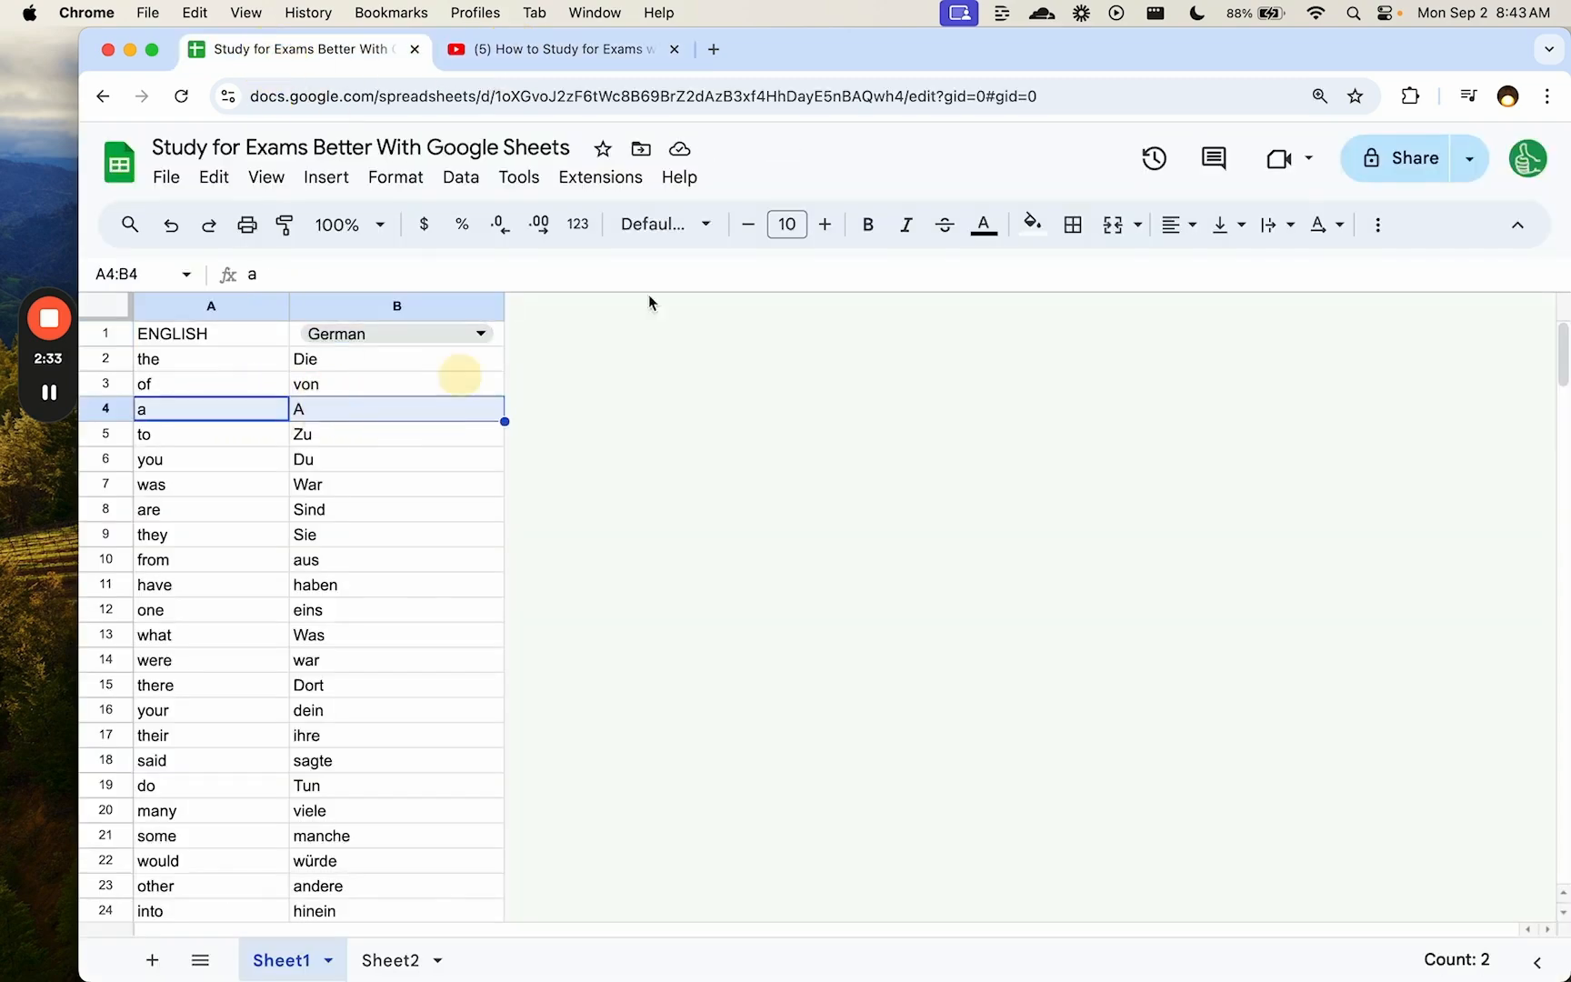
{"action": "left_click", "coordinate": [1036, 223]}
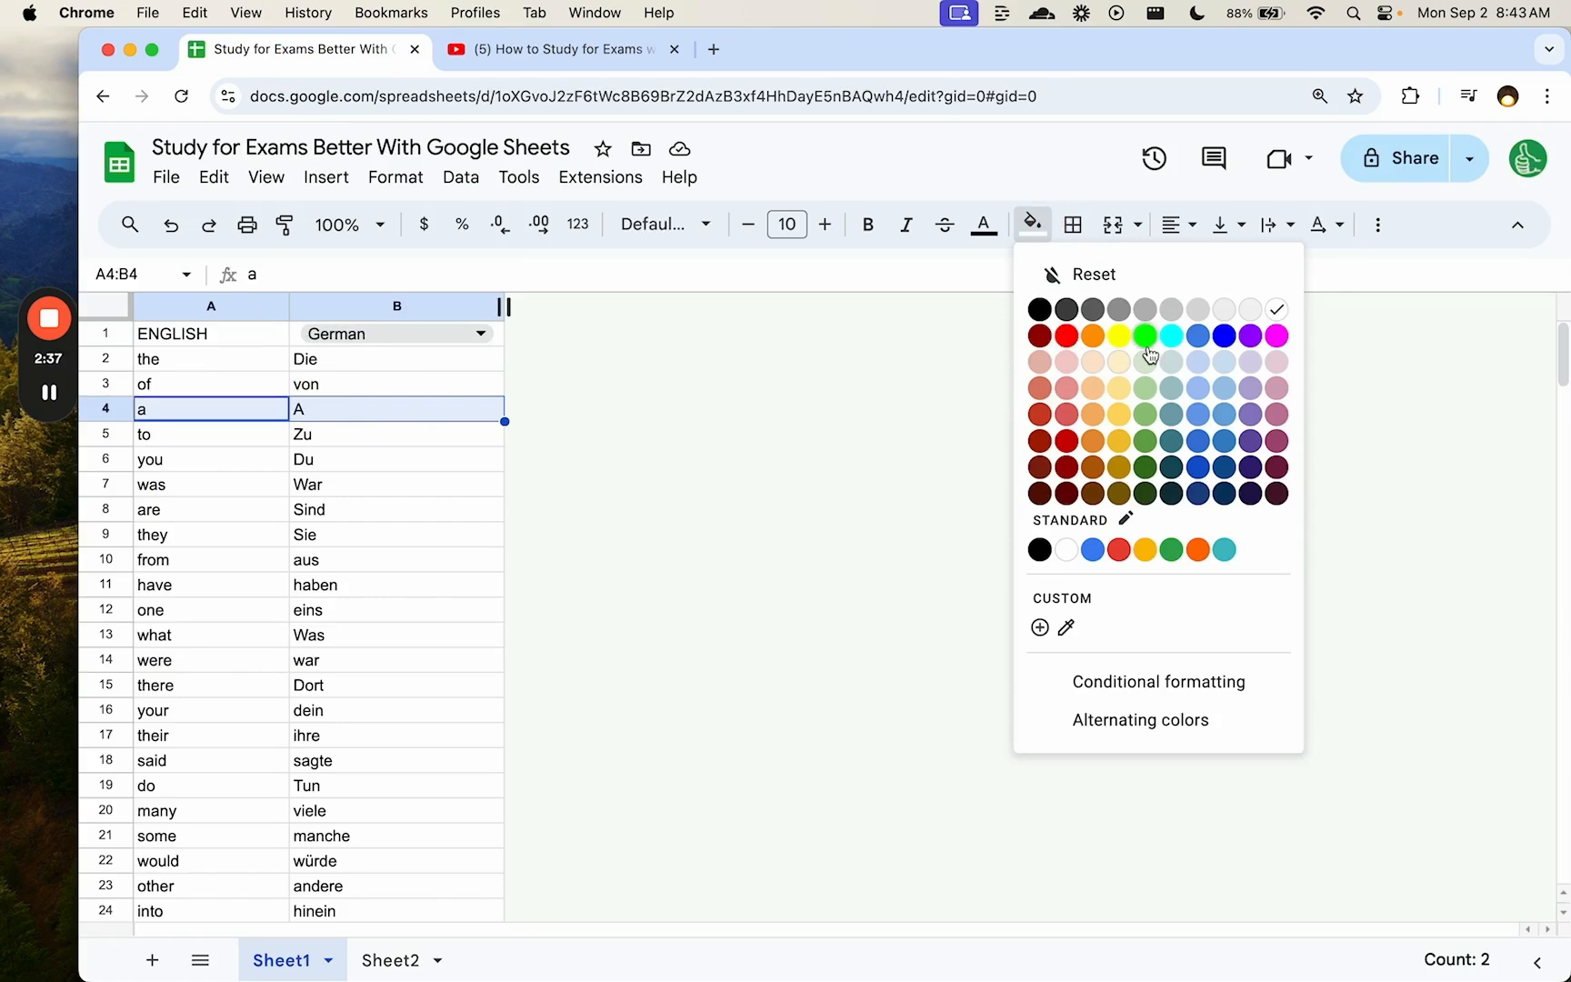
{"action": "left_click", "coordinate": [414, 310]}
{"action": "left_click", "coordinate": [416, 309]}
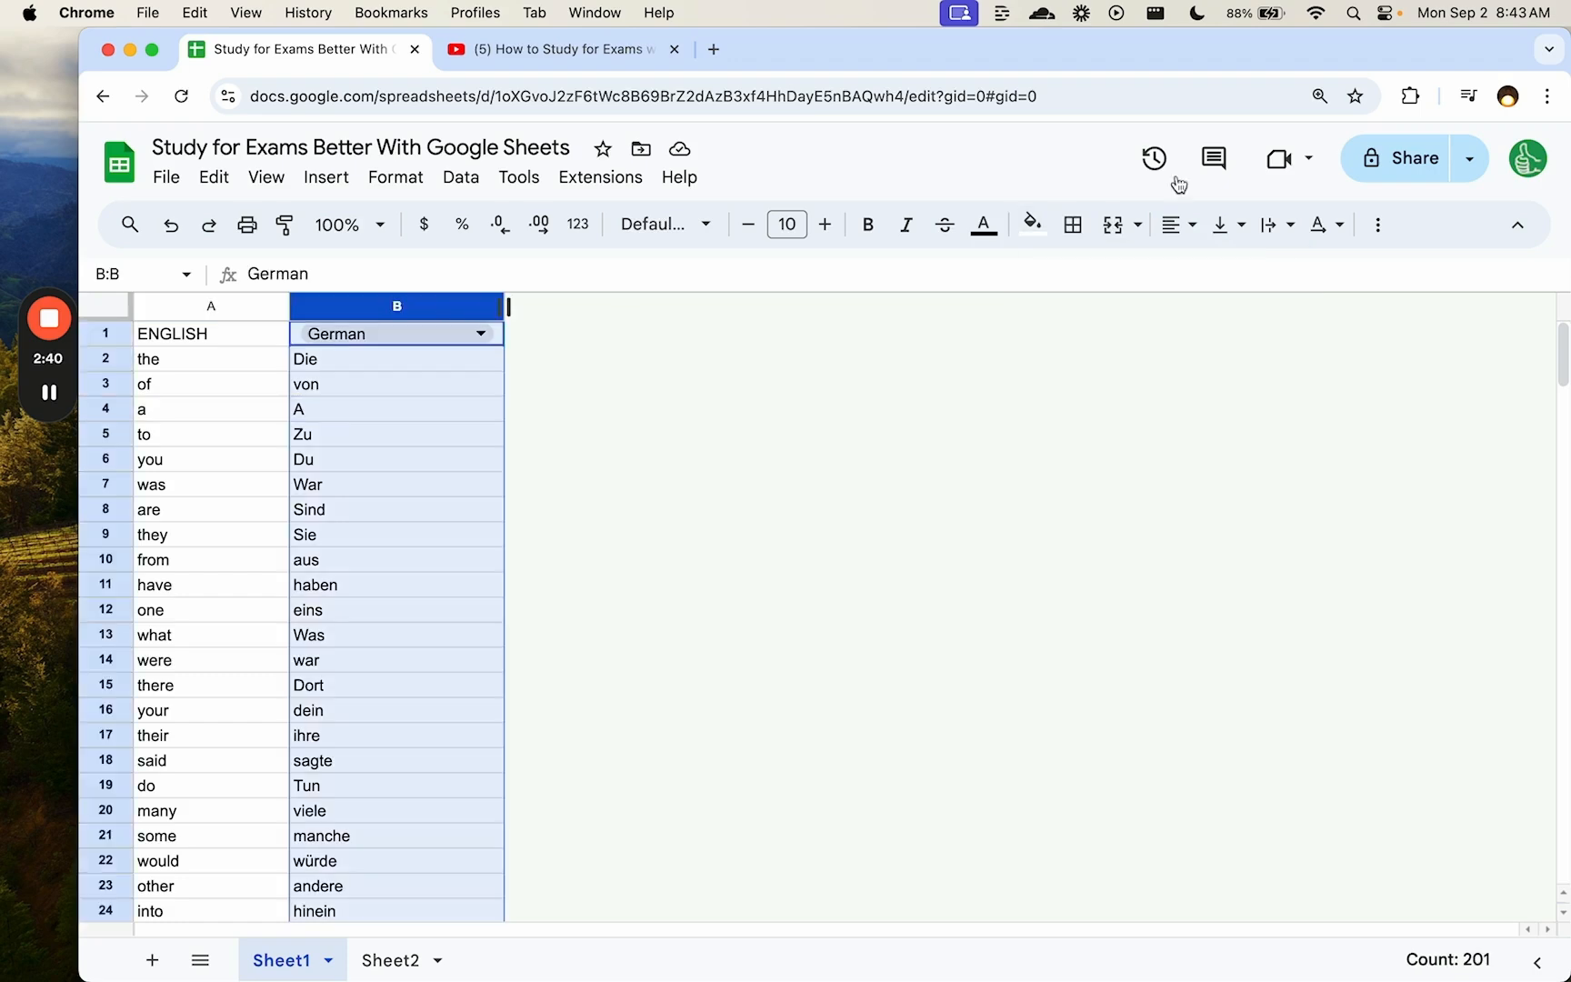
{"action": "left_click", "coordinate": [1032, 223]}
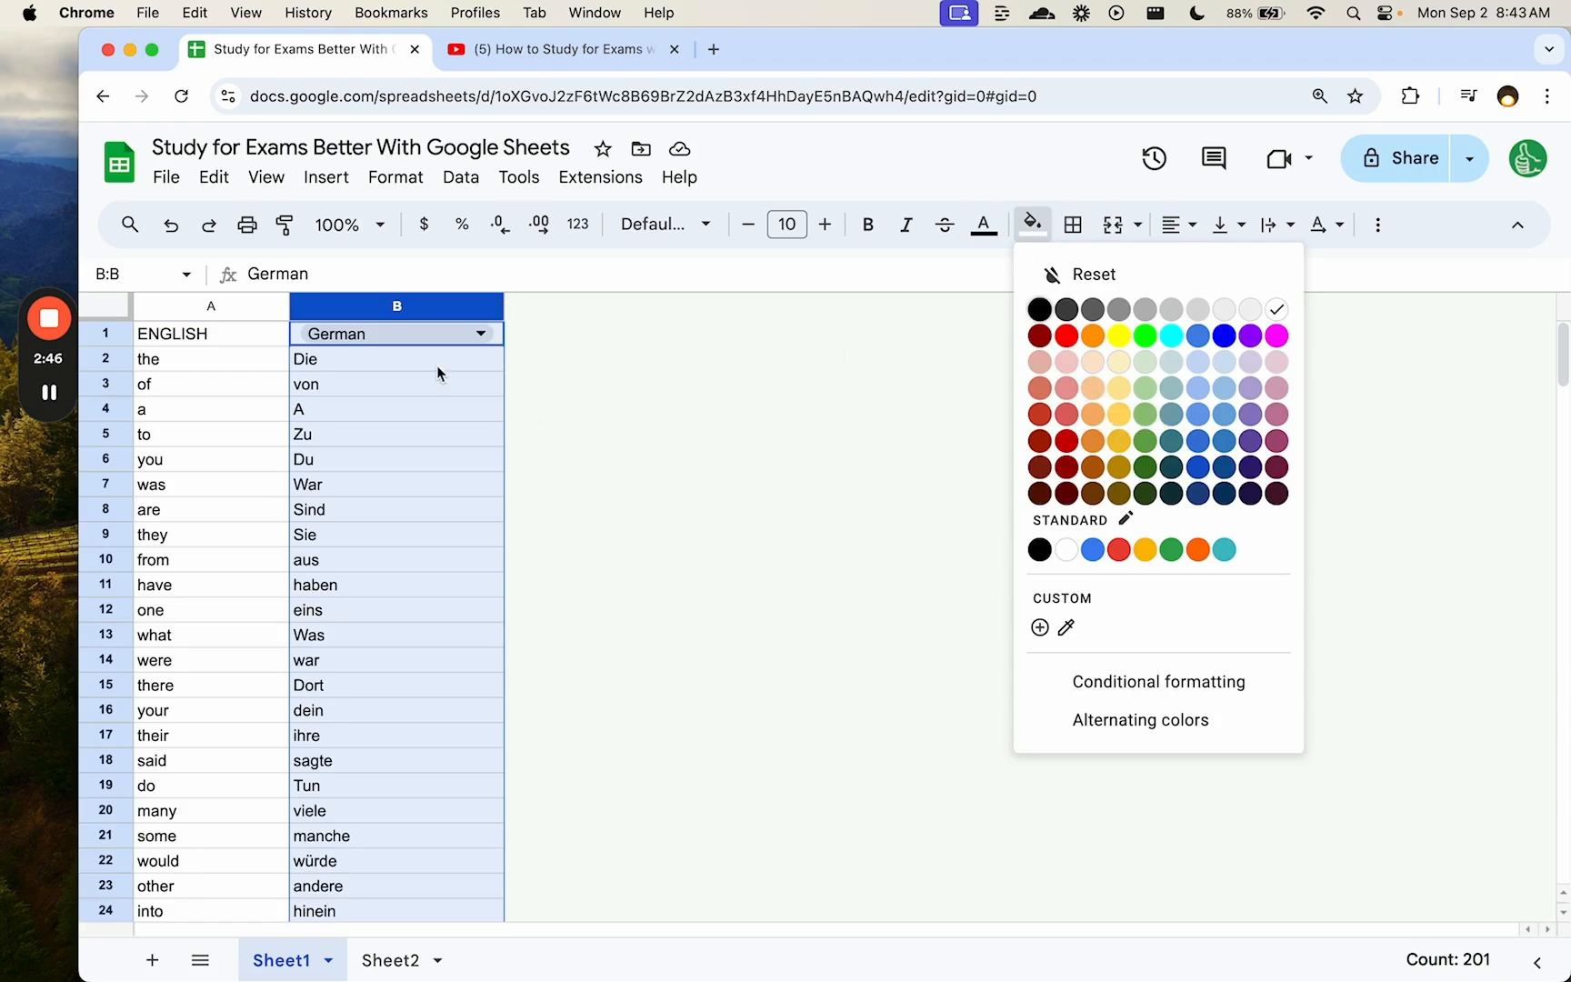
{"action": "left_click", "coordinate": [366, 409]}
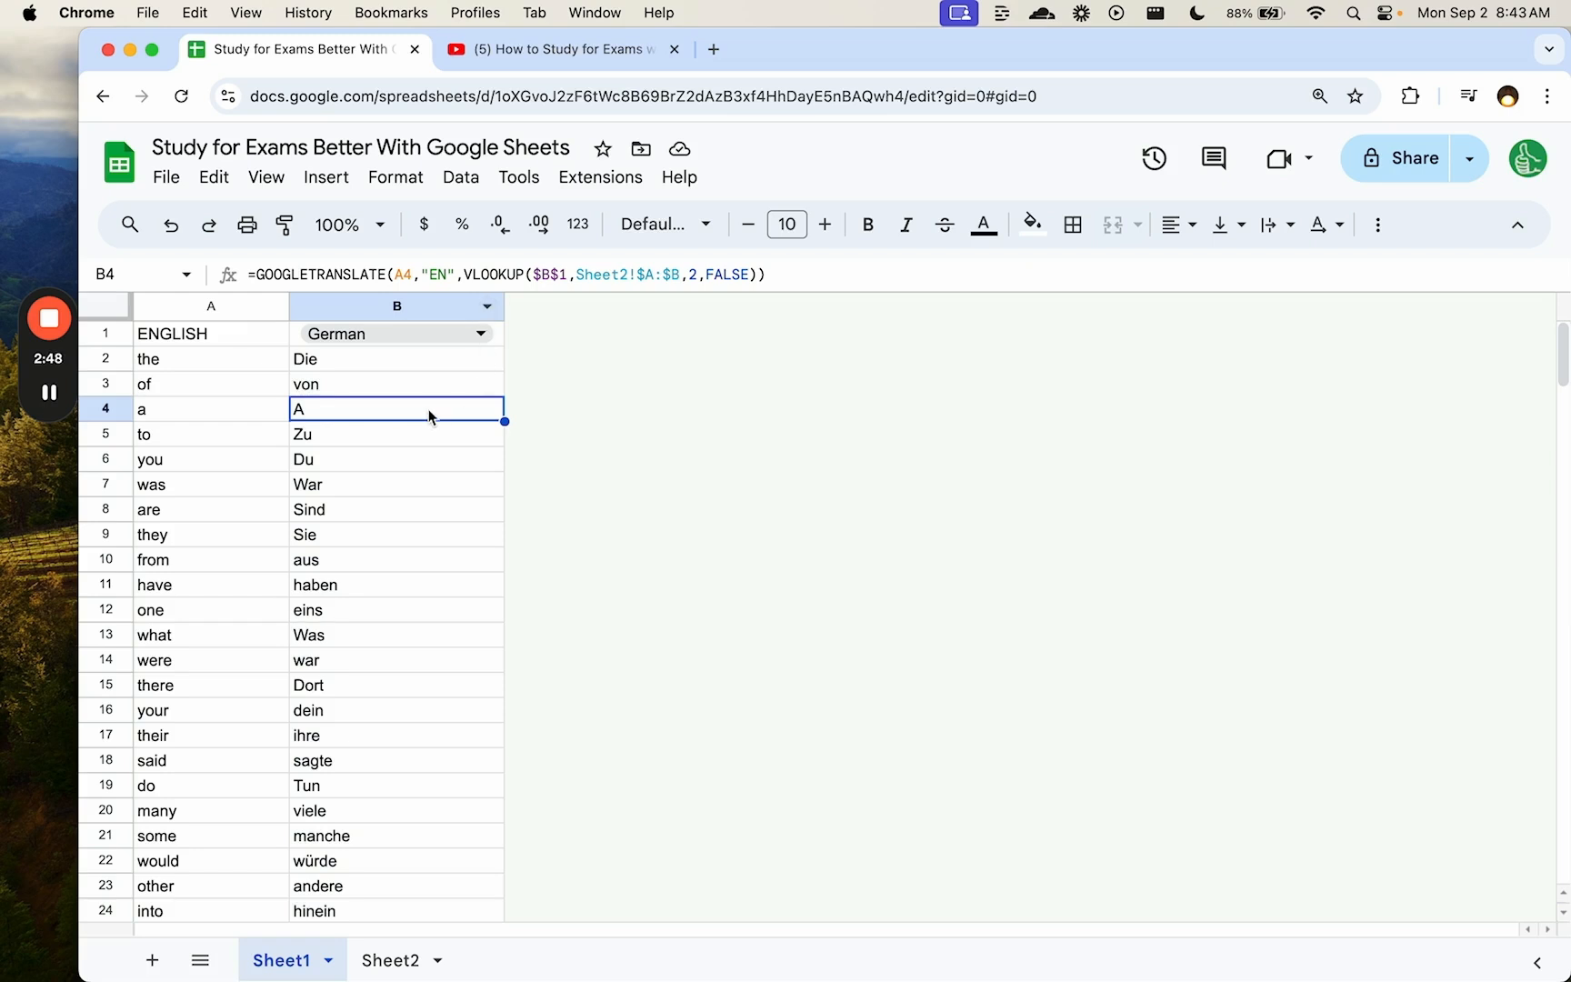
{"action": "left_click", "coordinate": [444, 383]}
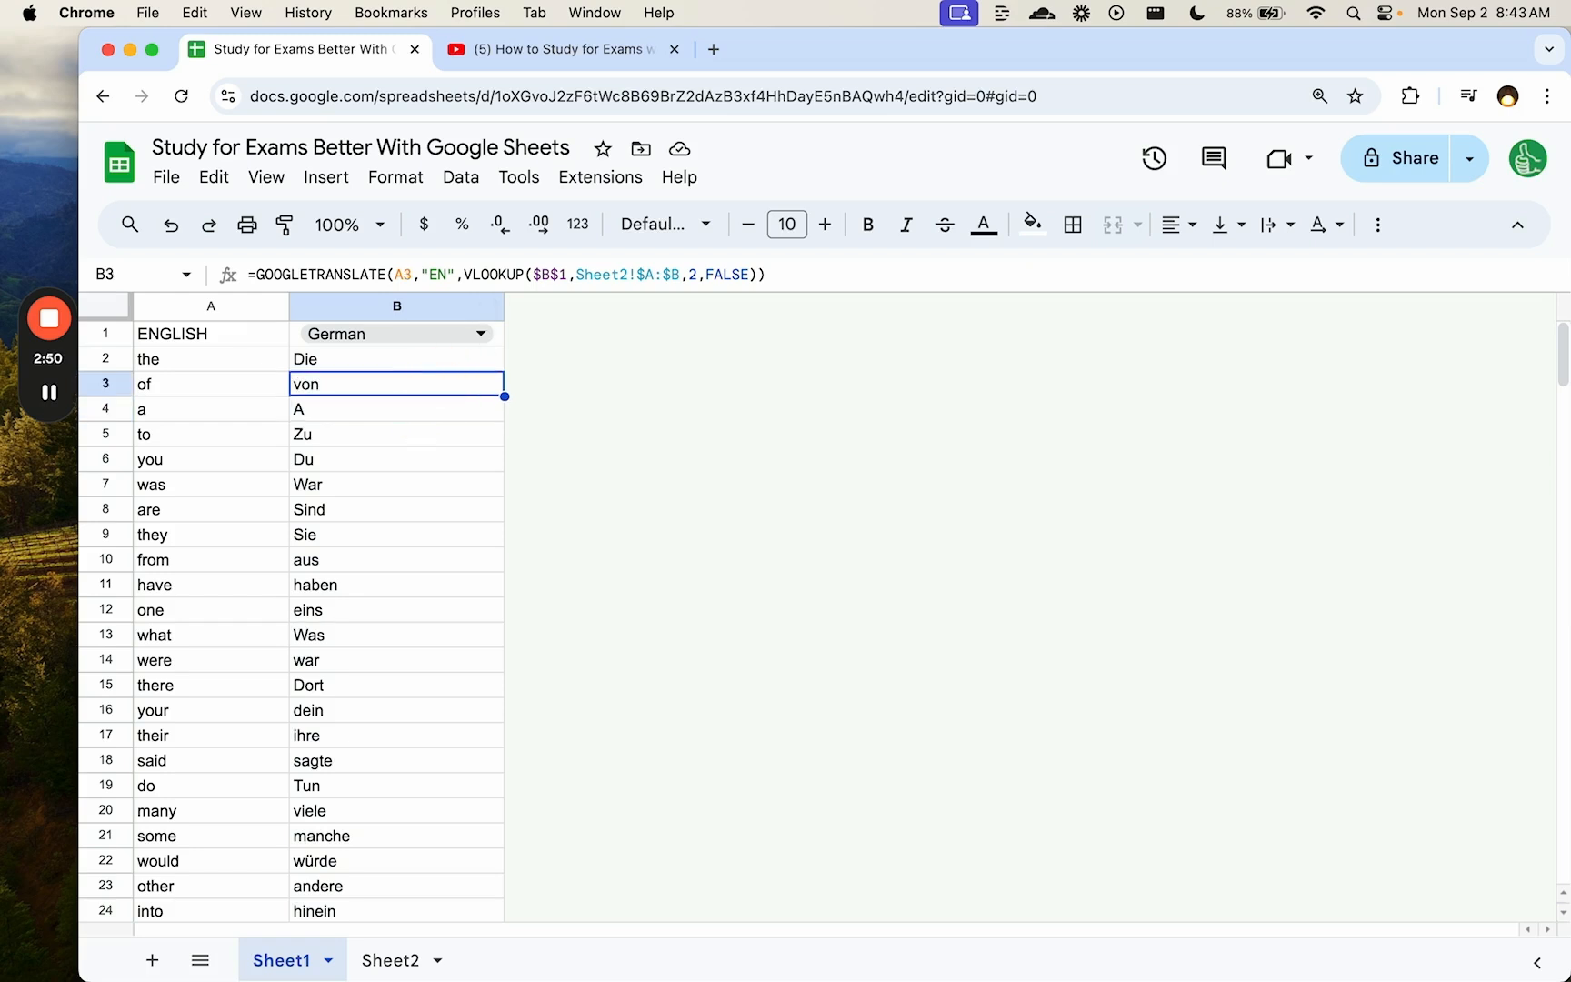
- Insert one empty column C to the right of the German column
{"action": "right_click", "coordinate": [448, 310]}
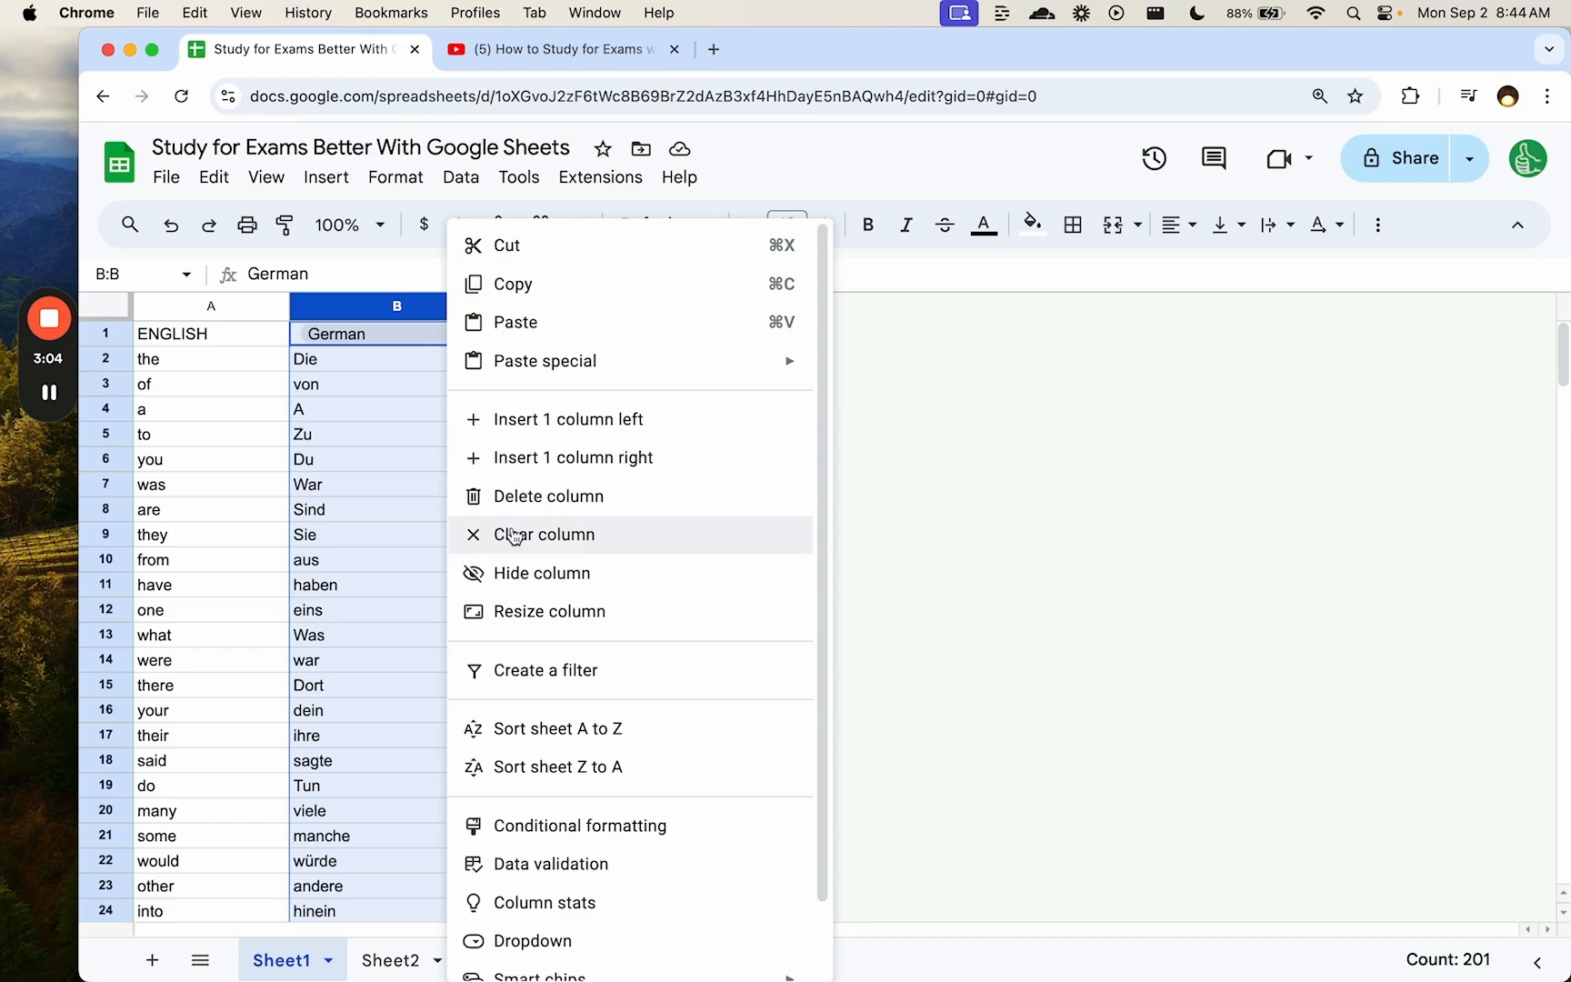
{"action": "left_click", "coordinate": [578, 457]}
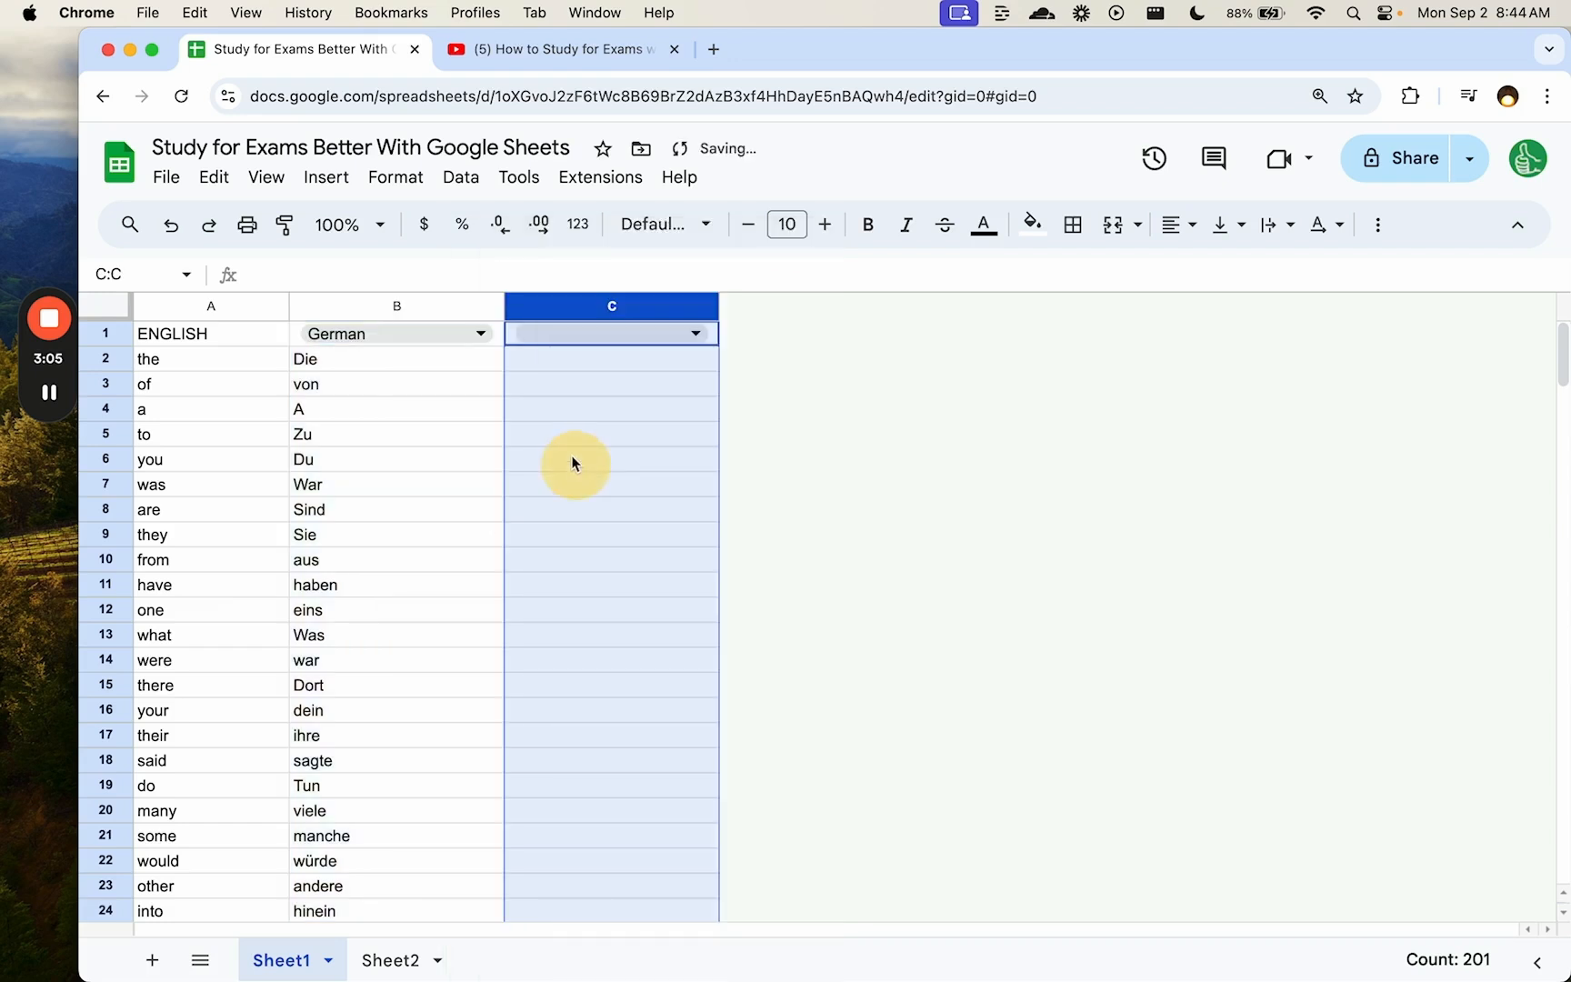
{"action": "left_click", "coordinate": [567, 336]}
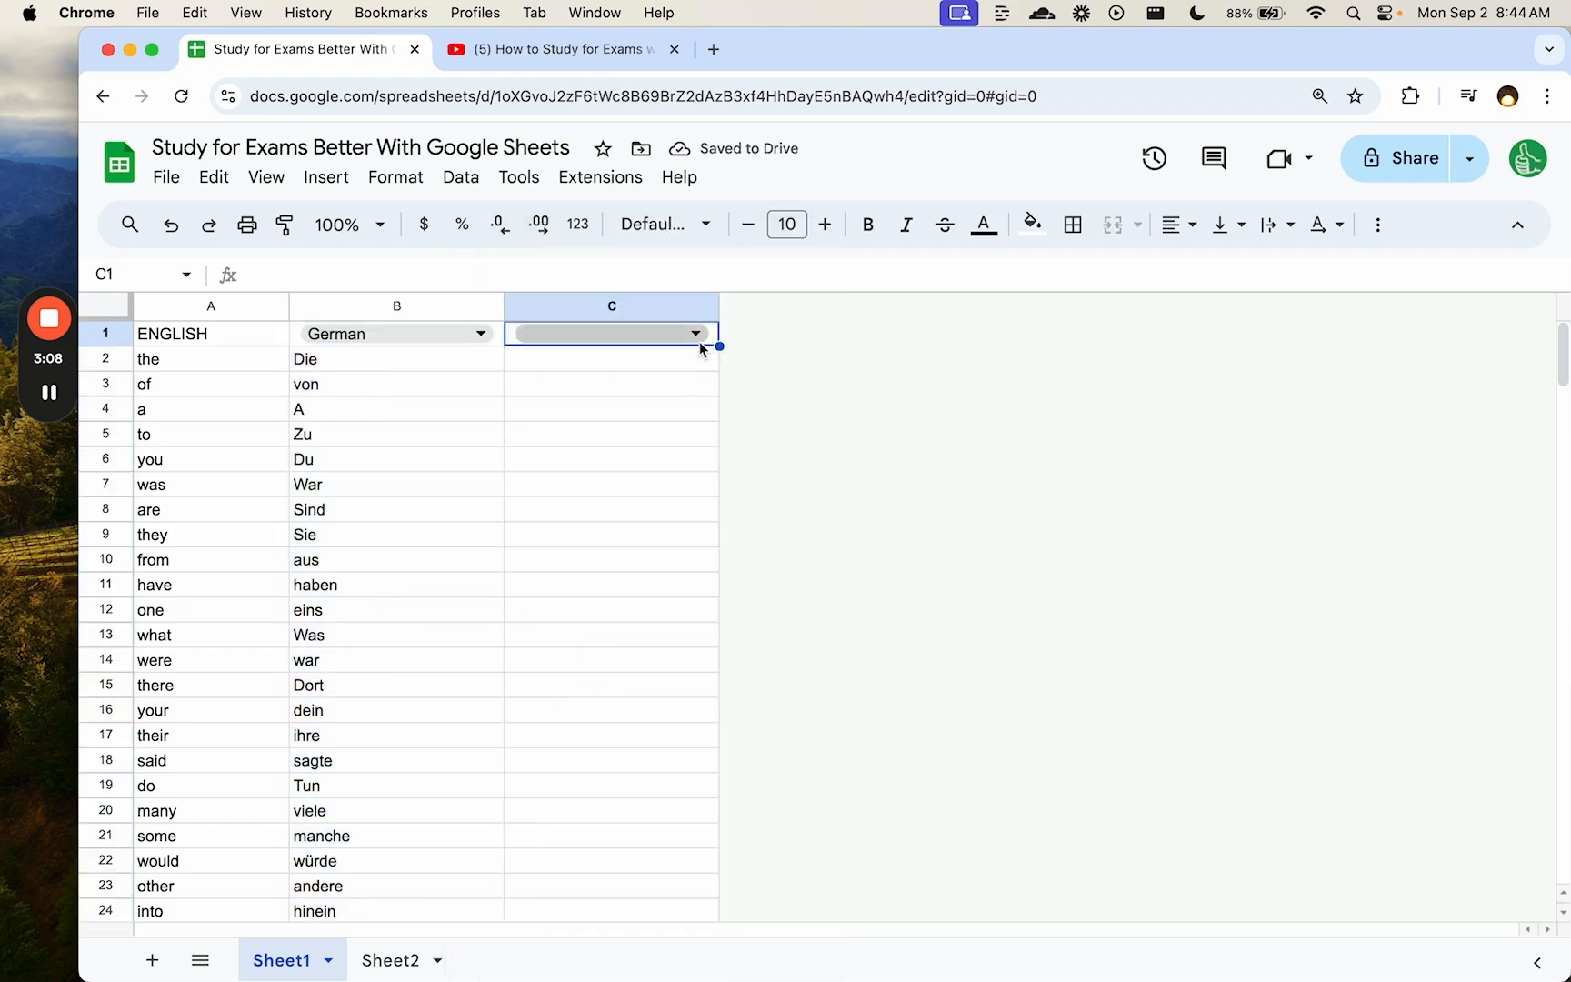
- Paste the blank C2 over C1 to strip its inherited dropdown
{"action": "right_click", "coordinate": [707, 346]}
{"action": "key", "text": "Escape"}
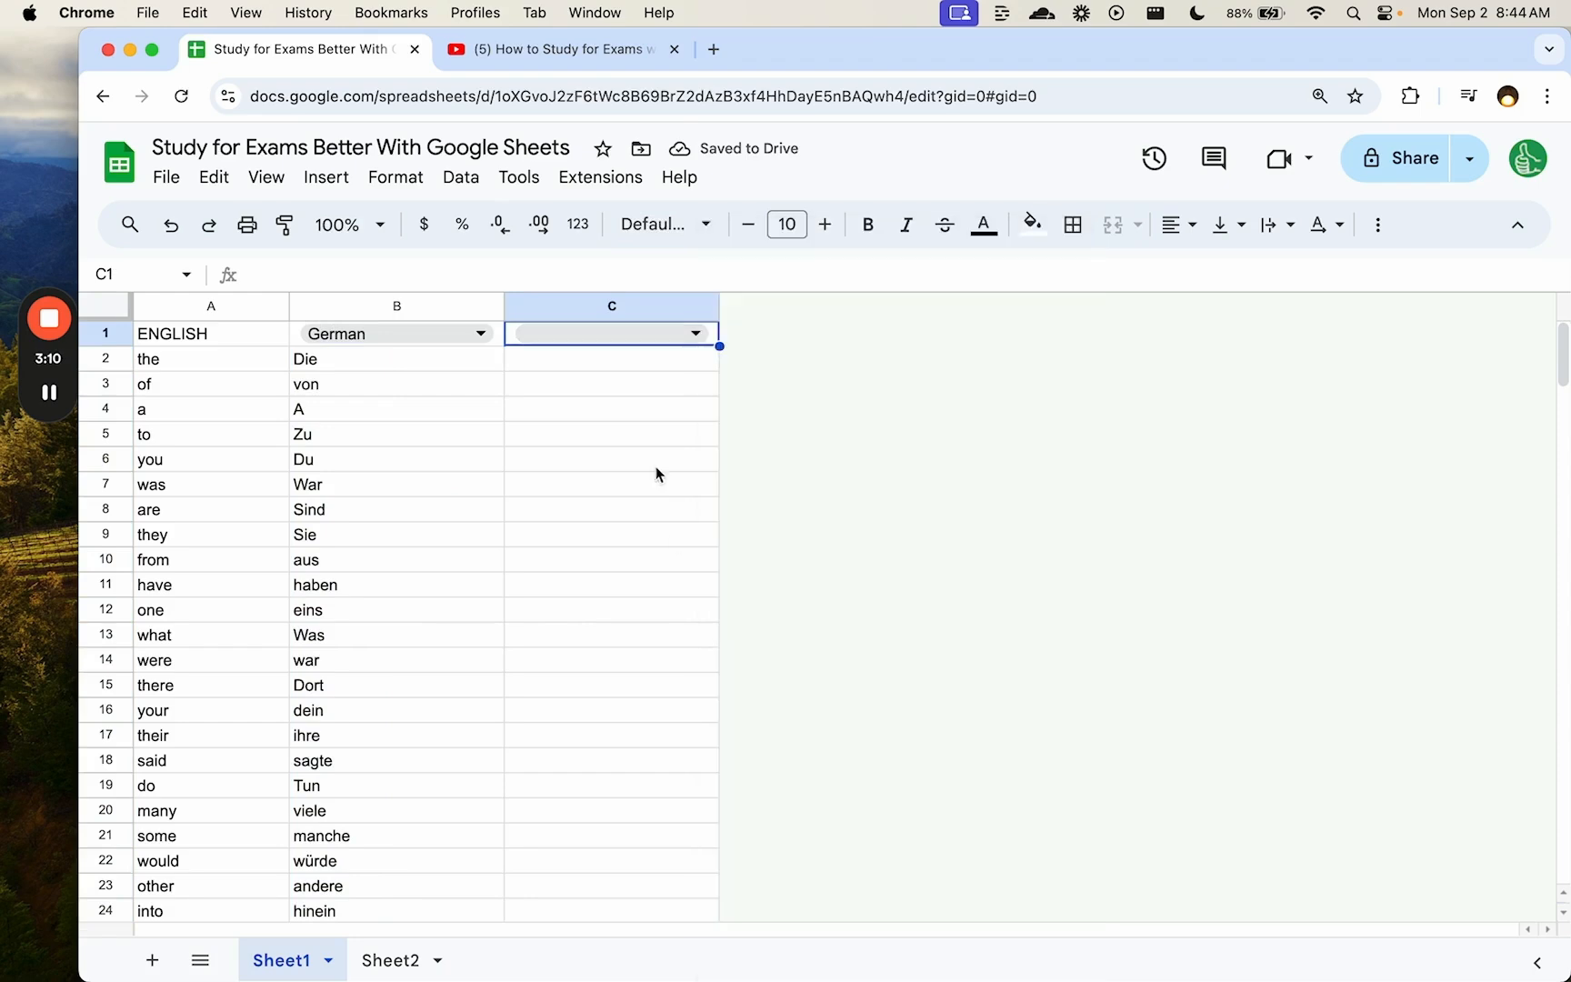
{"action": "key", "text": "Down"}
{"action": "key", "text": "super+c"}
{"action": "key", "text": "Up"}
{"action": "key", "text": "super+v"}
{"action": "key", "text": "Down"}
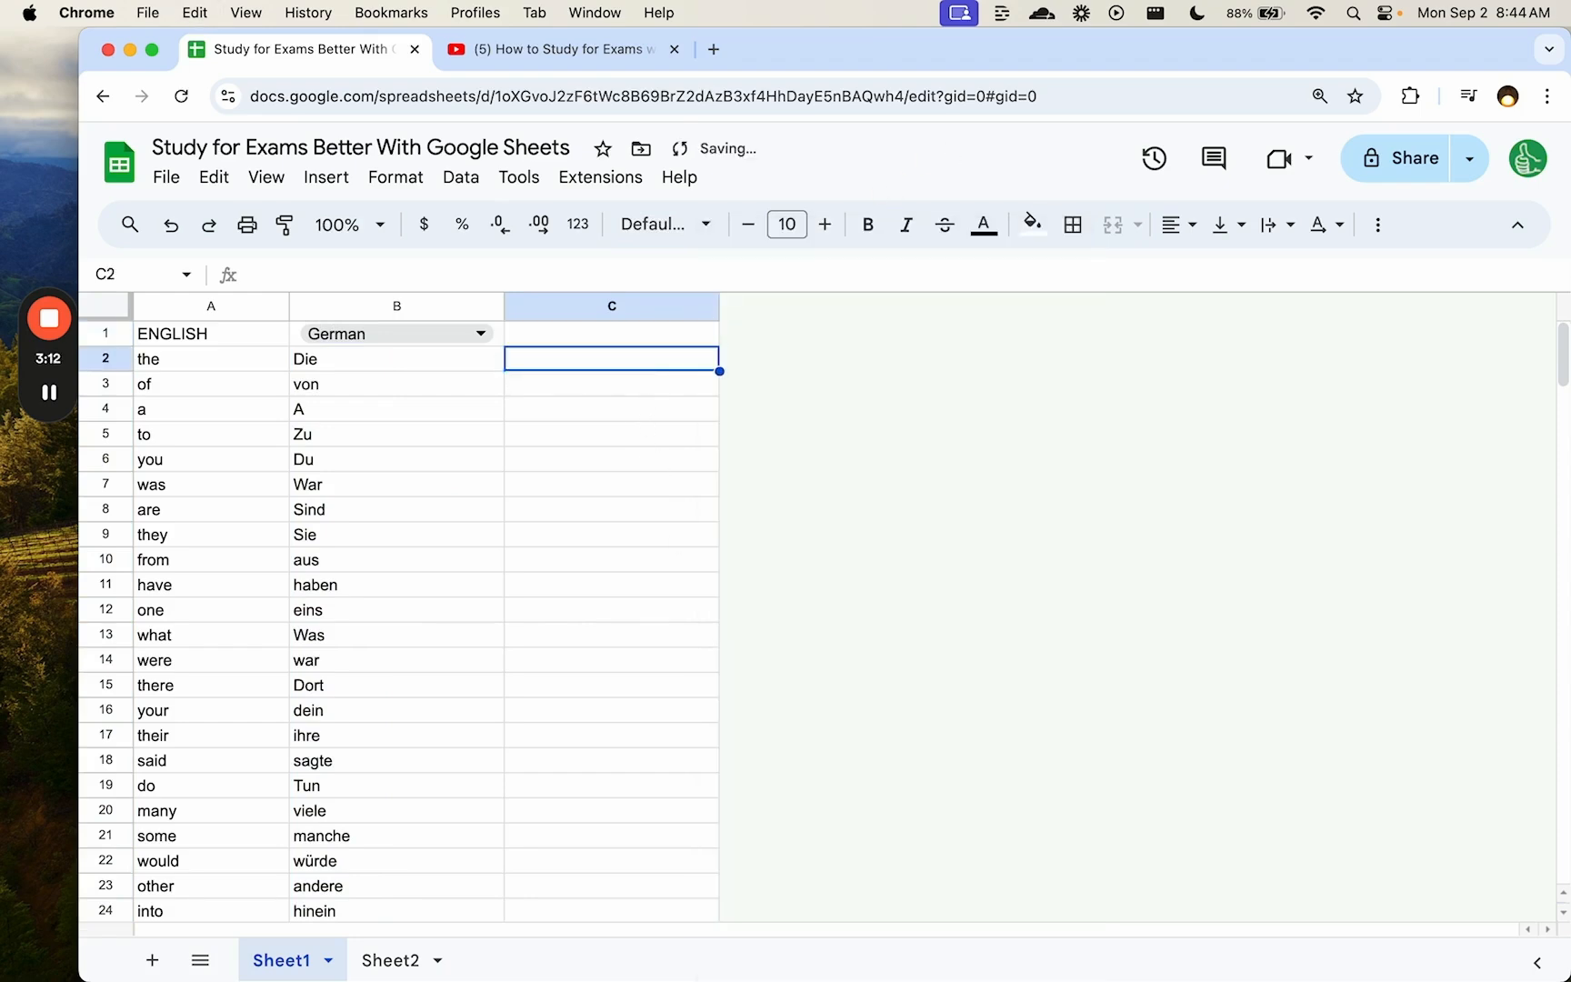
{"action": "right_click", "coordinate": [648, 360]}
{"action": "scroll", "coordinate": [897, 747], "scroll_direction": "down", "scroll_amount": 2}
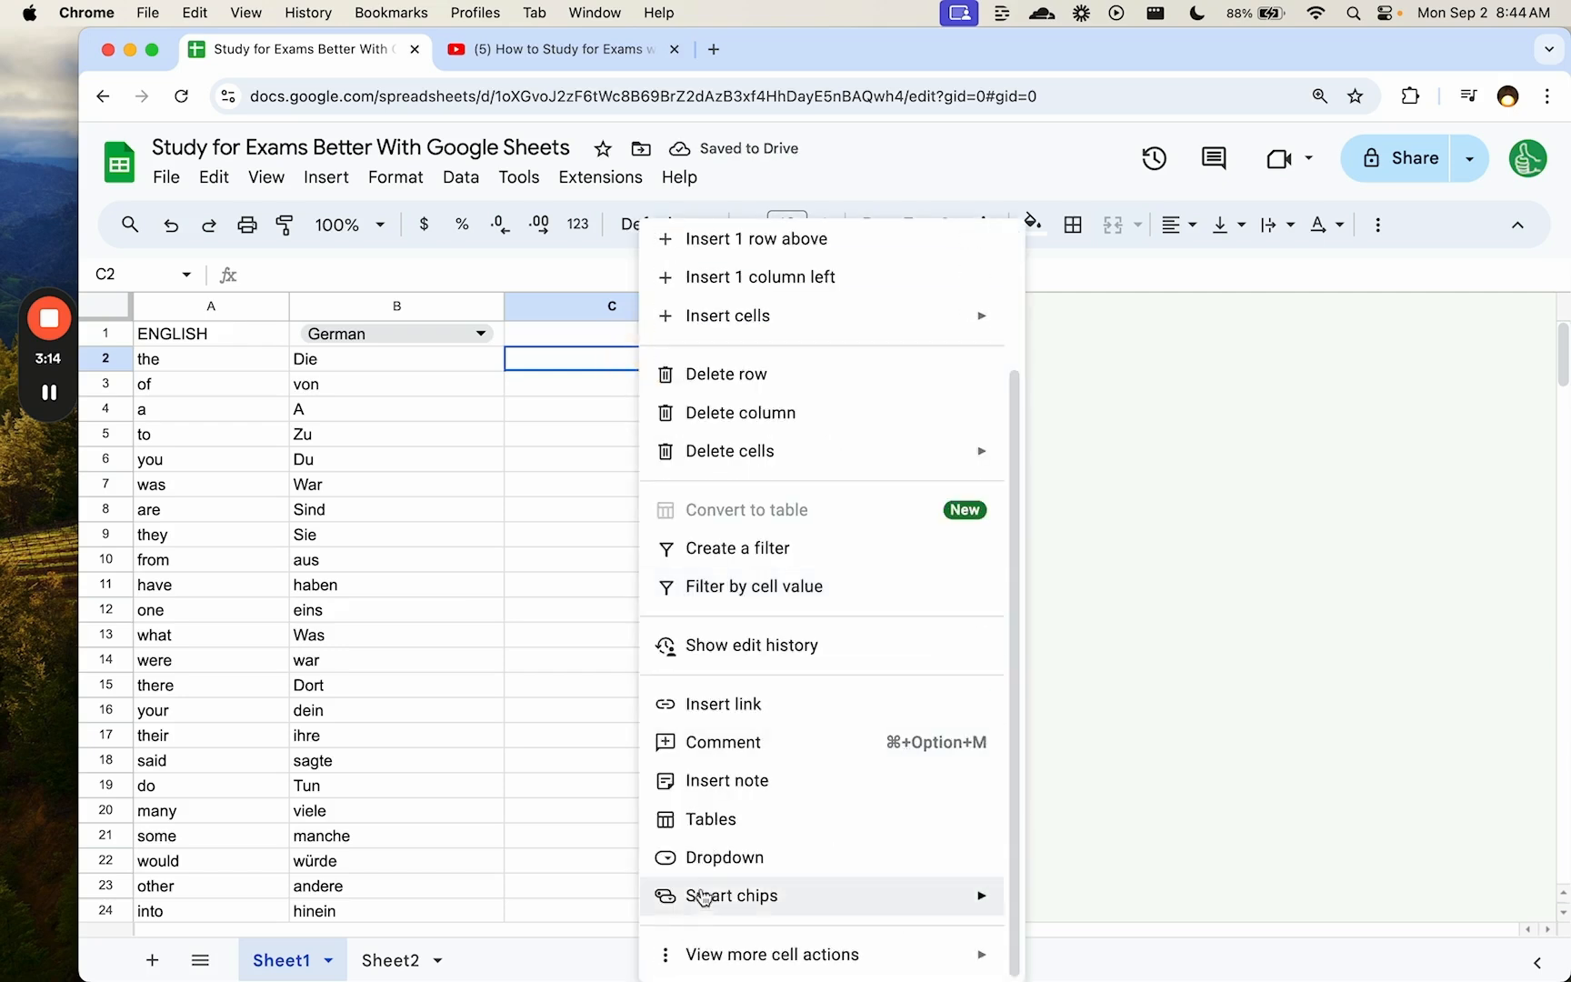
- Add a dropdown to C2 whose first option is Good, coloured green
{"action": "left_click", "coordinate": [720, 857]}
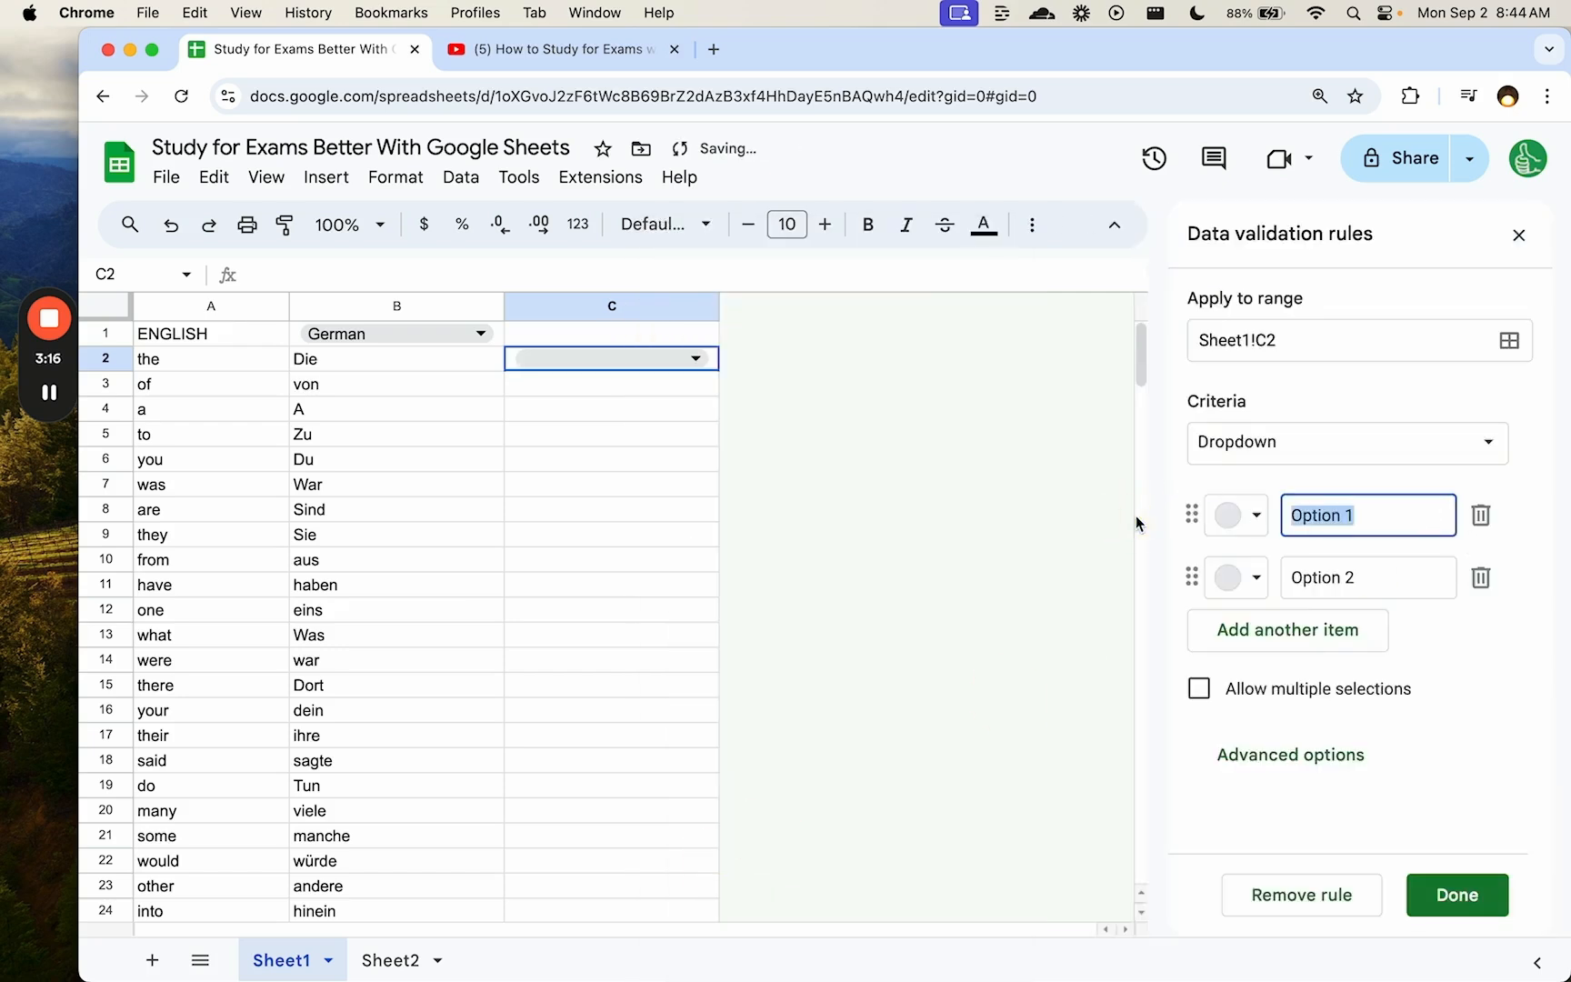
{"action": "type", "text": "Got It"}
{"action": "key", "text": "Tab"}
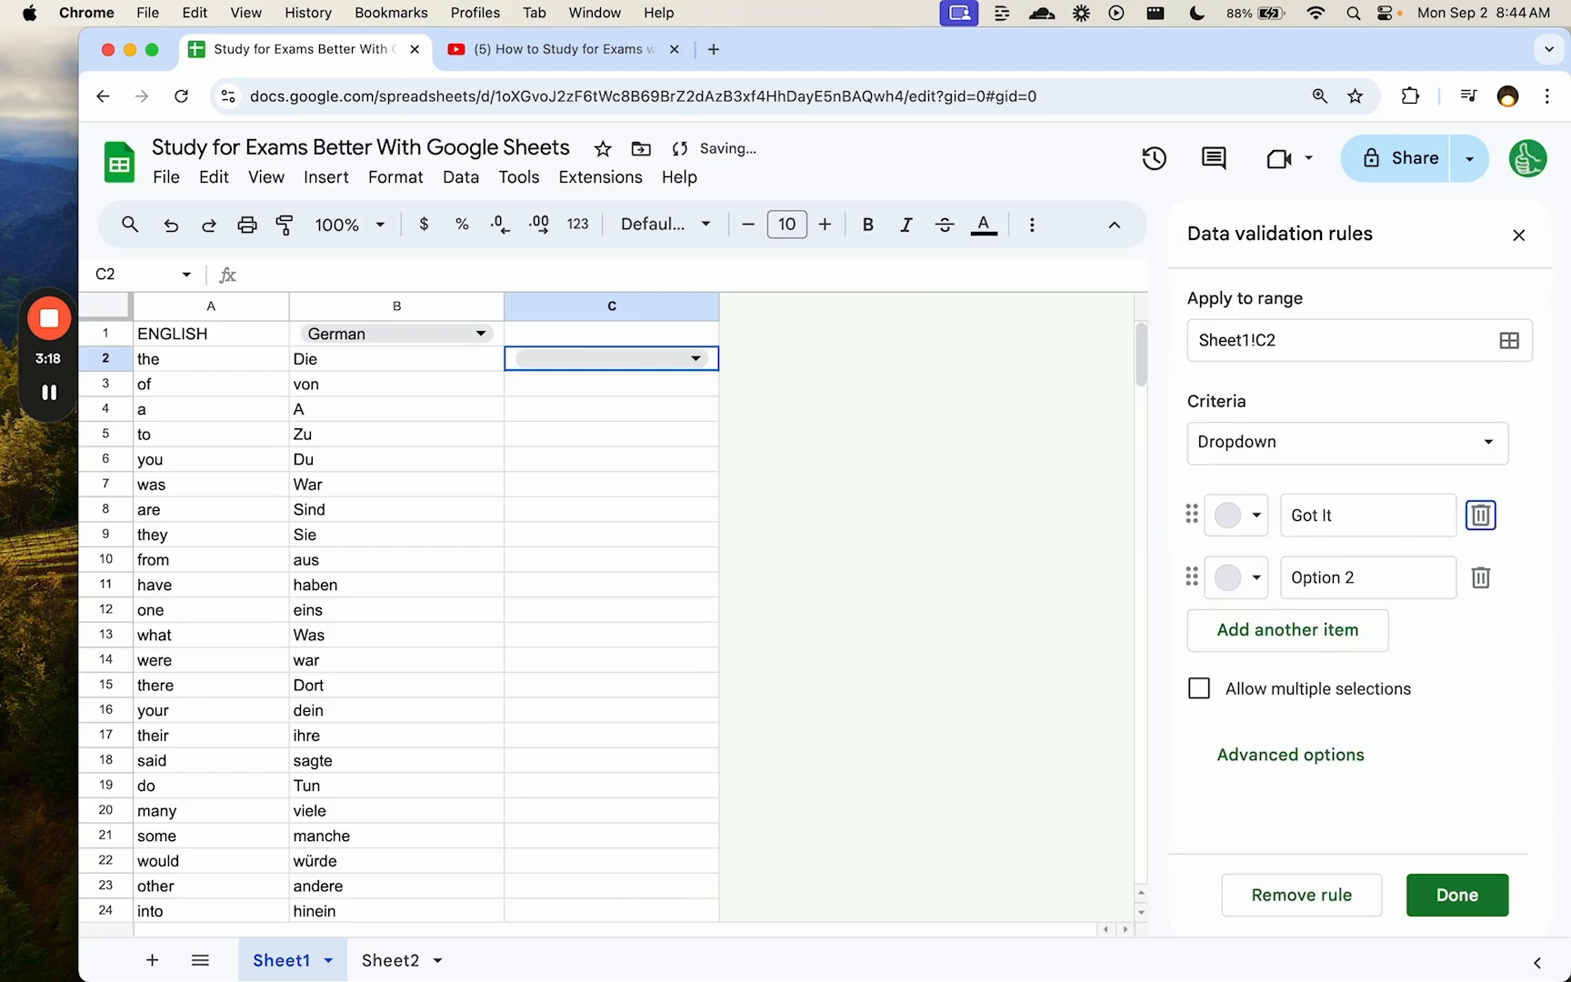
{"action": "left_click_drag", "start_coordinate": [1386, 523], "coordinate": [1224, 523]}
{"action": "type", "text": "Good"}
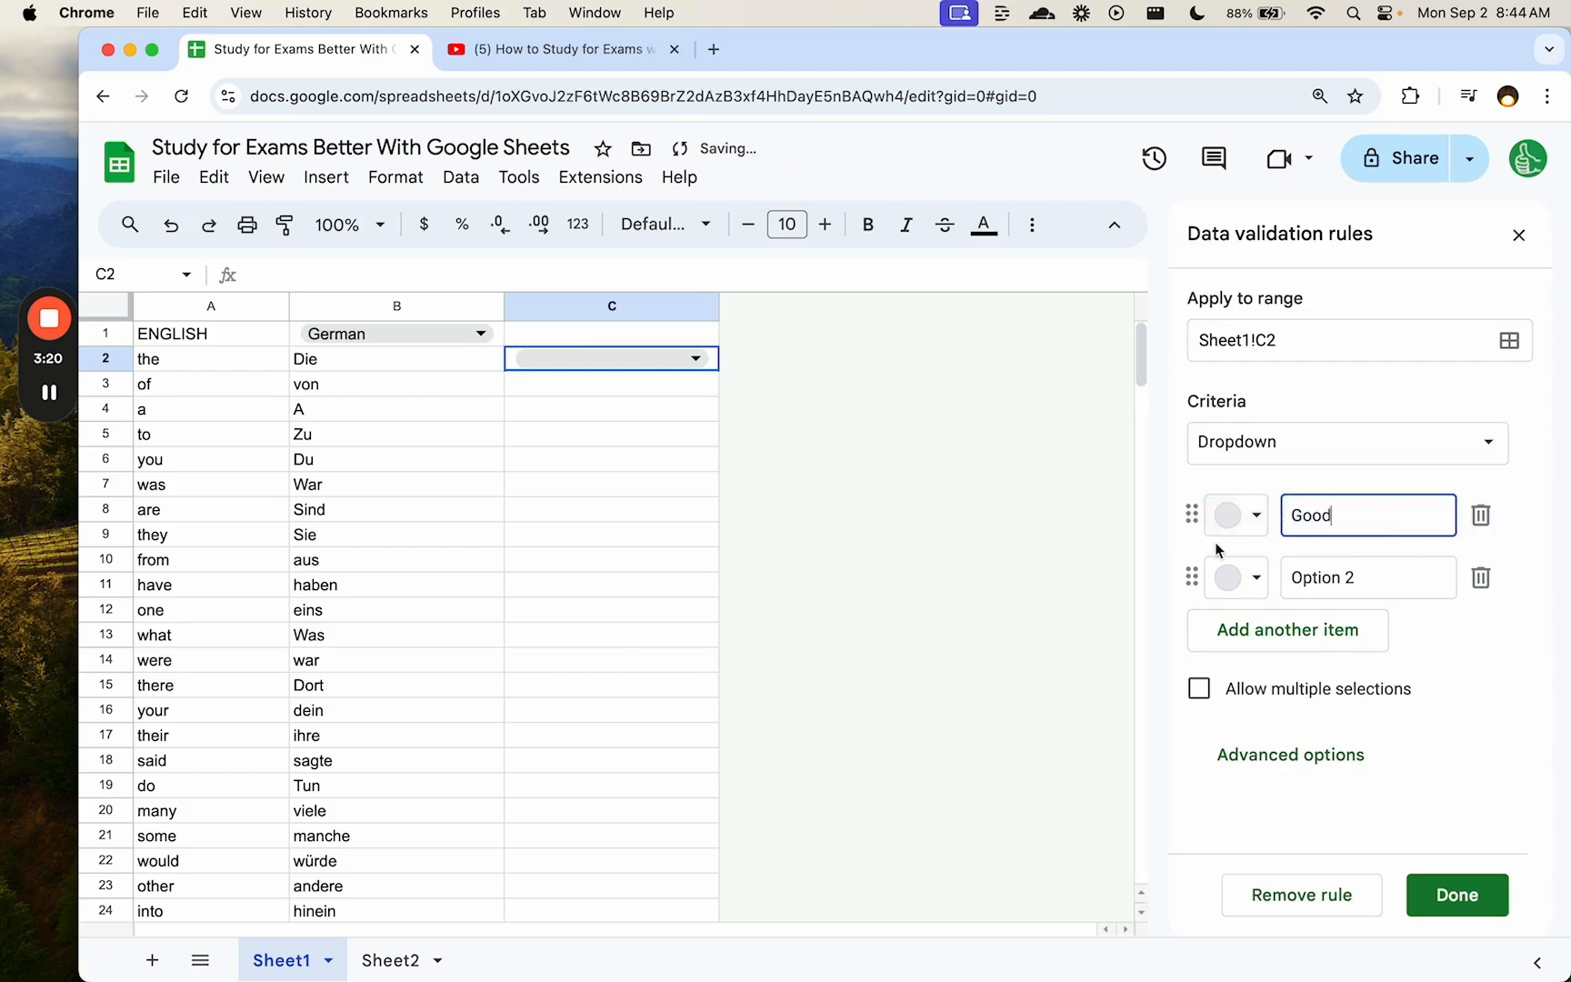
{"action": "left_click", "coordinate": [1234, 516]}
{"action": "left_click", "coordinate": [1400, 641]}
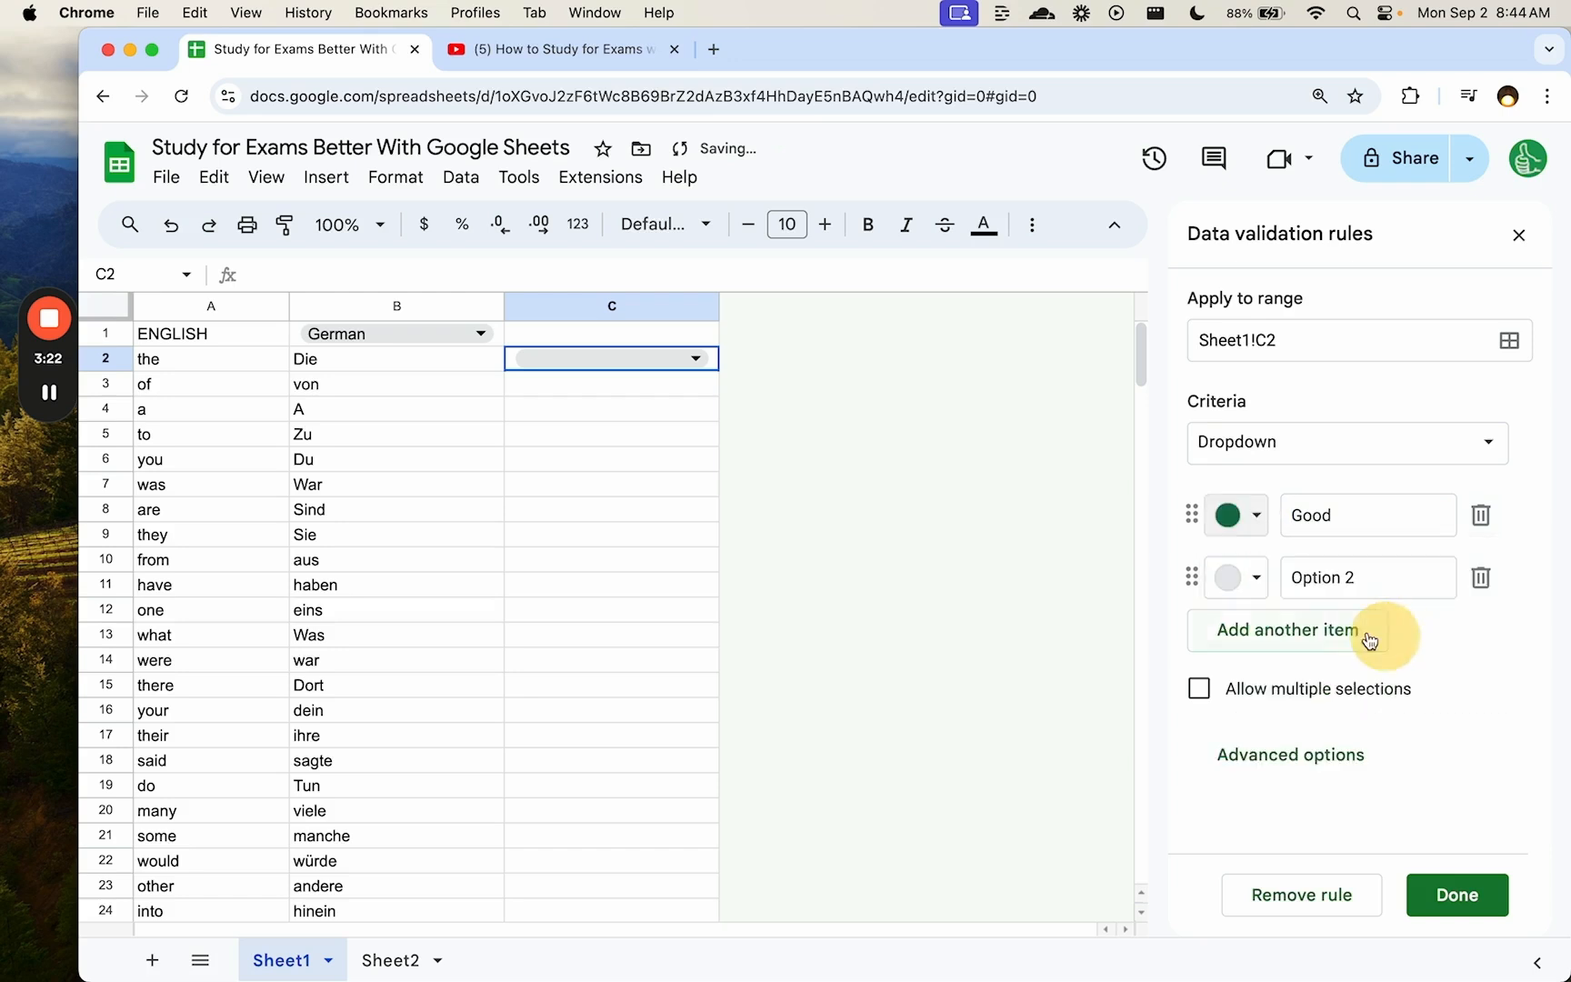
- Add a Somewhat option in light yellow and recolour Good light green
{"action": "left_click", "coordinate": [1337, 580]}
{"action": "type", "text": "Somewaht"}
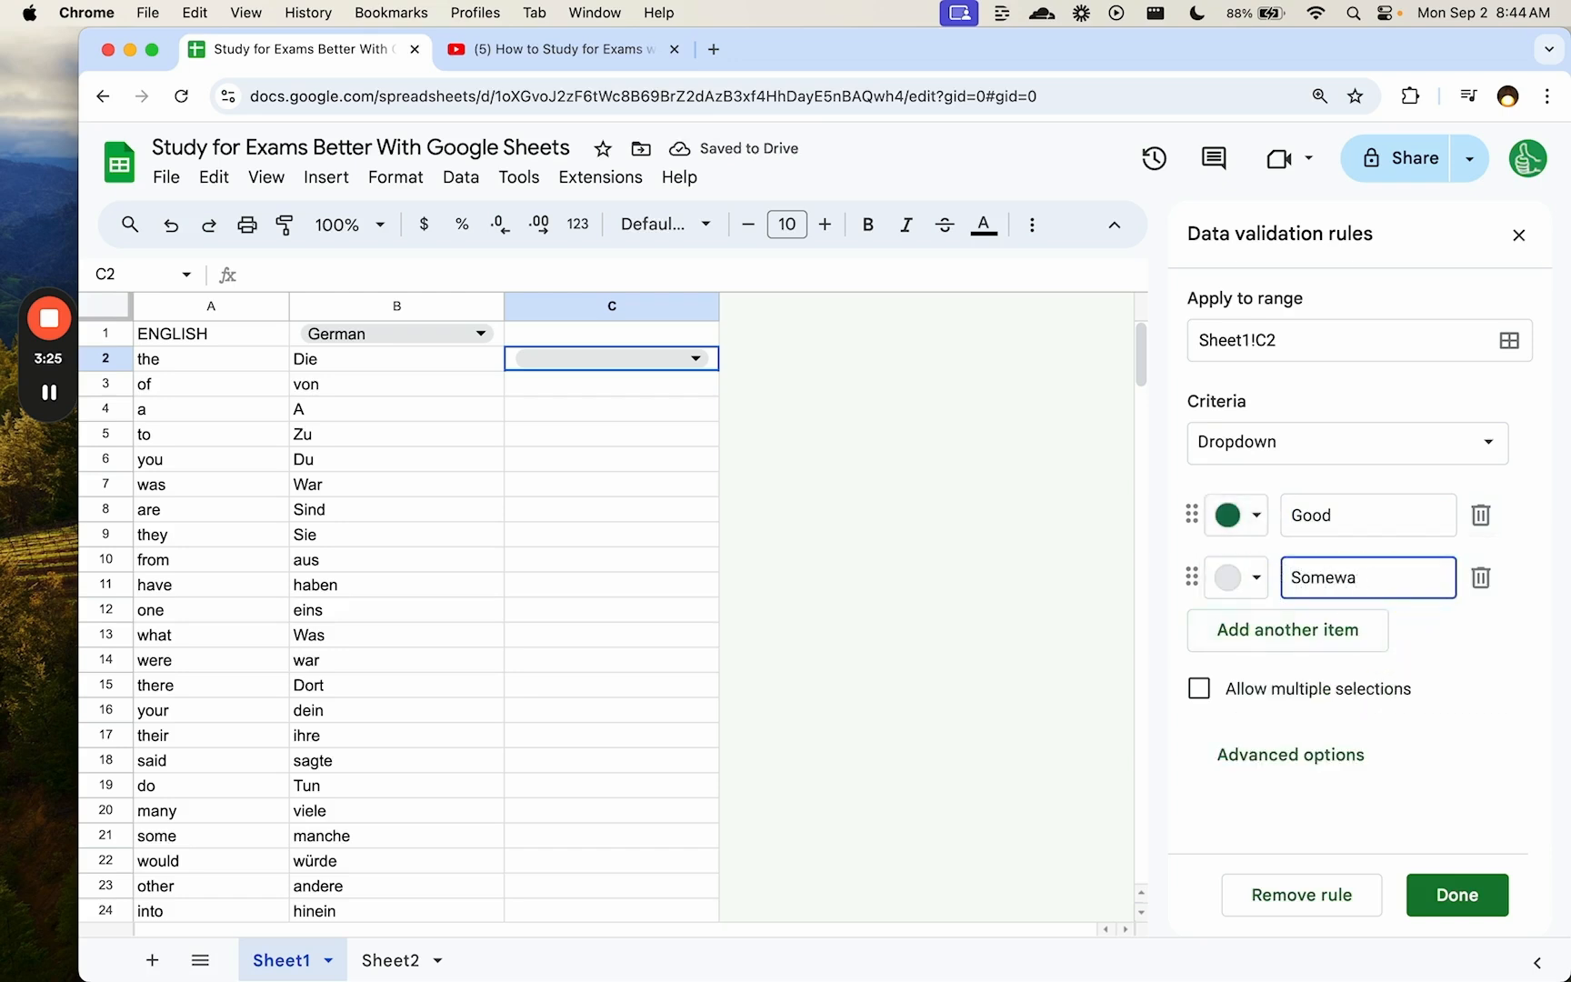
{"action": "left_click", "coordinate": [1237, 578]}
{"action": "left_click", "coordinate": [1361, 662]}
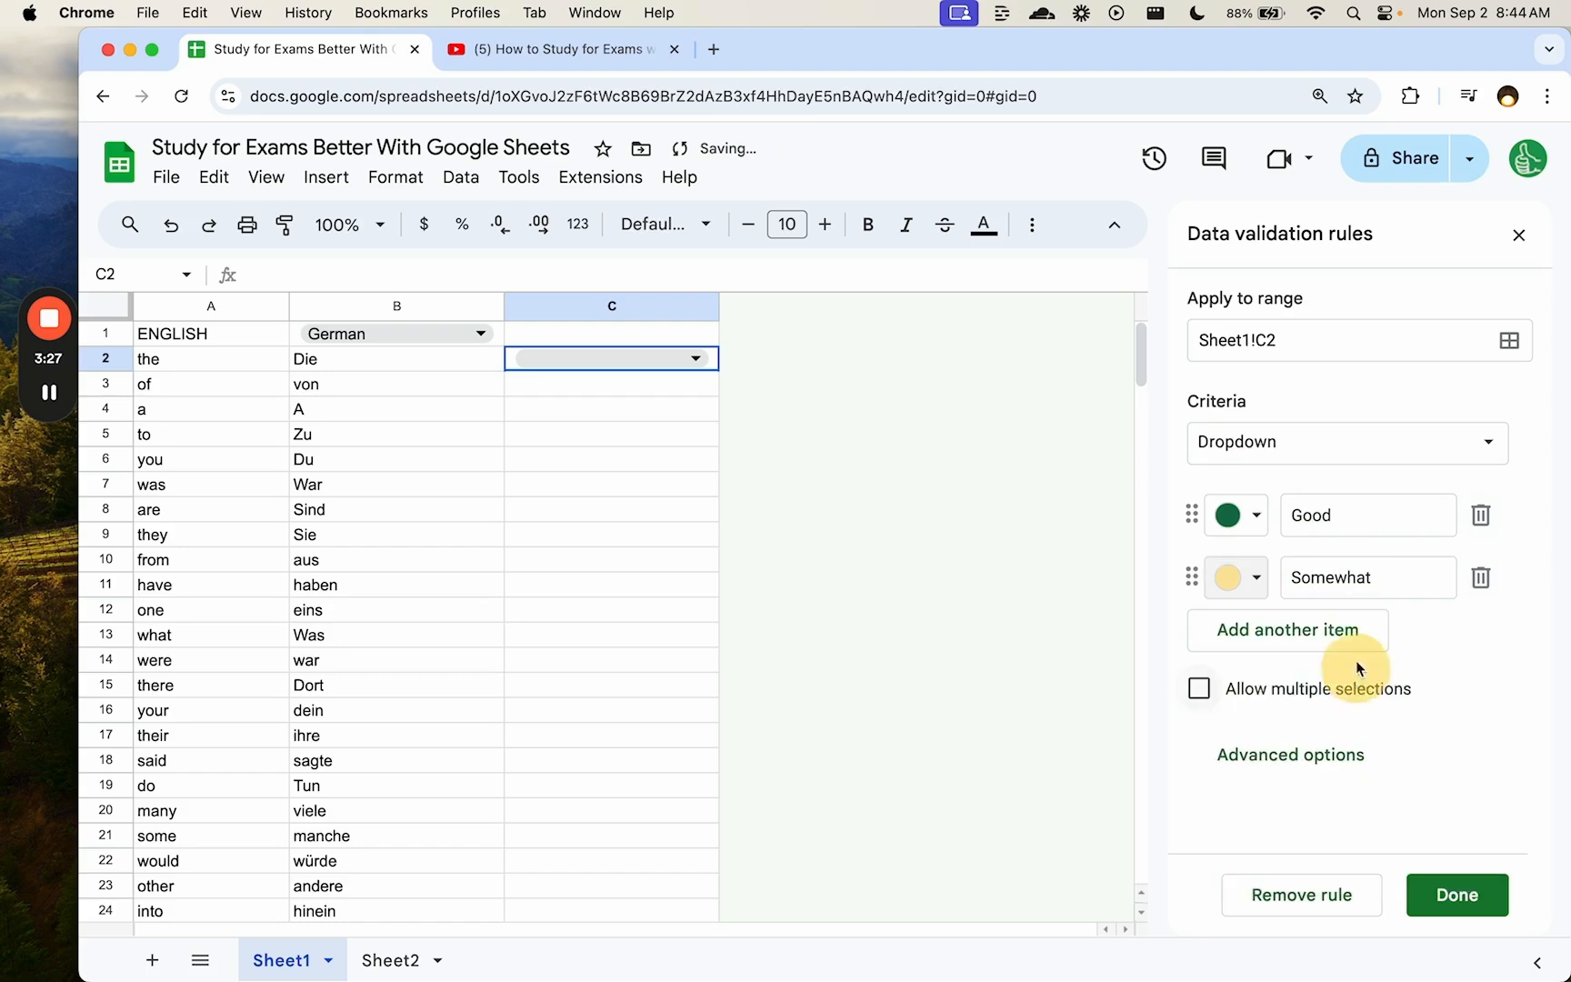
{"action": "left_click", "coordinate": [1241, 523]}
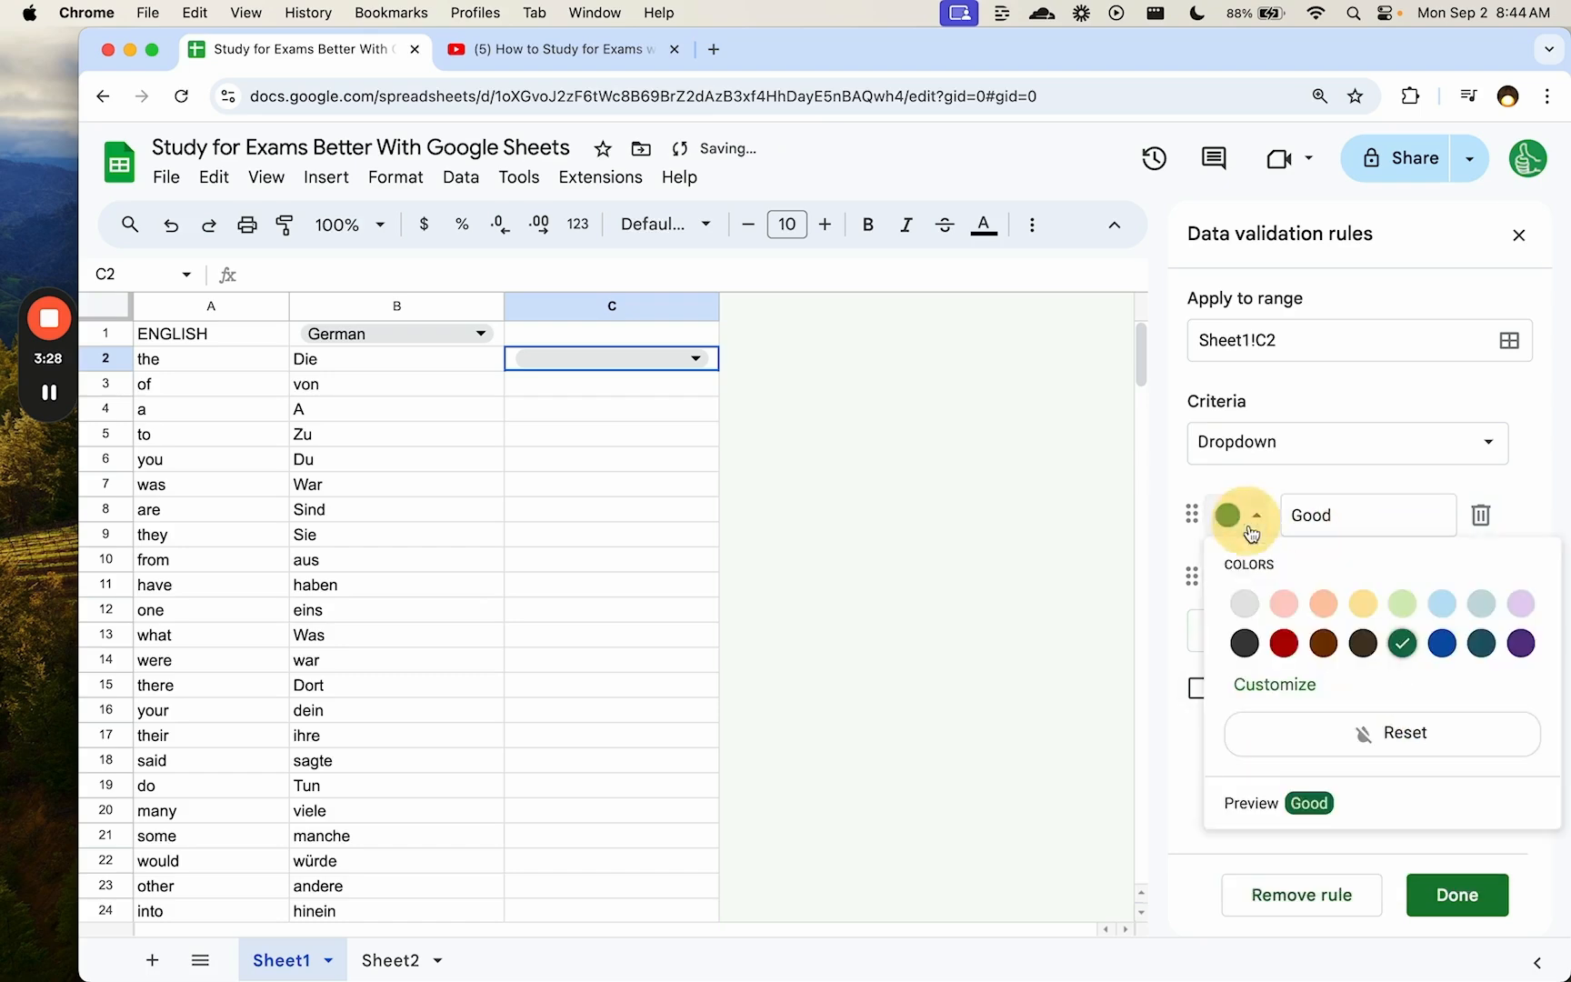
{"action": "left_click", "coordinate": [1408, 602]}
- Add a third option, Nope, in light red and save the dropdown rule
{"action": "left_click", "coordinate": [1378, 630]}
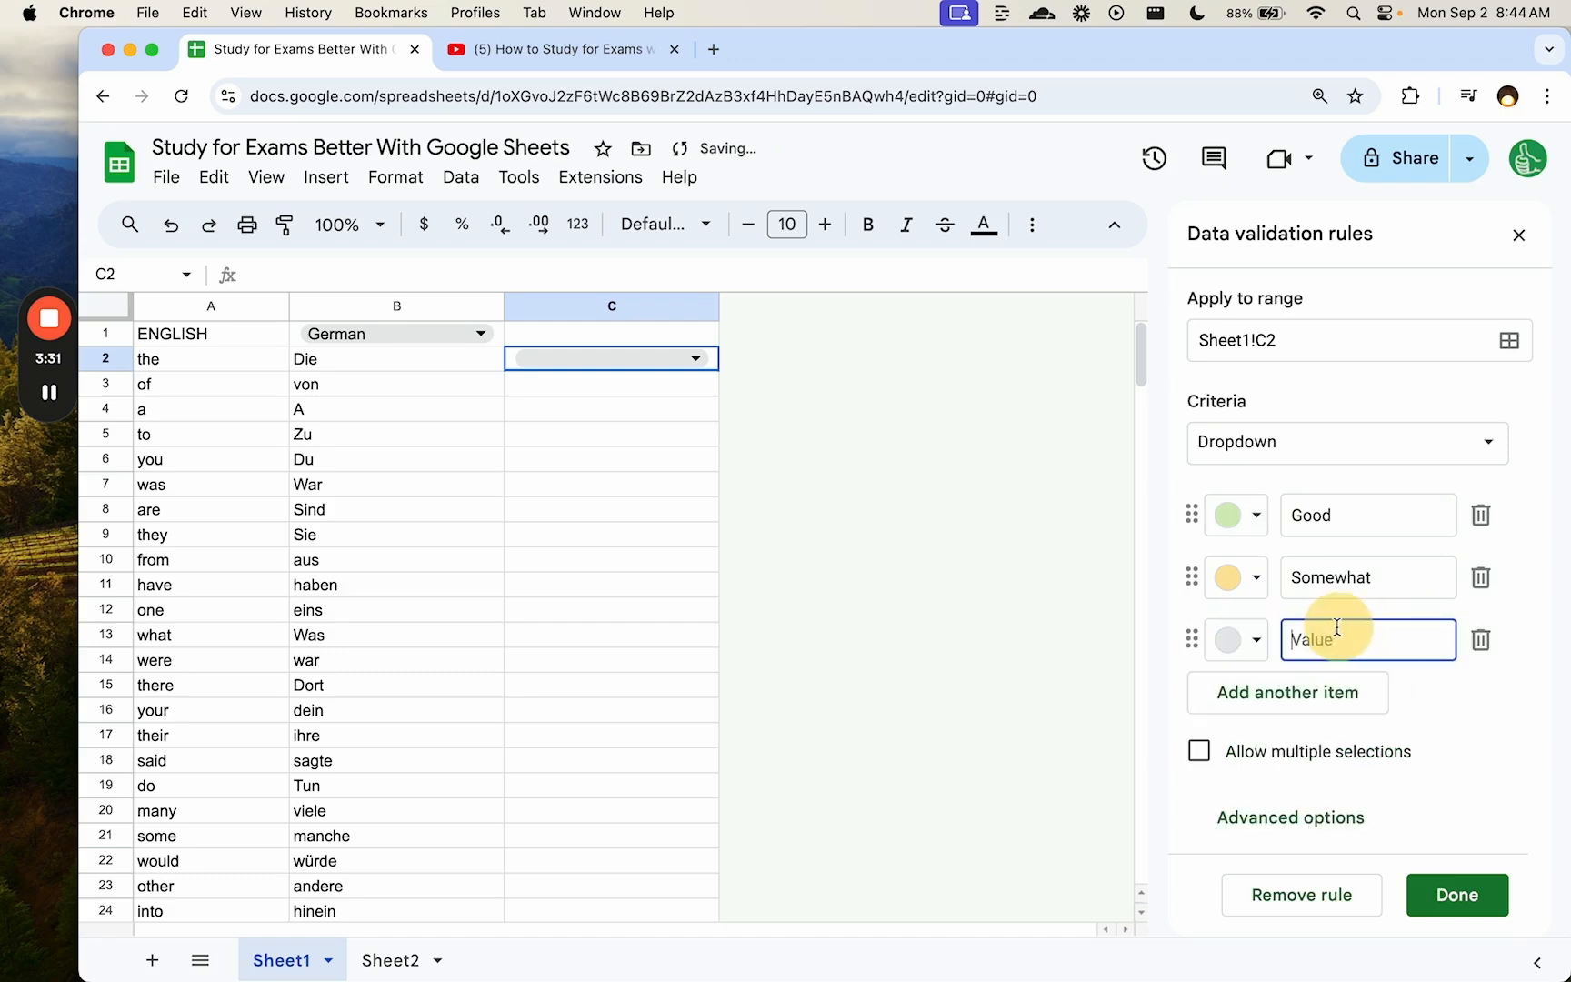
{"action": "type", "text": "Nope"}
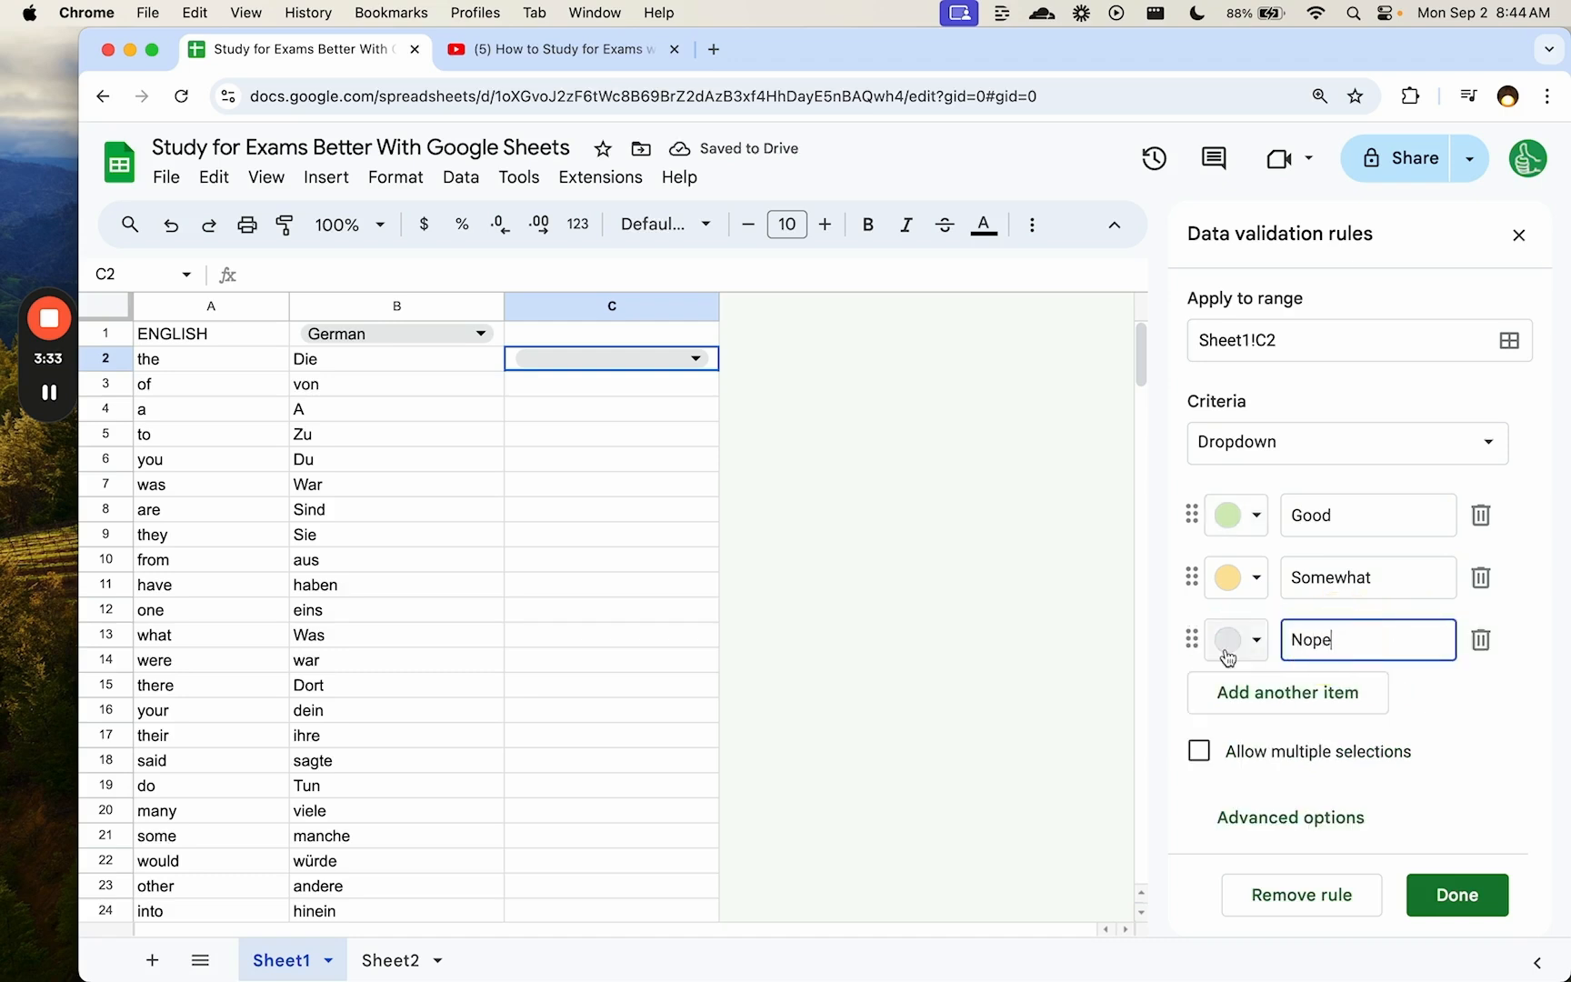
{"action": "left_click", "coordinate": [1230, 656]}
{"action": "left_click", "coordinate": [1288, 722]}
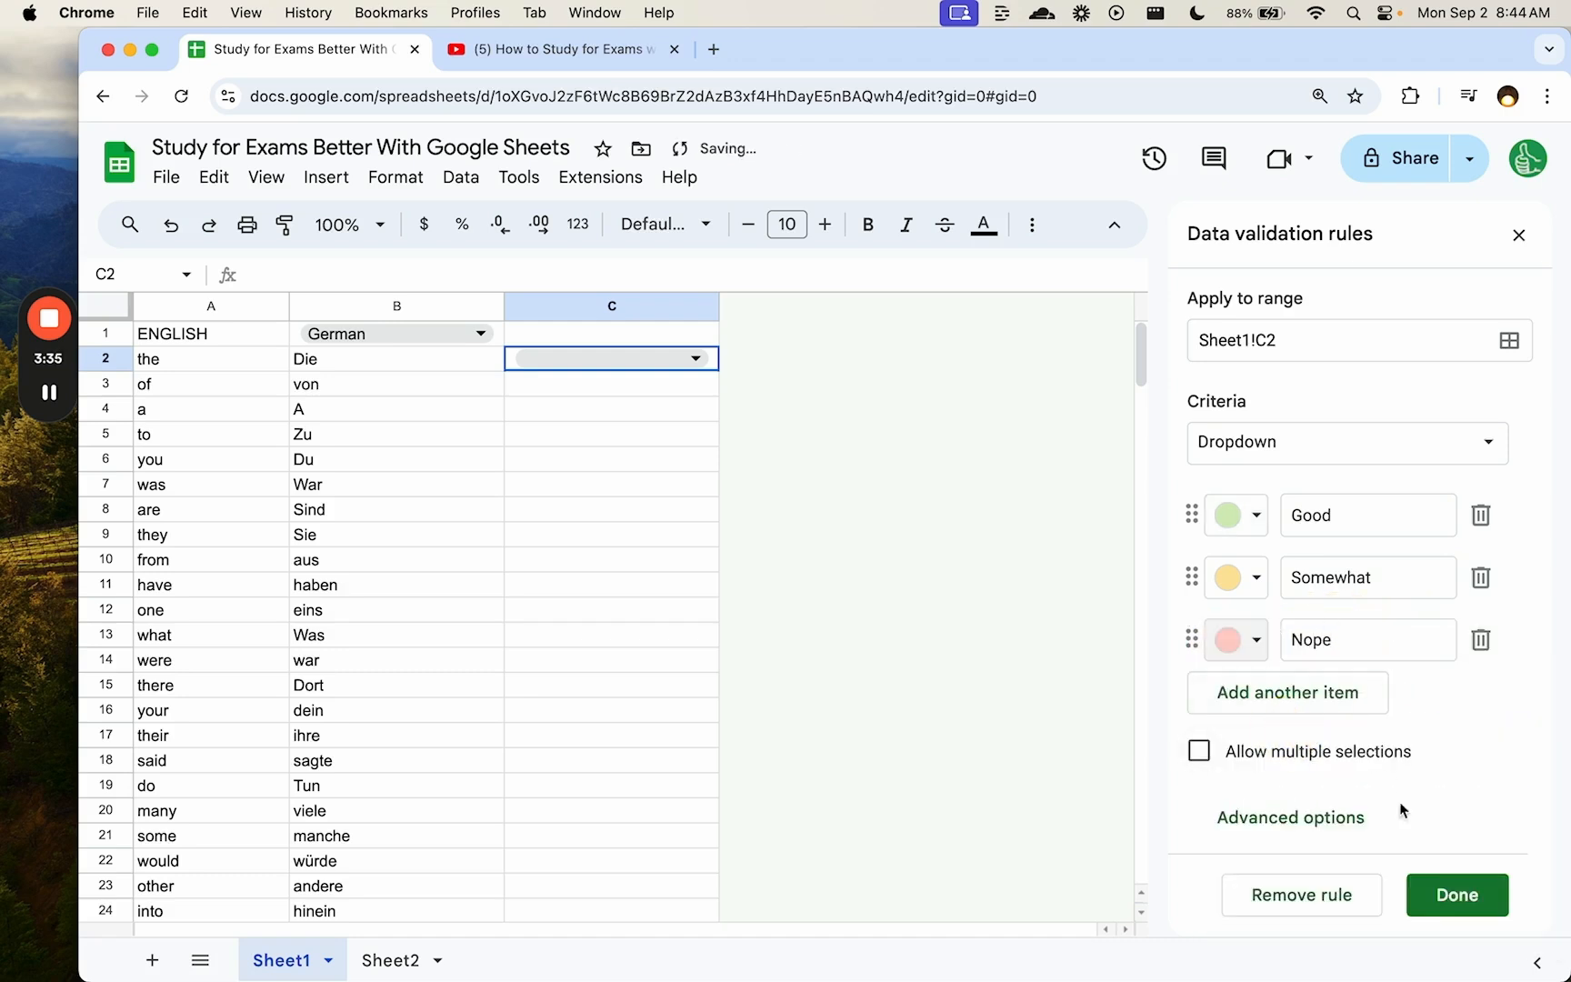
{"action": "left_click", "coordinate": [1457, 895]}
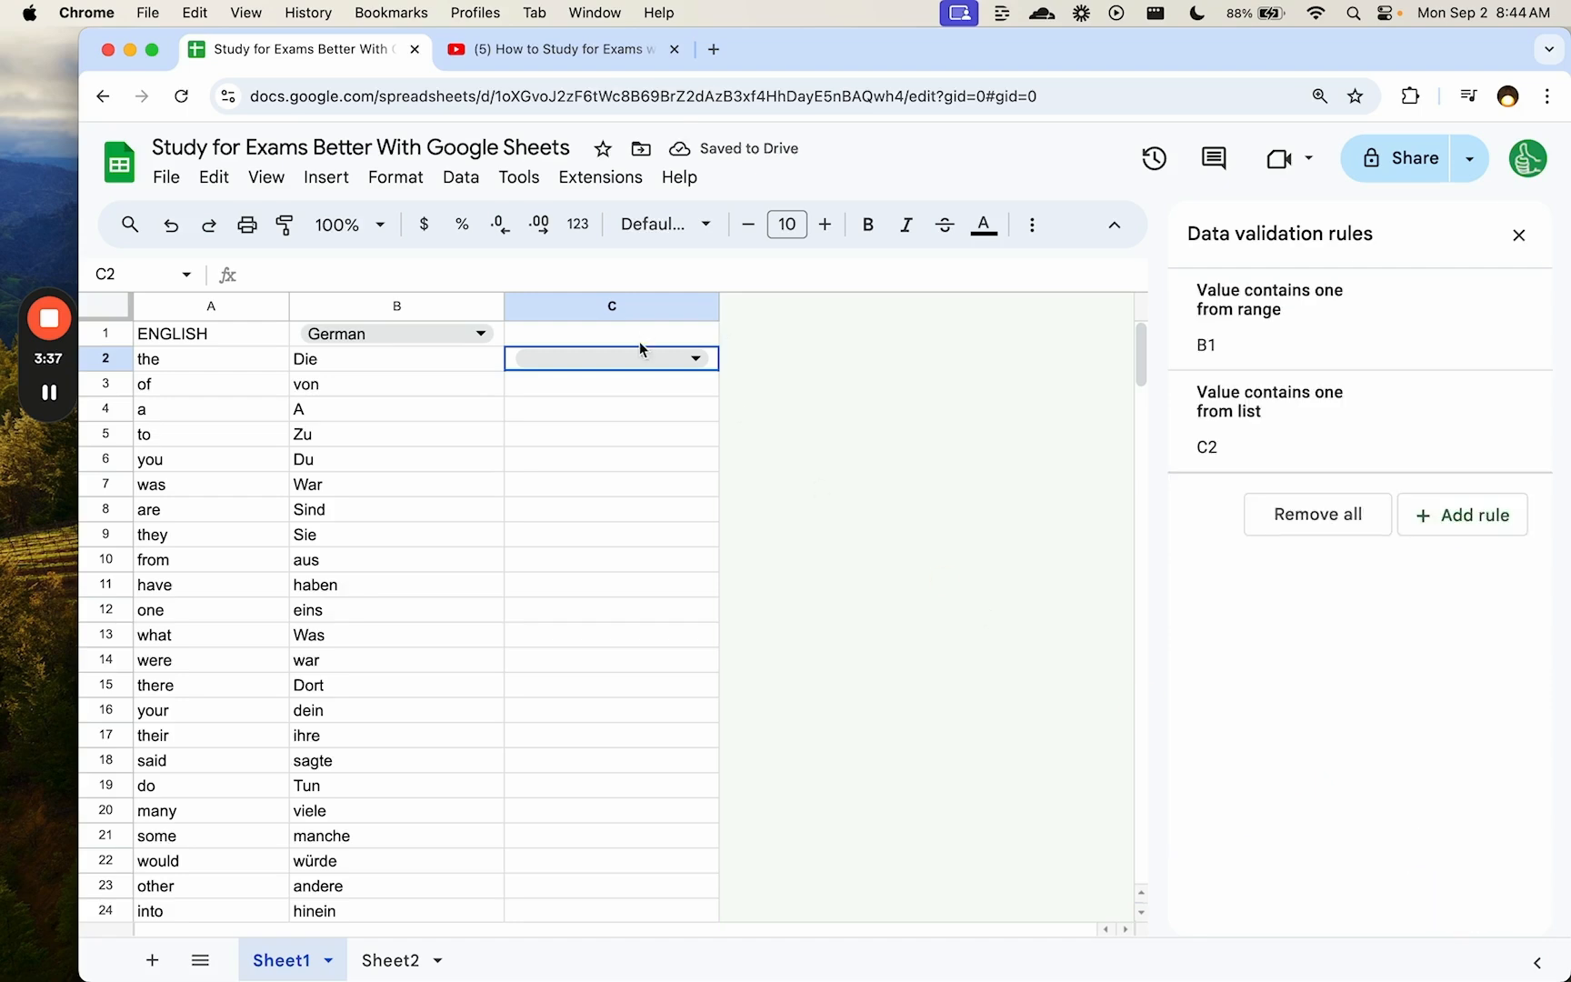
- Copy the C2 dropdown down through cells C2:C201
{"action": "key", "text": "super+c"}
{"action": "key", "text": "super+shift+Down"}
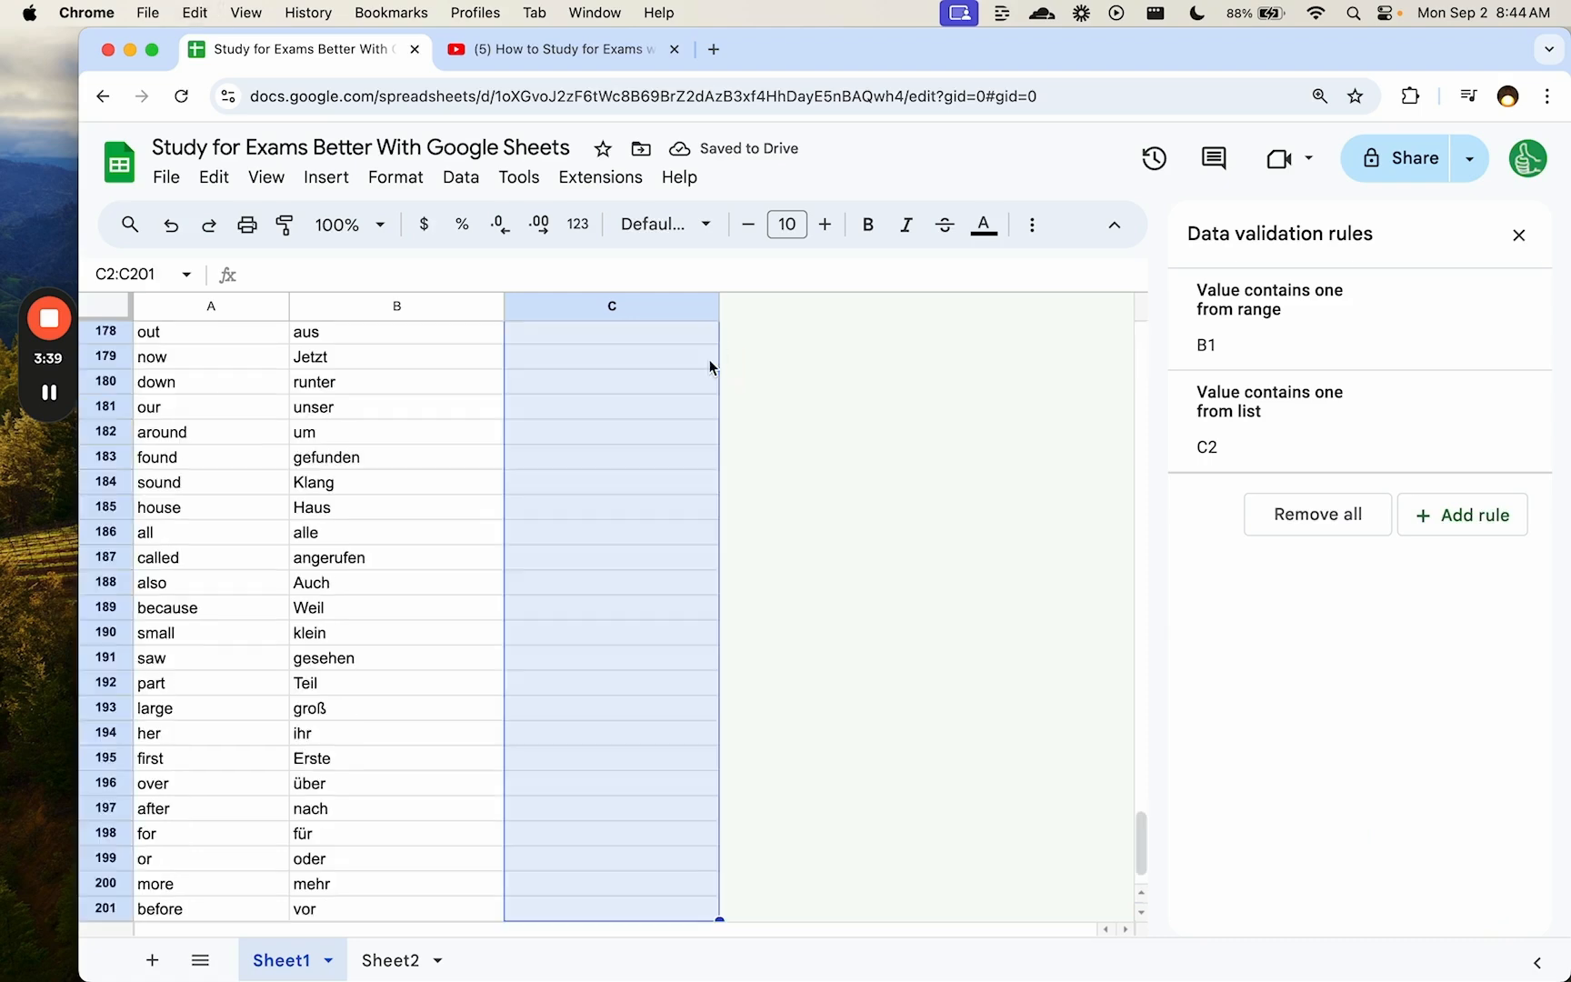
{"action": "key", "text": "super+v"}
{"action": "key", "text": "super+Up"}
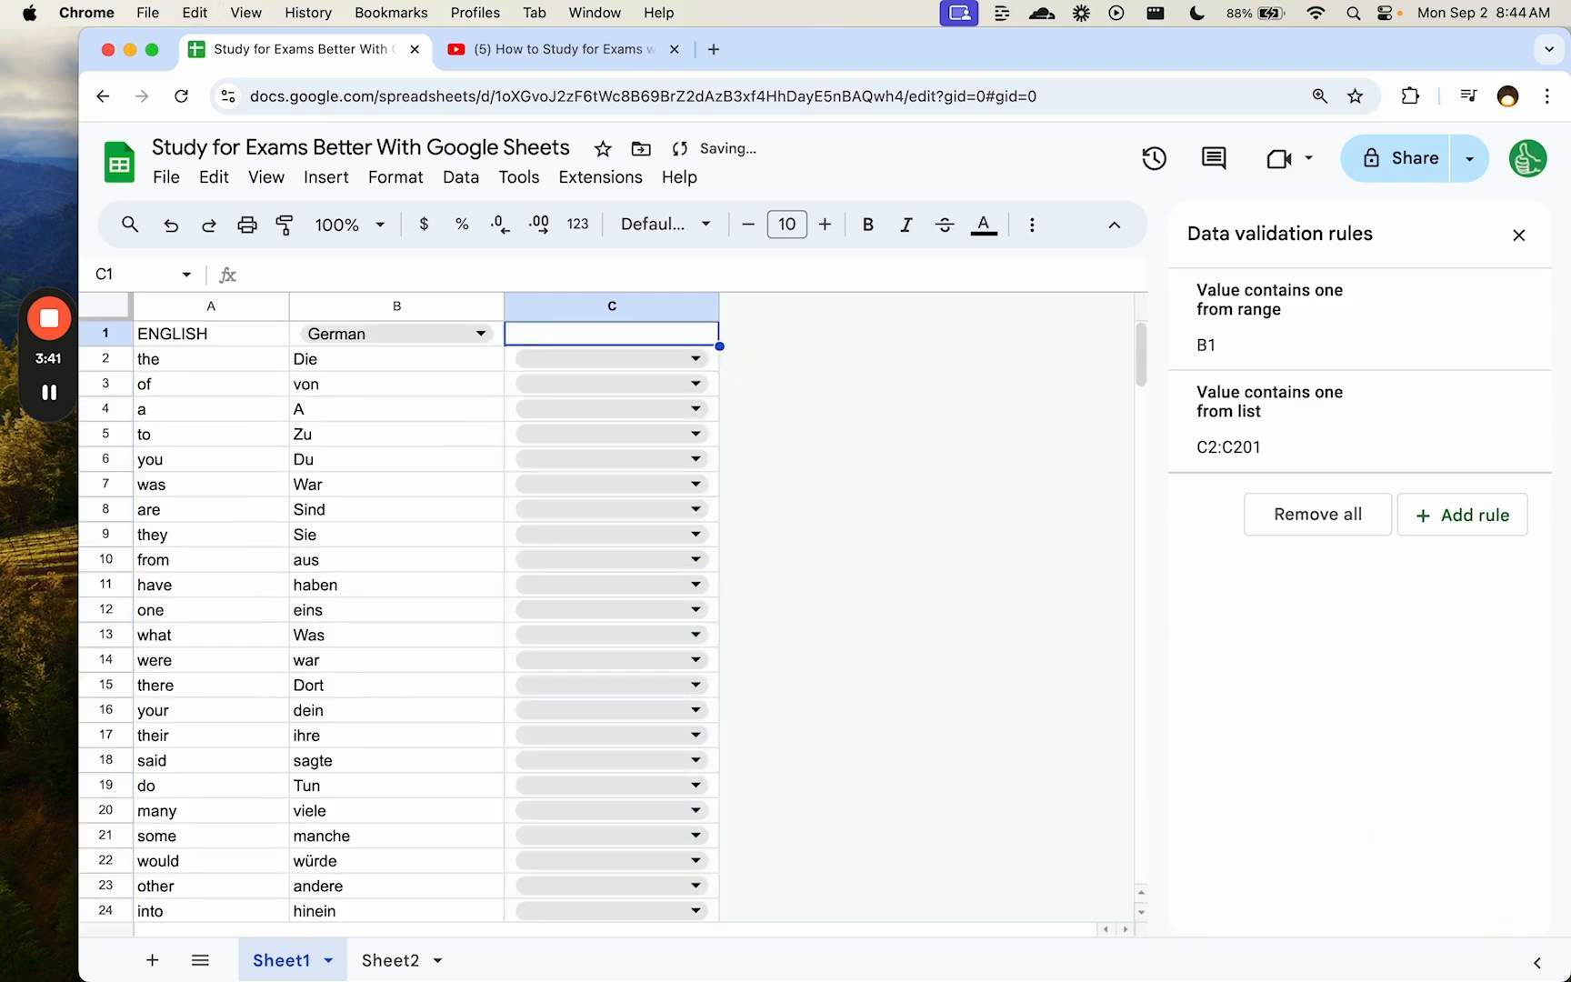
- Title column C 'LEVEL OF UNDERSTANDING' and widen the column to fit it
{"action": "type", "text": "LEV"}
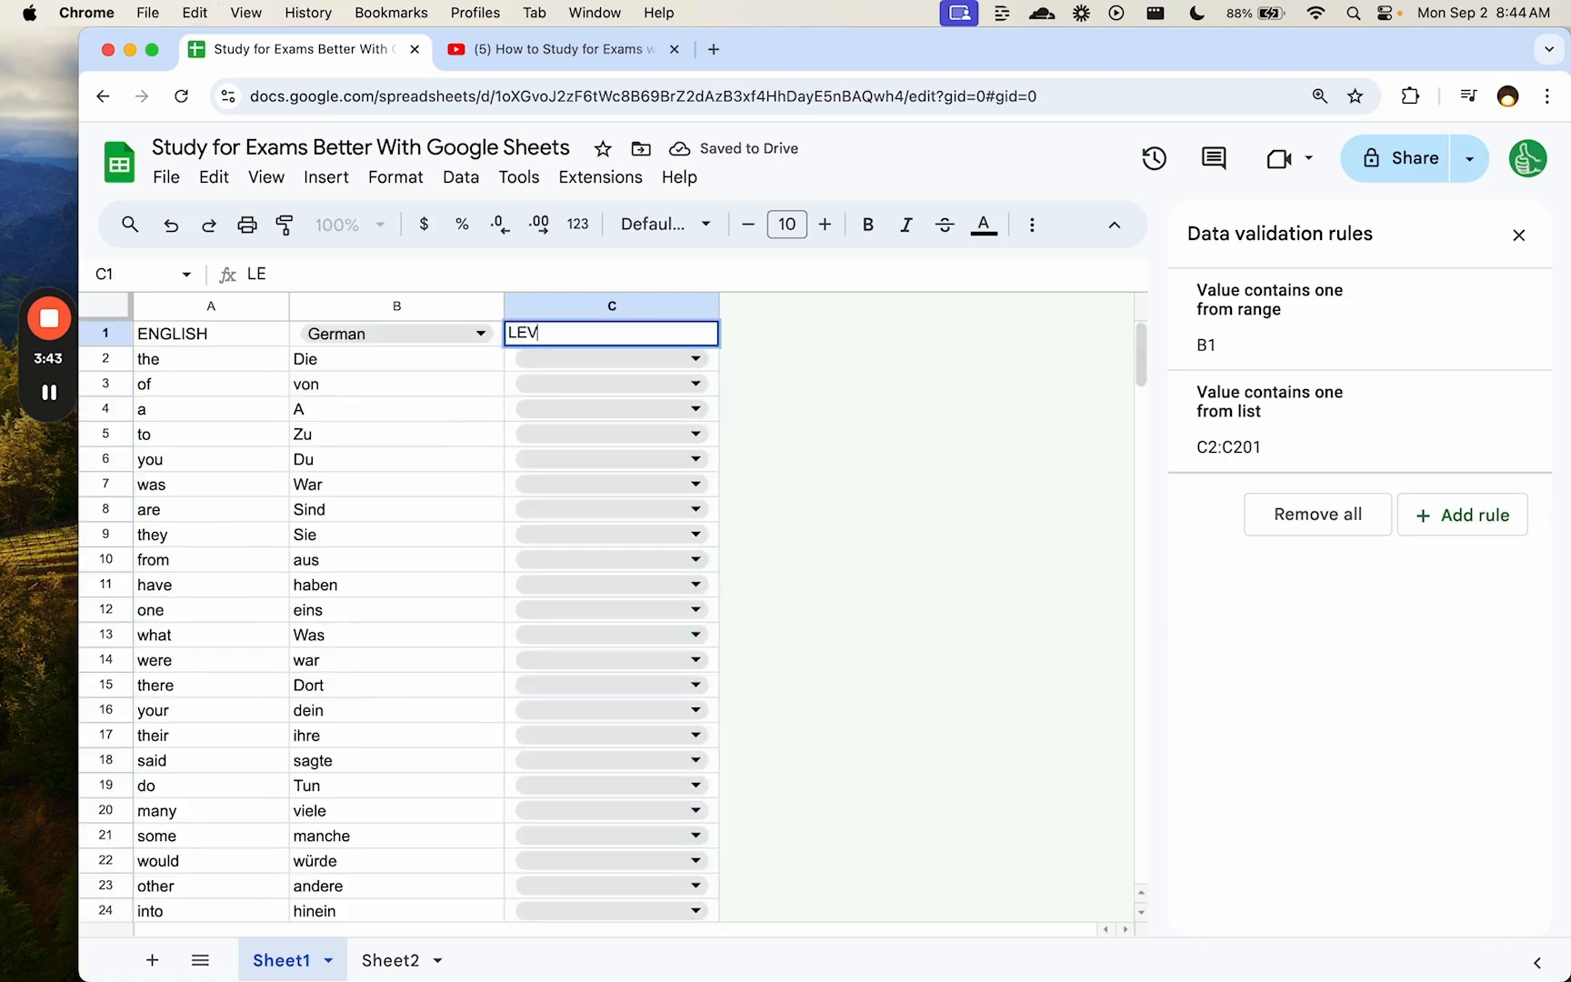
{"action": "type", "text": "EL"}
{"action": "type", "text": "OF UNDERSTANDING"}
{"action": "key", "text": "Return"}
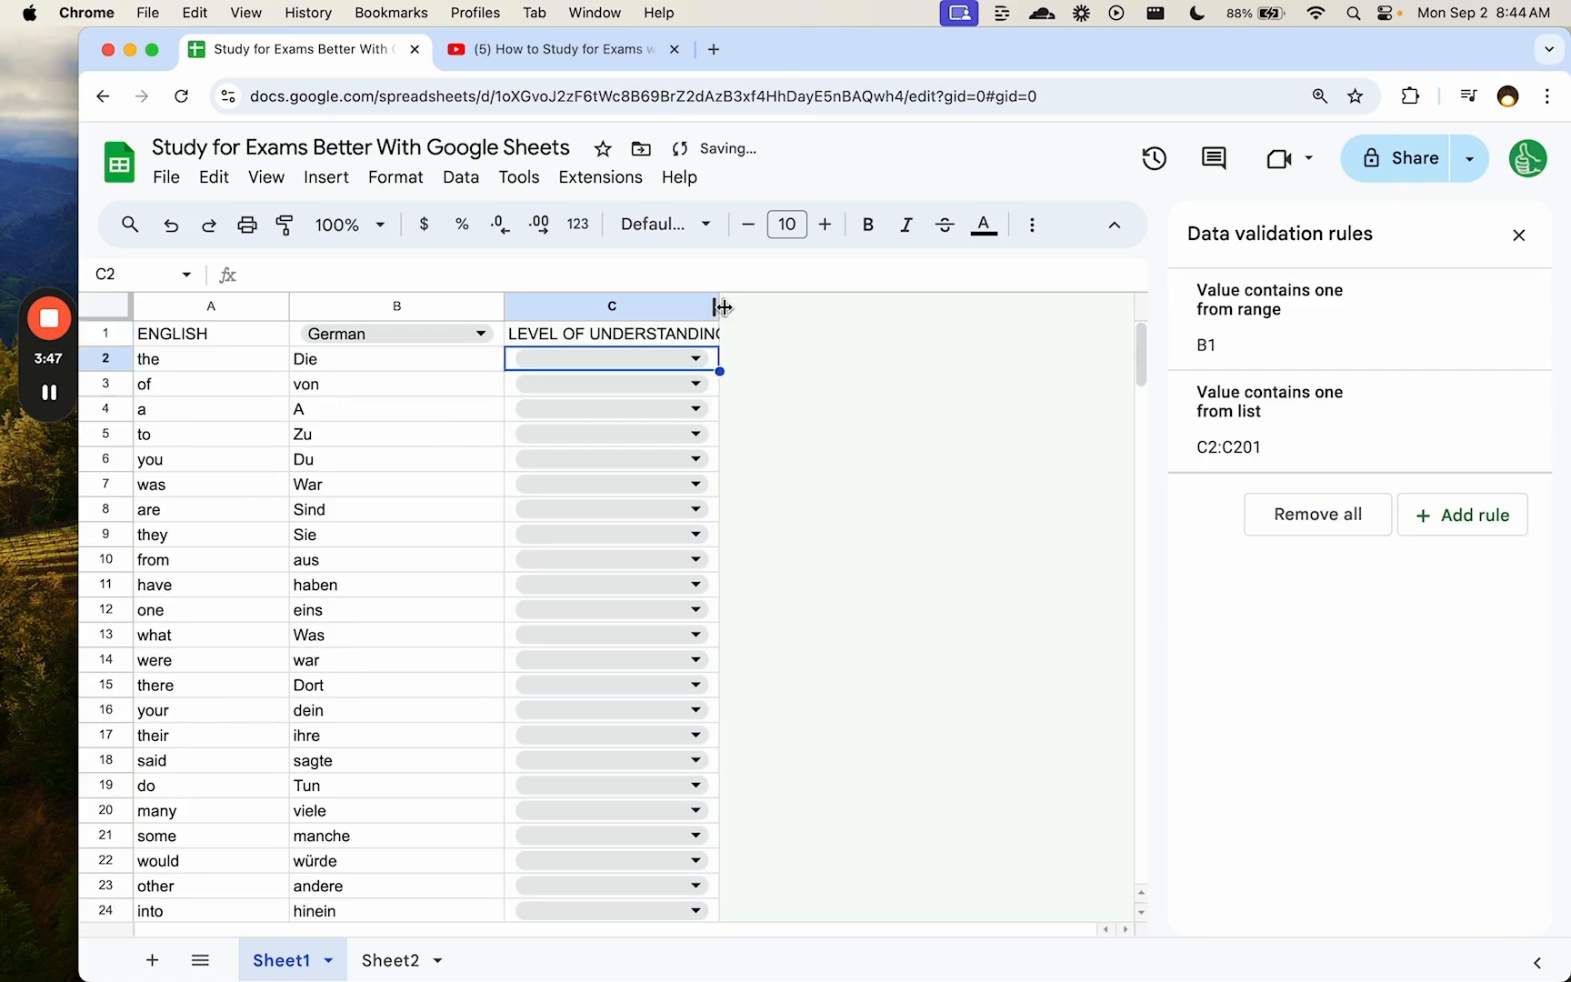
{"action": "left_click_drag", "start_coordinate": [722, 307], "coordinate": [806, 308]}
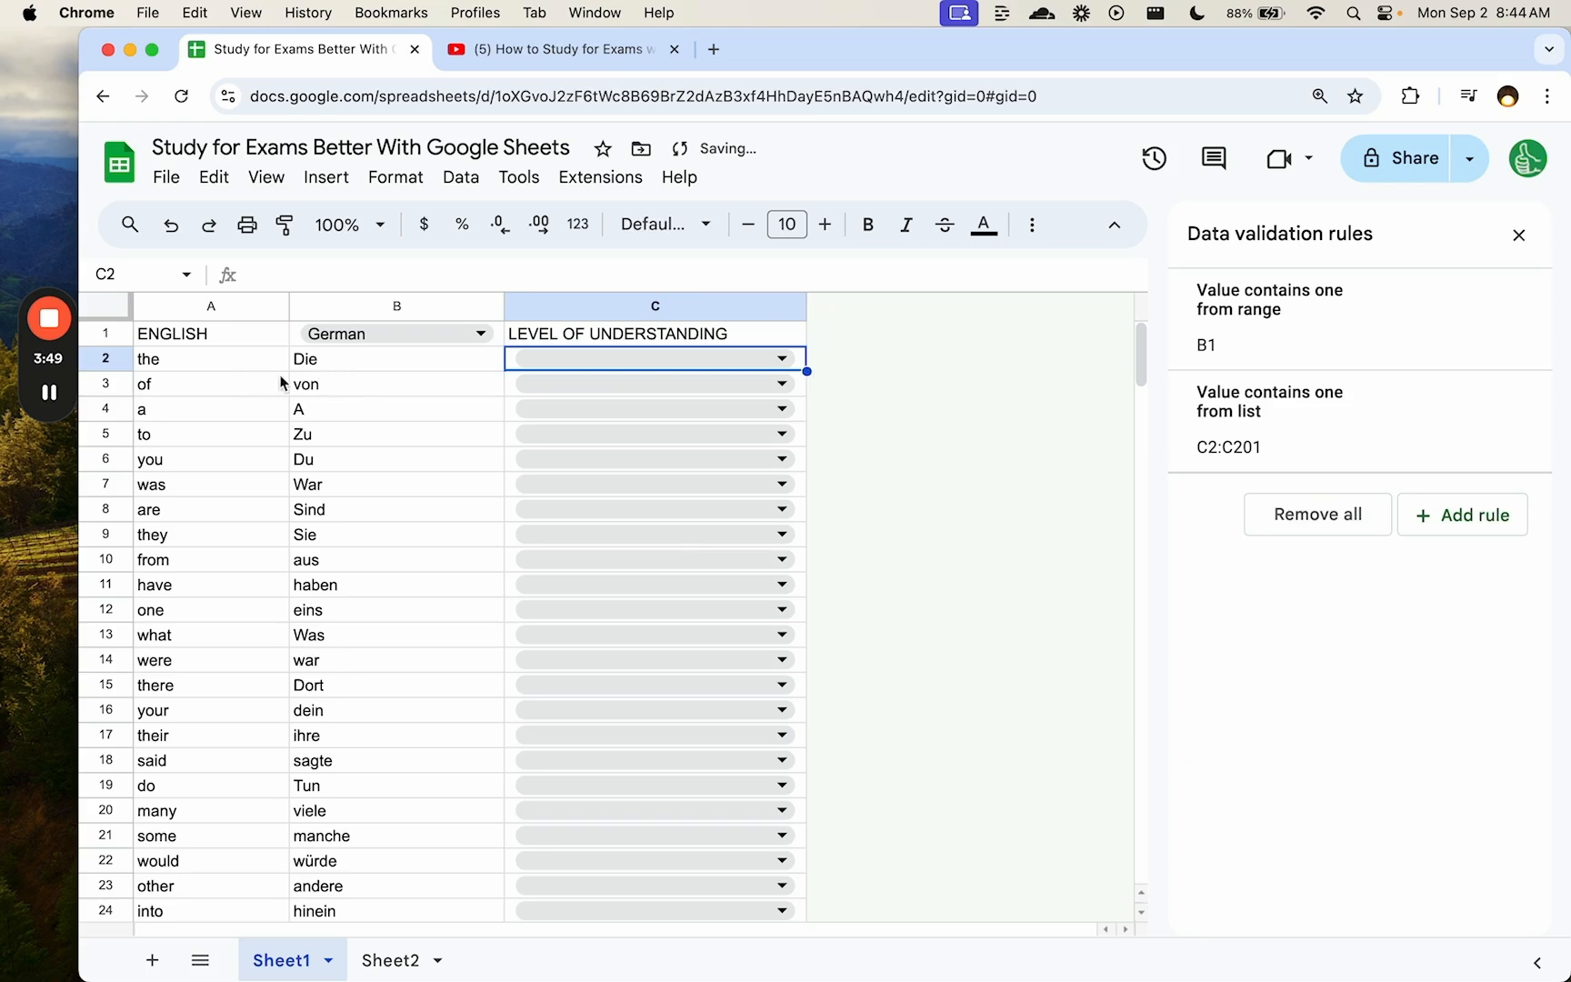
{"action": "left_click", "coordinate": [379, 306]}
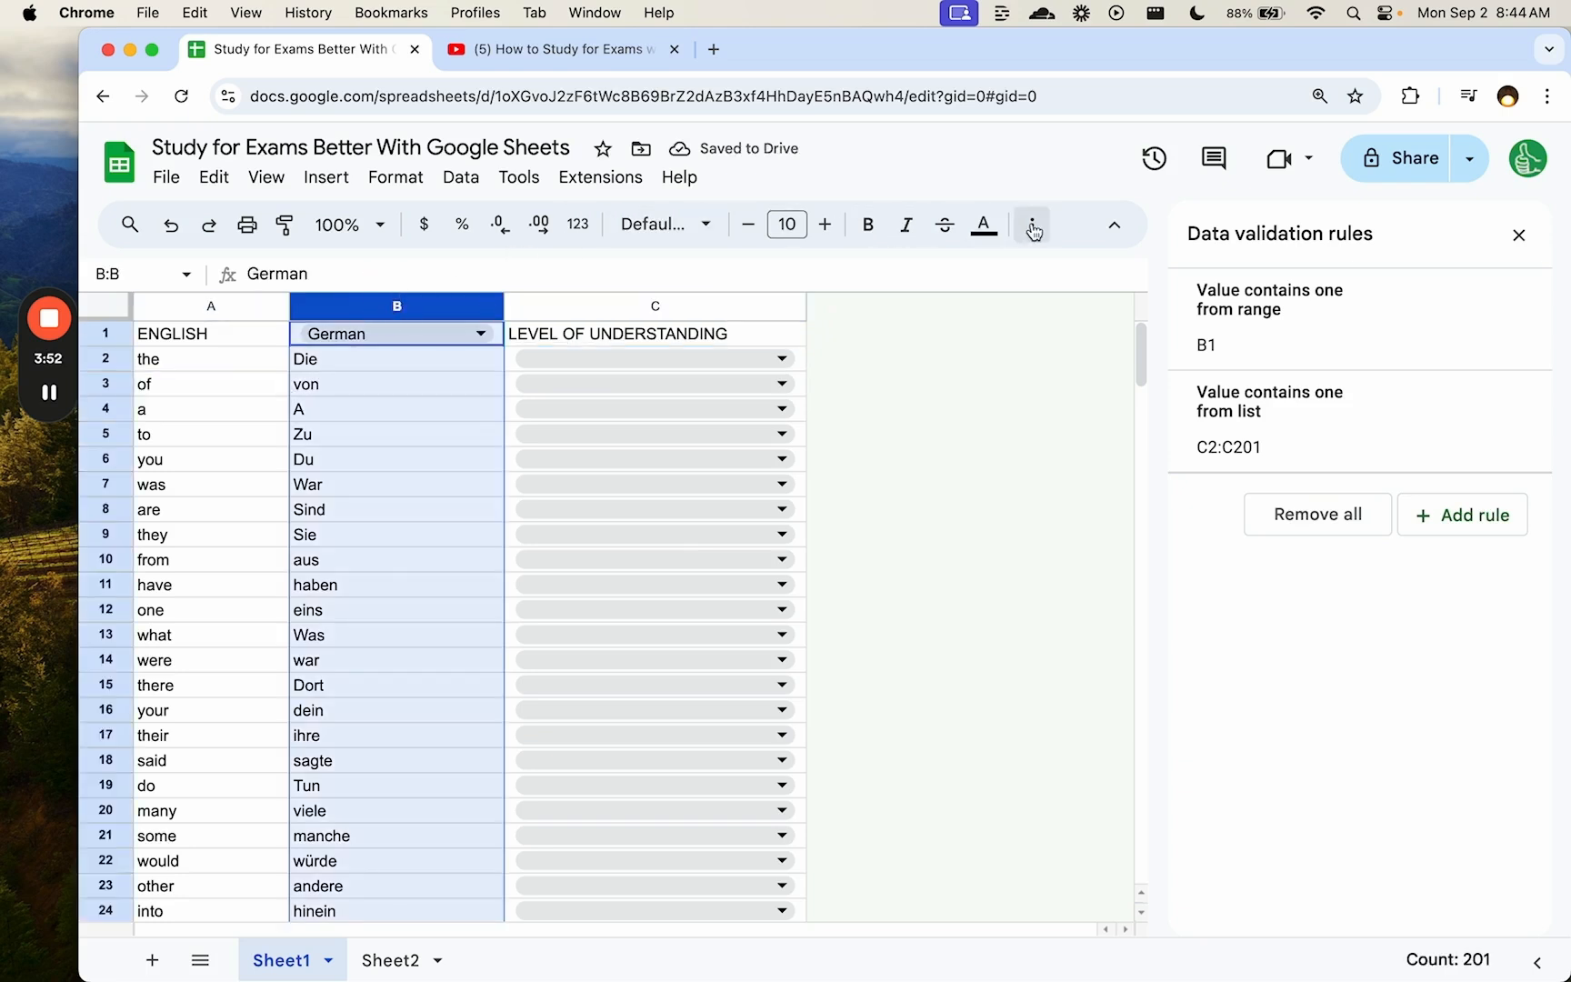
- Set the German translations in column B to white text
{"action": "left_click", "coordinate": [983, 225]}
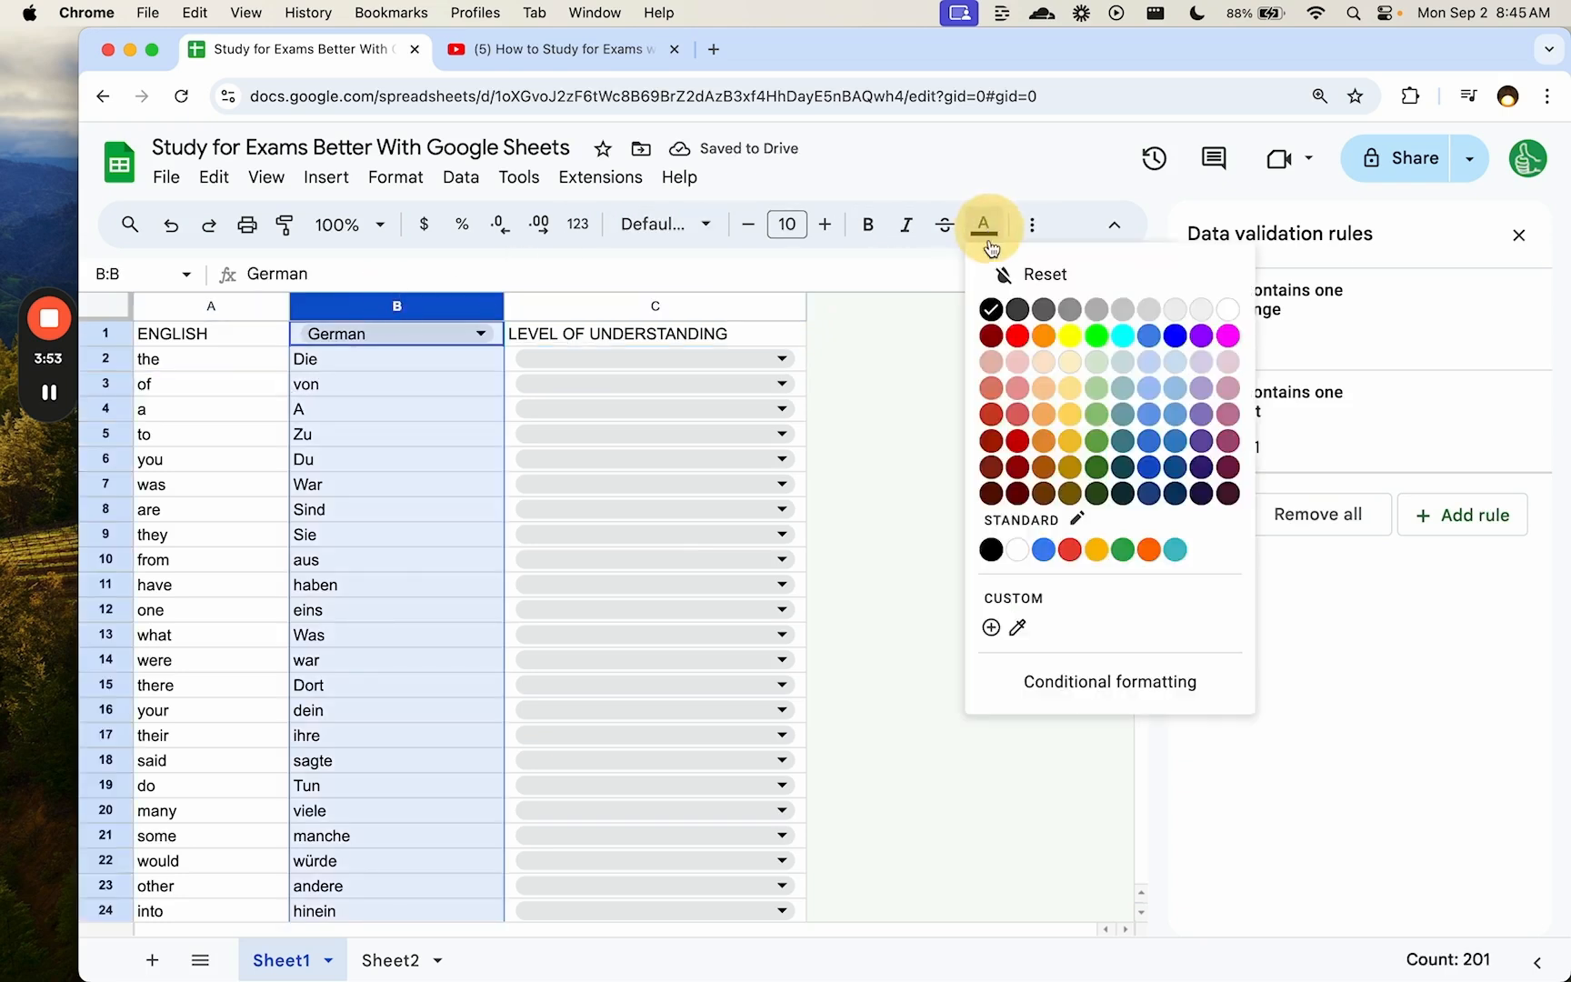
{"action": "left_click", "coordinate": [1228, 310]}
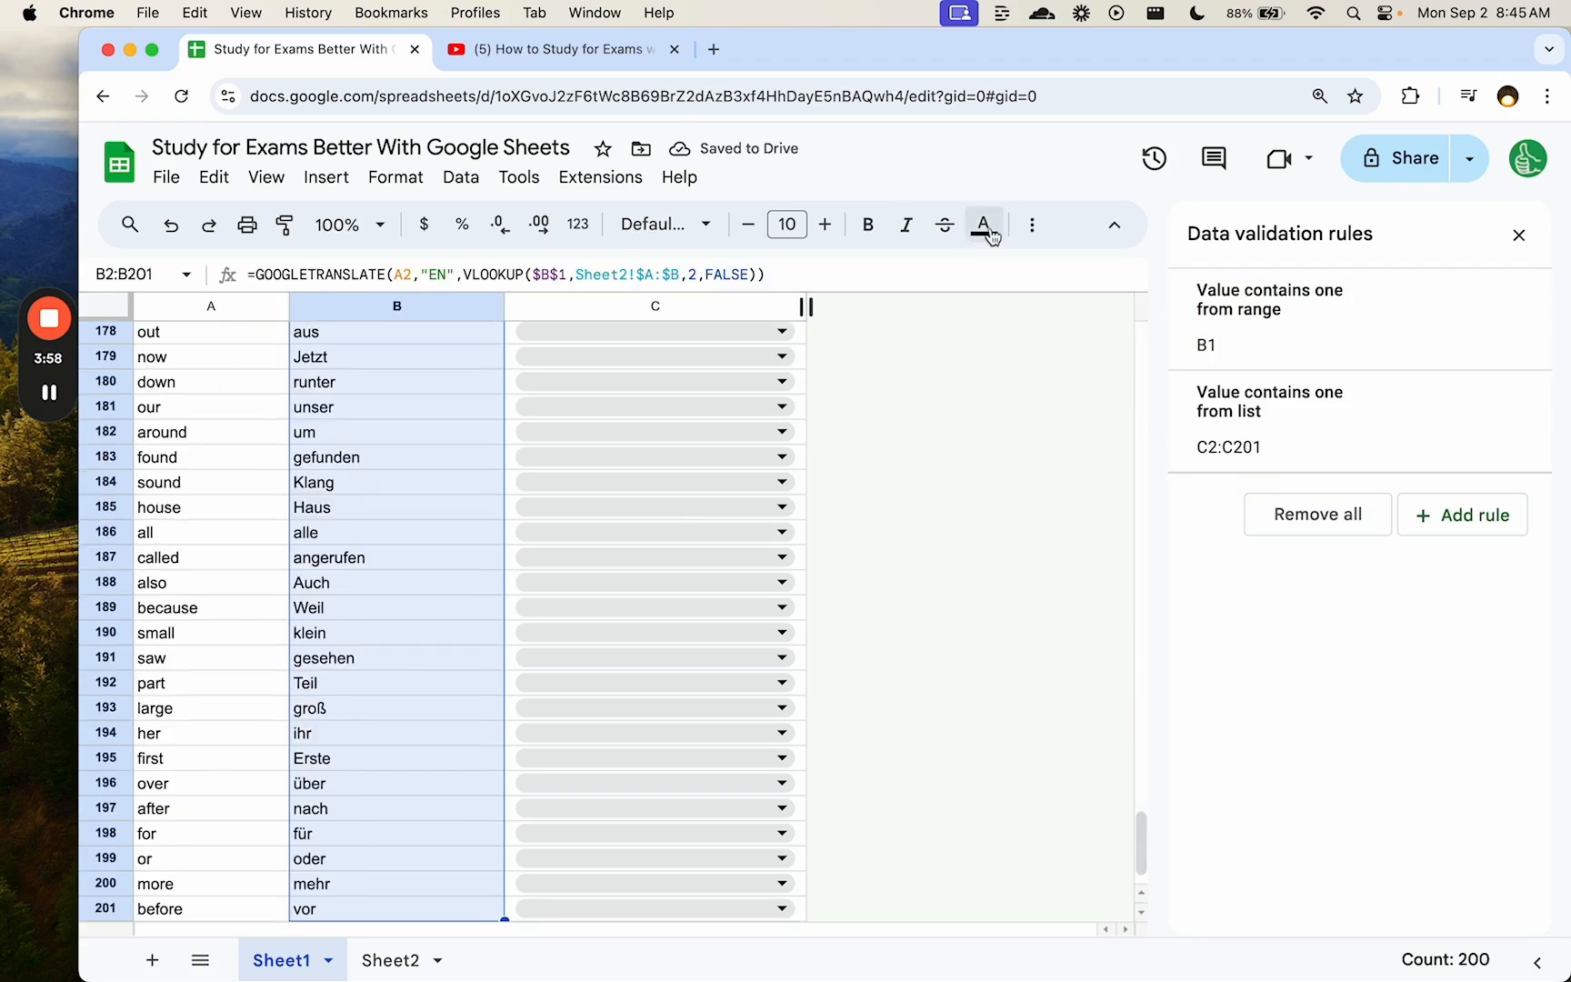
{"action": "left_click", "coordinate": [985, 227]}
{"action": "left_click", "coordinate": [1225, 310]}
- Step through cells A2 and B2 to confirm the translations are hidden
{"action": "scroll", "coordinate": [262, 400], "scroll_direction": "up", "scroll_amount": 20}
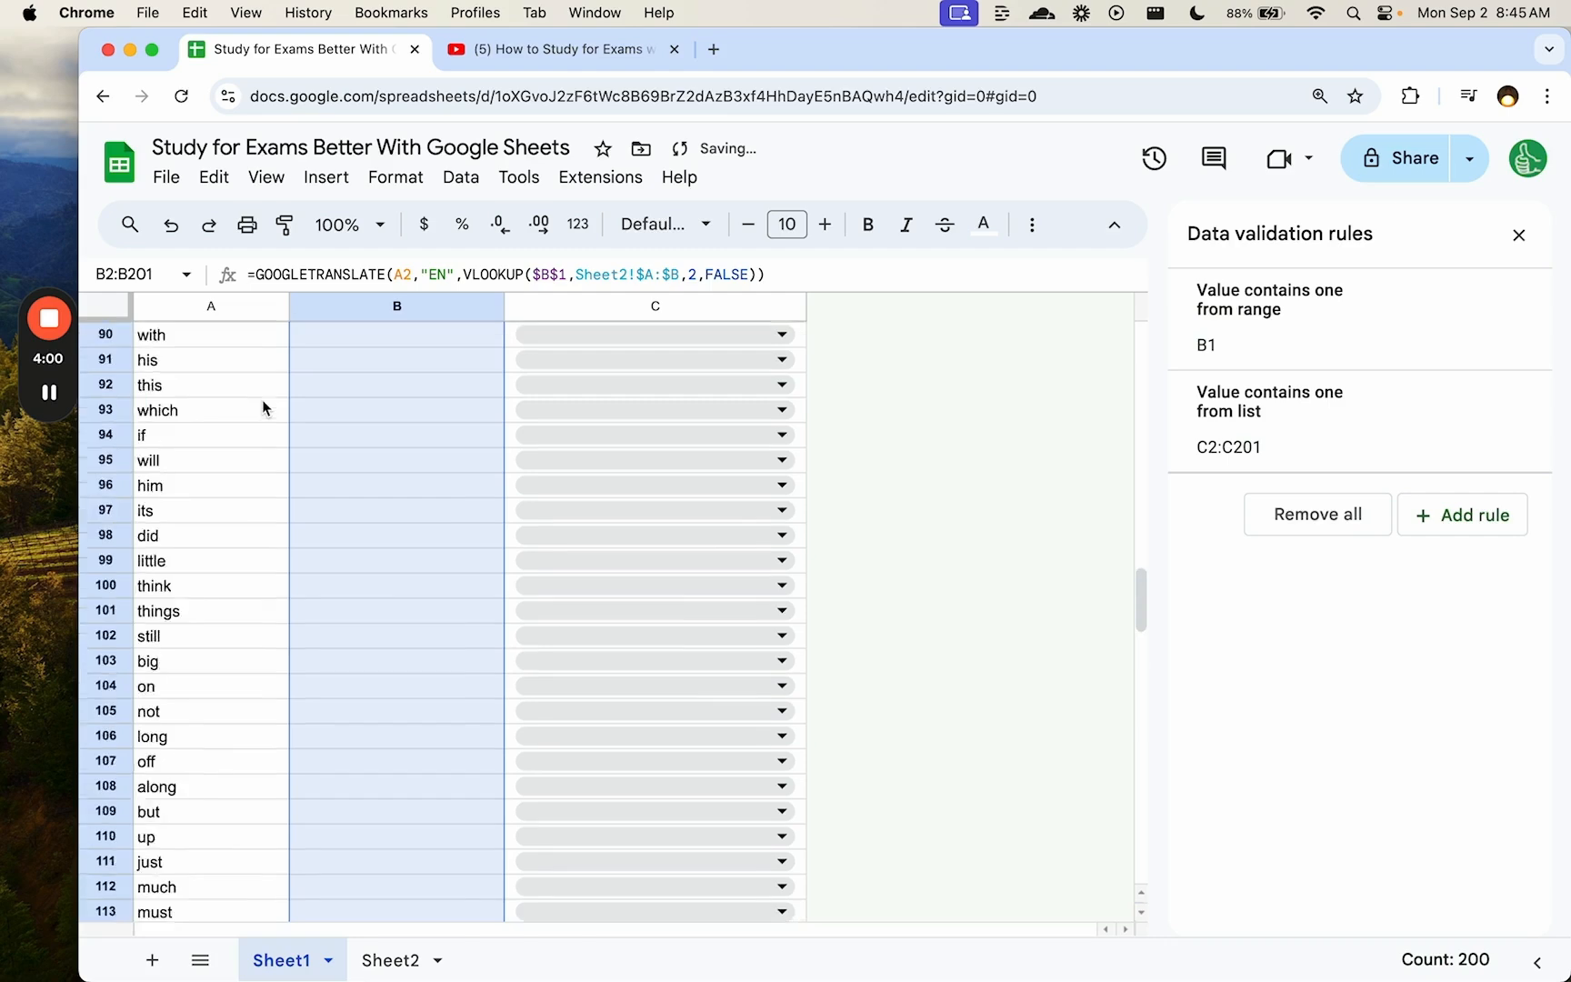
{"action": "left_click", "coordinate": [217, 363]}
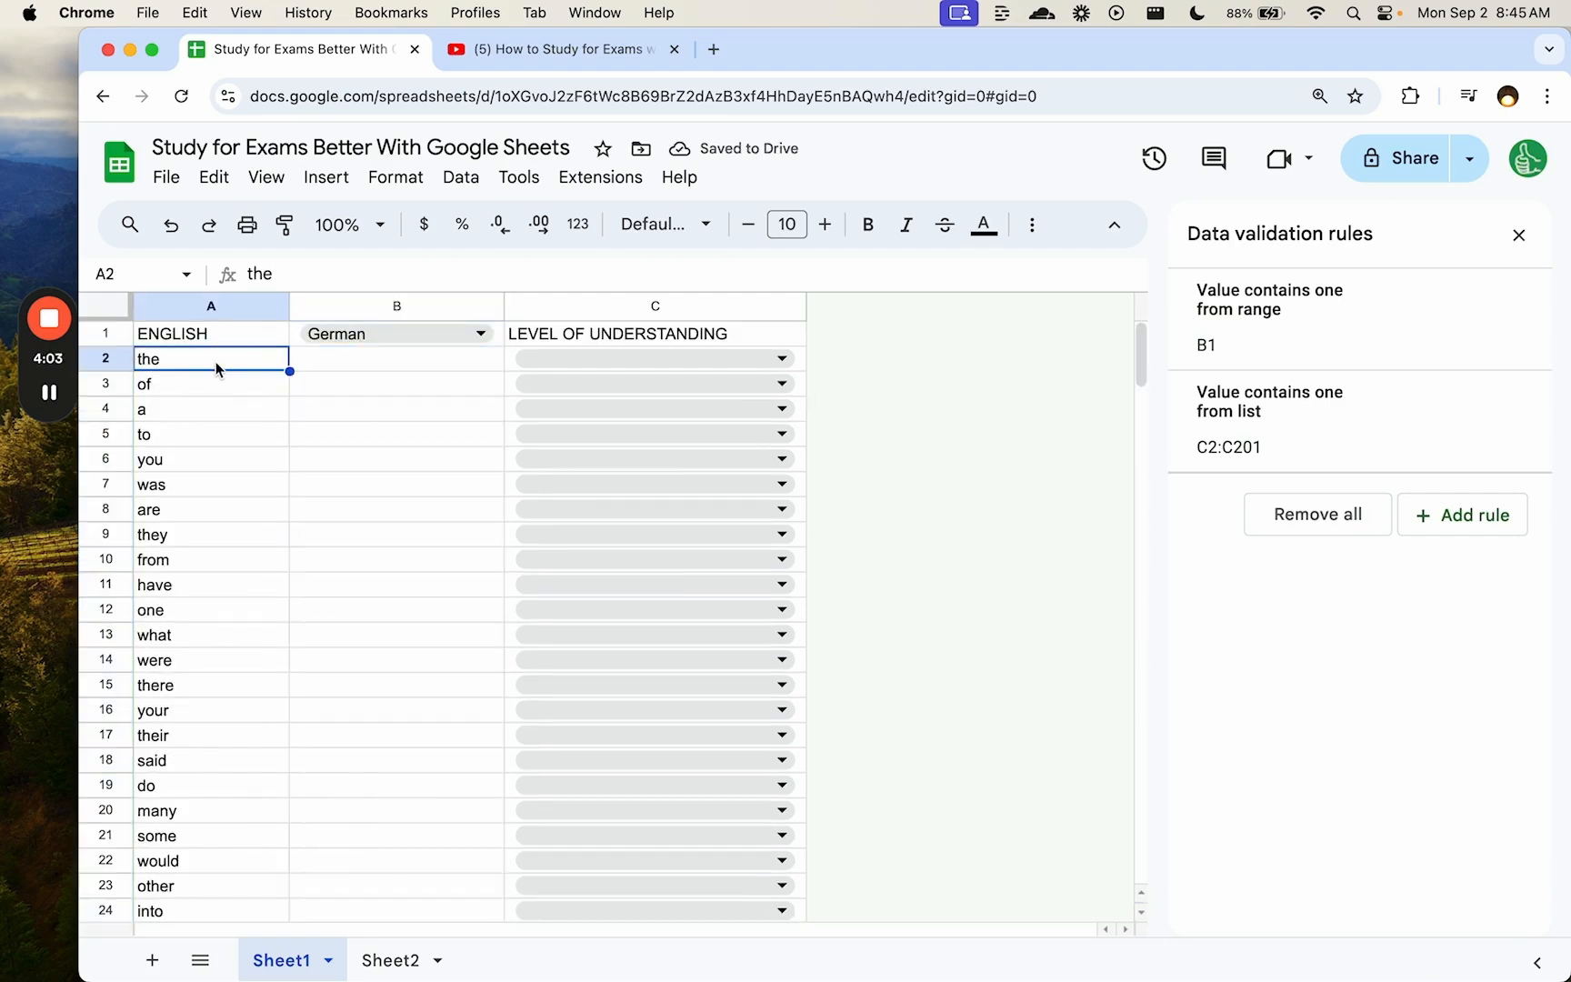
{"action": "key", "text": "Right"}
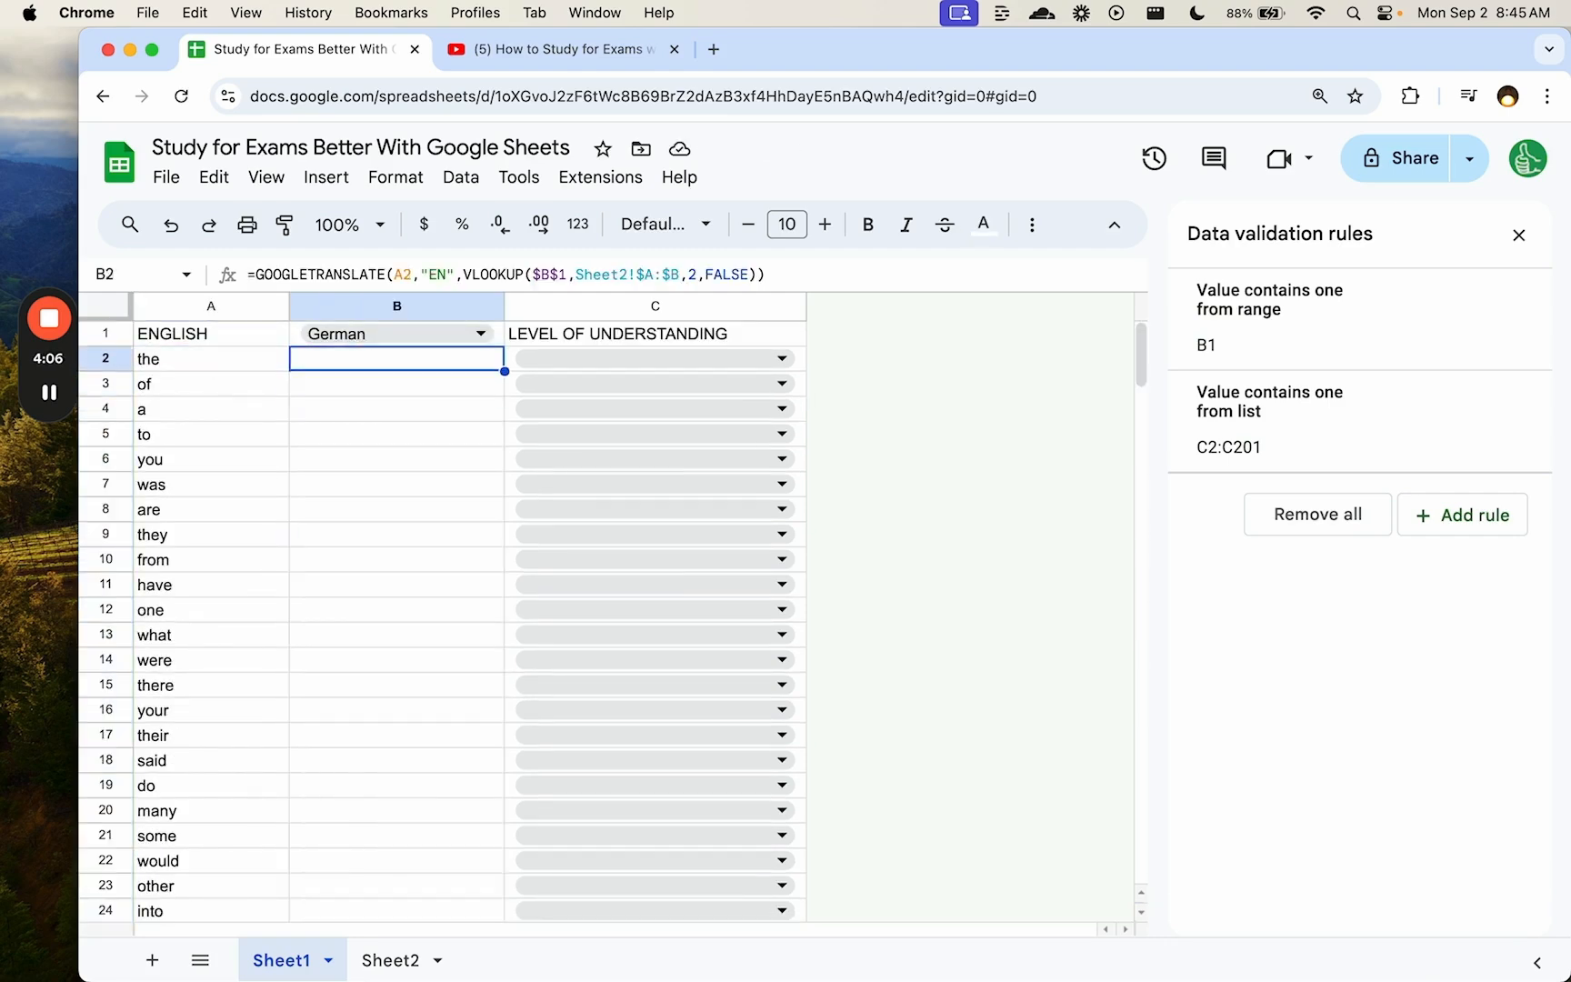
{"action": "key", "text": "Down"}
{"action": "key", "text": "Down"}
{"action": "key", "text": "Down"}
{"action": "key", "text": "Down"}
{"action": "key", "text": "Down"}
{"action": "key", "text": "Down"}
{"action": "key", "text": "Up"}
{"action": "key", "text": "Up"}
{"action": "key", "text": "Up"}
{"action": "key", "text": "Up"}
{"action": "key", "text": "Up"}
{"action": "key", "text": "Up"}
- Rate 'the' as Good in C2 and reapply a text colour to B3
{"action": "left_click", "coordinate": [277, 364]}
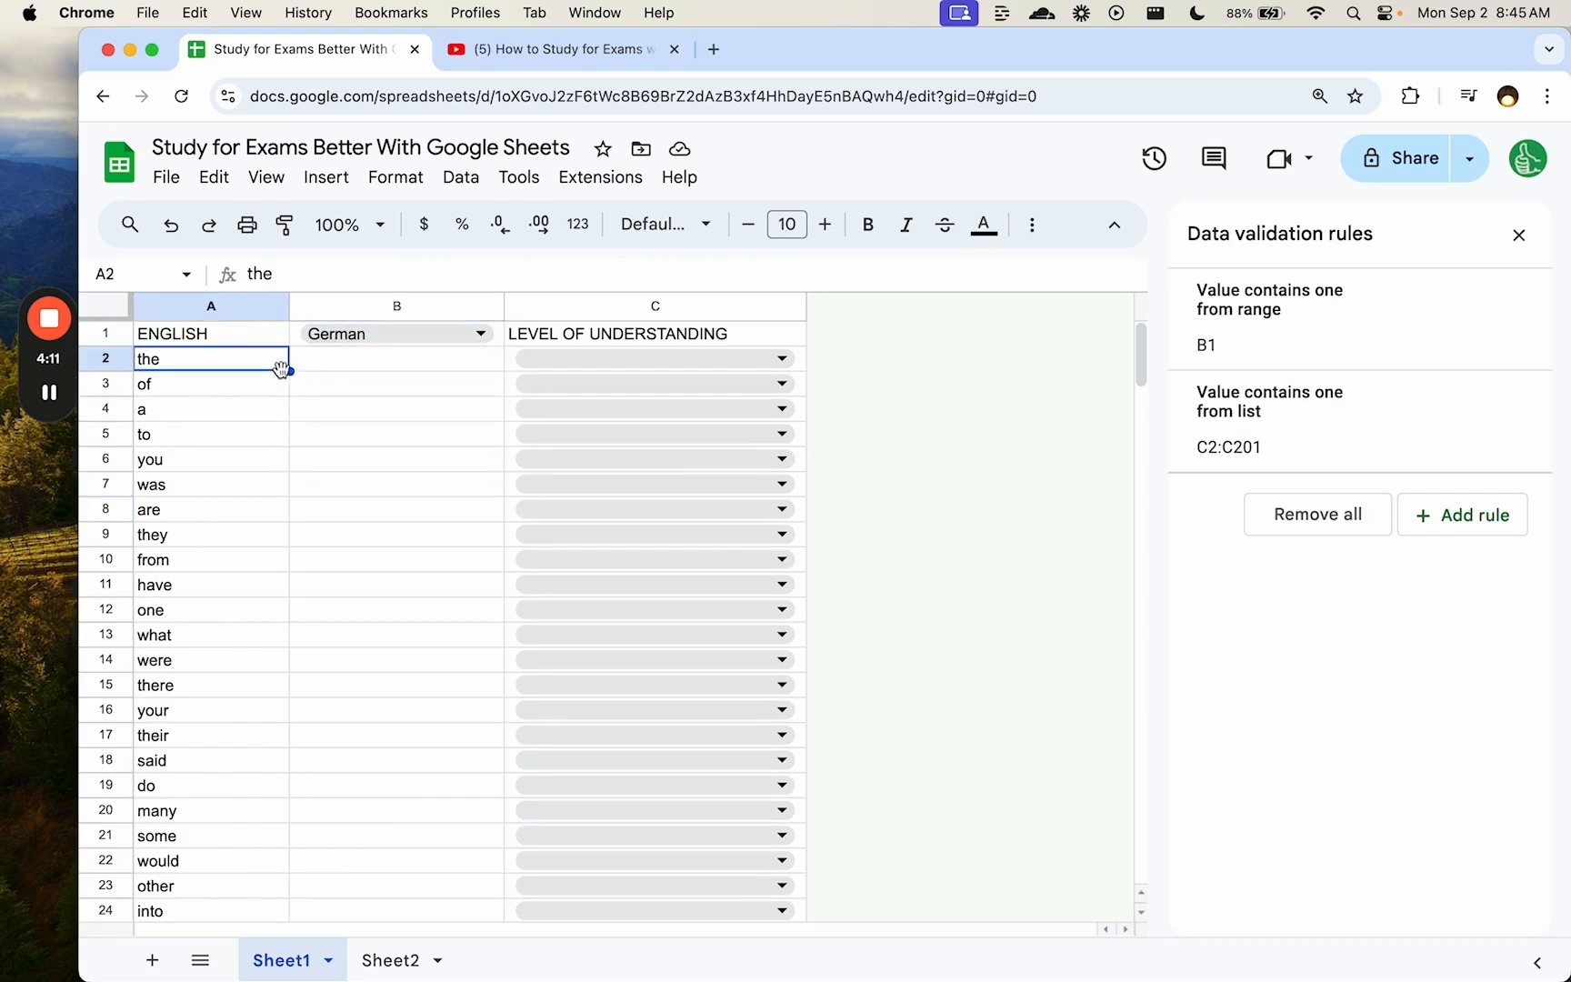
{"action": "left_click", "coordinate": [603, 359]}
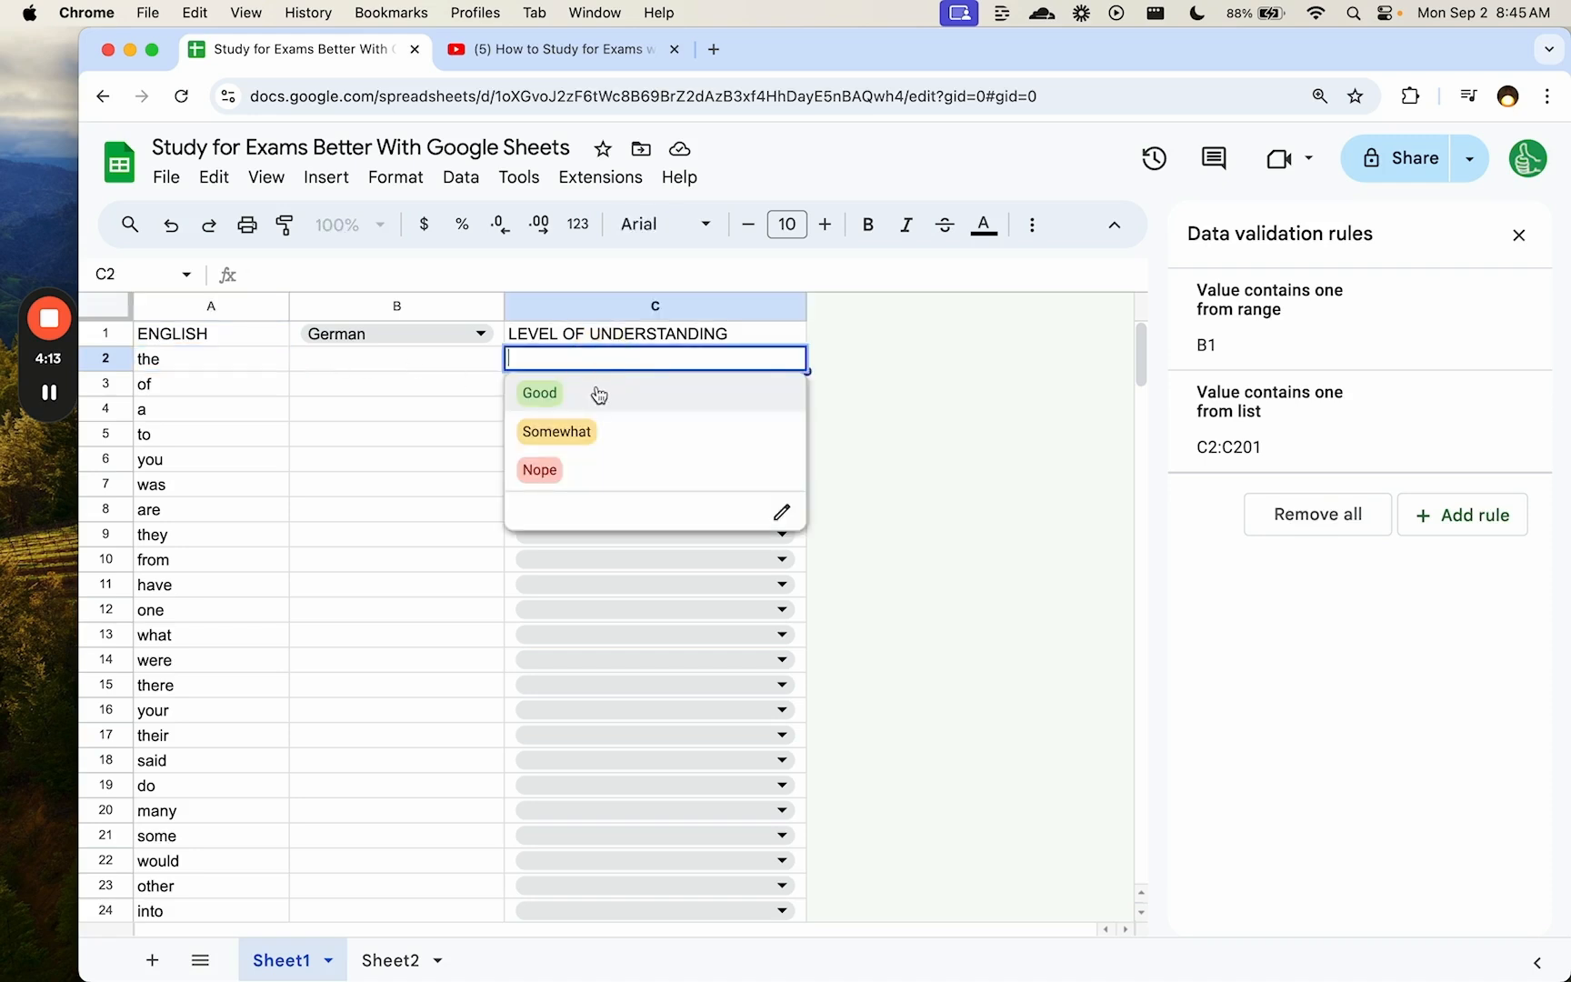
{"action": "left_click", "coordinate": [595, 400]}
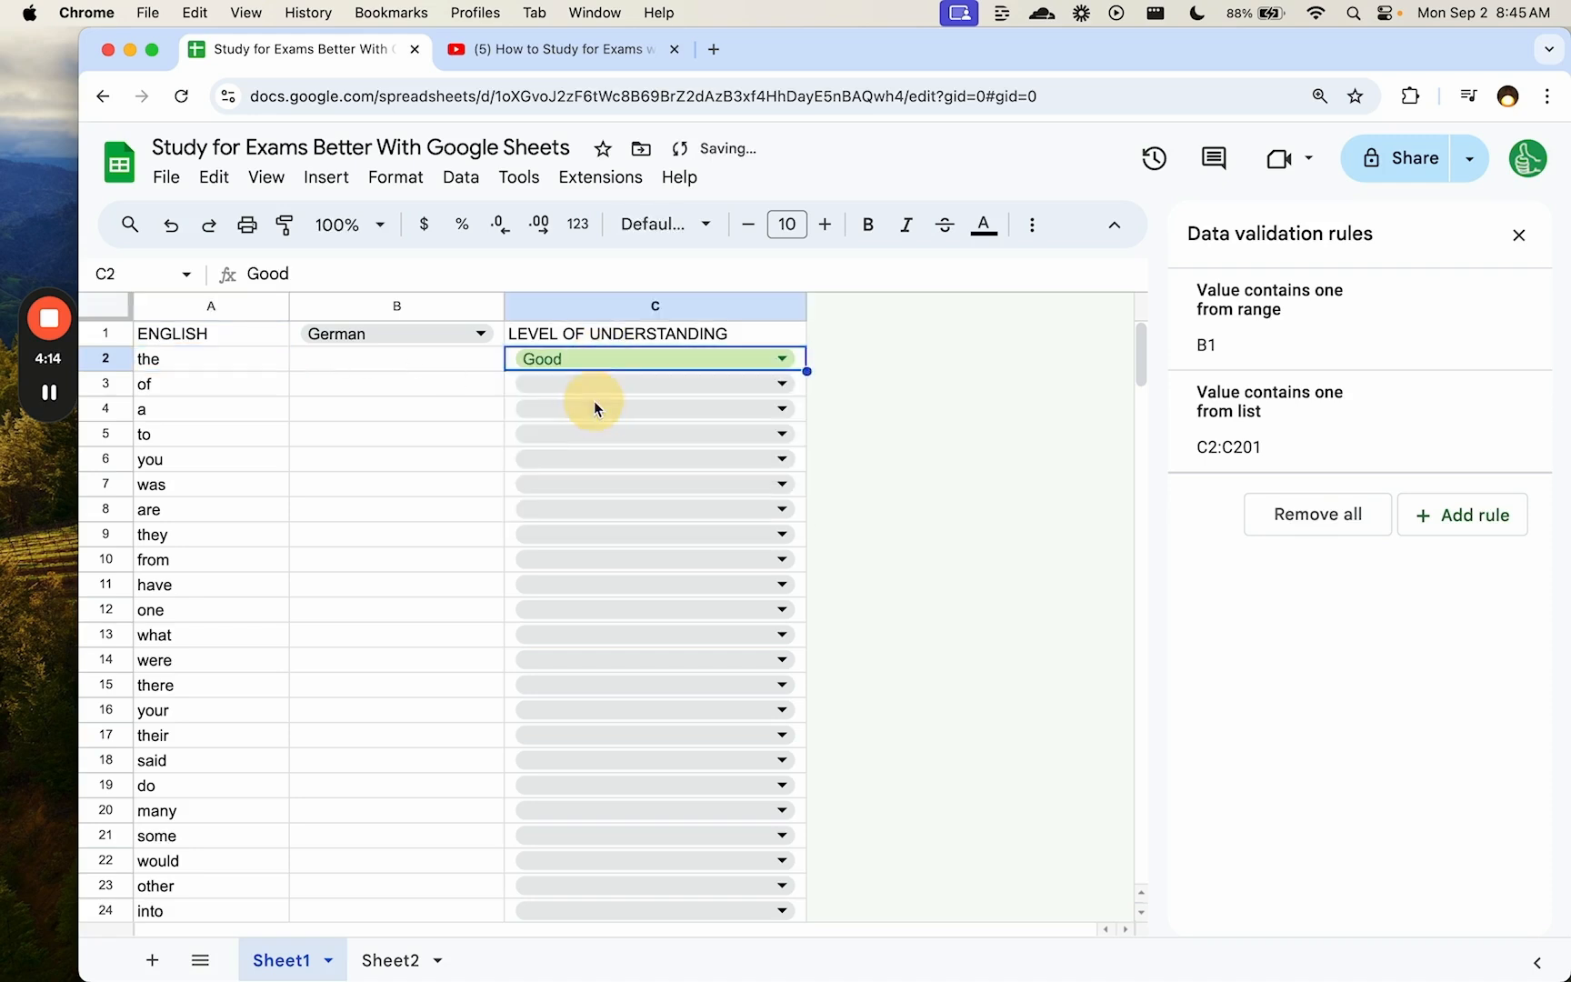
{"action": "left_click", "coordinate": [384, 382]}
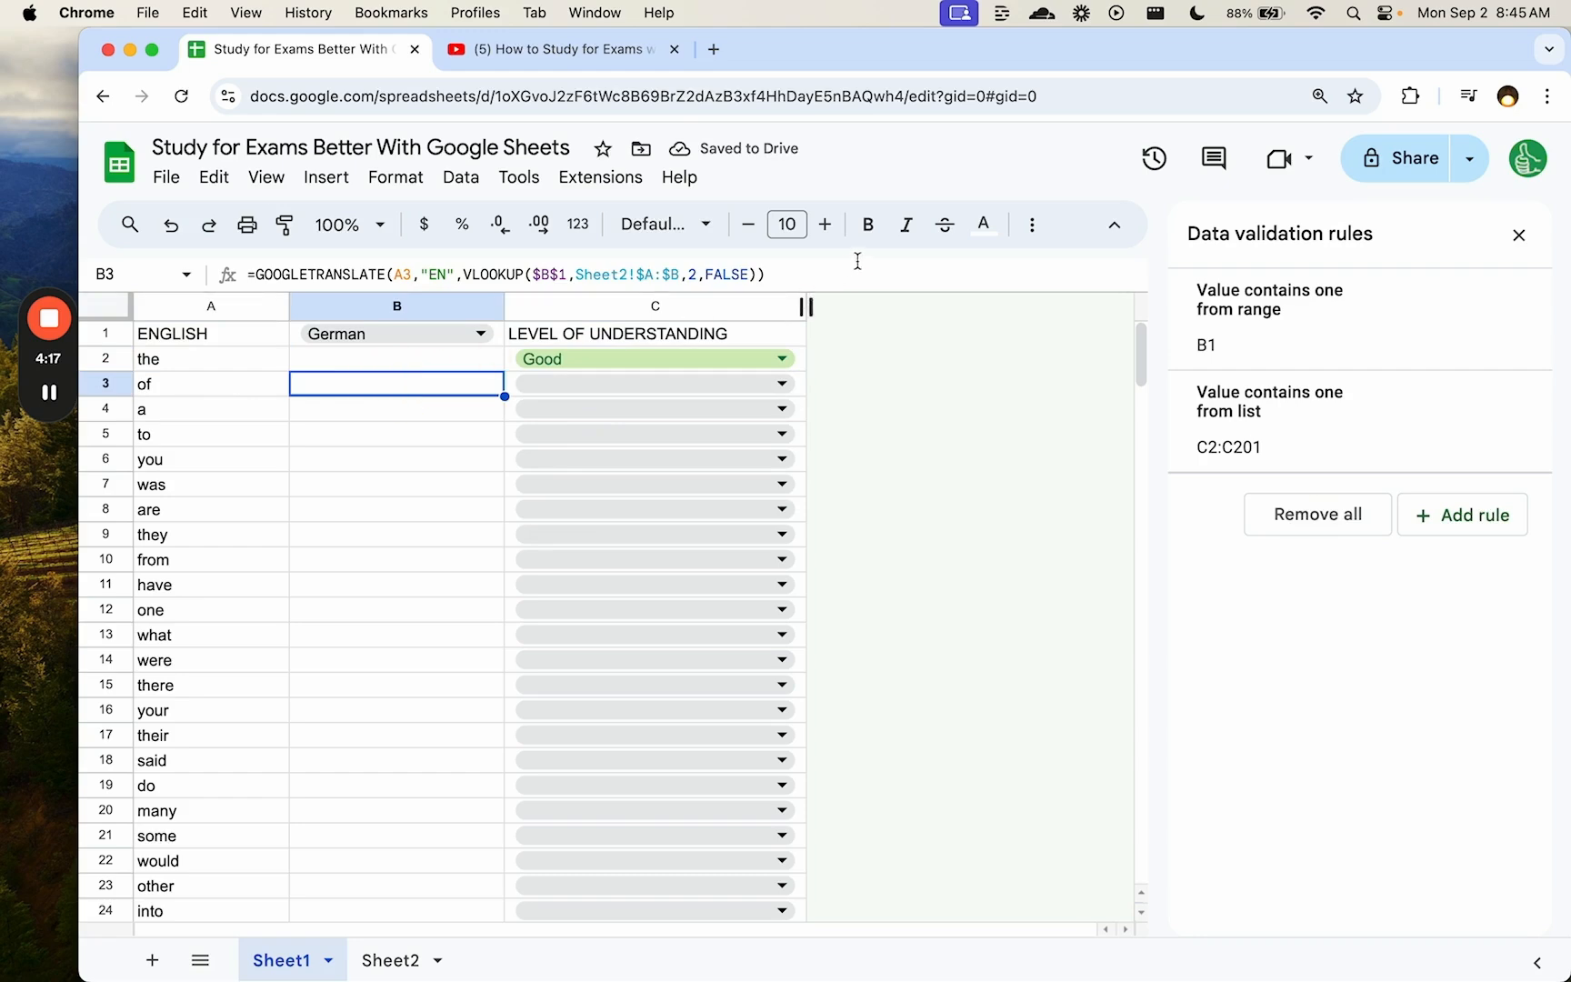
{"action": "left_click", "coordinate": [981, 241]}
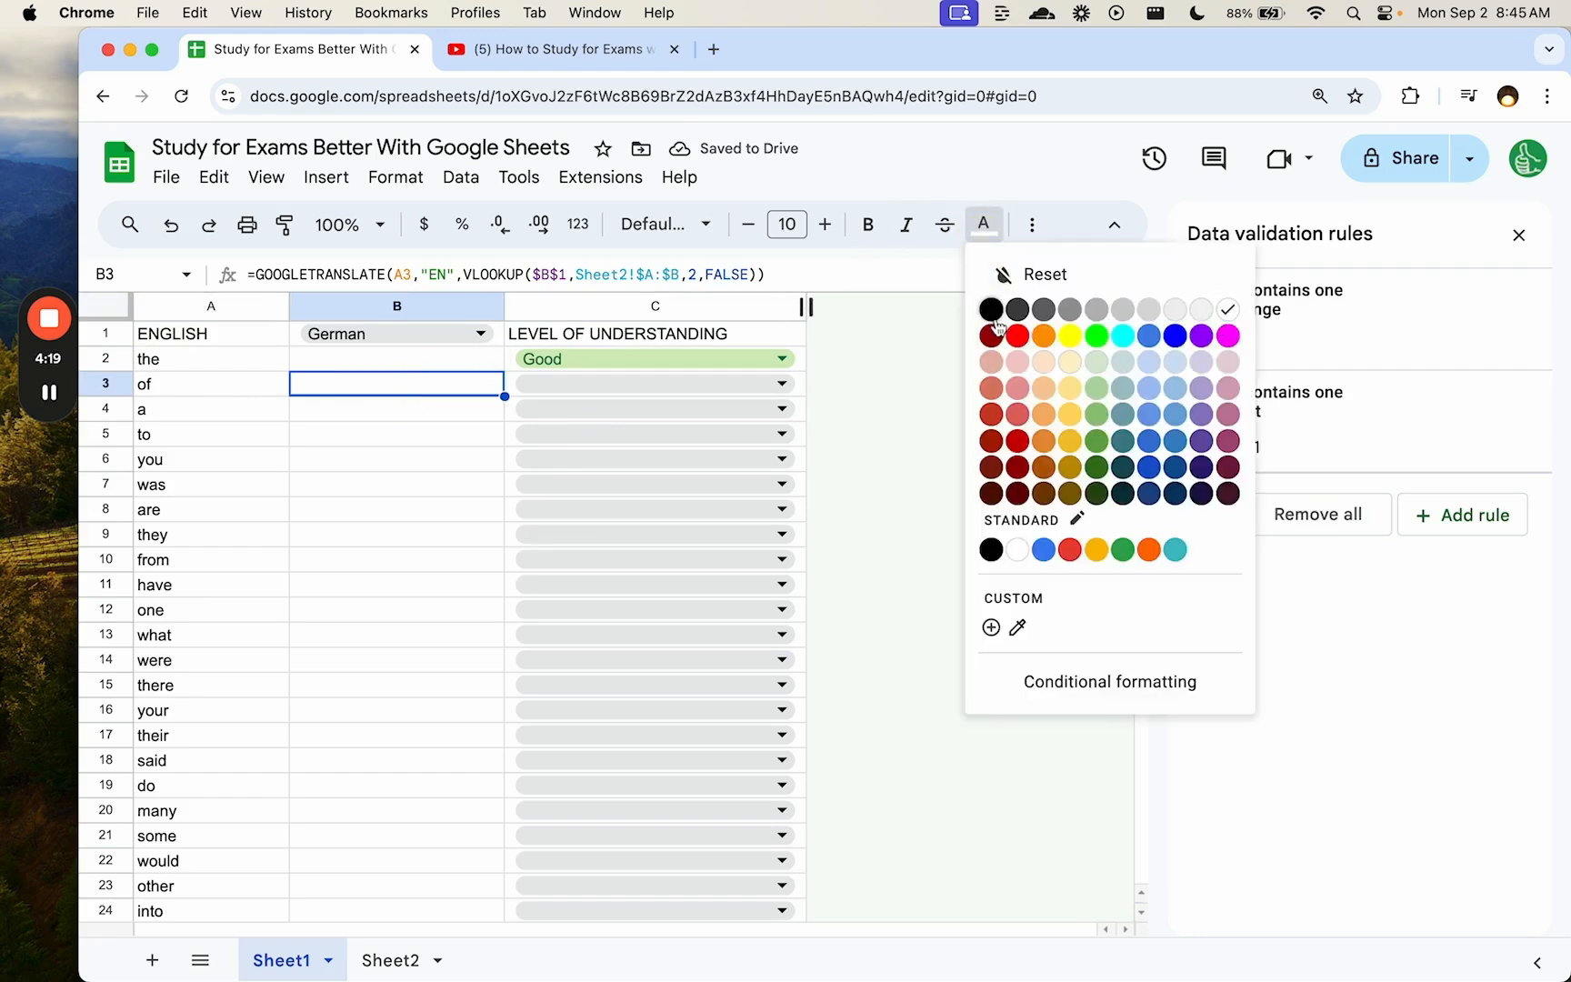
{"action": "left_click", "coordinate": [979, 348]}
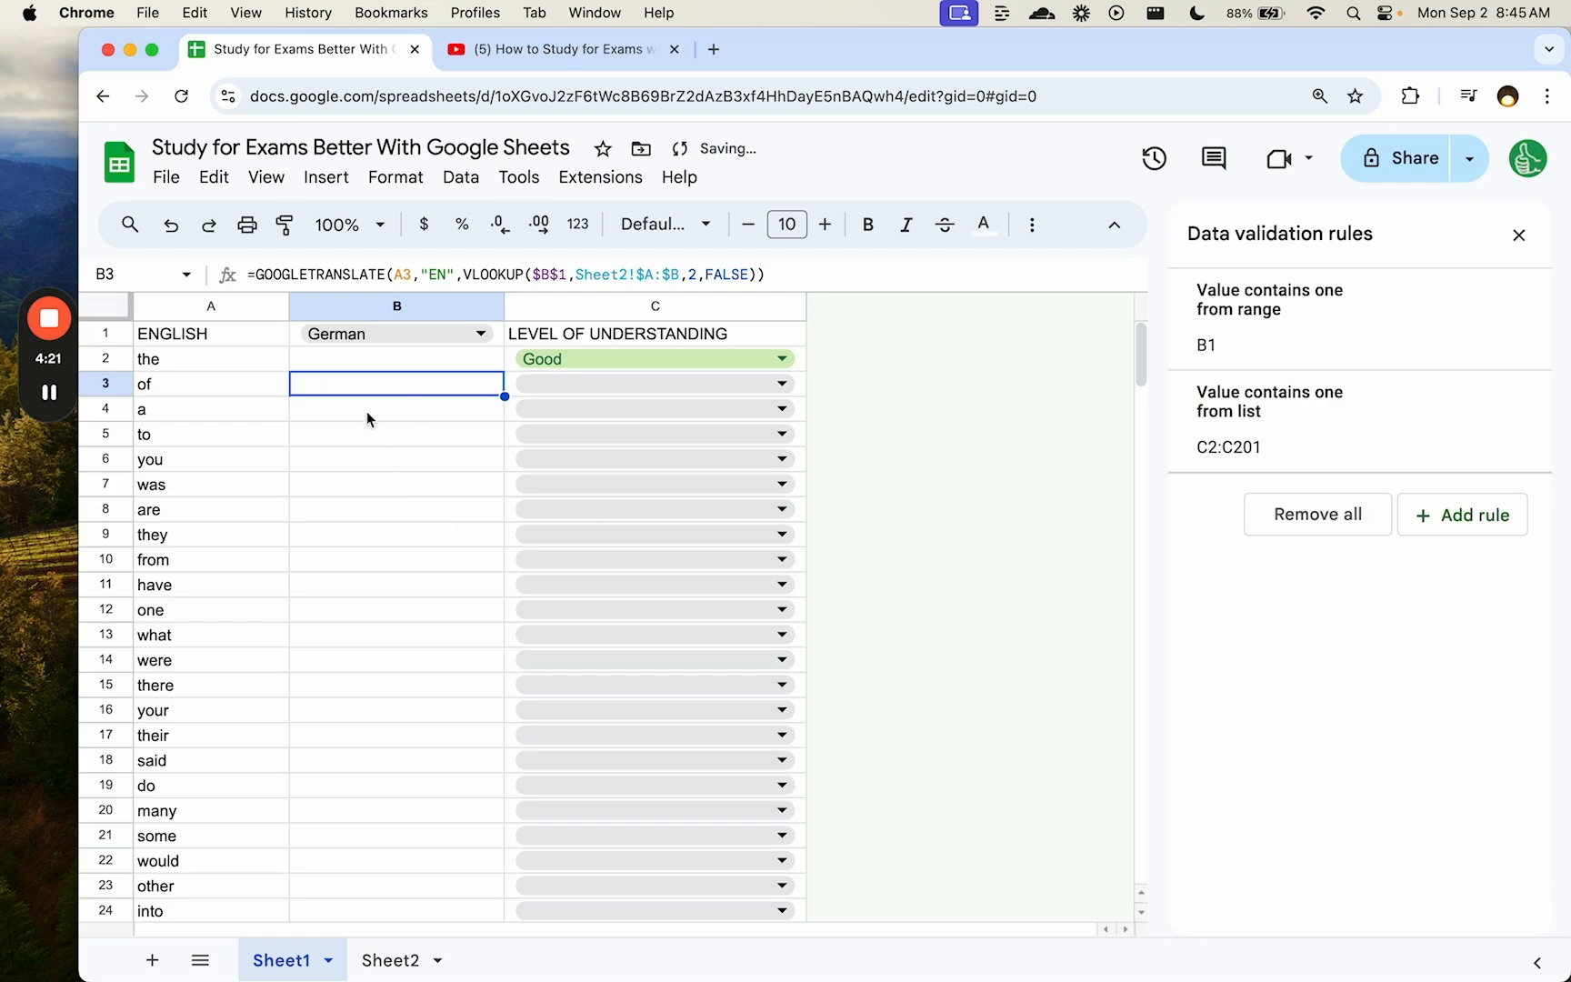
- Rate 'of' as Nope in the C3 dropdown
{"action": "left_click", "coordinate": [260, 427]}
{"action": "left_click", "coordinate": [666, 382]}
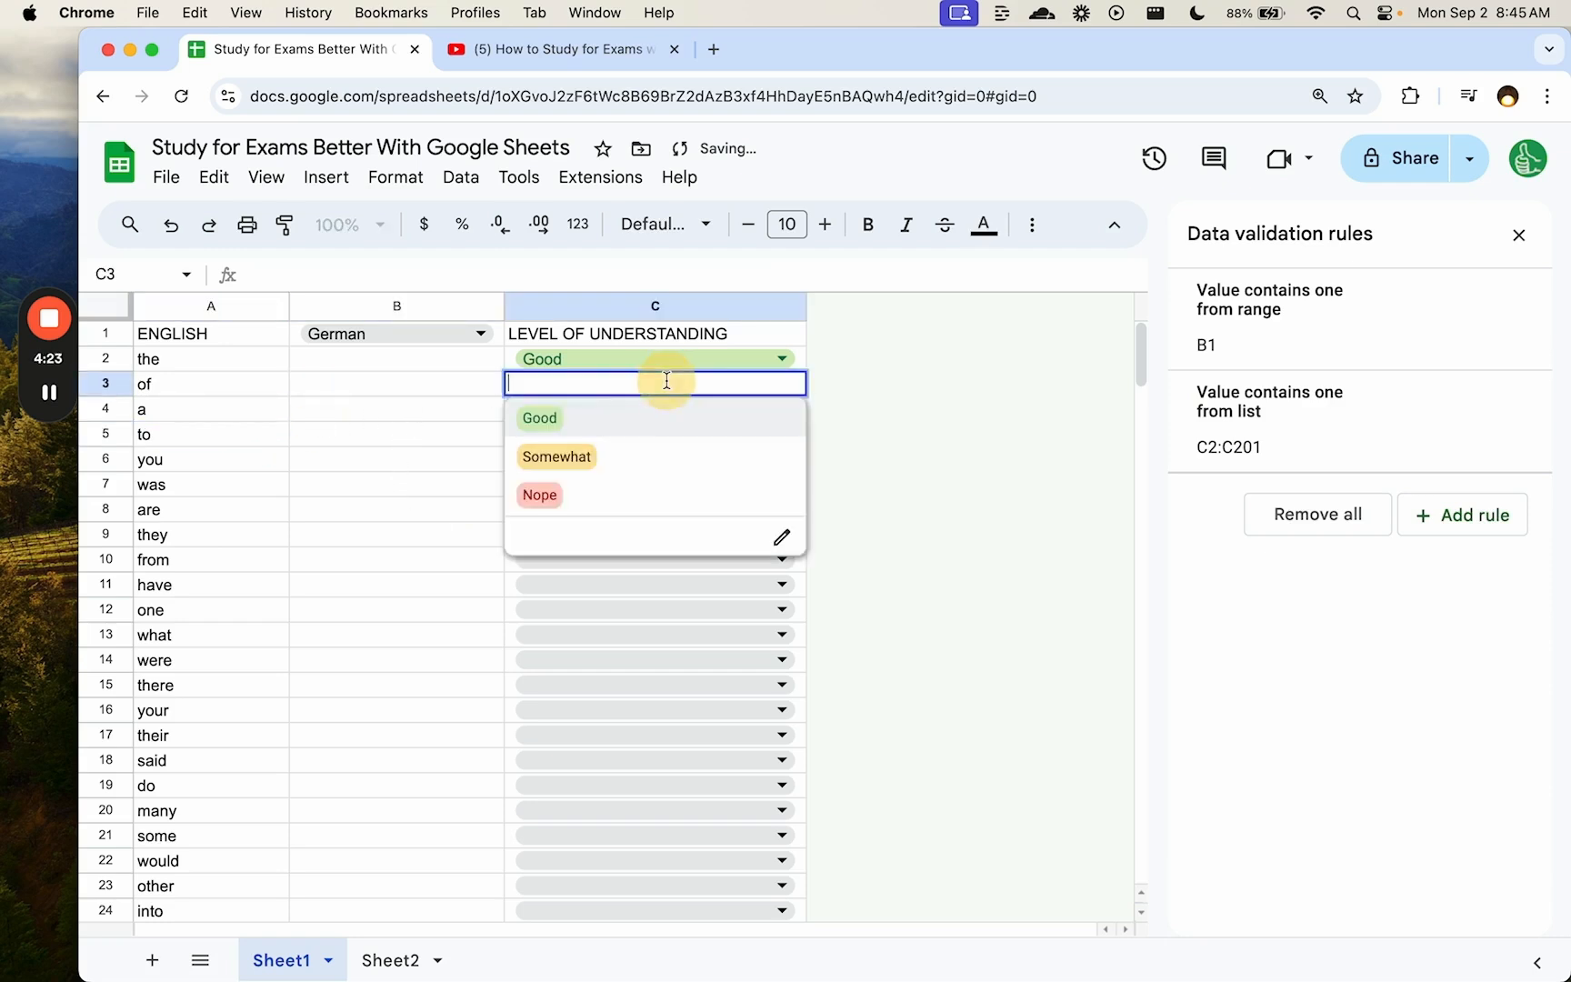
{"action": "left_click", "coordinate": [624, 491]}
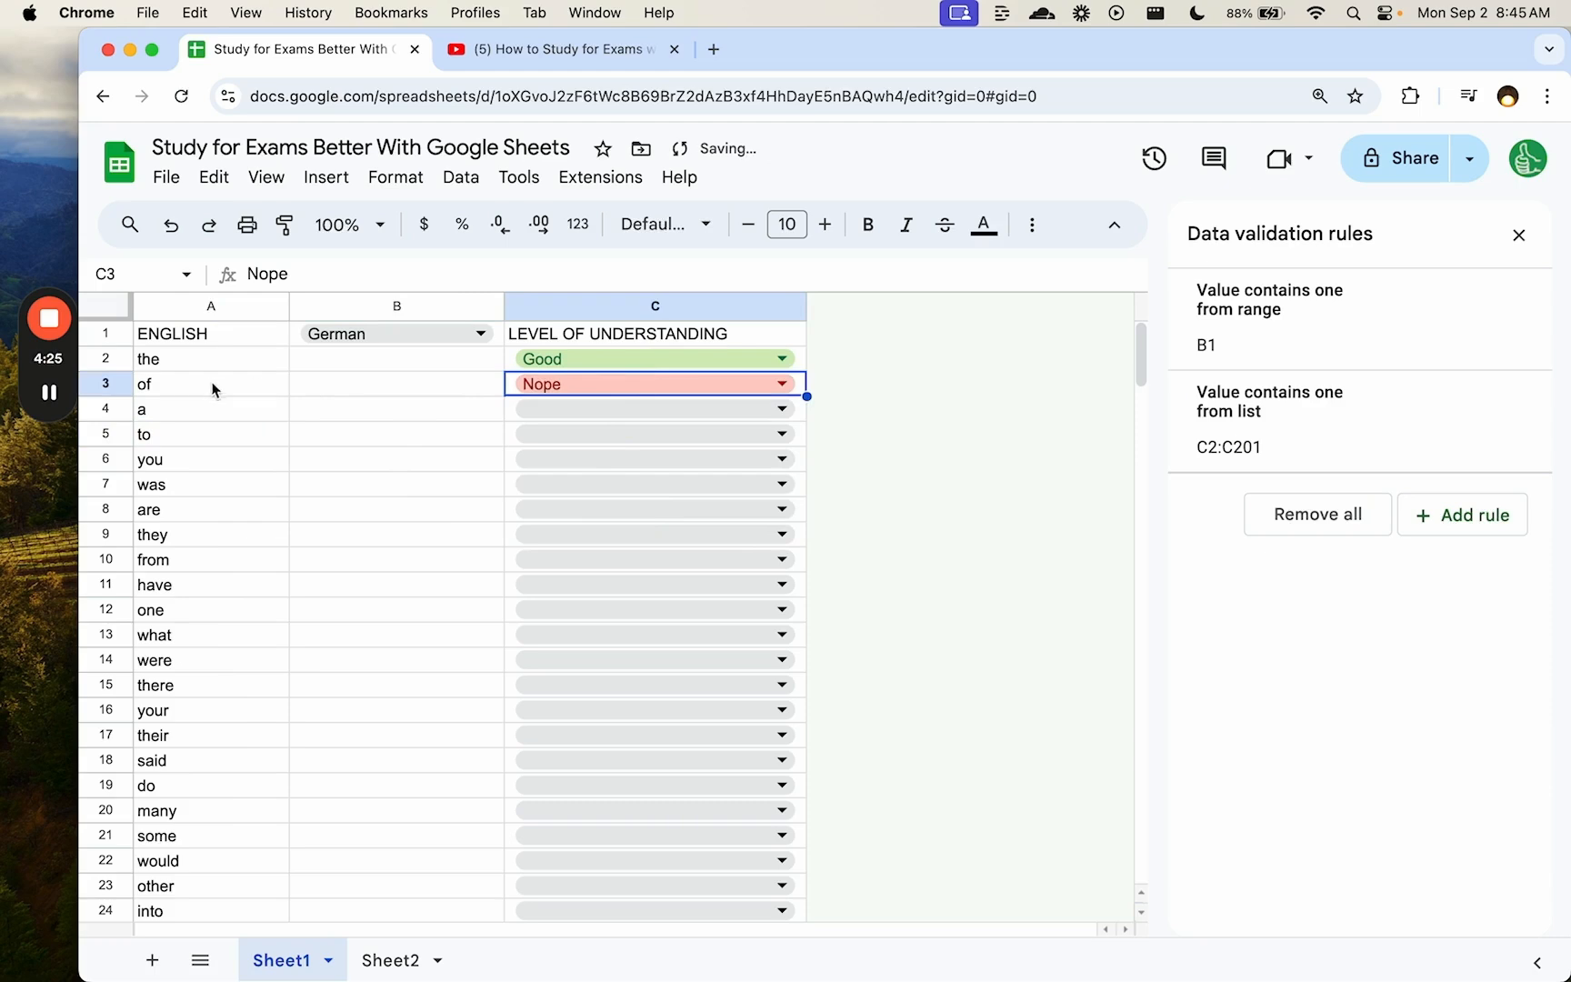
{"action": "left_click_drag", "start_coordinate": [193, 362], "coordinate": [725, 396]}
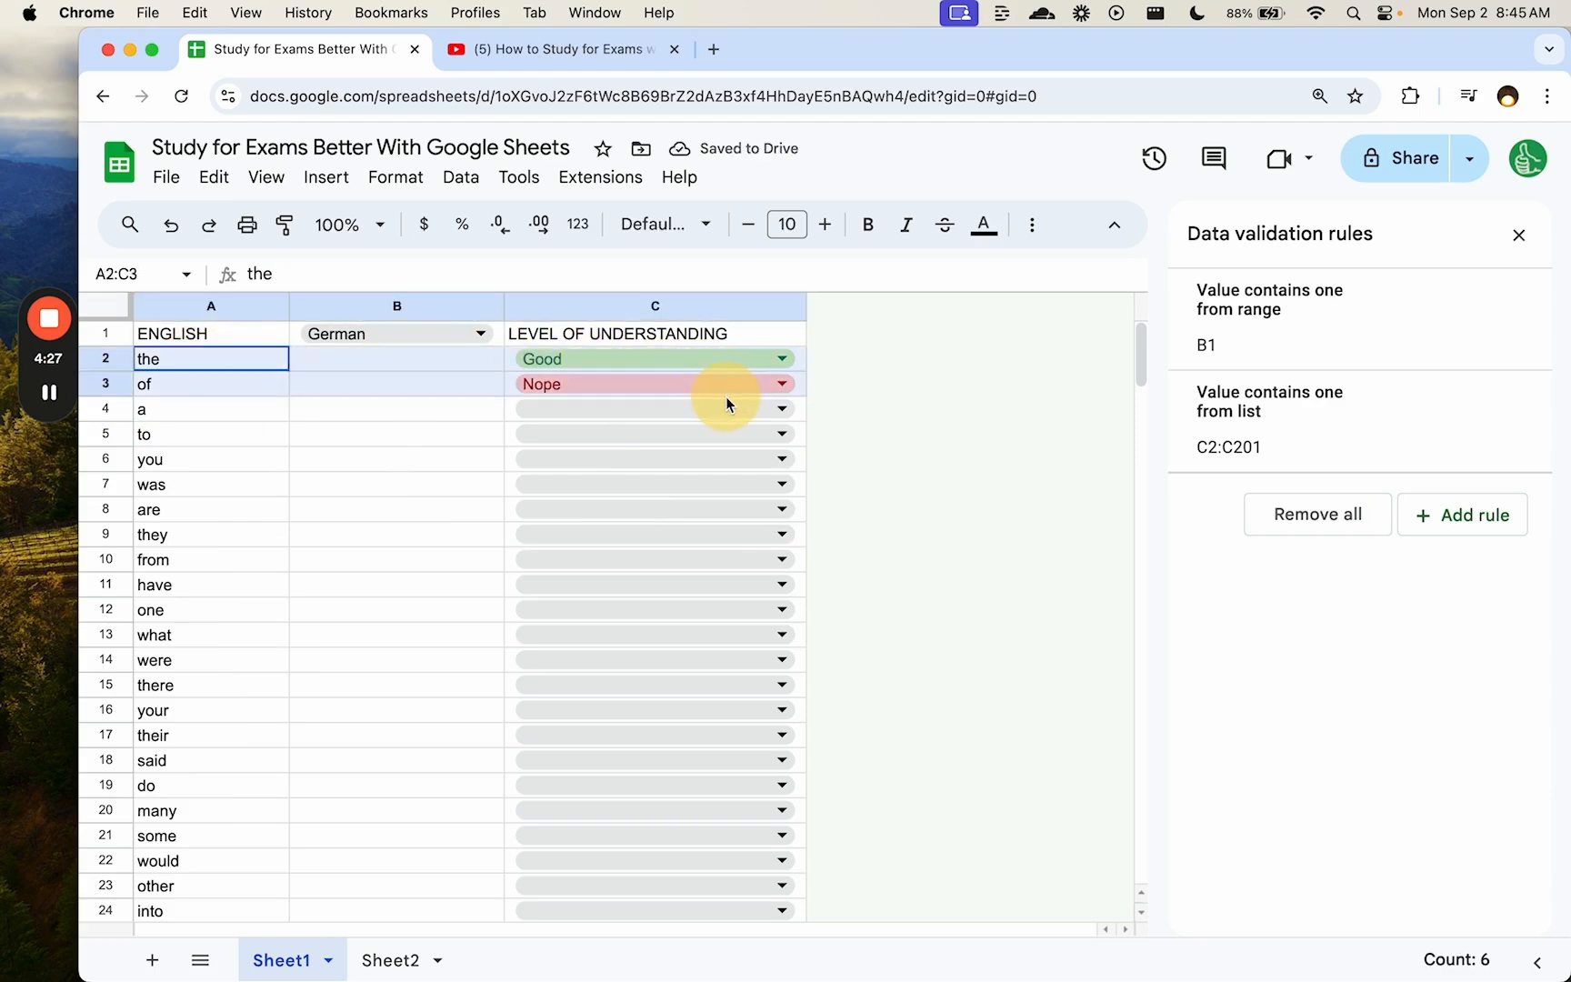
{"action": "left_click", "coordinate": [726, 307]}
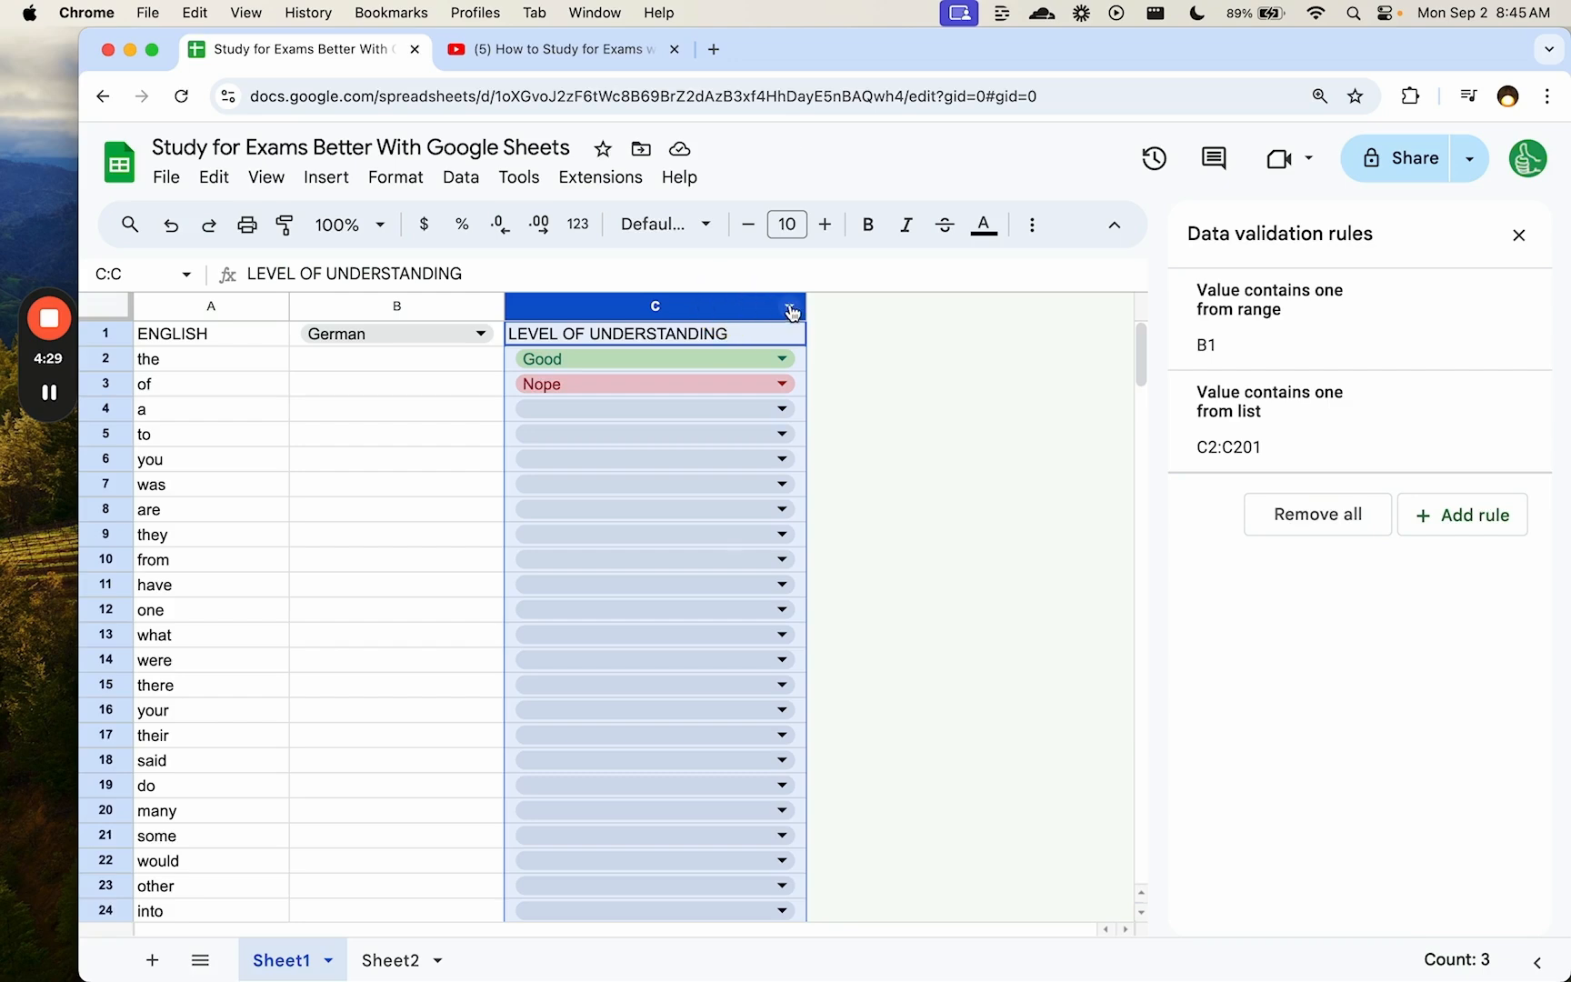
- Start a conditional formatting rule using the 'Custom formula is' condition
{"action": "left_click", "coordinate": [393, 178]}
{"action": "left_click", "coordinate": [505, 624]}
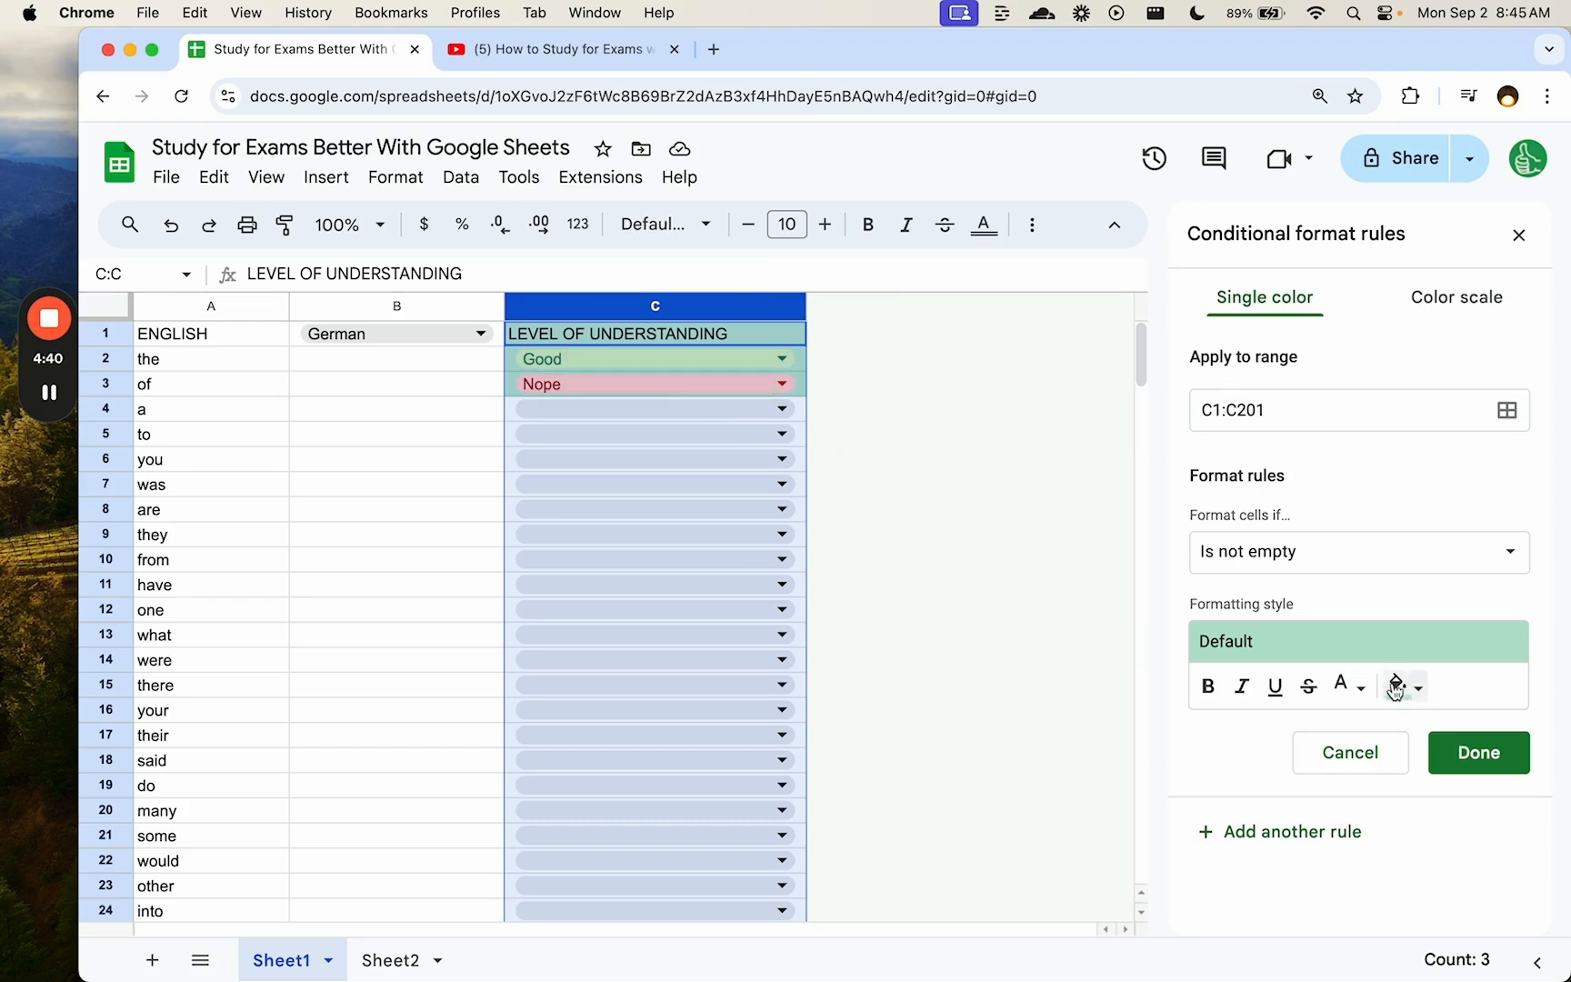
{"action": "left_click", "coordinate": [1348, 689]}
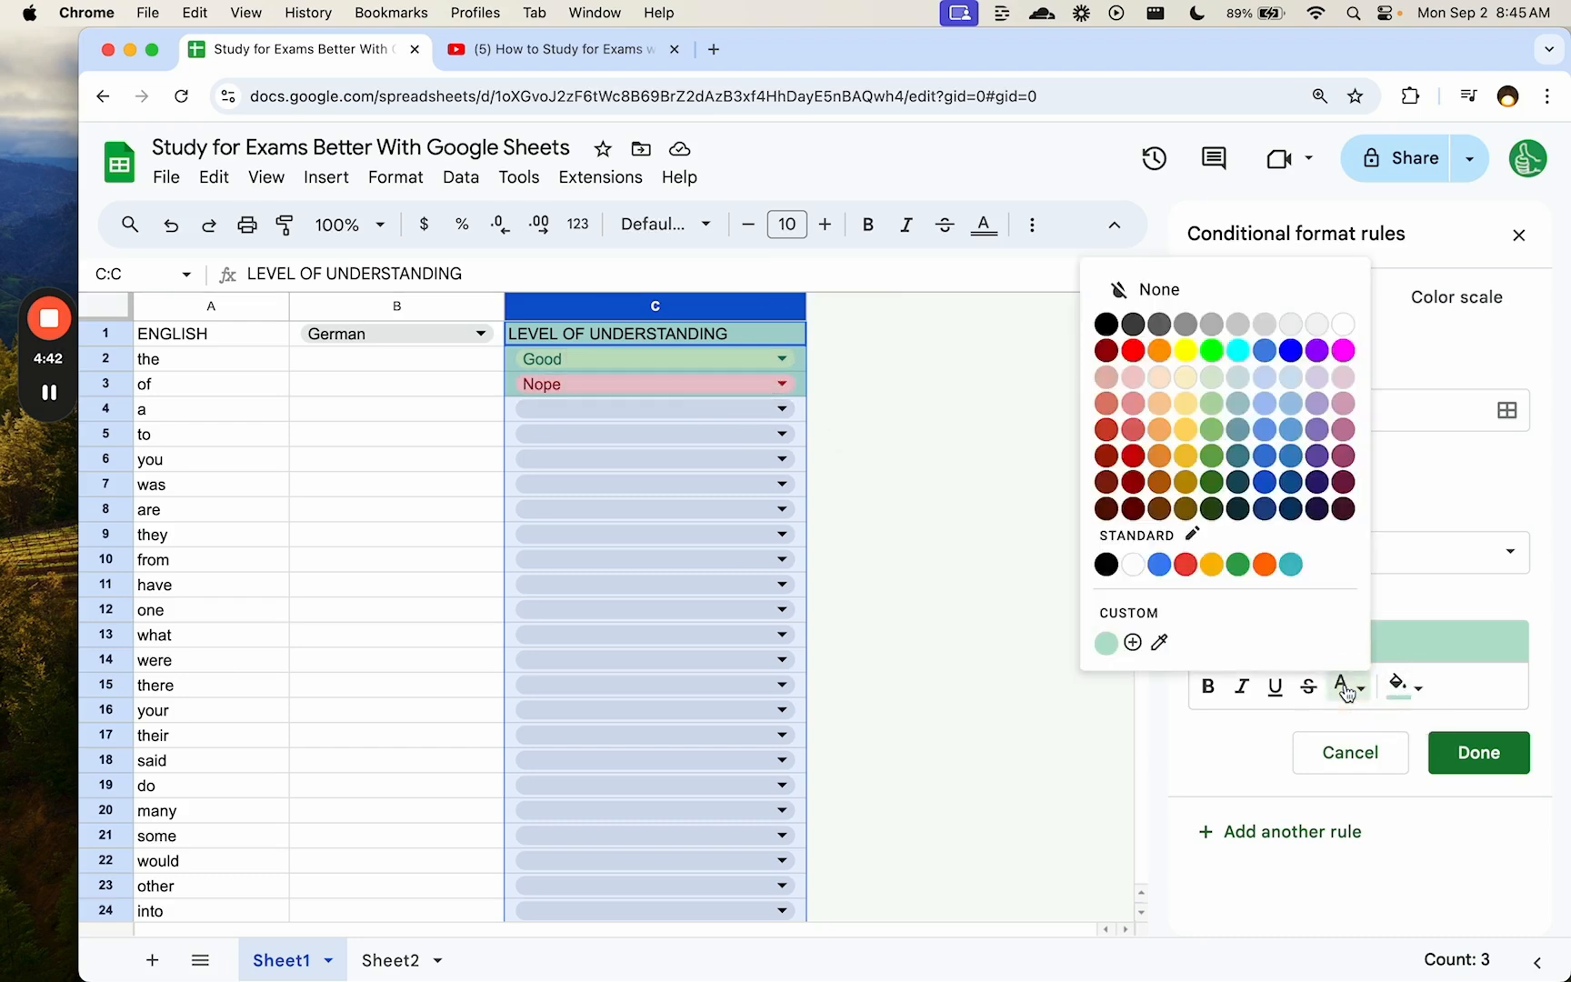
{"action": "left_click", "coordinate": [1406, 687]}
{"action": "left_click", "coordinate": [1503, 566]}
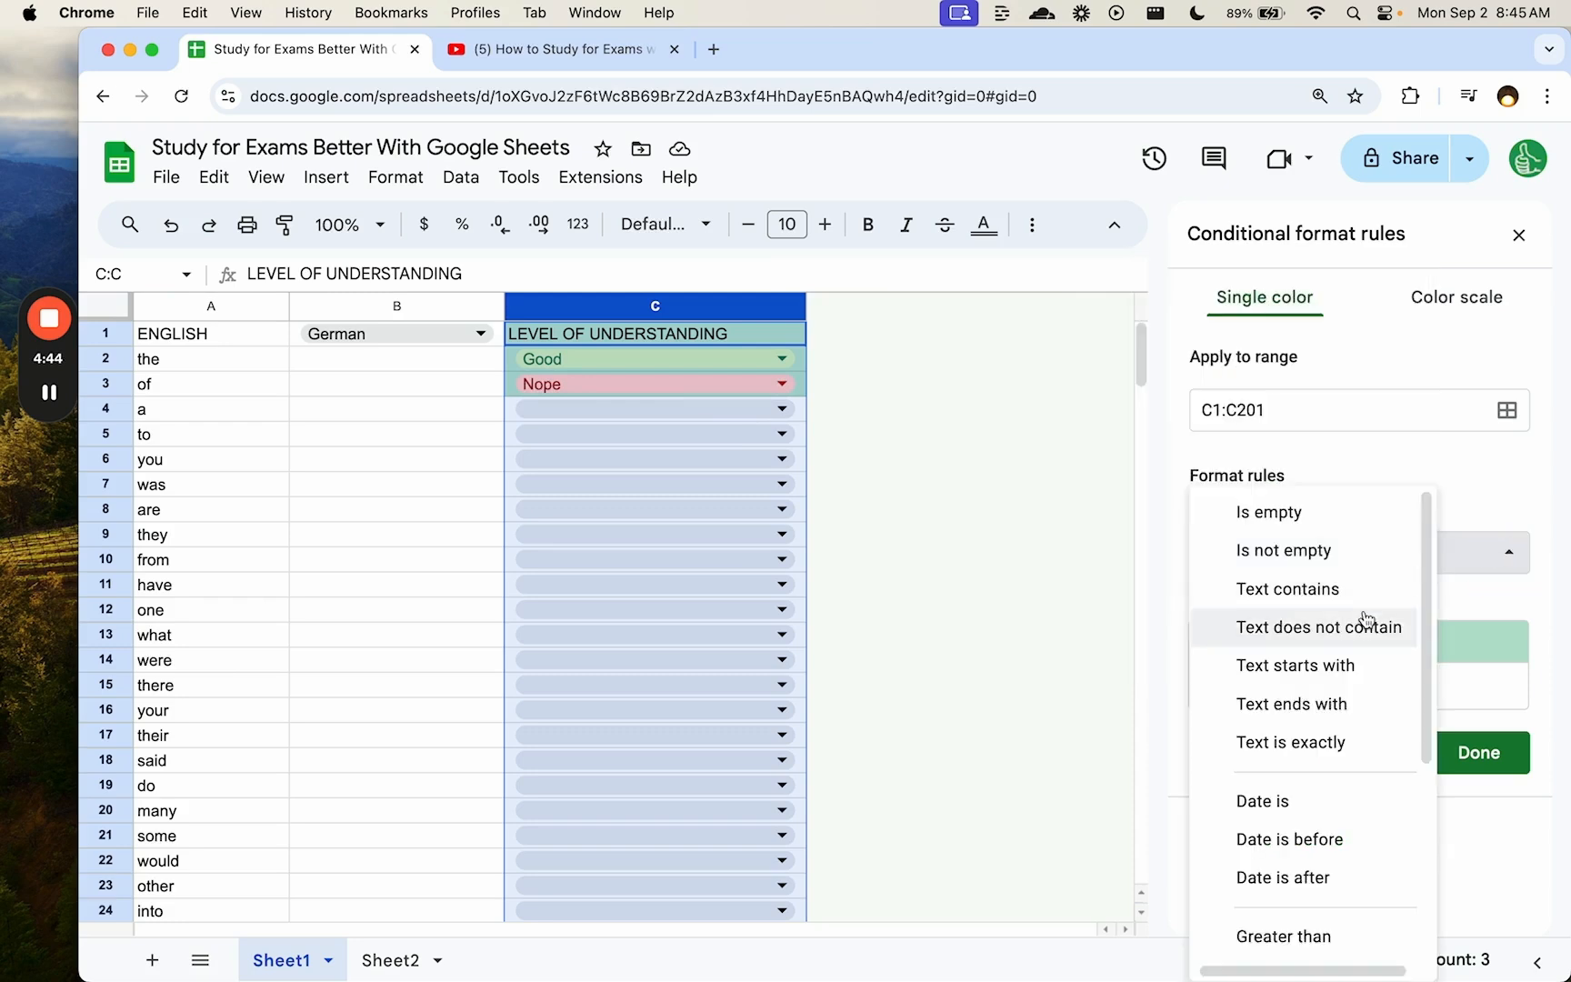
{"action": "scroll", "coordinate": [1366, 620], "scroll_direction": "down", "scroll_amount": 5}
{"action": "left_click", "coordinate": [1312, 933]}
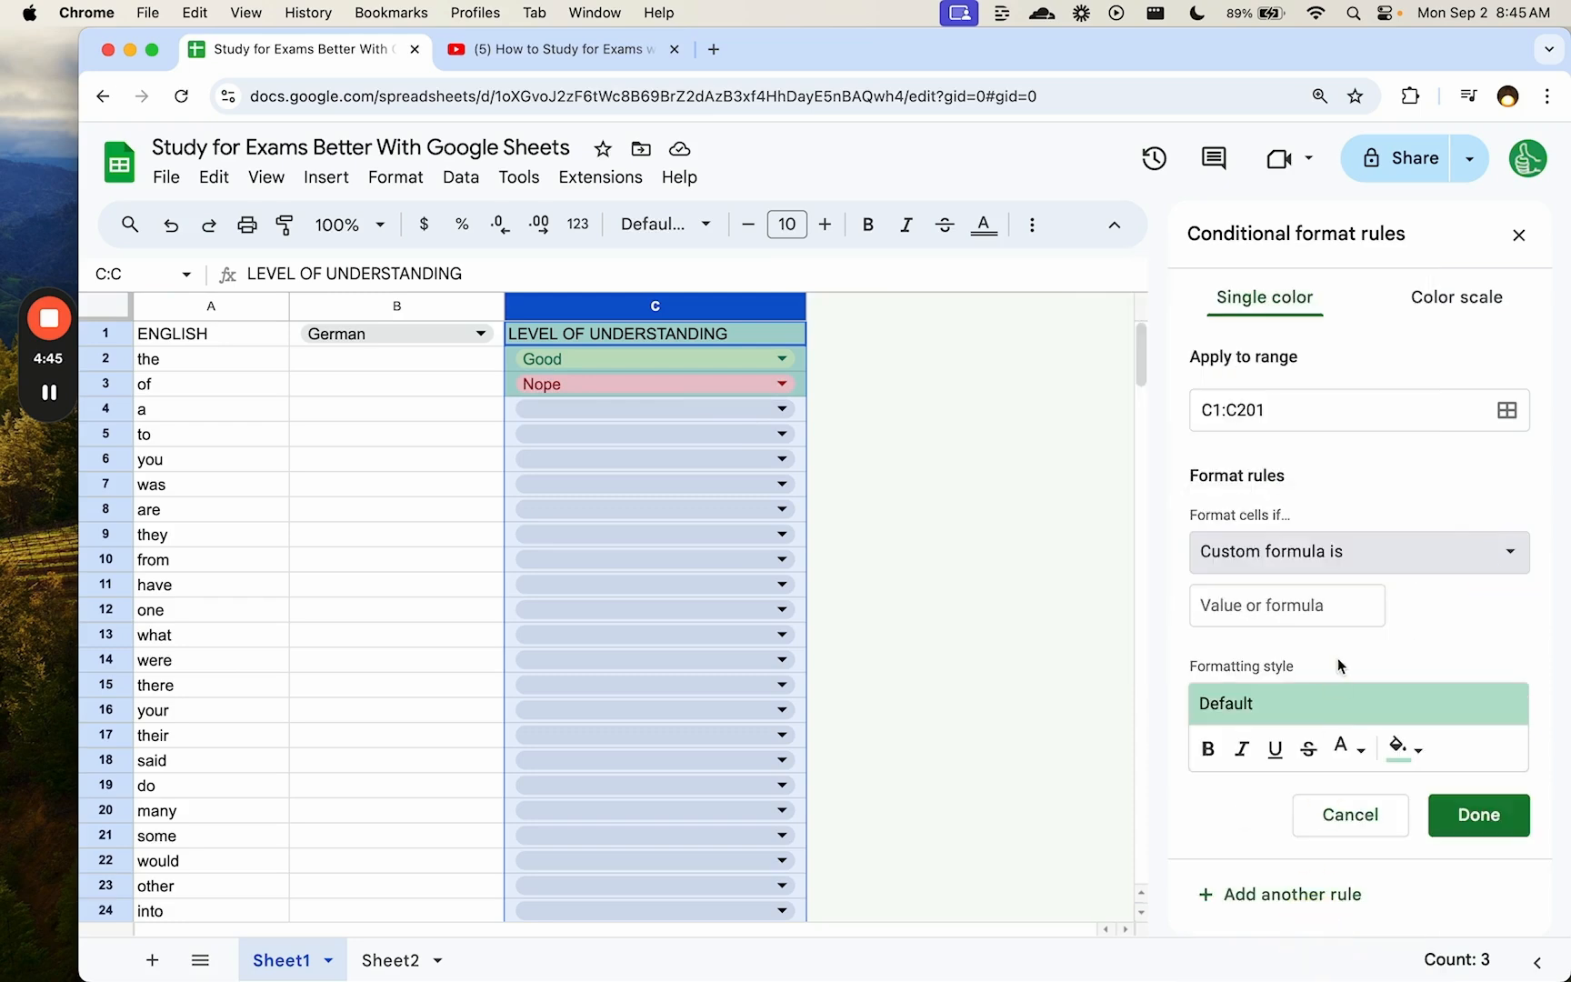
- Apply the rule to A:C with formula =$C1="Good" and a green fill
{"action": "left_click", "coordinate": [1298, 609]}
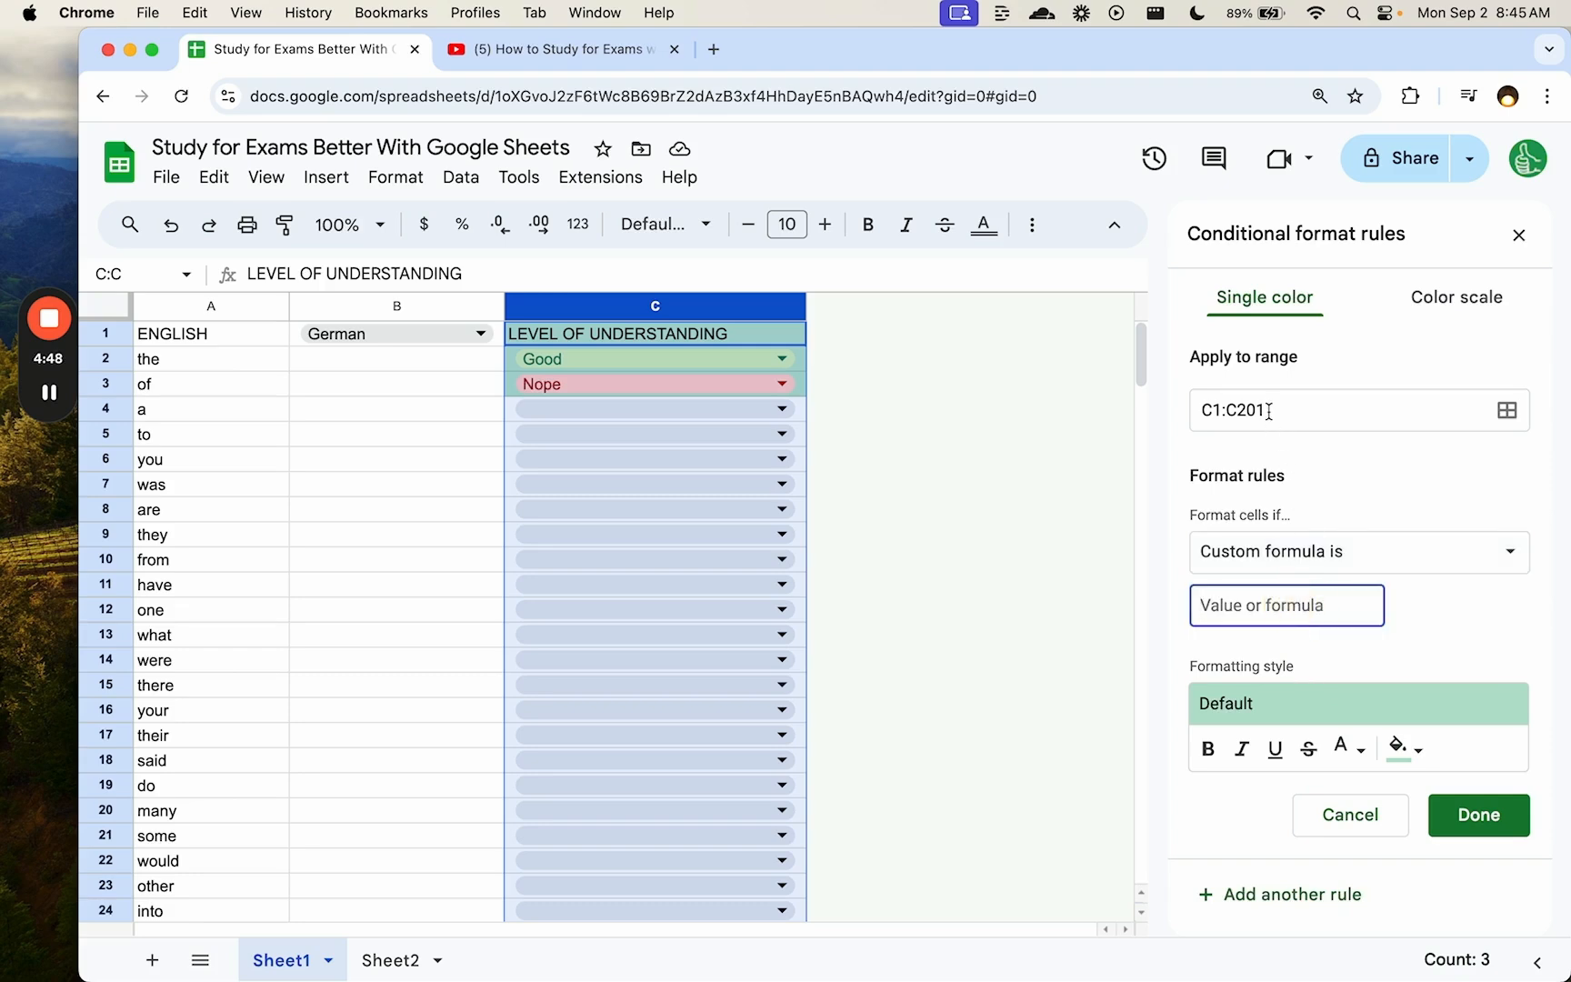
{"action": "left_click_drag", "start_coordinate": [1268, 412], "coordinate": [1153, 415]}
{"action": "type", "text": "A"}
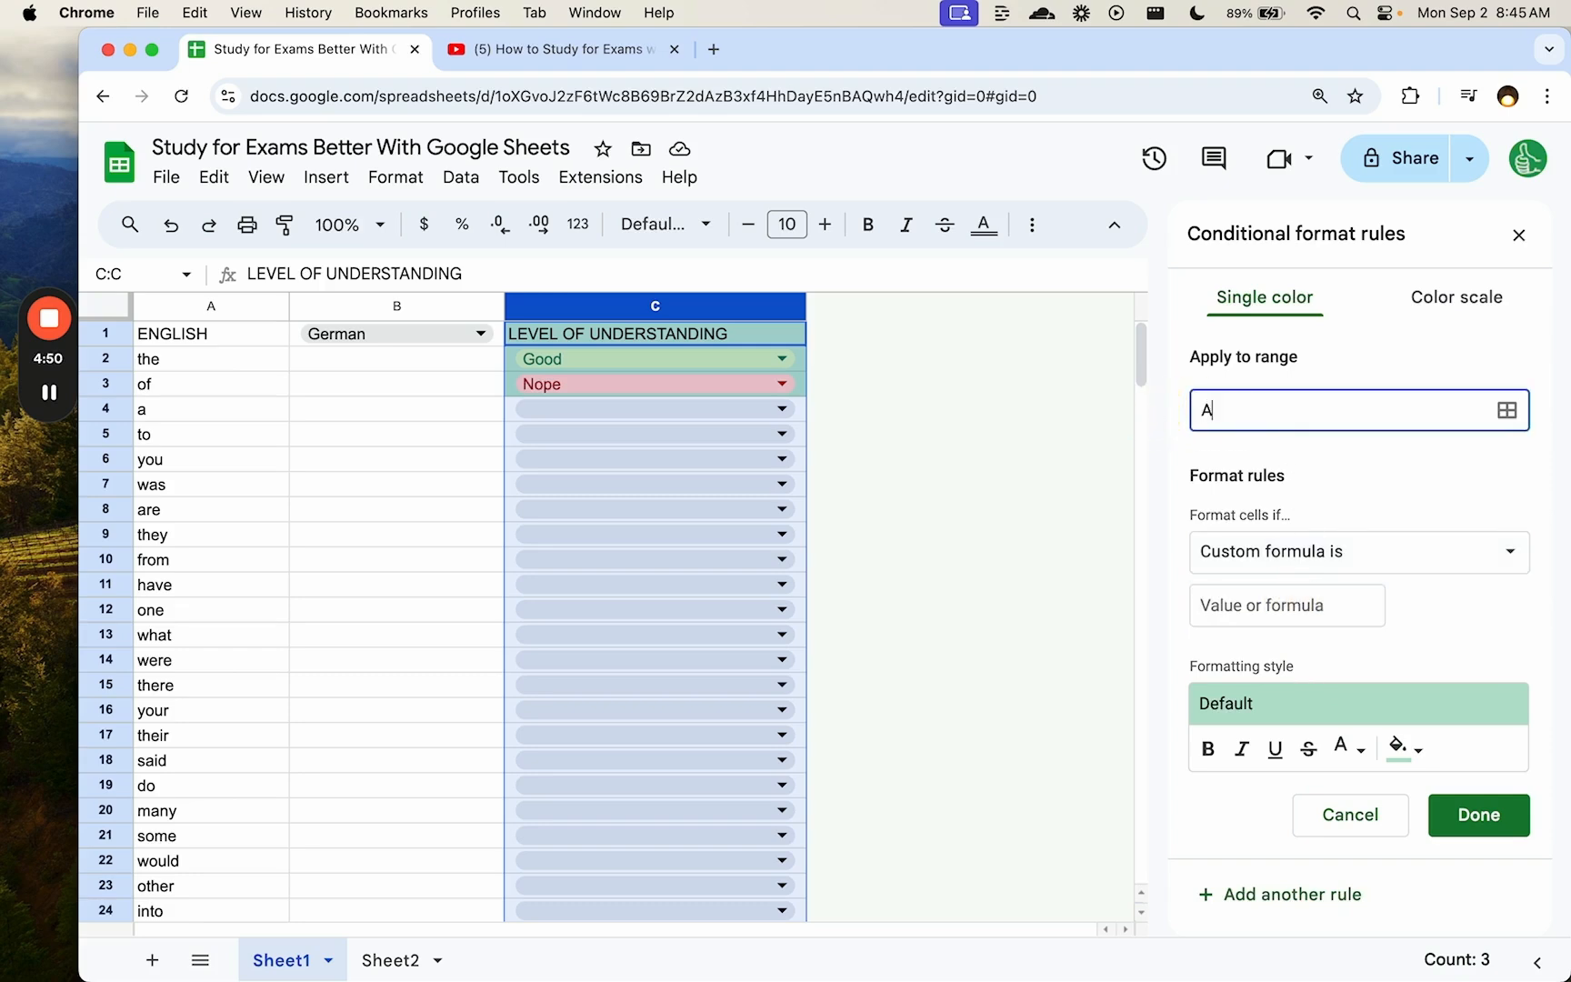
{"action": "type", "text": ":B"}
{"action": "key", "text": "BackSpace"}
{"action": "type", "text": "C"}
{"action": "left_click", "coordinate": [1287, 605]}
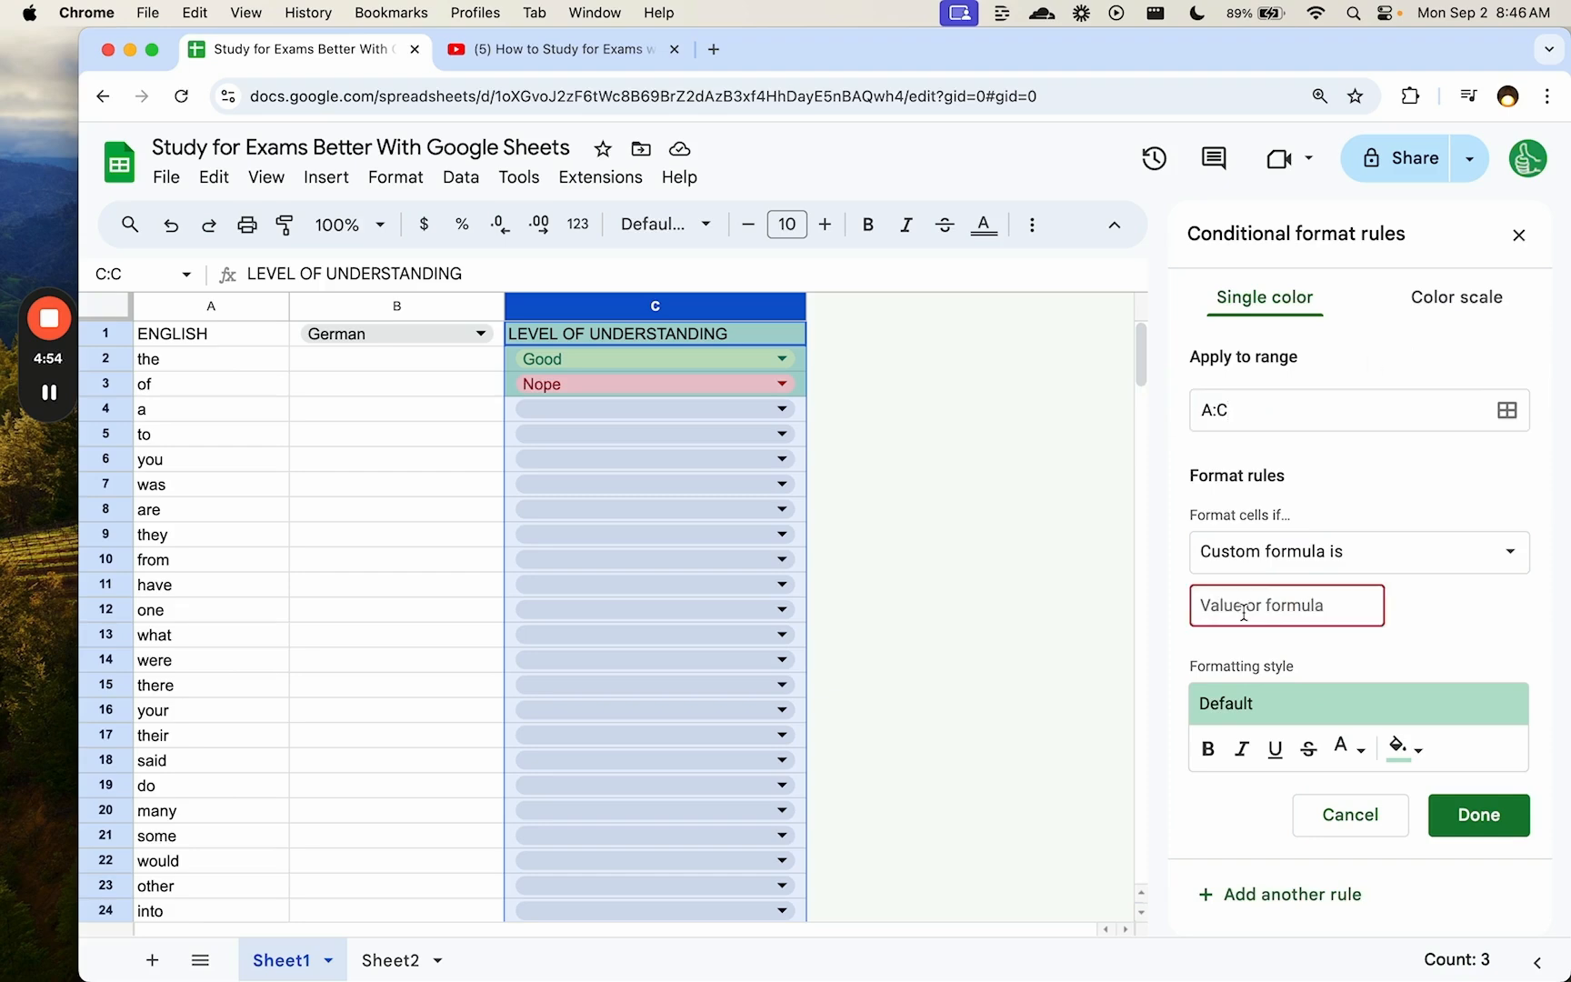
{"action": "type", "text": "=C1=\"Good"}
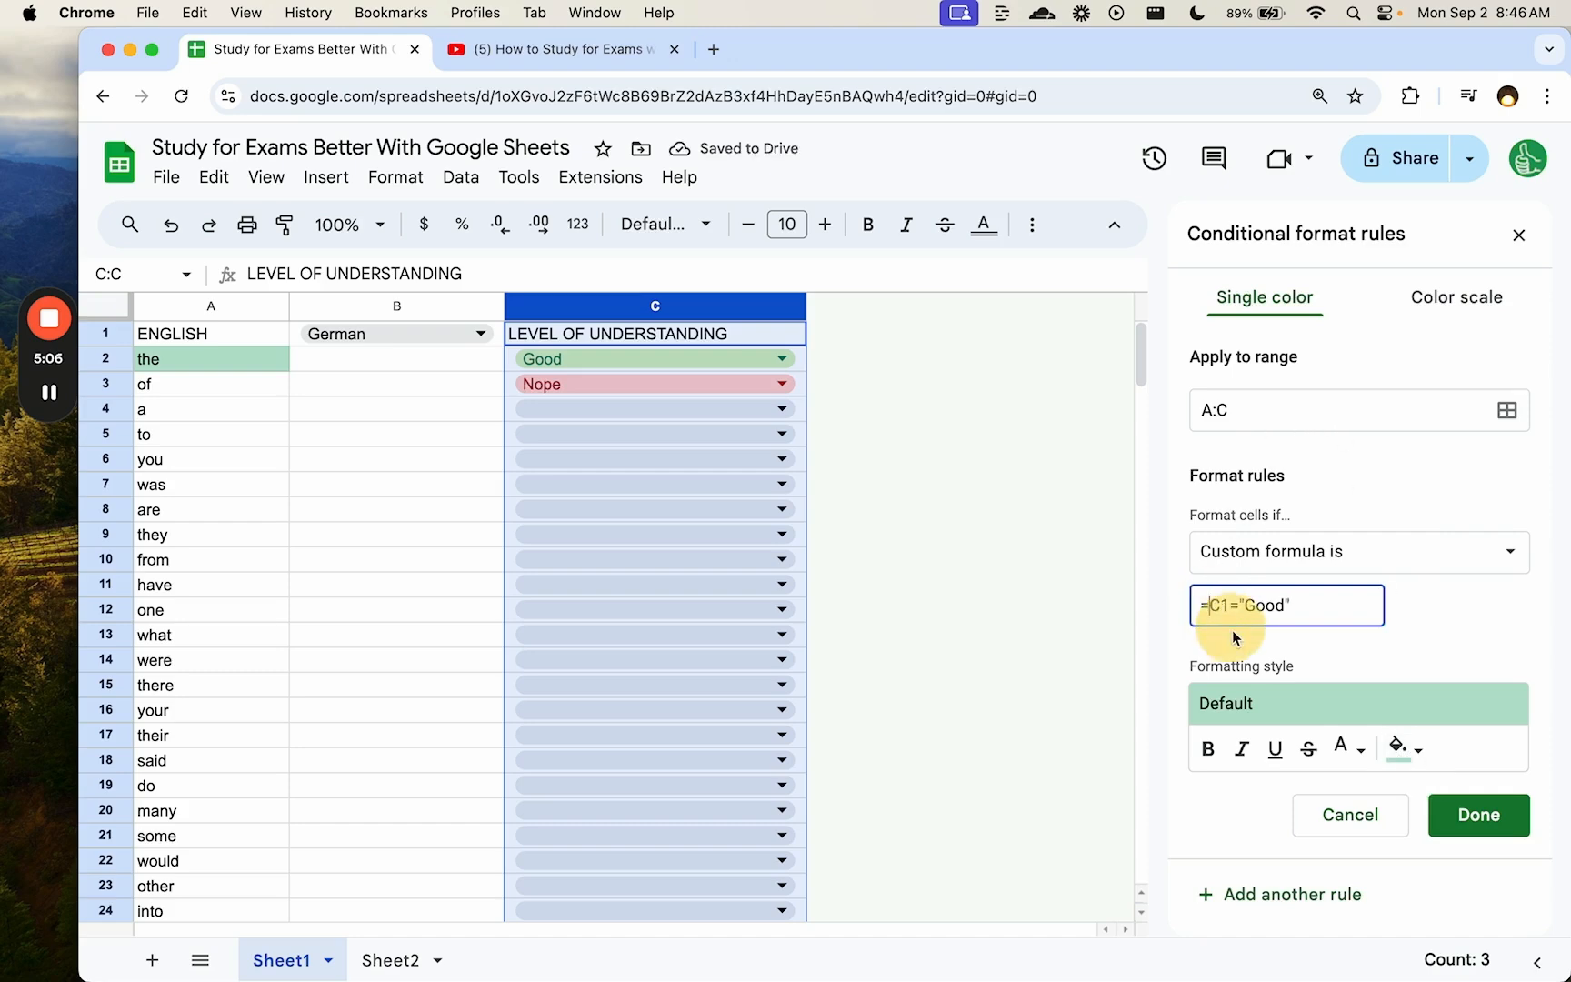
{"action": "left_click", "coordinate": [1211, 604]}
{"action": "type", "text": "$"}
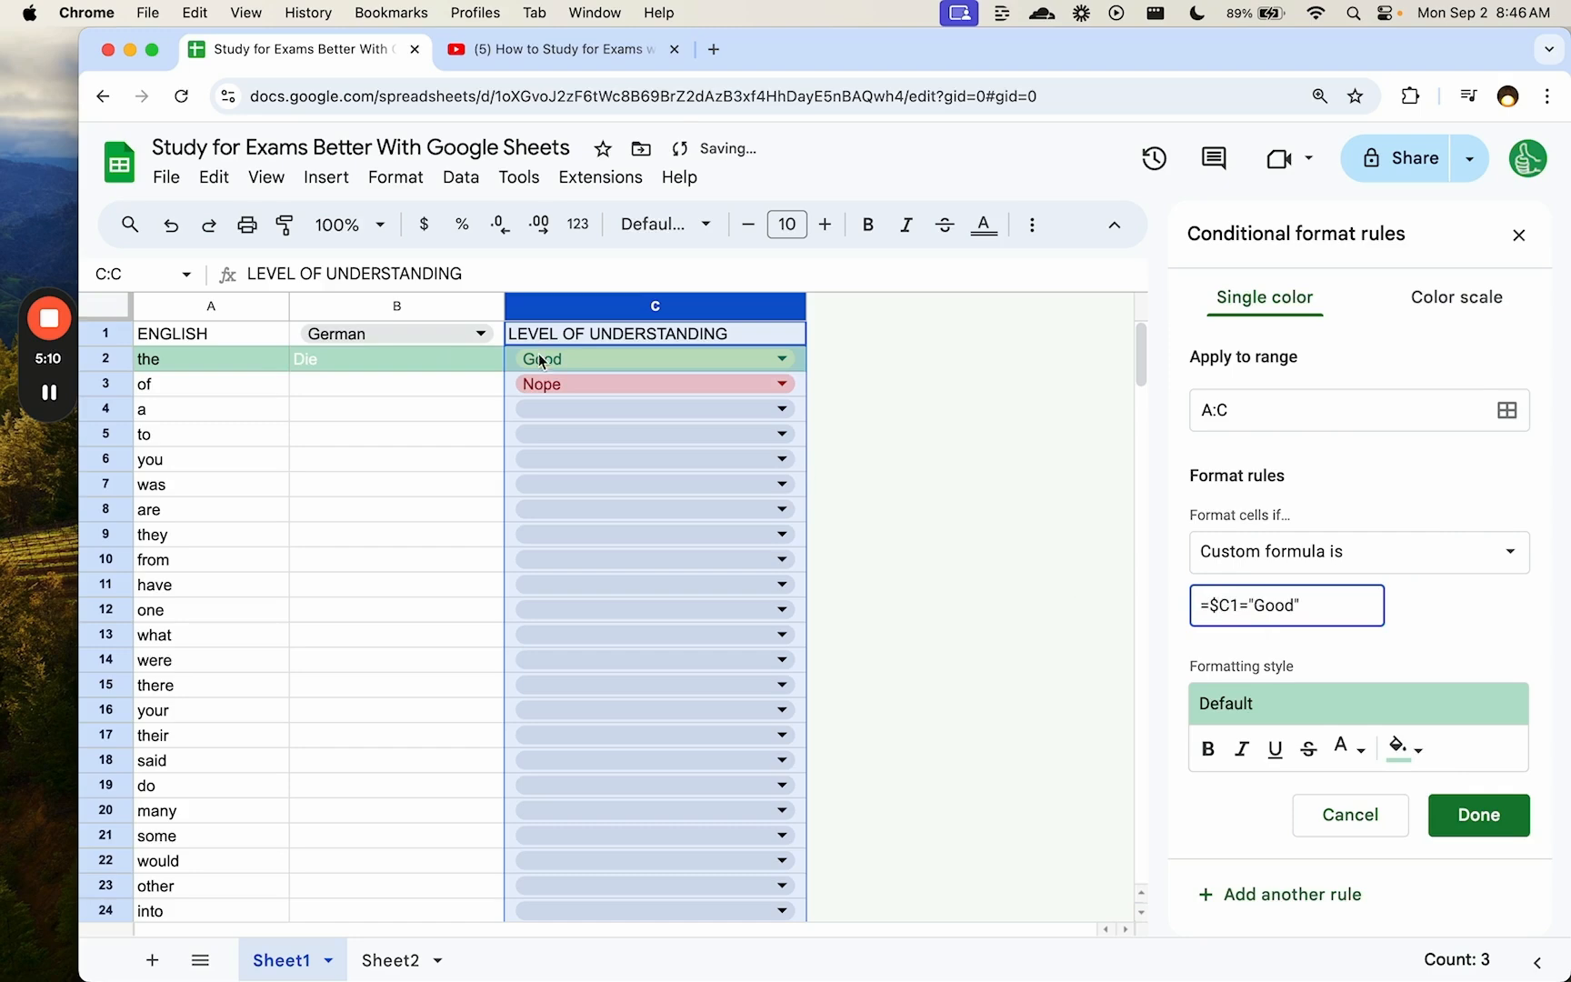
{"action": "left_click", "coordinate": [1400, 754]}
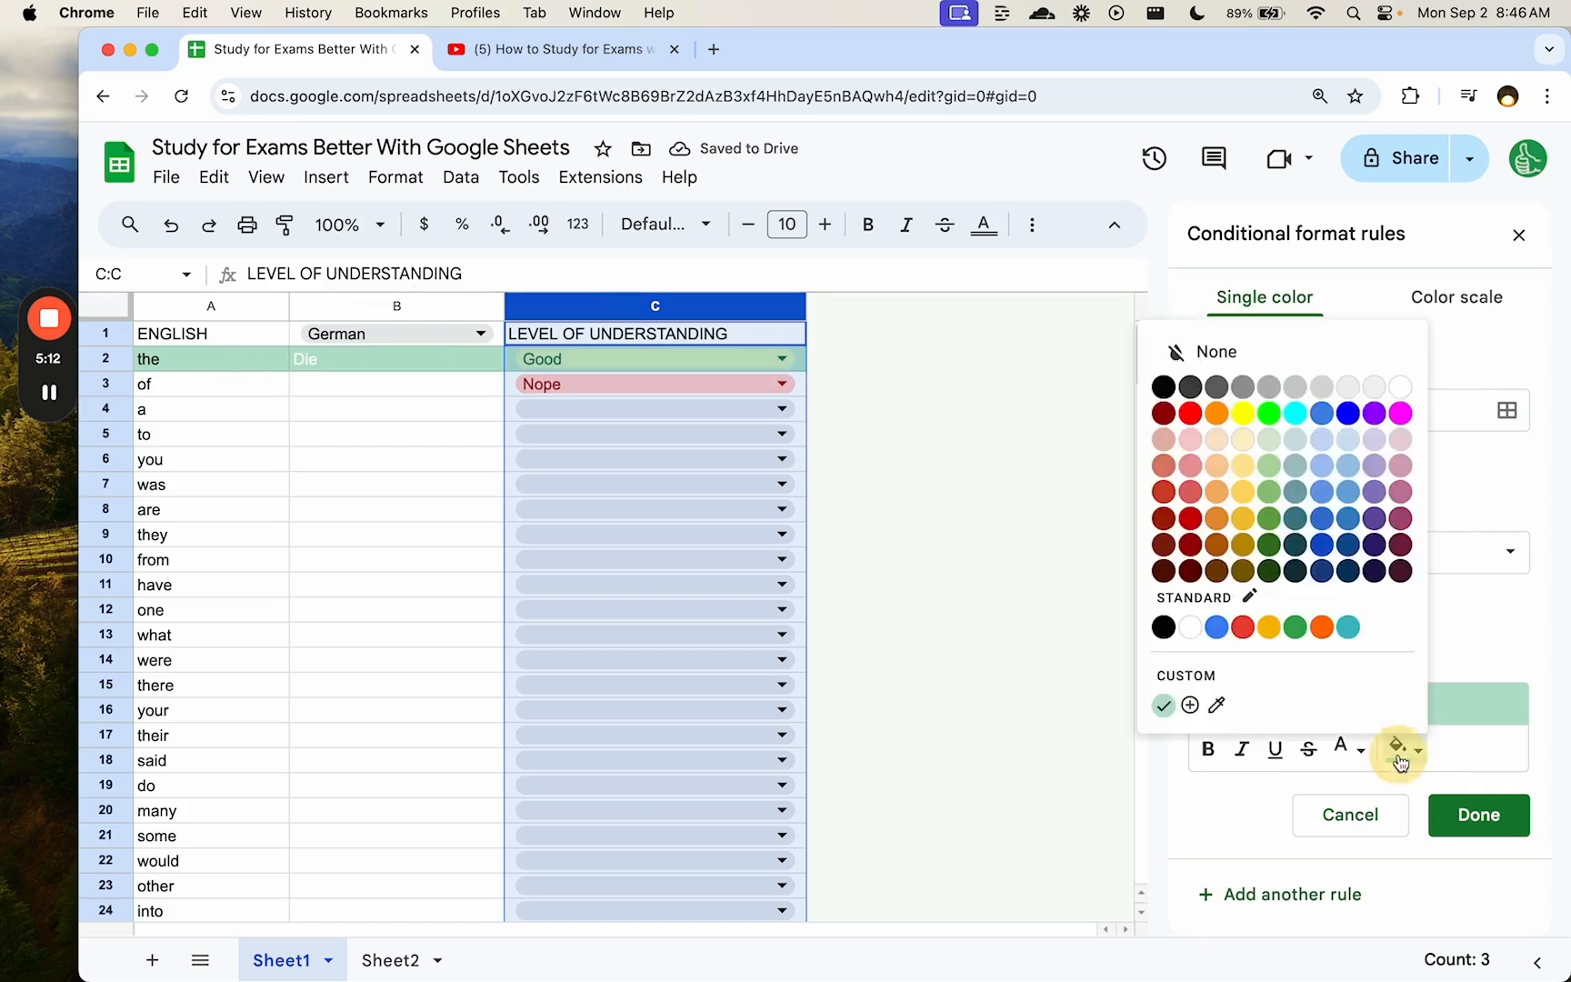
{"action": "left_click", "coordinate": [1295, 628]}
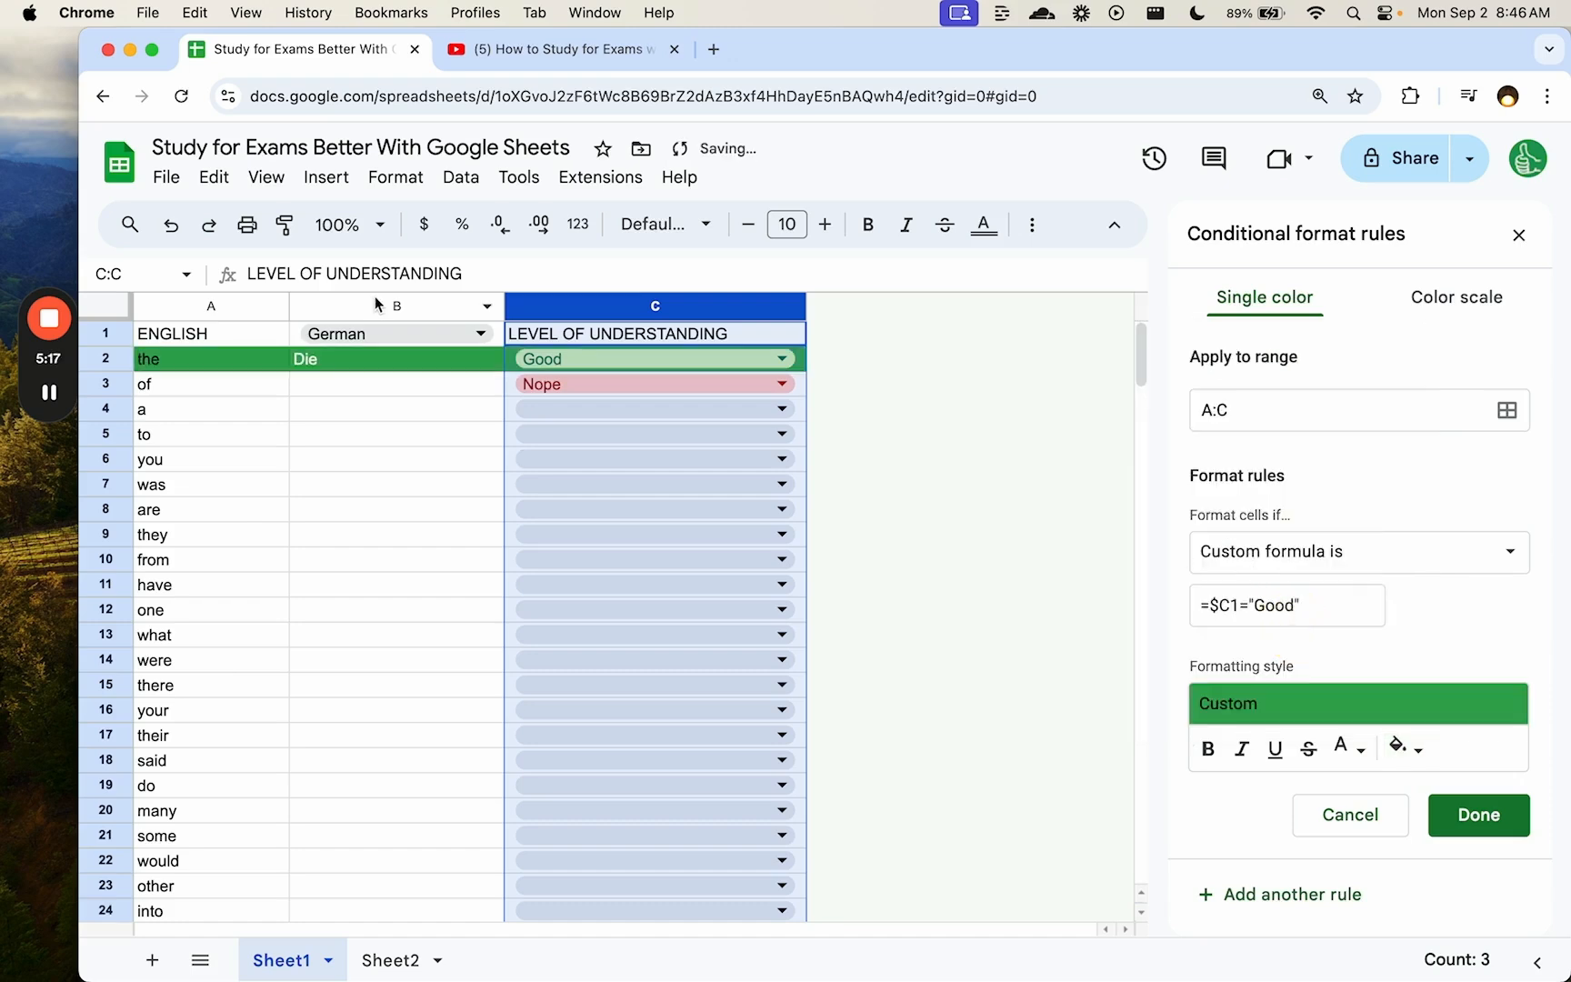
- Narrow the Good rule's range from A:C to A:A and save it
{"action": "left_click", "coordinate": [1254, 409]}
{"action": "key", "text": "BackSpace"}
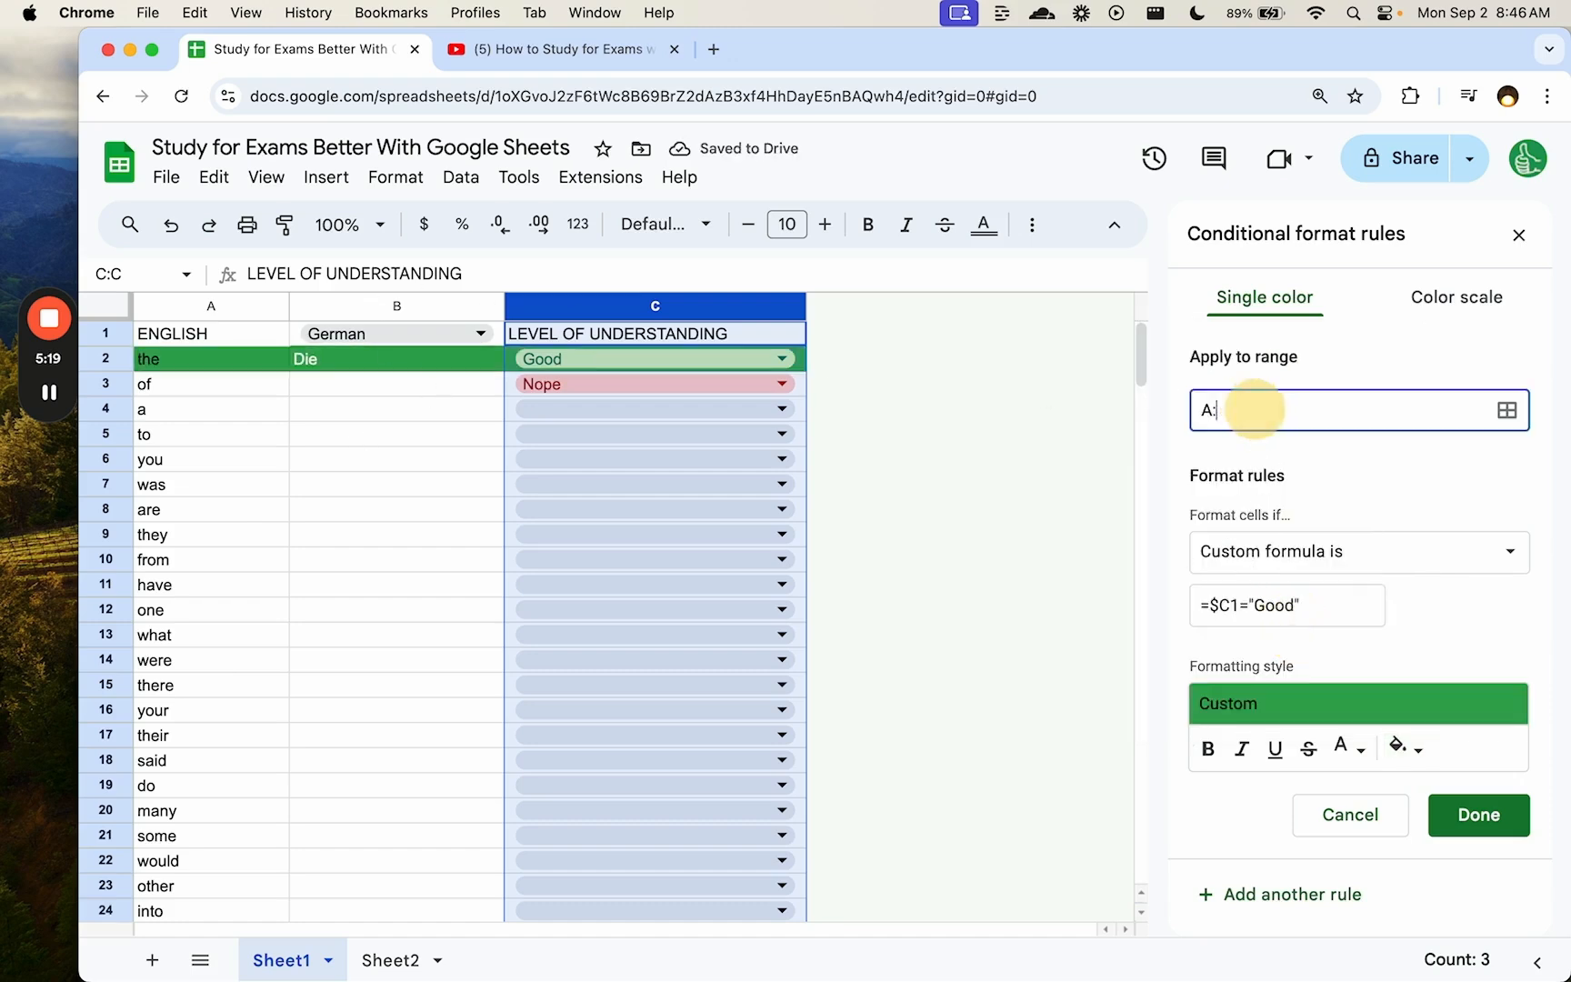
{"action": "type", "text": "A"}
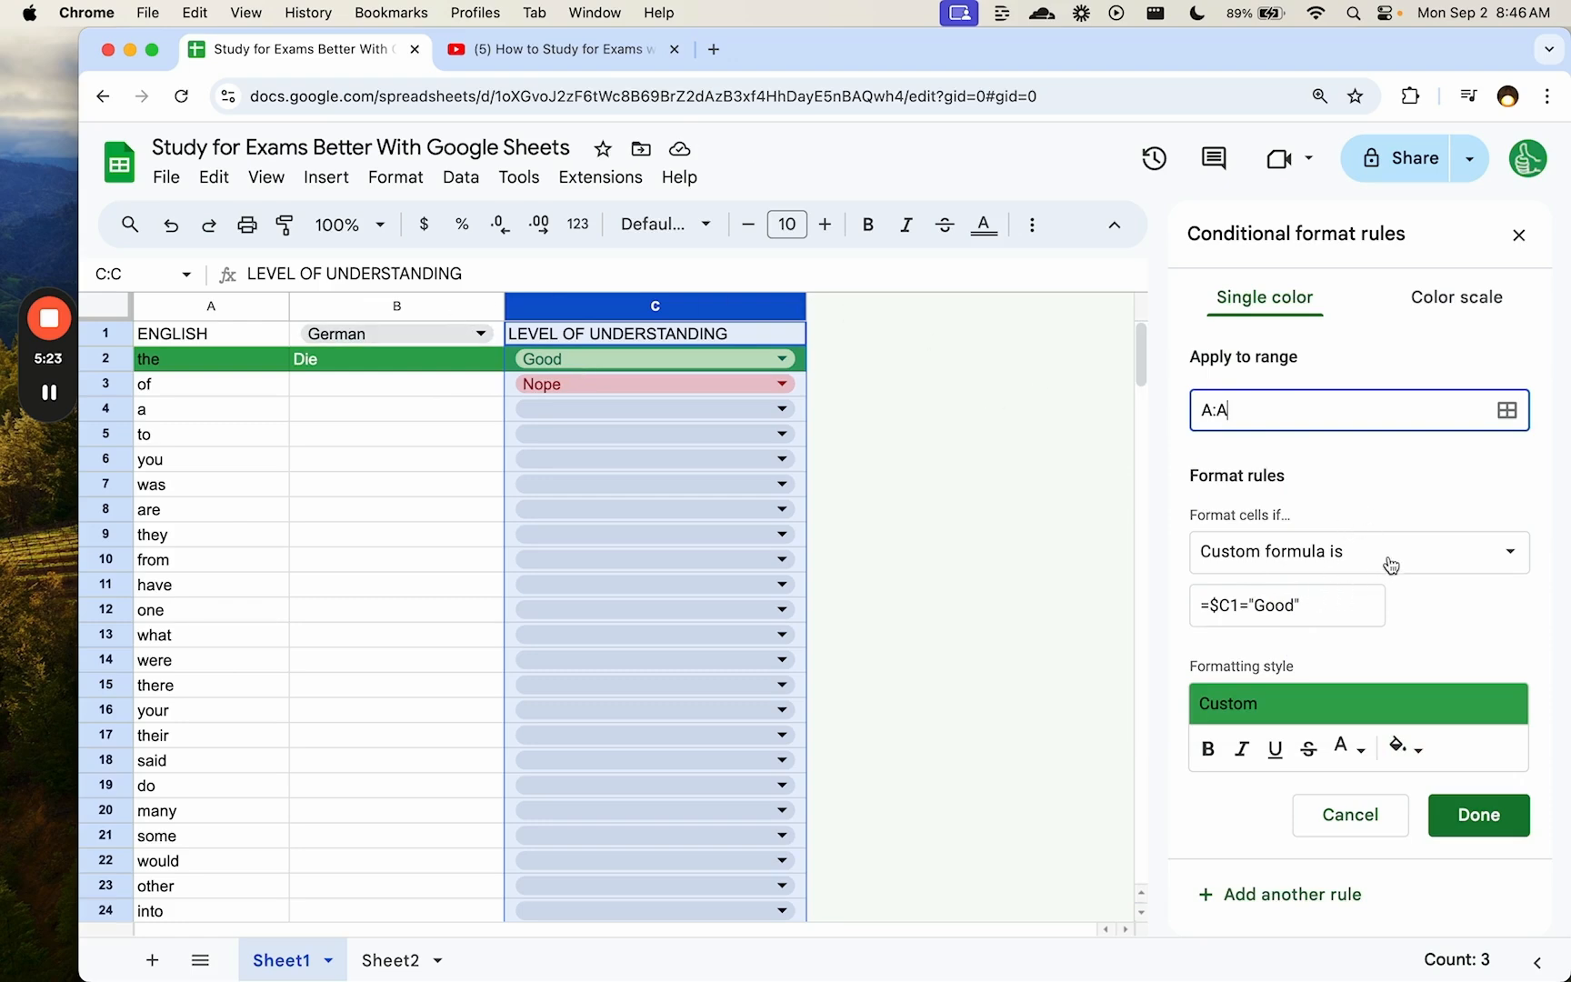
{"action": "left_click", "coordinate": [1348, 602]}
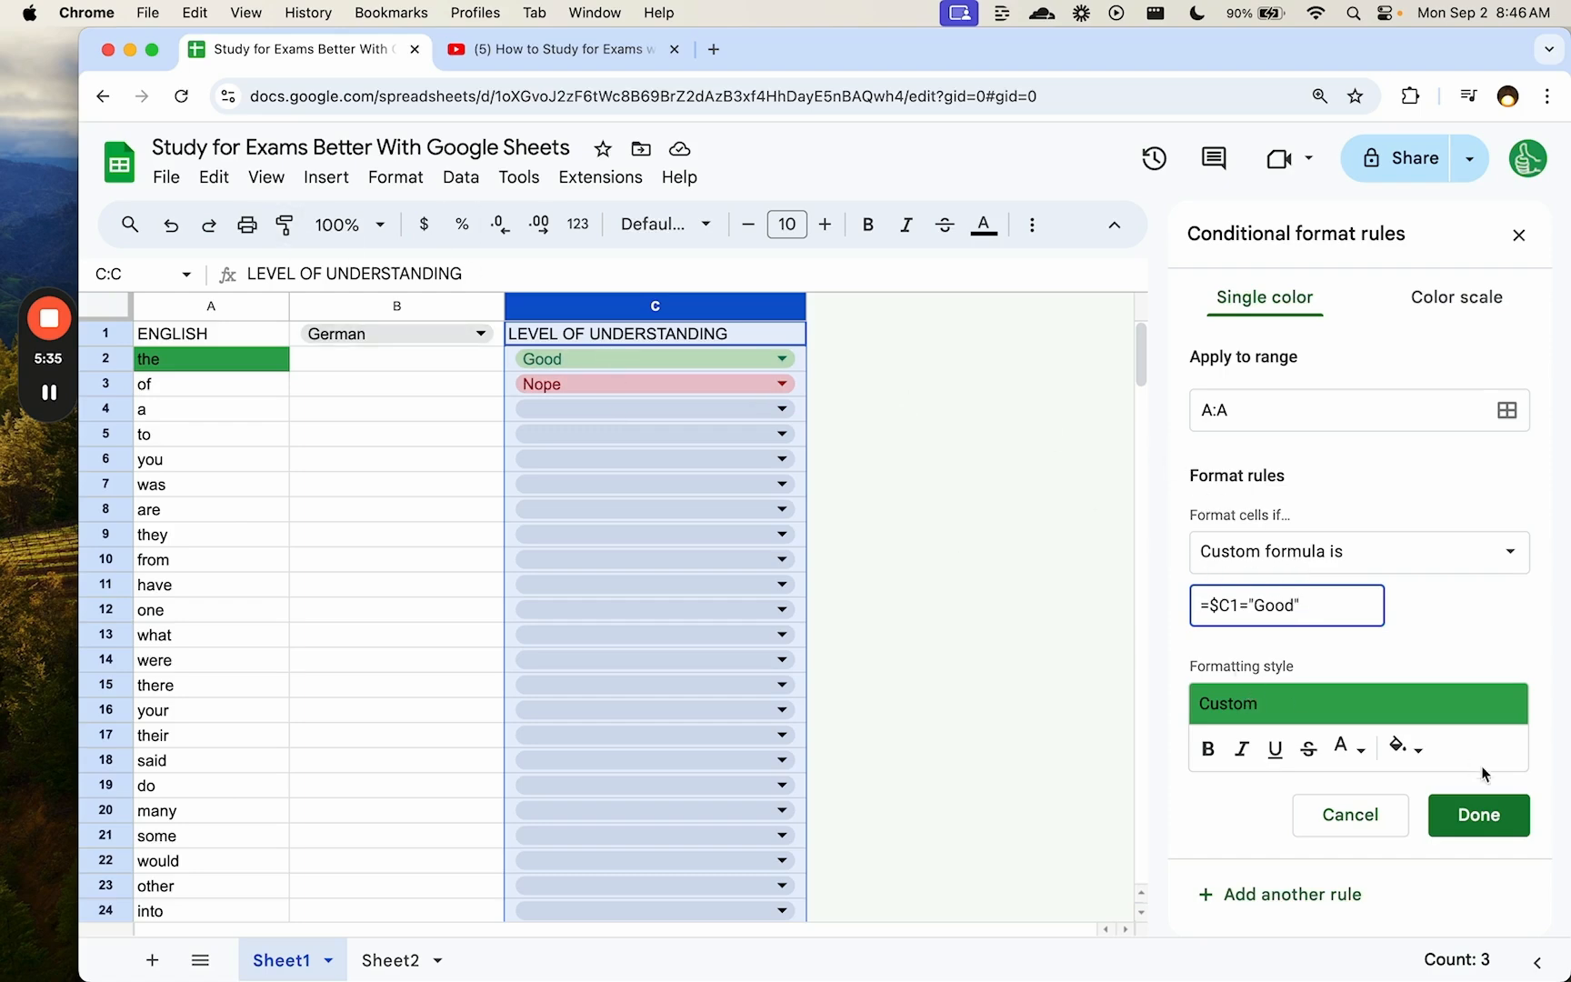
{"action": "left_click", "coordinate": [1505, 806]}
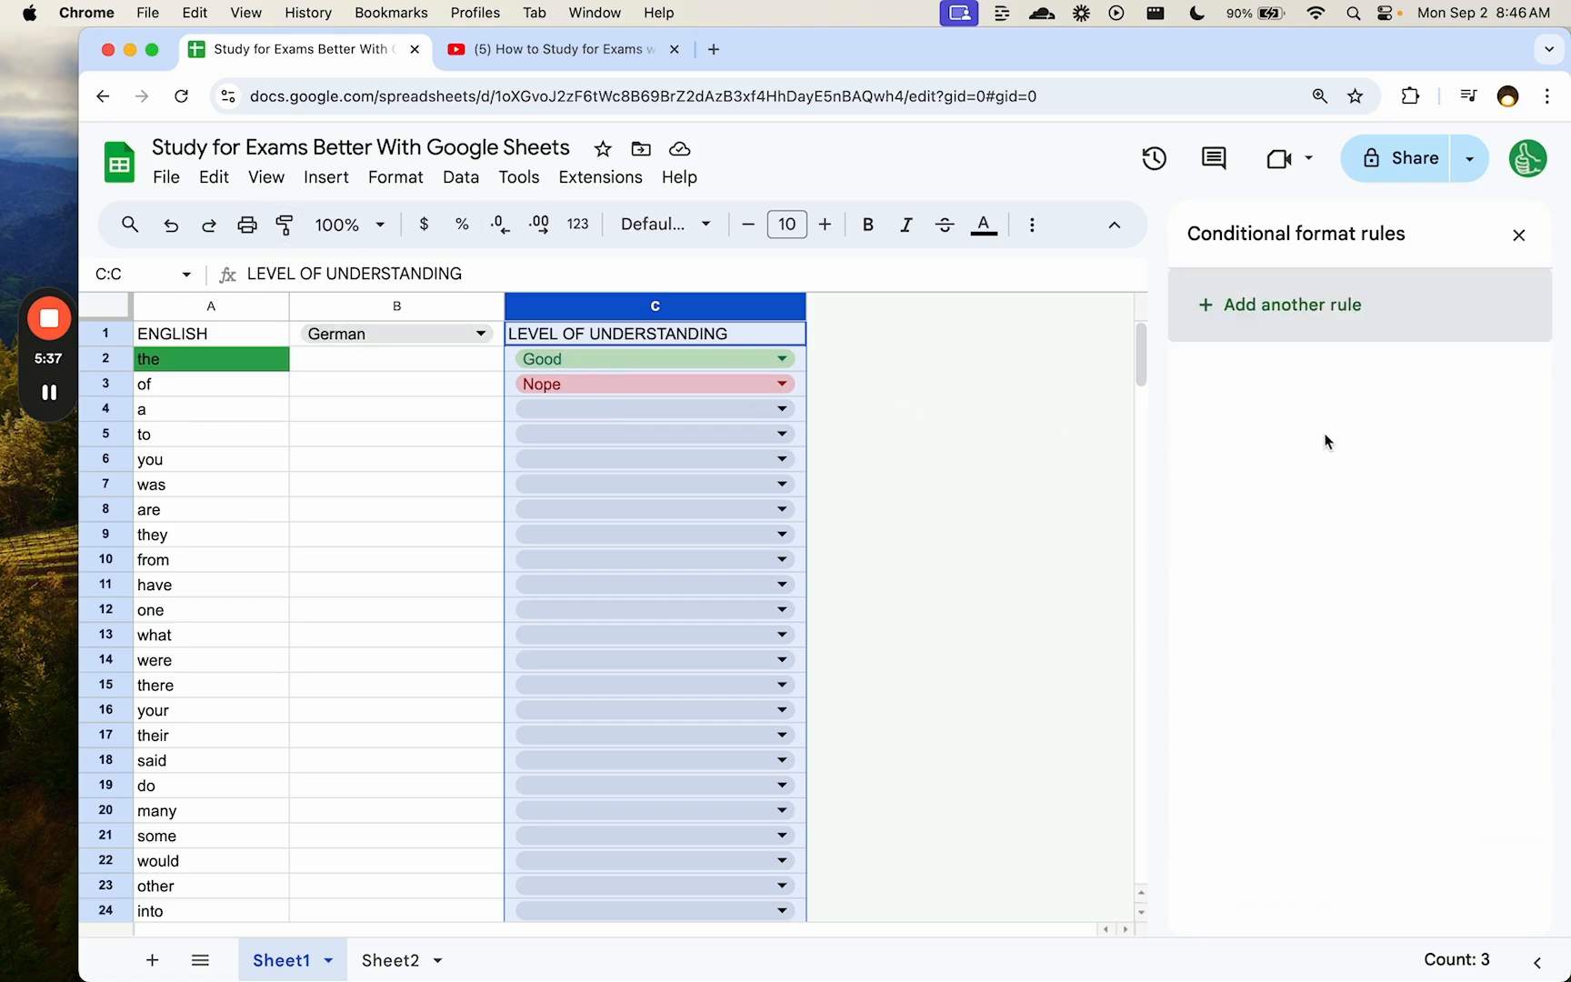
- Add a second rule on A:A with custom formula =$C1="Nope" and red fill
{"action": "left_click", "coordinate": [1304, 309]}
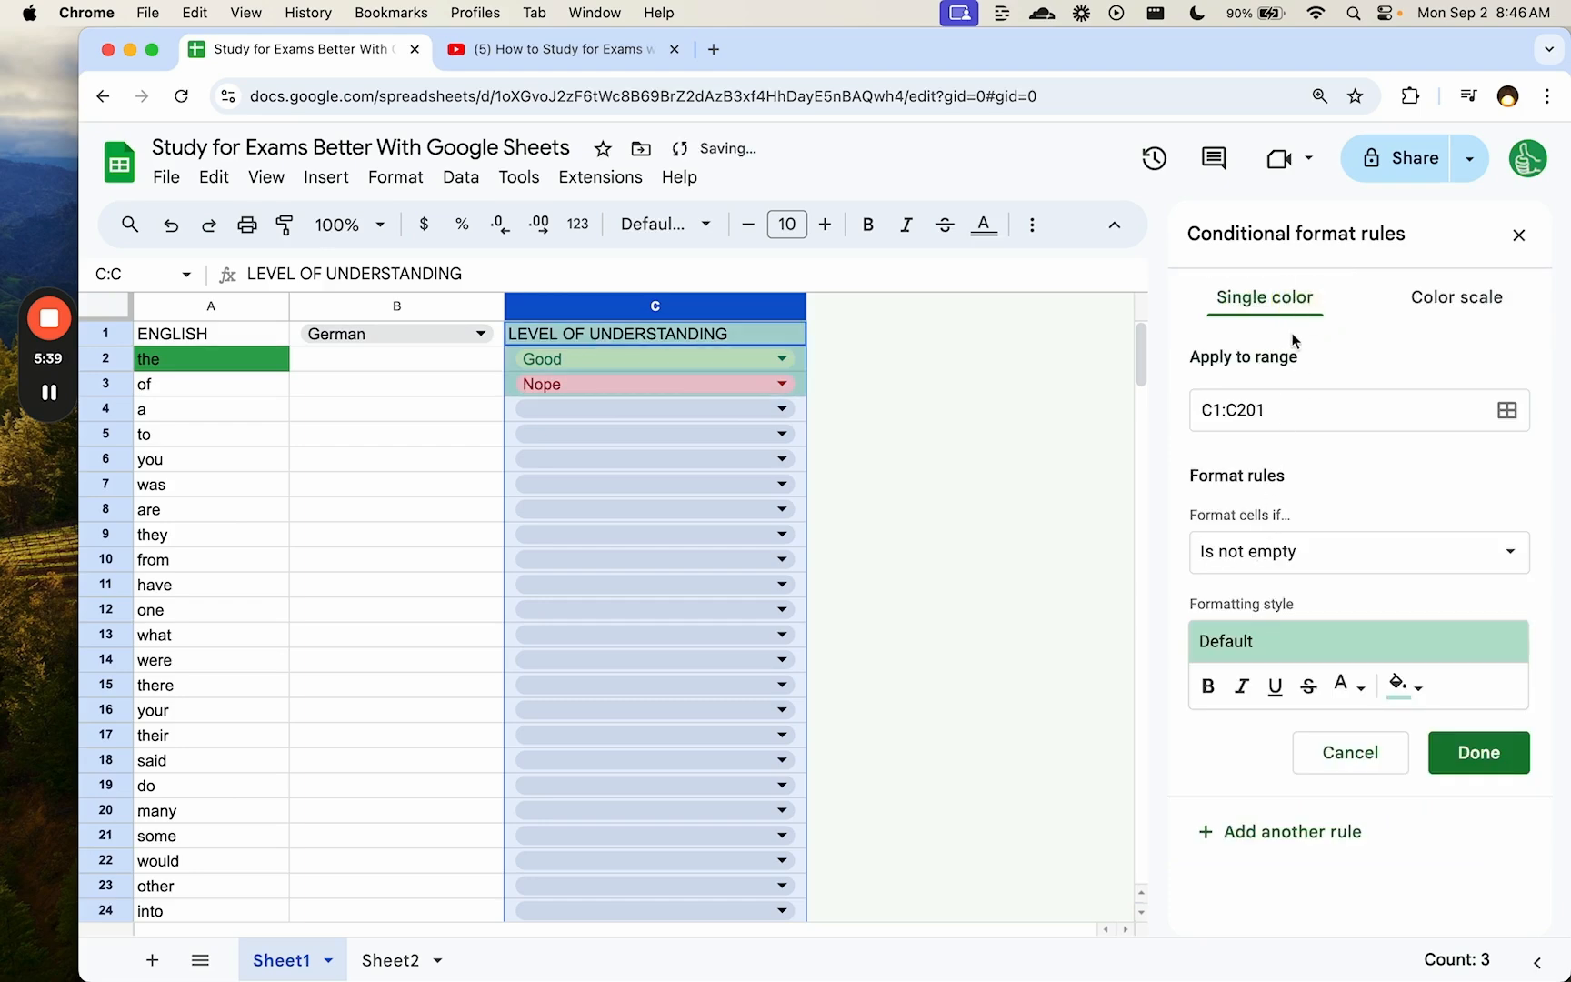
{"action": "left_click", "coordinate": [1291, 411]}
{"action": "type", "text": "A"}
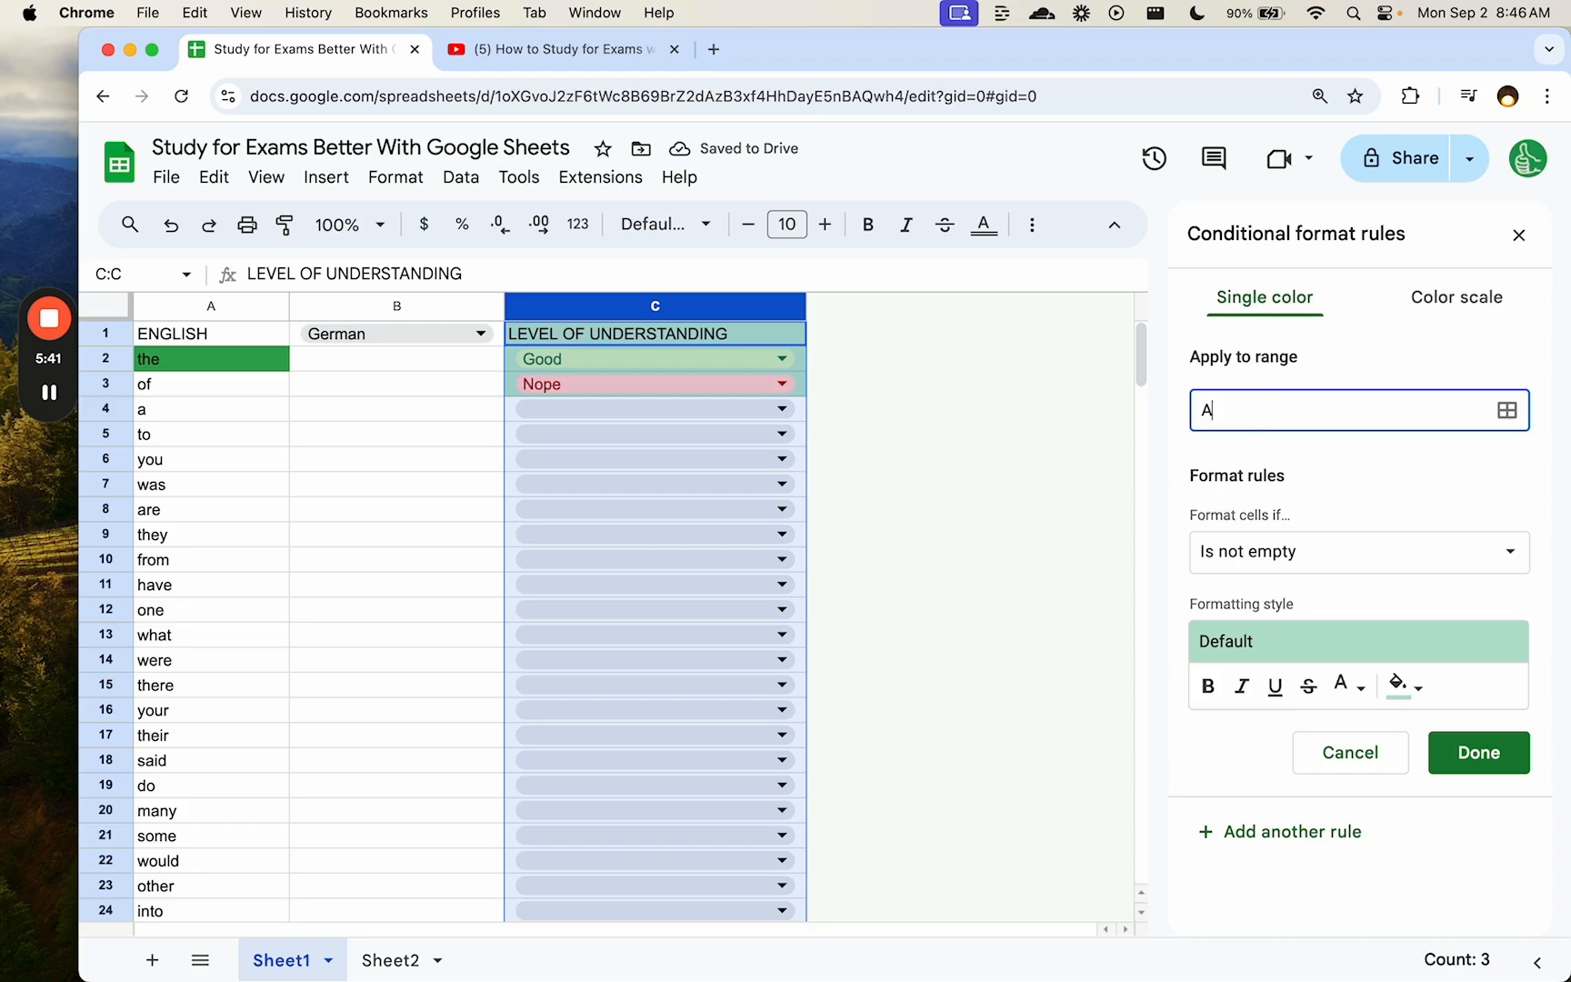
{"action": "type", "text": ":A"}
{"action": "left_click", "coordinate": [1262, 553]}
{"action": "scroll", "coordinate": [1267, 558], "scroll_direction": "down", "scroll_amount": 4}
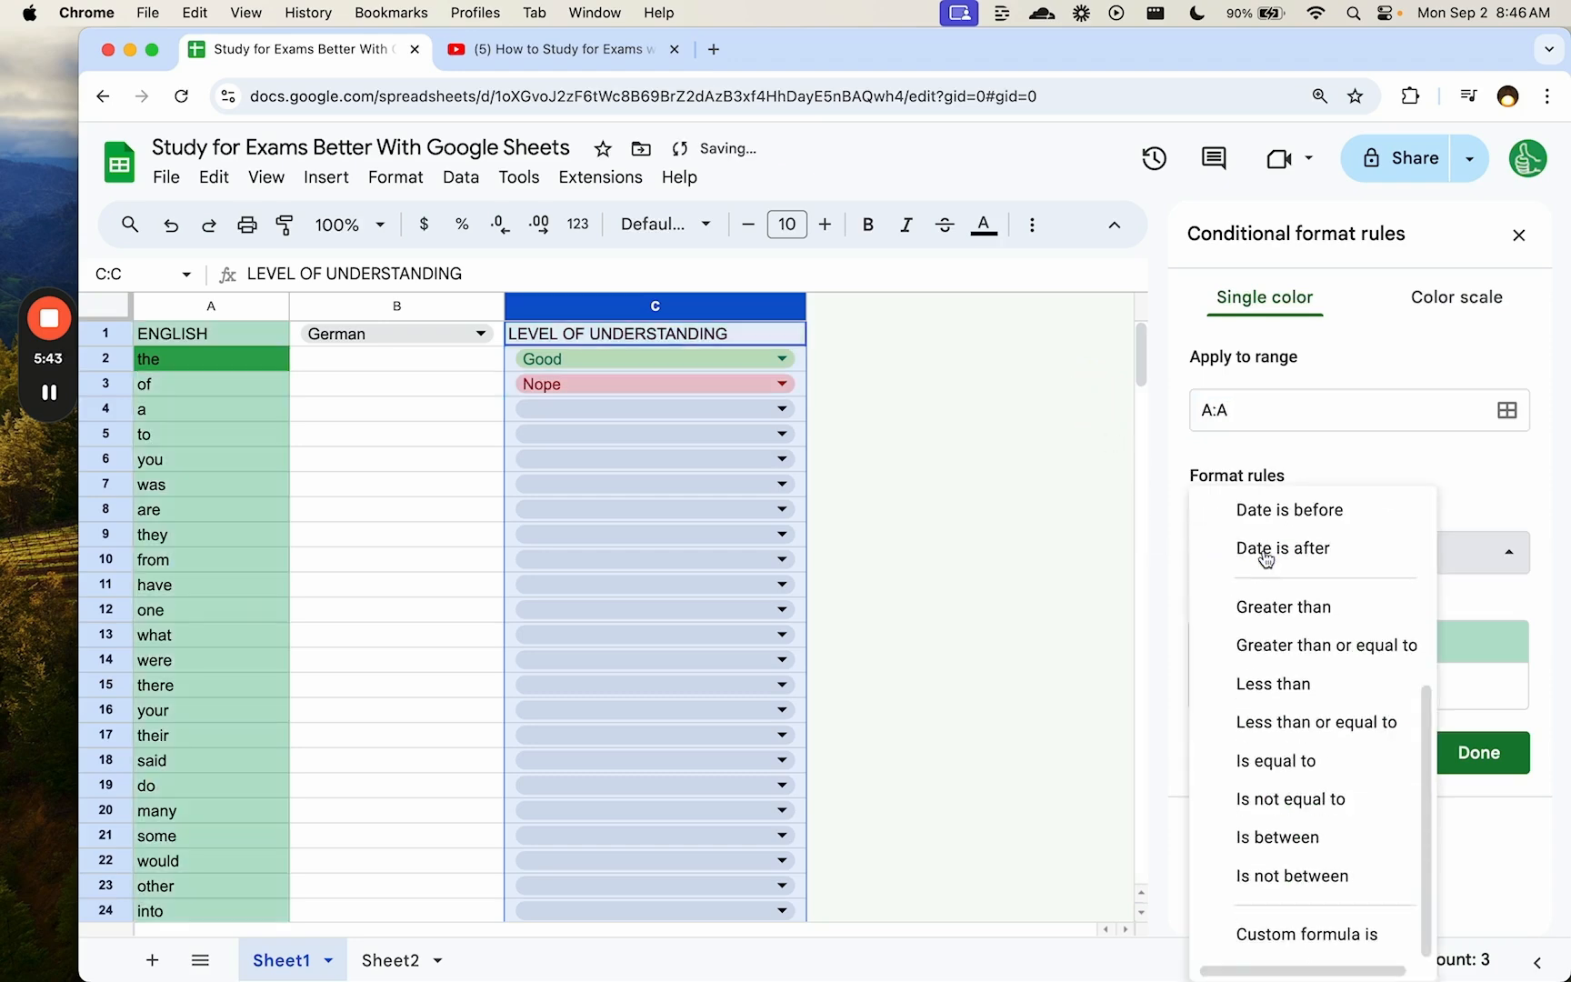
{"action": "left_click", "coordinate": [1286, 933]}
{"action": "left_click", "coordinate": [1256, 606]}
{"action": "type", "text": "="}
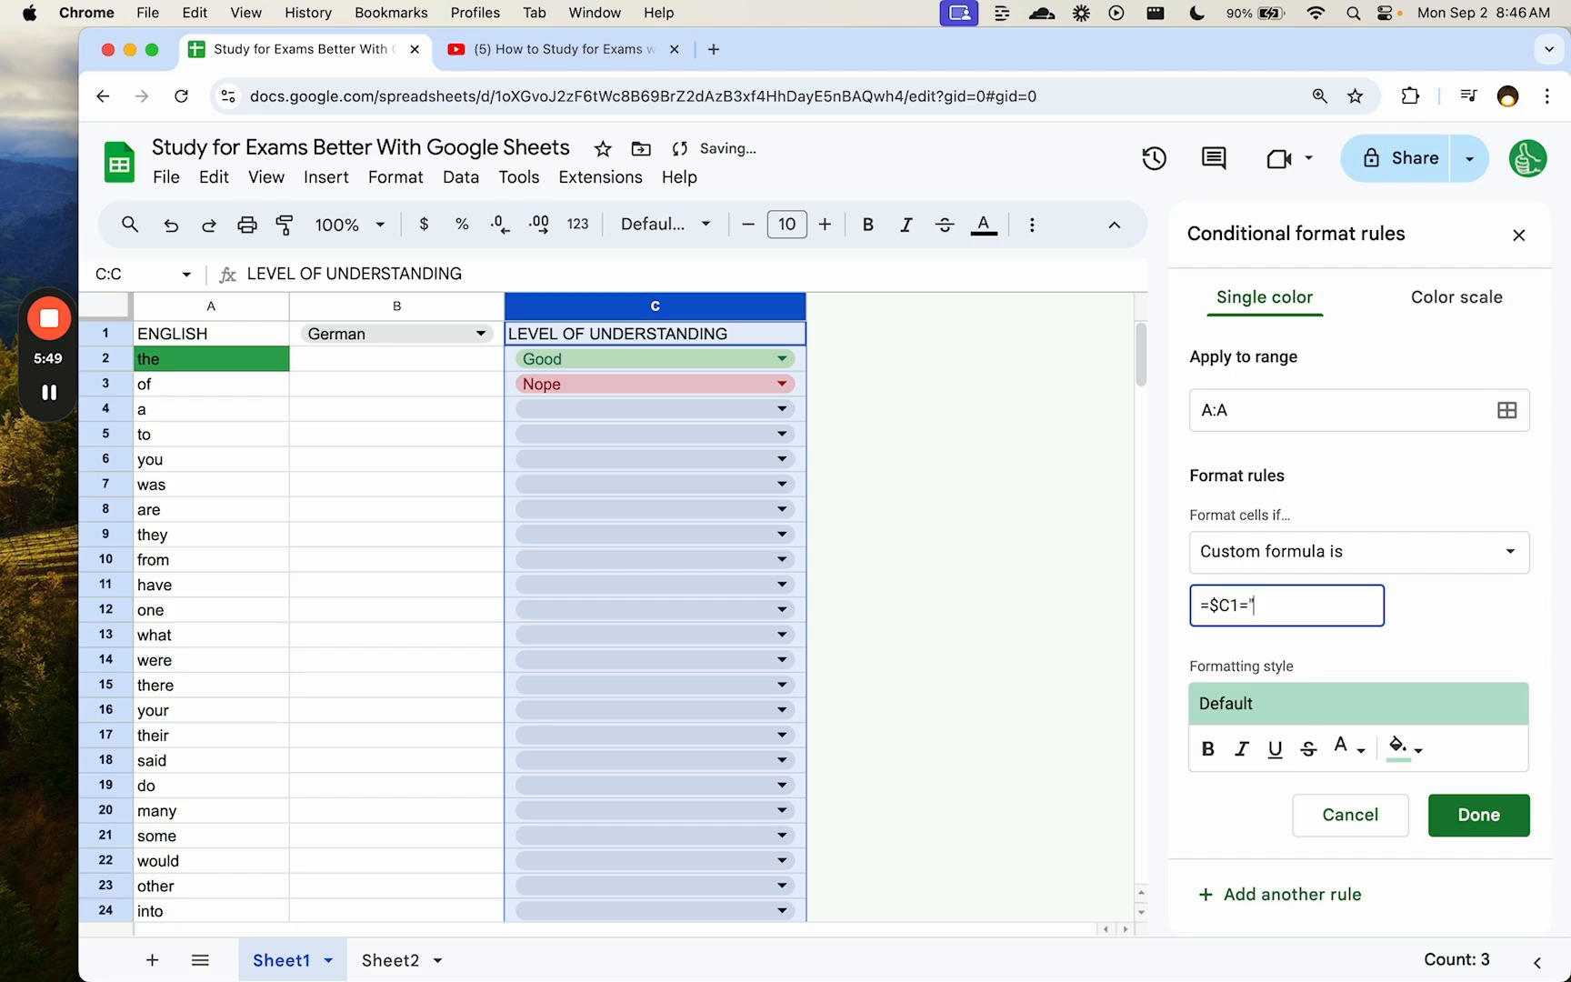
{"action": "left_click", "coordinate": [1405, 744]}
{"action": "left_click", "coordinate": [1243, 627]}
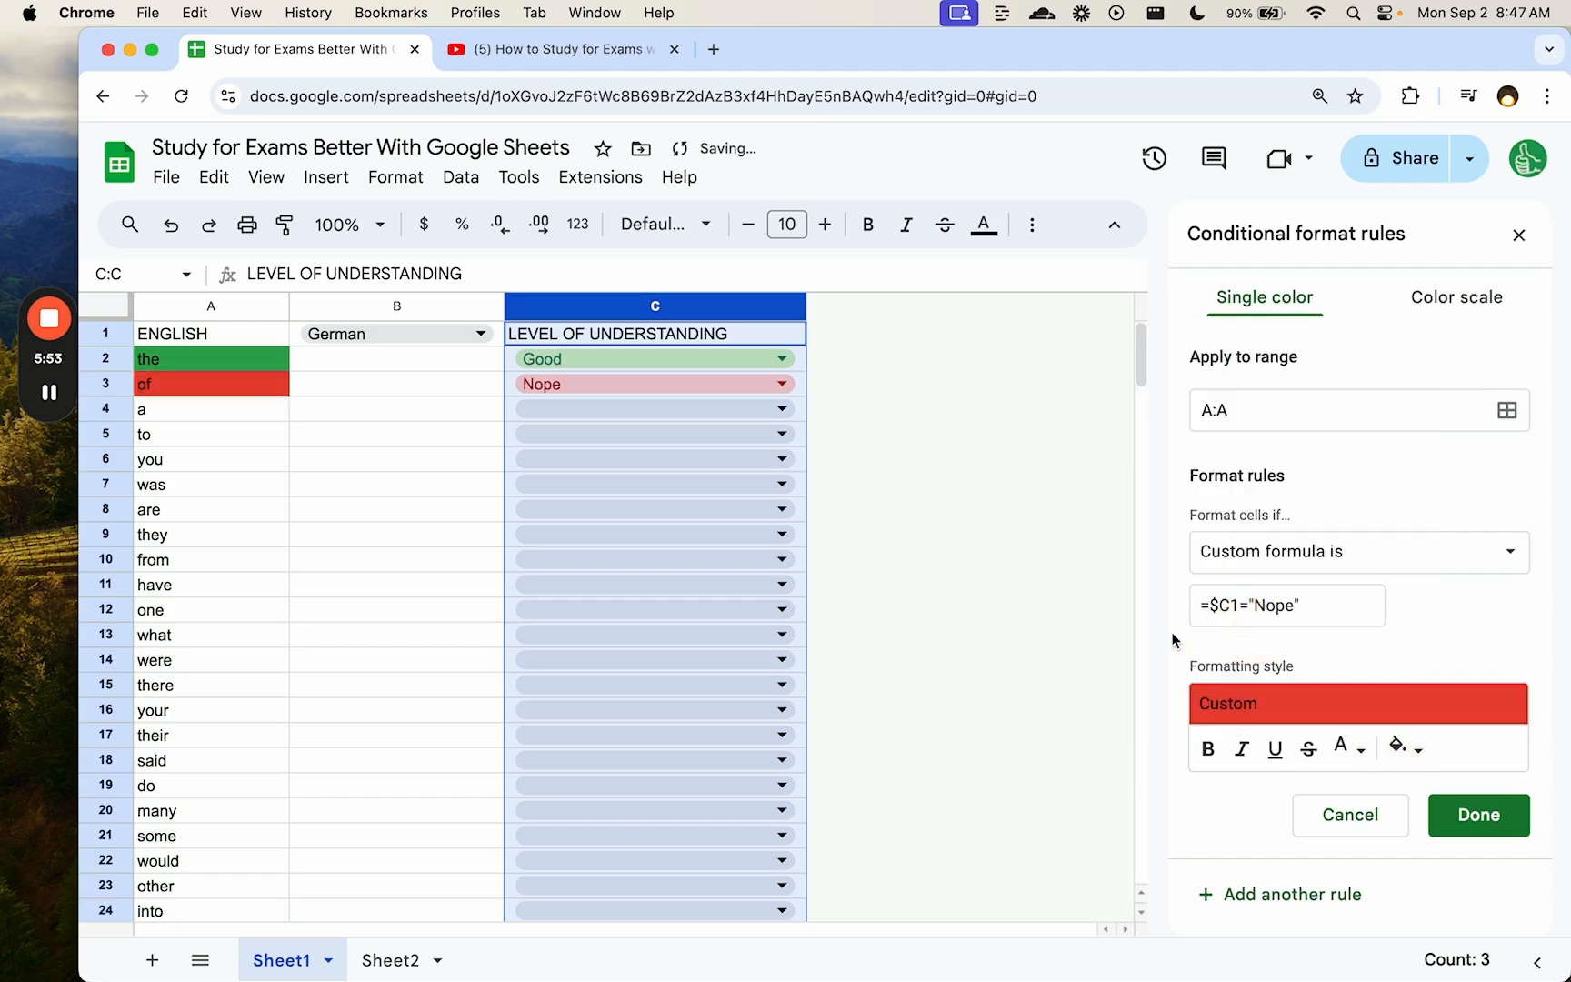
{"action": "left_click", "coordinate": [1498, 824]}
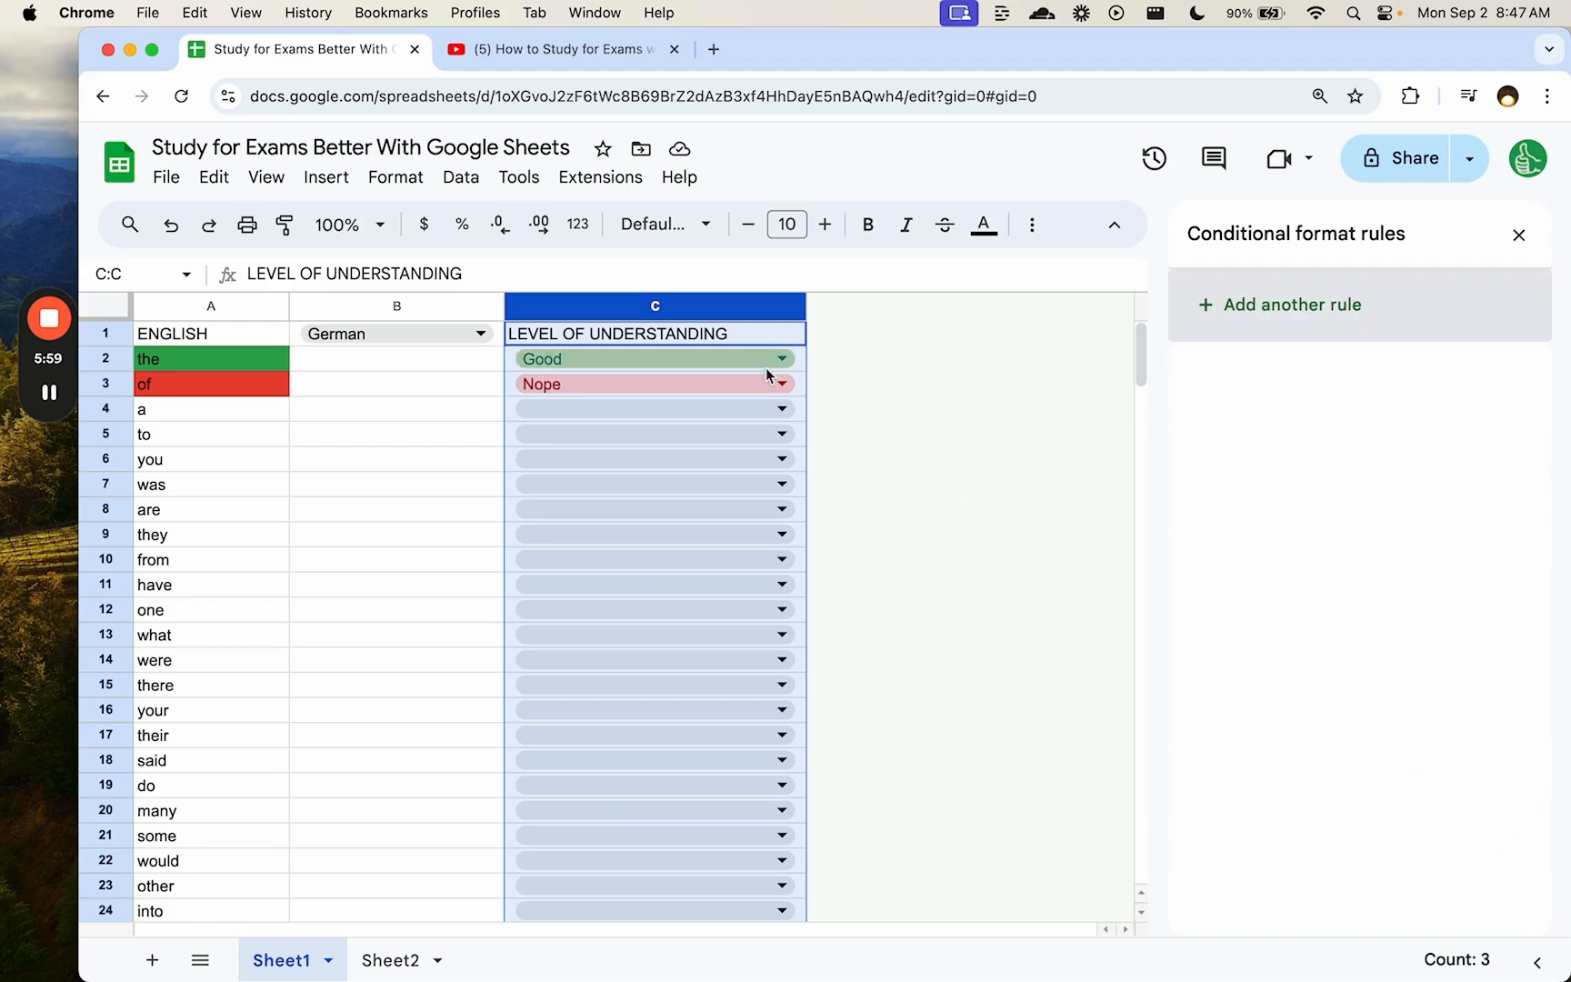
- Rate 'a' as Nope in C4 and close the conditional formatting panel
{"action": "left_click", "coordinate": [780, 410]}
{"action": "left_click", "coordinate": [625, 527]}
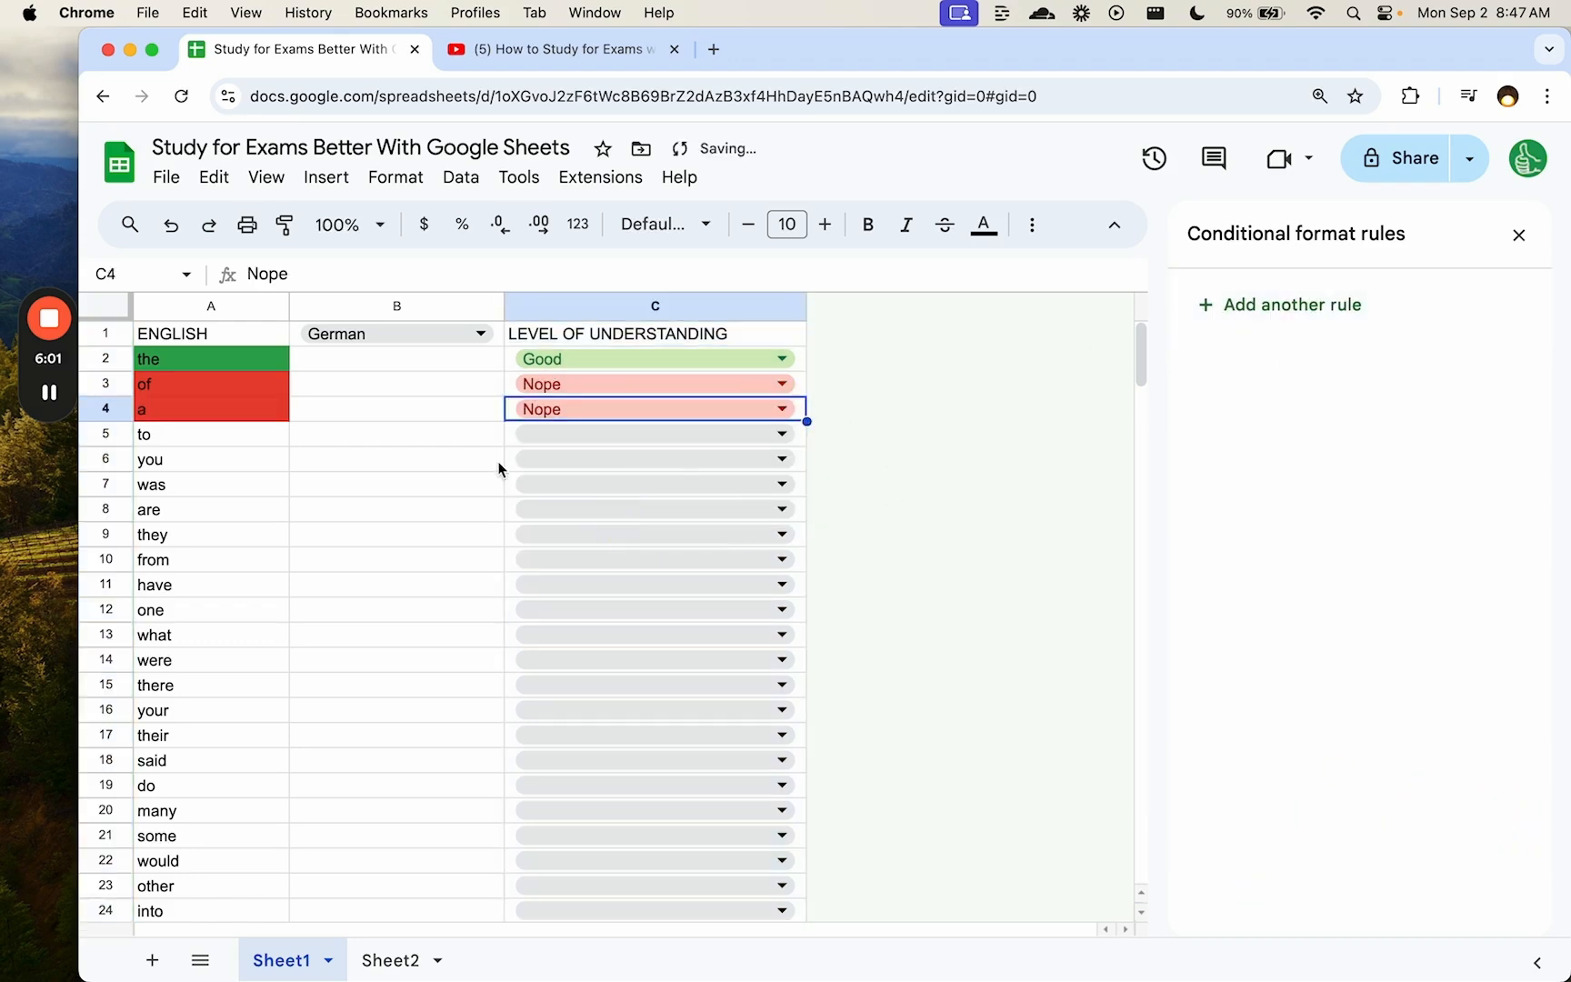
{"action": "left_click", "coordinate": [1517, 236]}
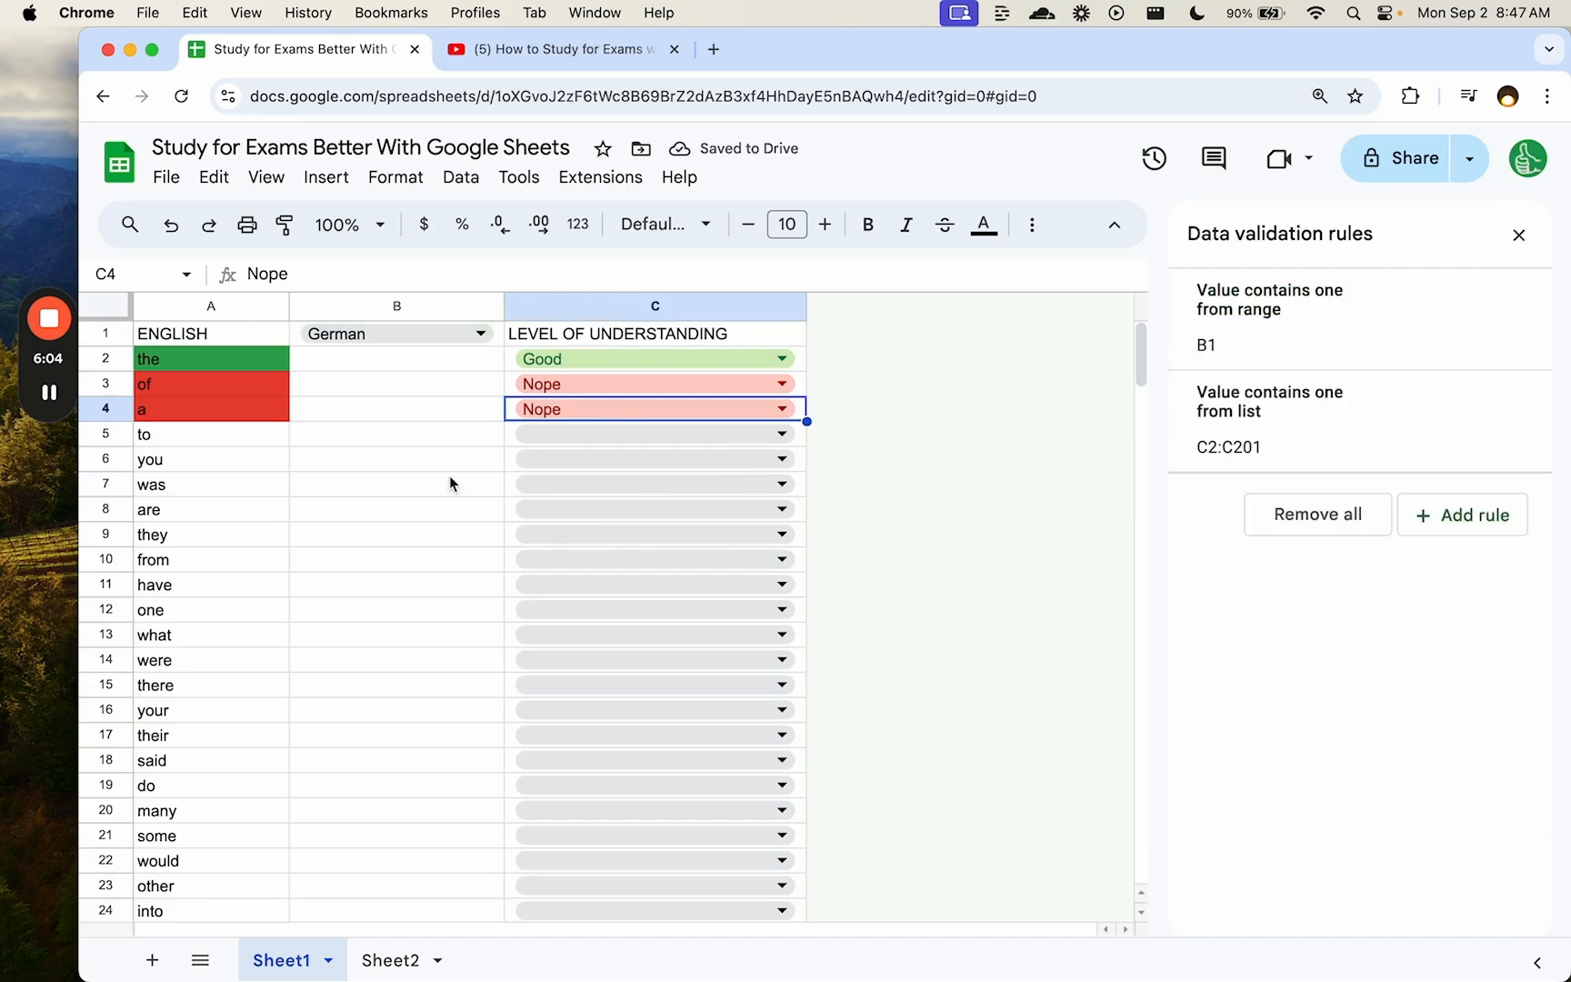
- Rename the first sheet STUDY and the second sheet LANGUAGES
{"action": "double_click", "coordinate": [293, 961]}
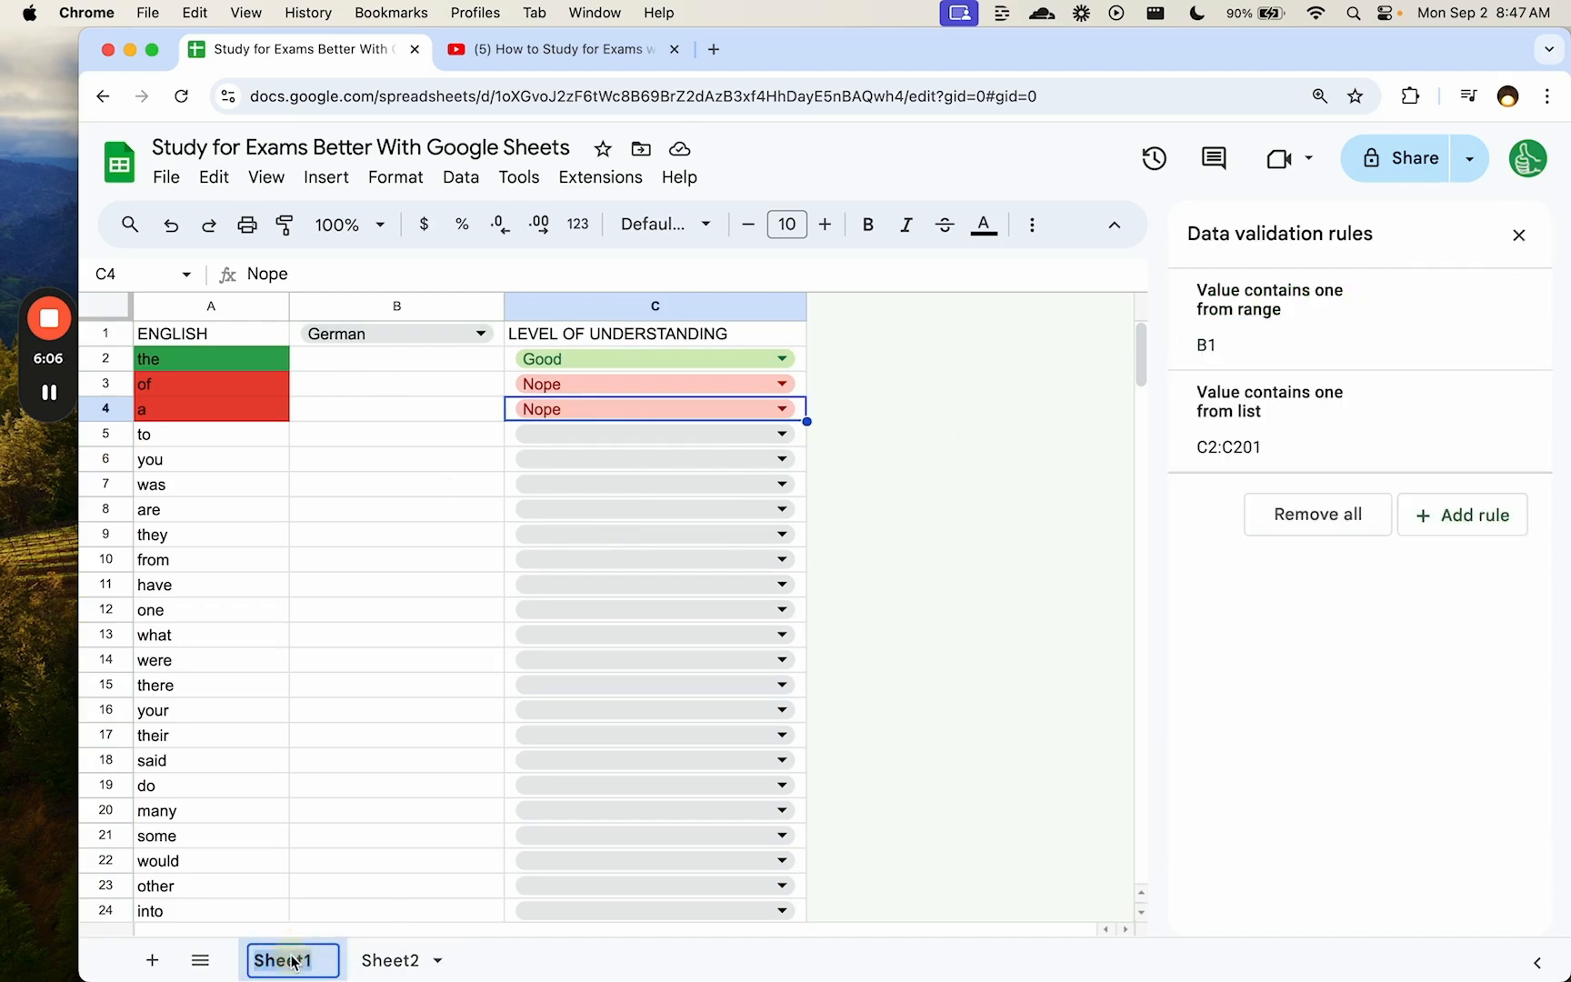
{"action": "type", "text": "STUDY"}
{"action": "key", "text": "Return"}
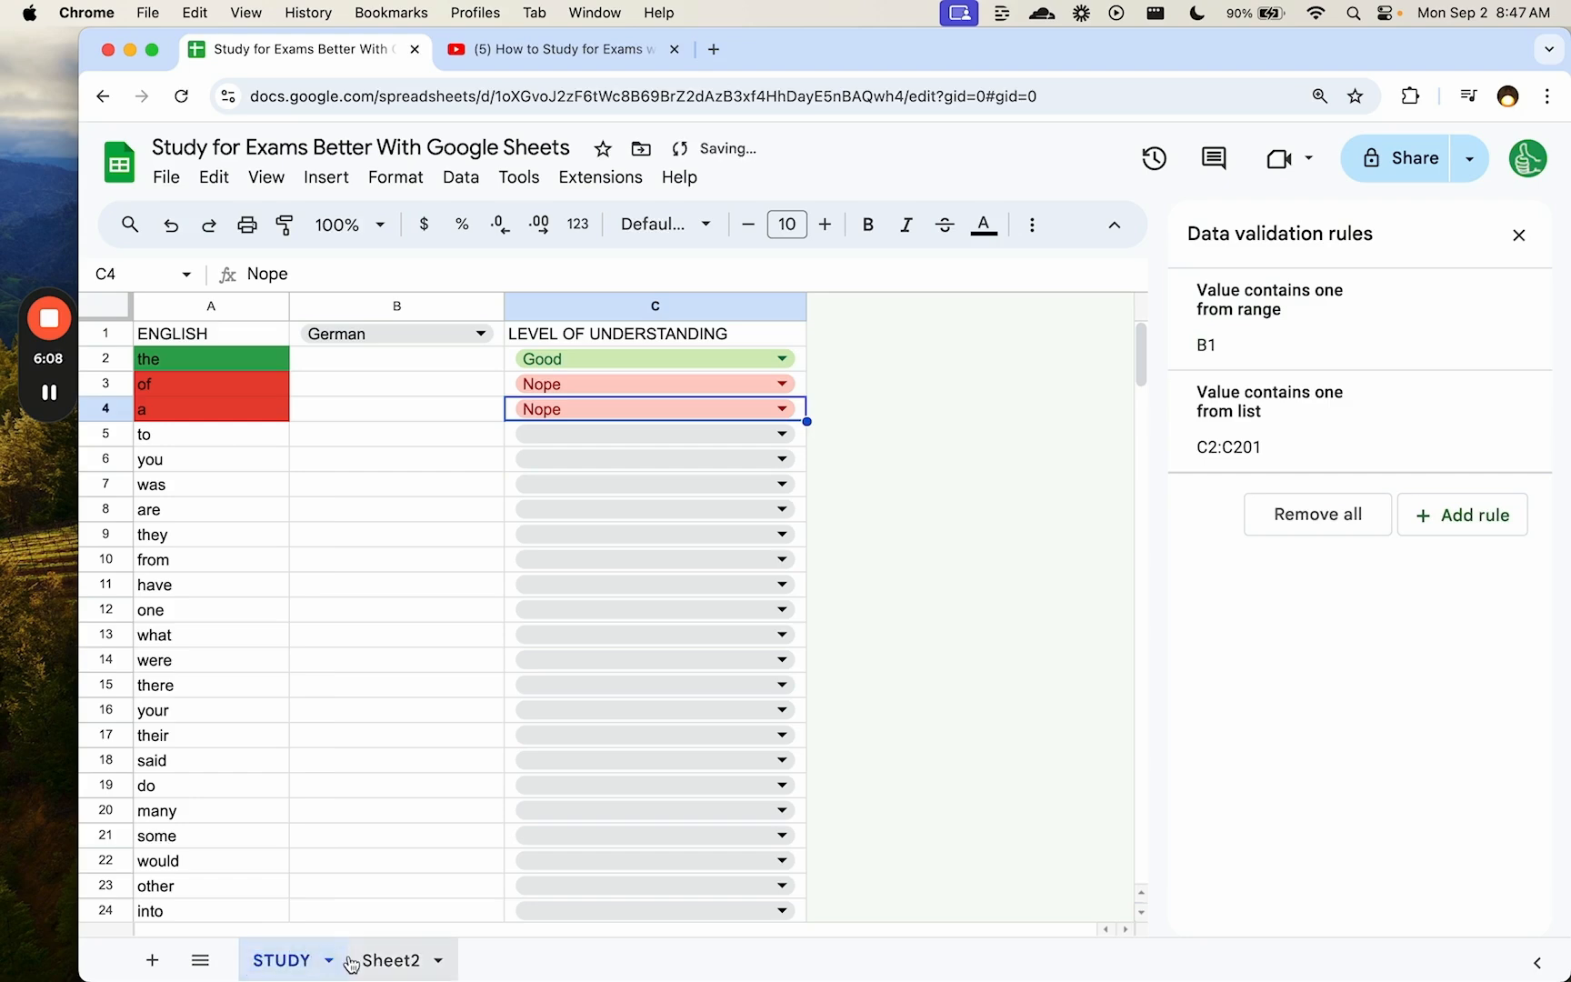
{"action": "left_click", "coordinate": [376, 959]}
{"action": "double_click", "coordinate": [376, 960]}
{"action": "type", "text": "LANGUAGES"}
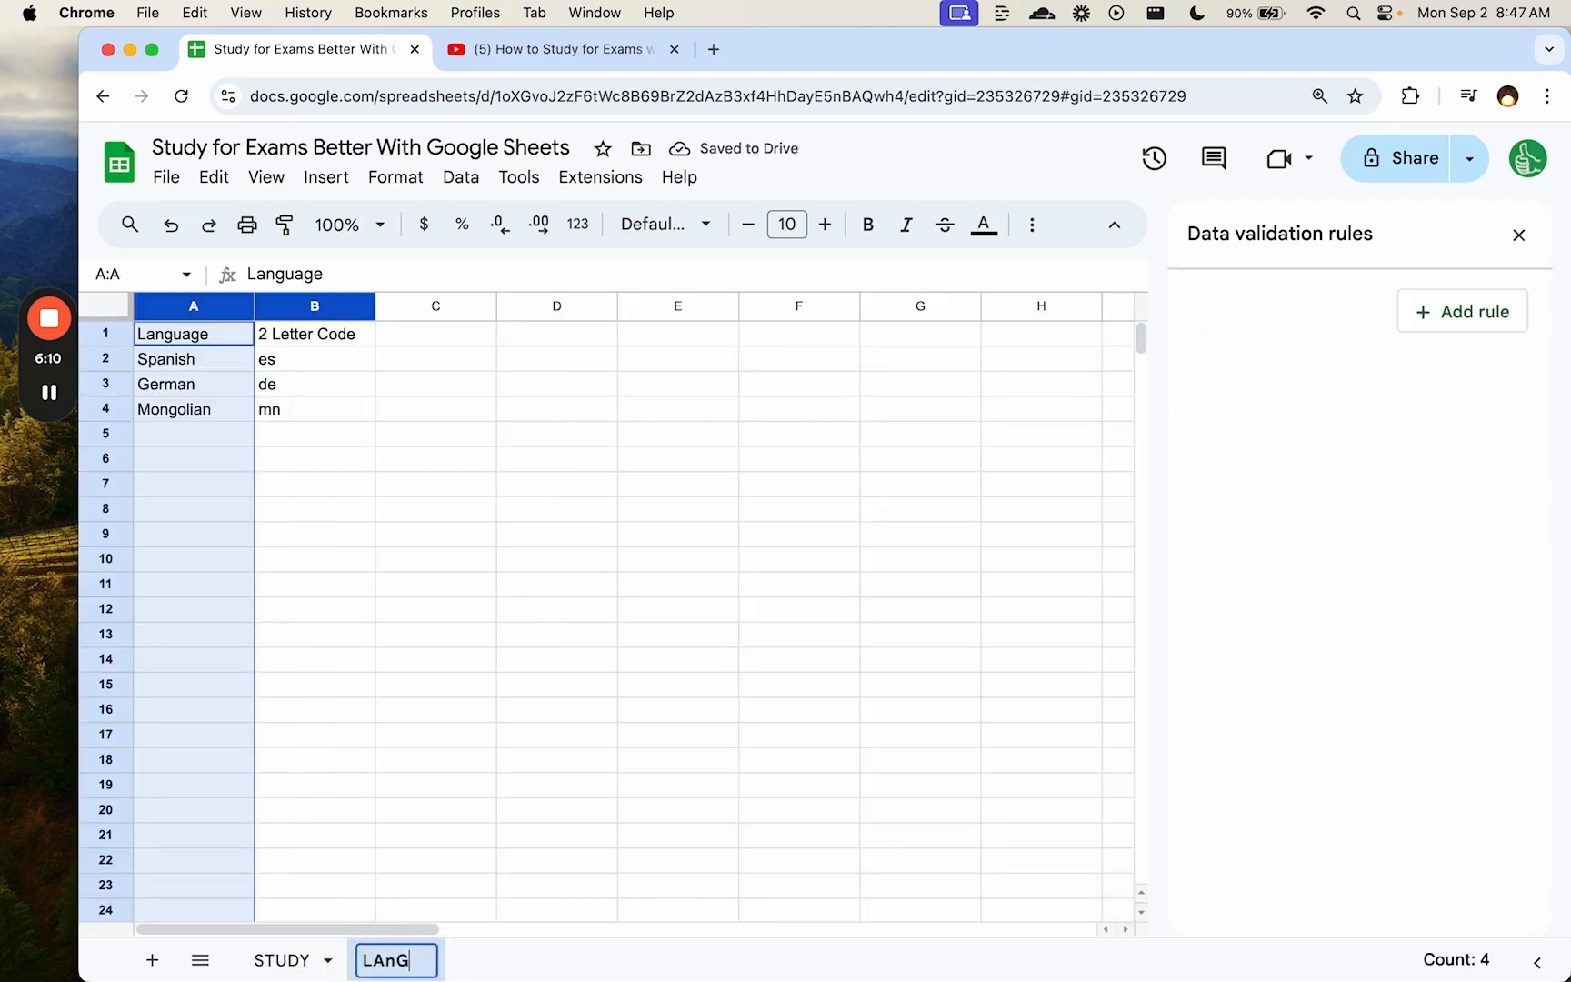
{"action": "key", "text": "Return"}
{"action": "left_click", "coordinate": [282, 960]}
- Check the B1 language list still shows German and close the data validation panel
{"action": "left_click", "coordinate": [207, 459]}
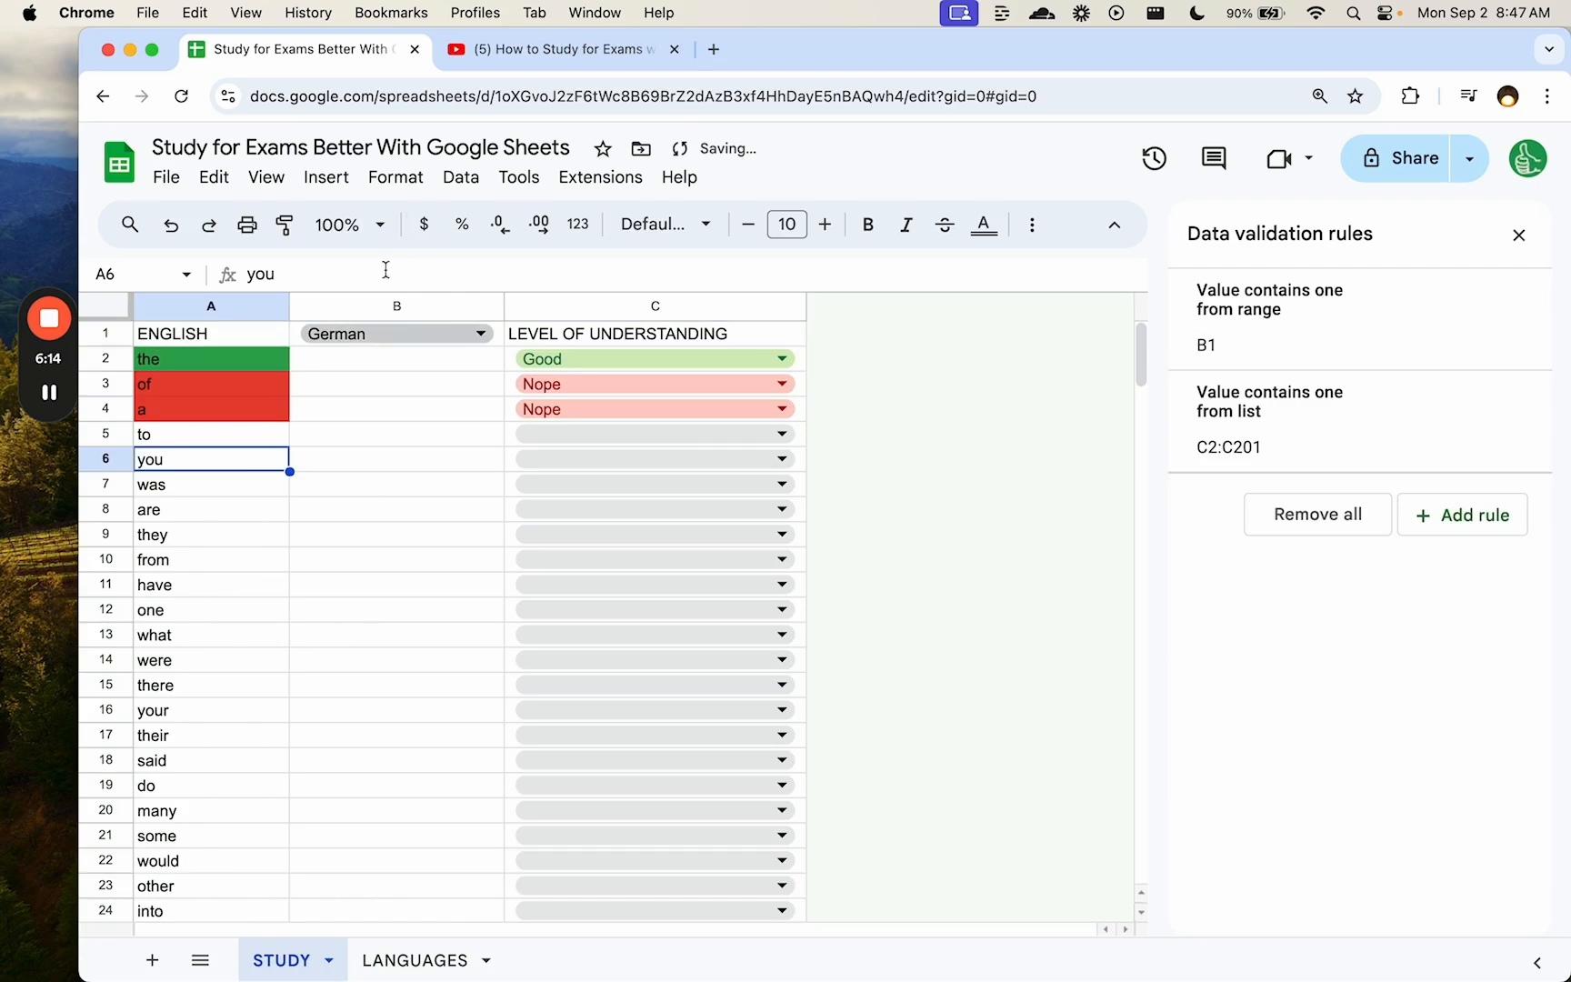
{"action": "double_click", "coordinate": [382, 335]}
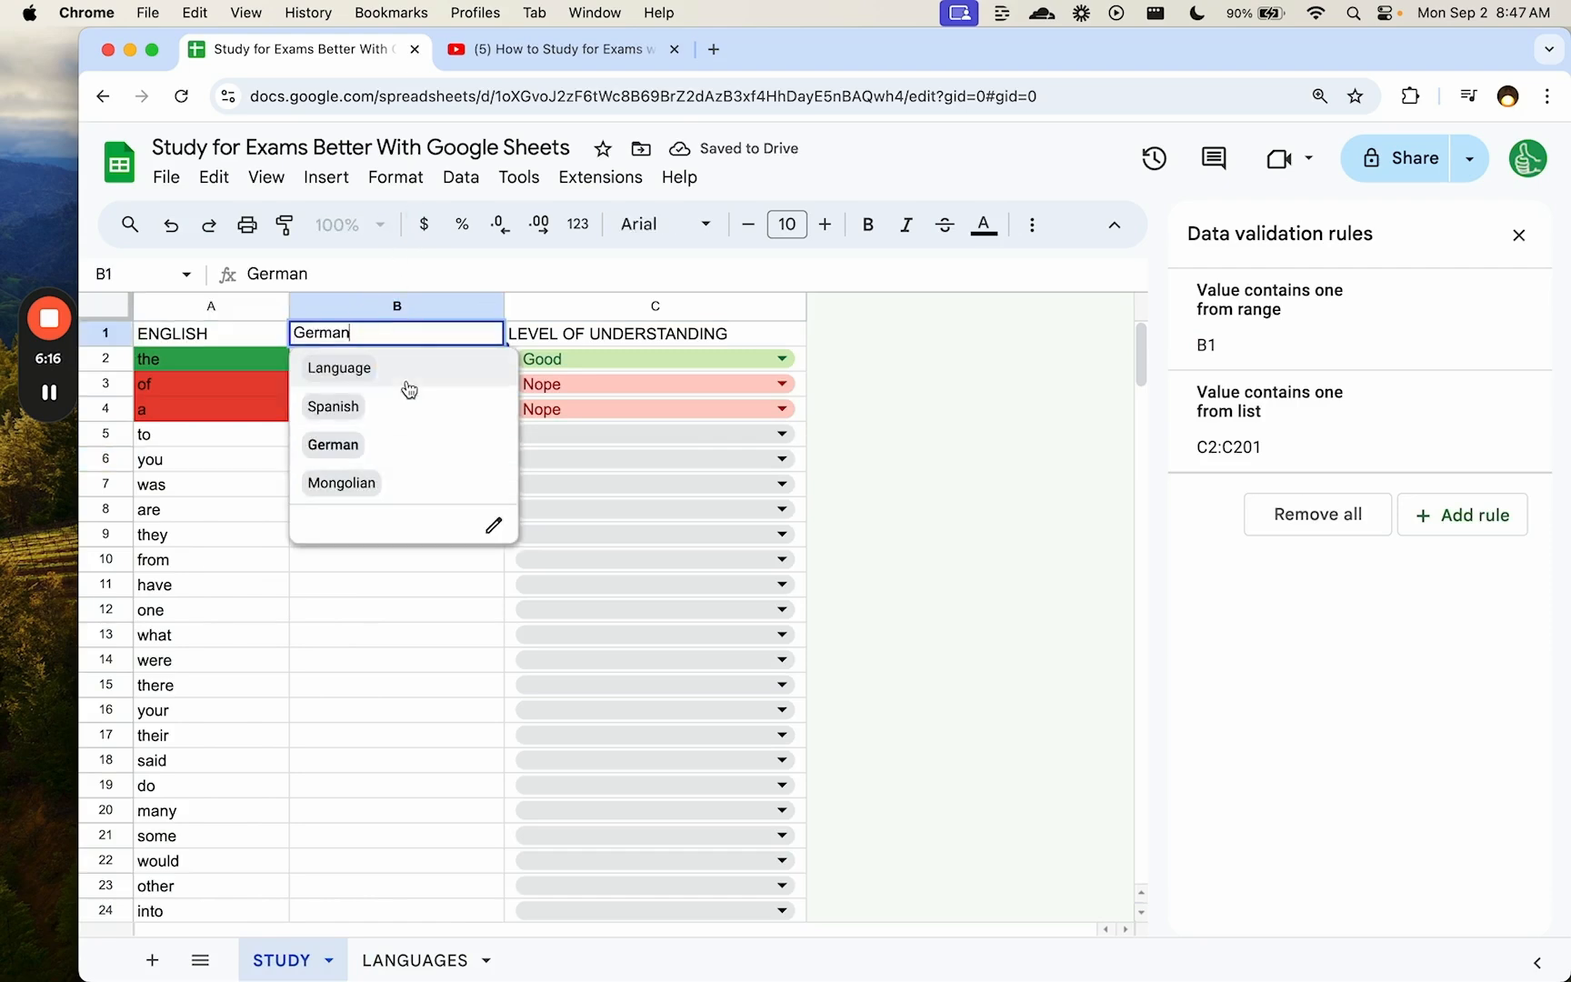
{"action": "key", "text": "Escape"}
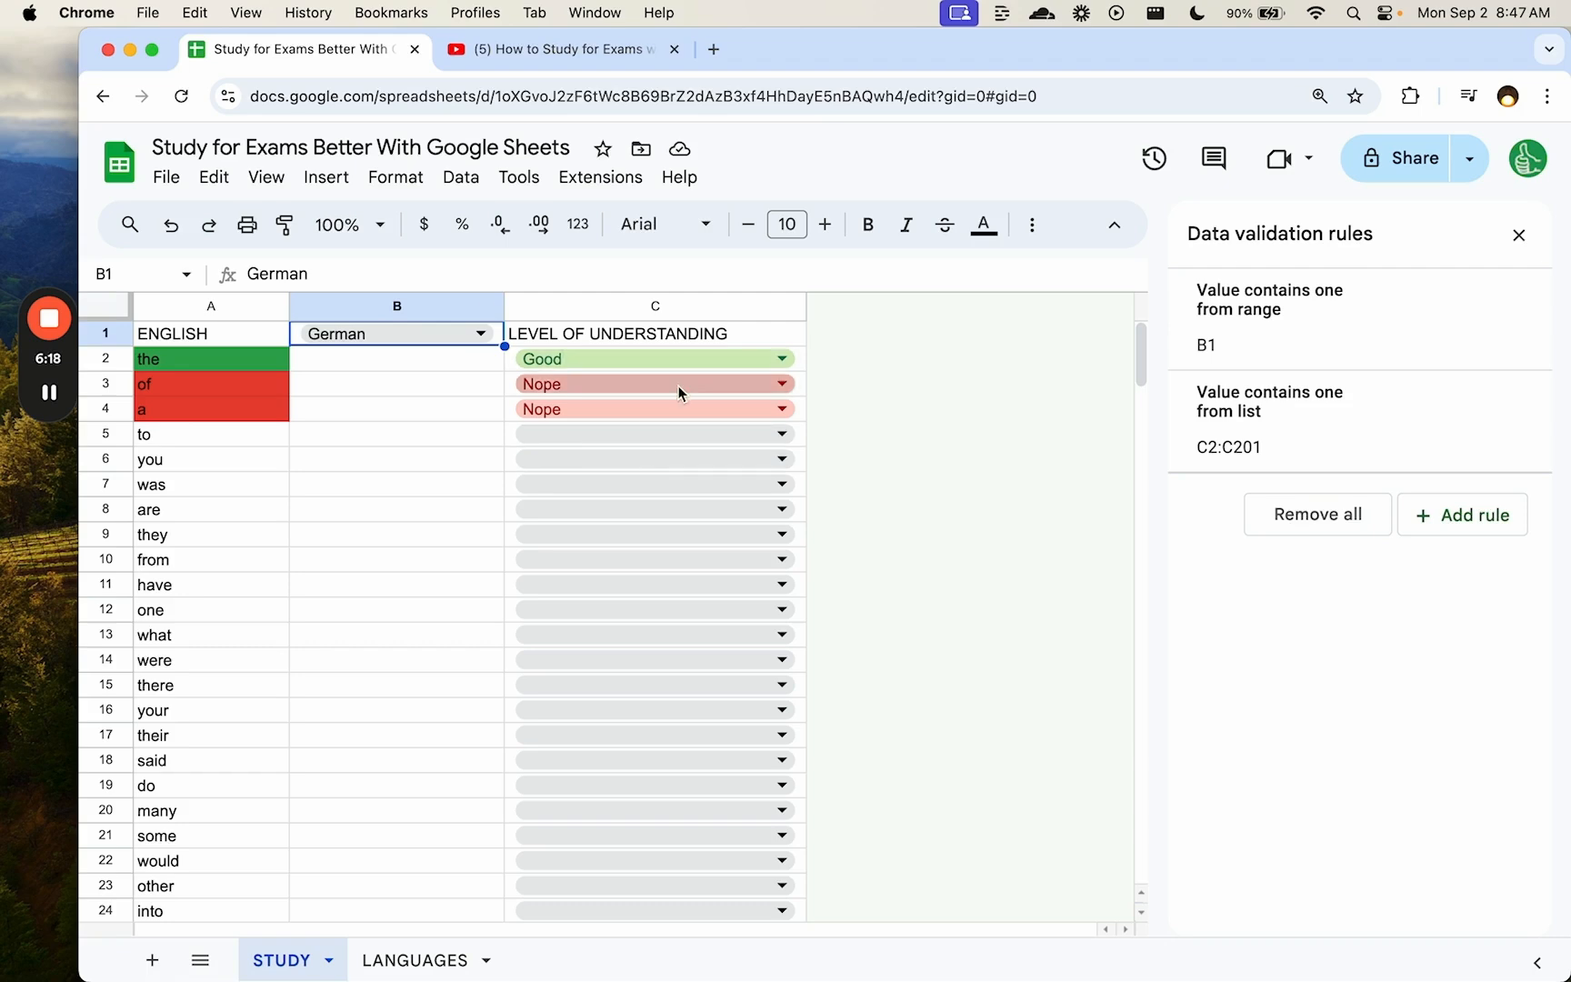
{"action": "left_click", "coordinate": [1518, 234]}
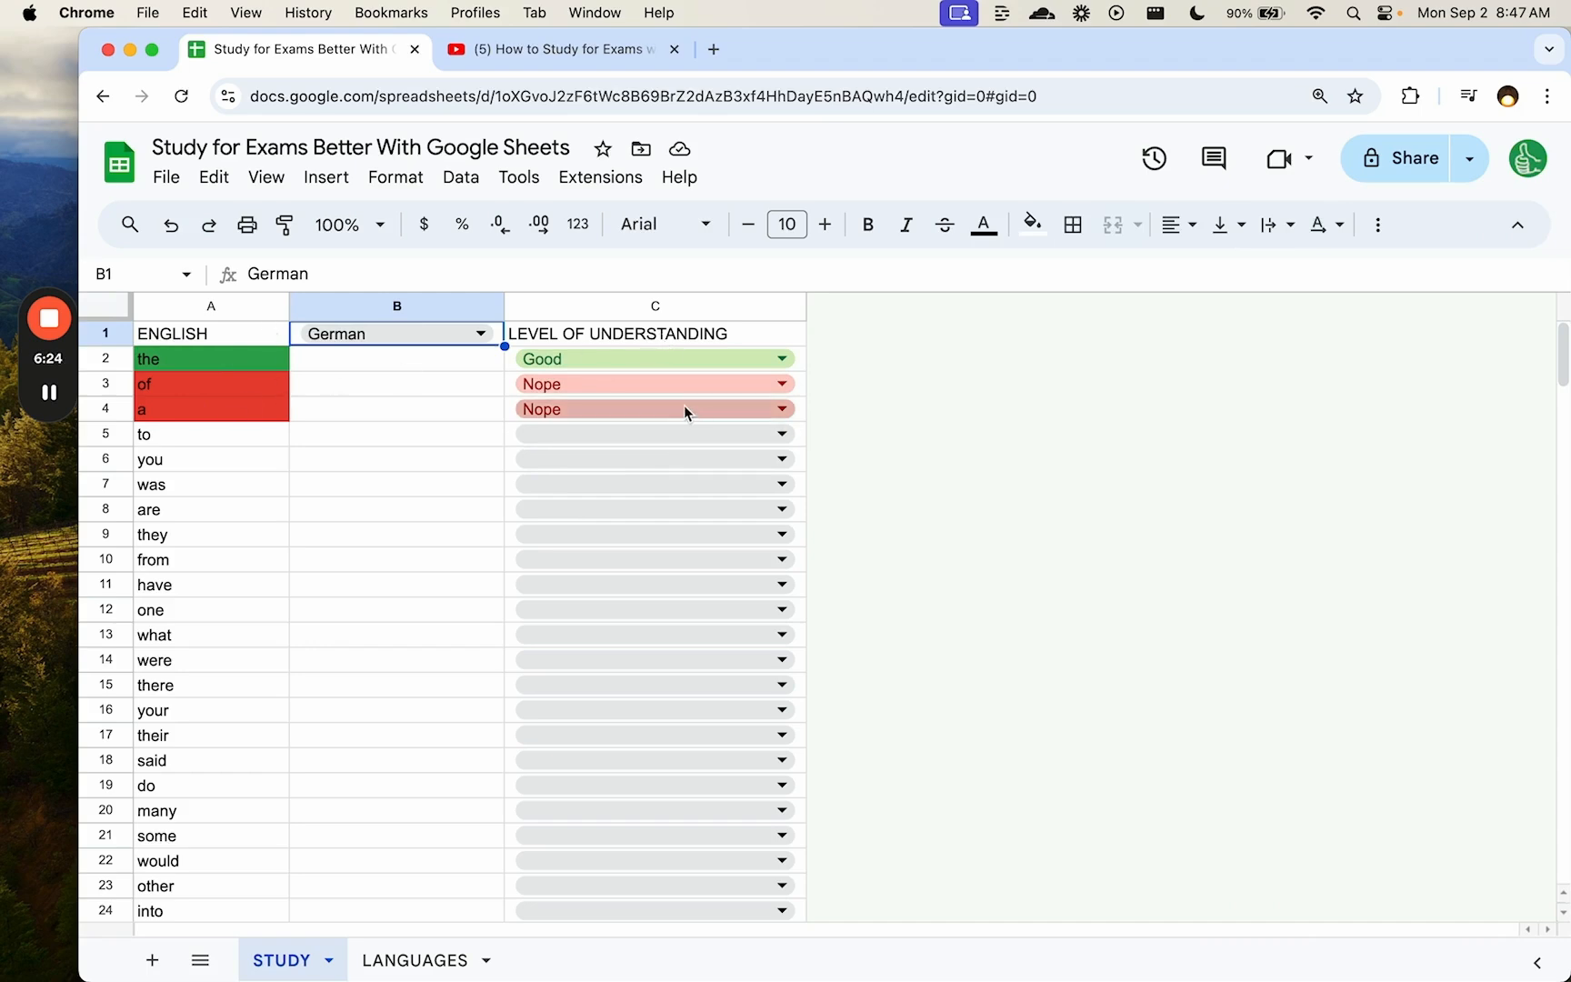
- Add a filter to the word table that hides rows rated Good
{"action": "left_click", "coordinate": [1379, 225]}
{"action": "left_click", "coordinate": [1299, 286]}
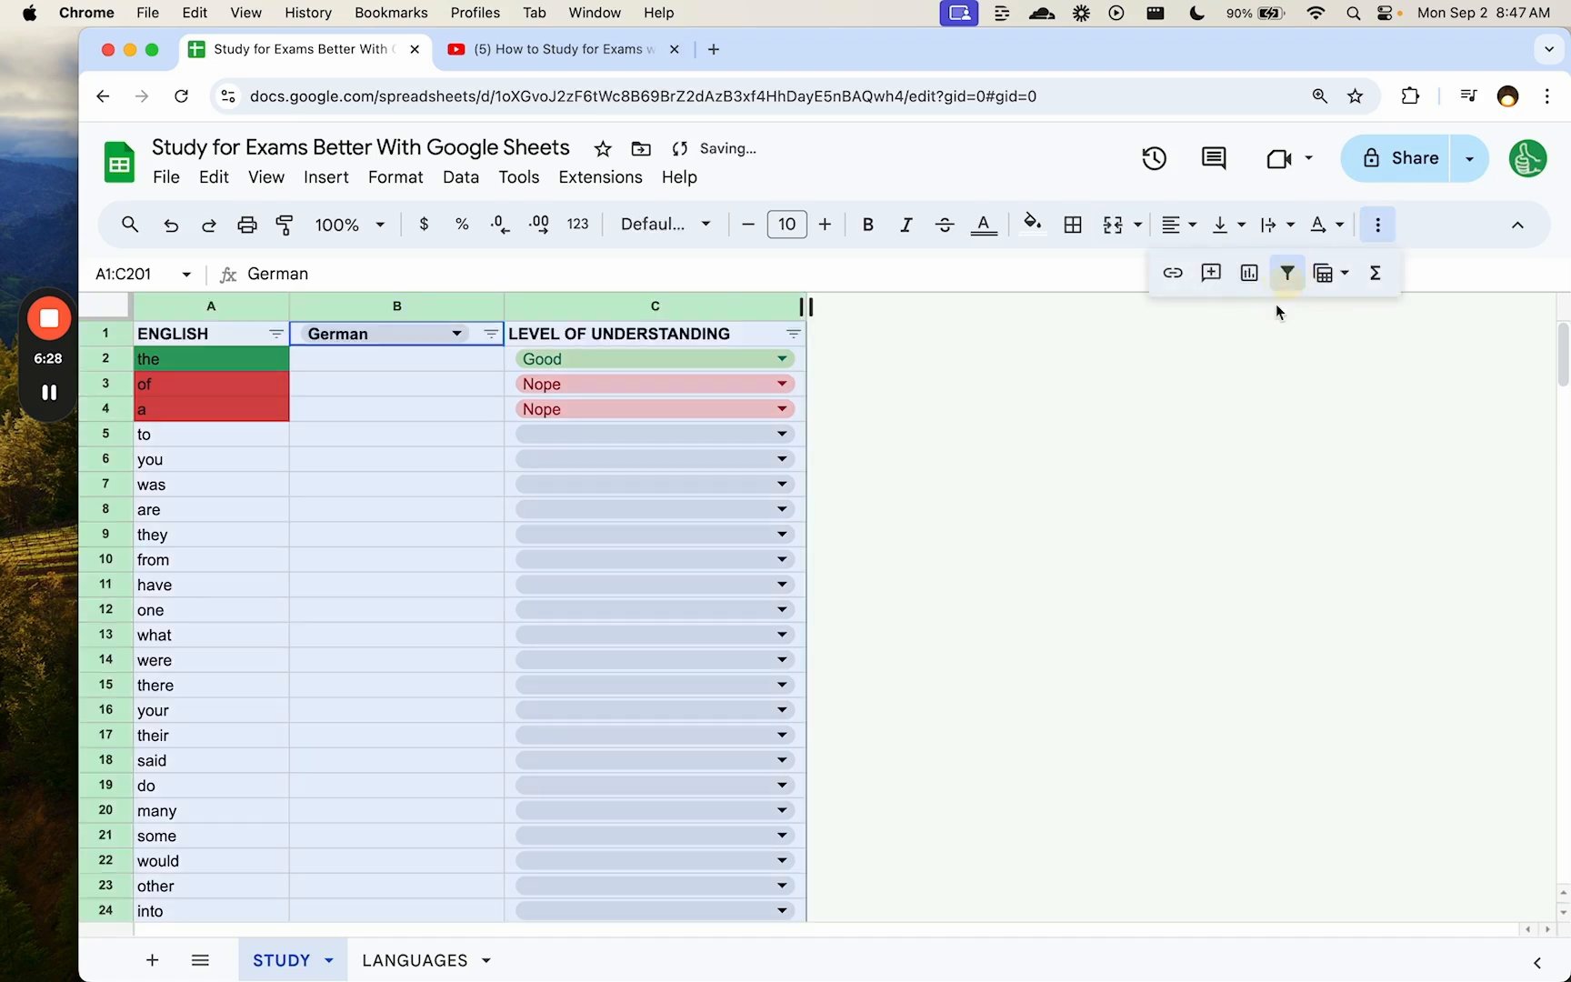
{"action": "left_click", "coordinate": [789, 331]}
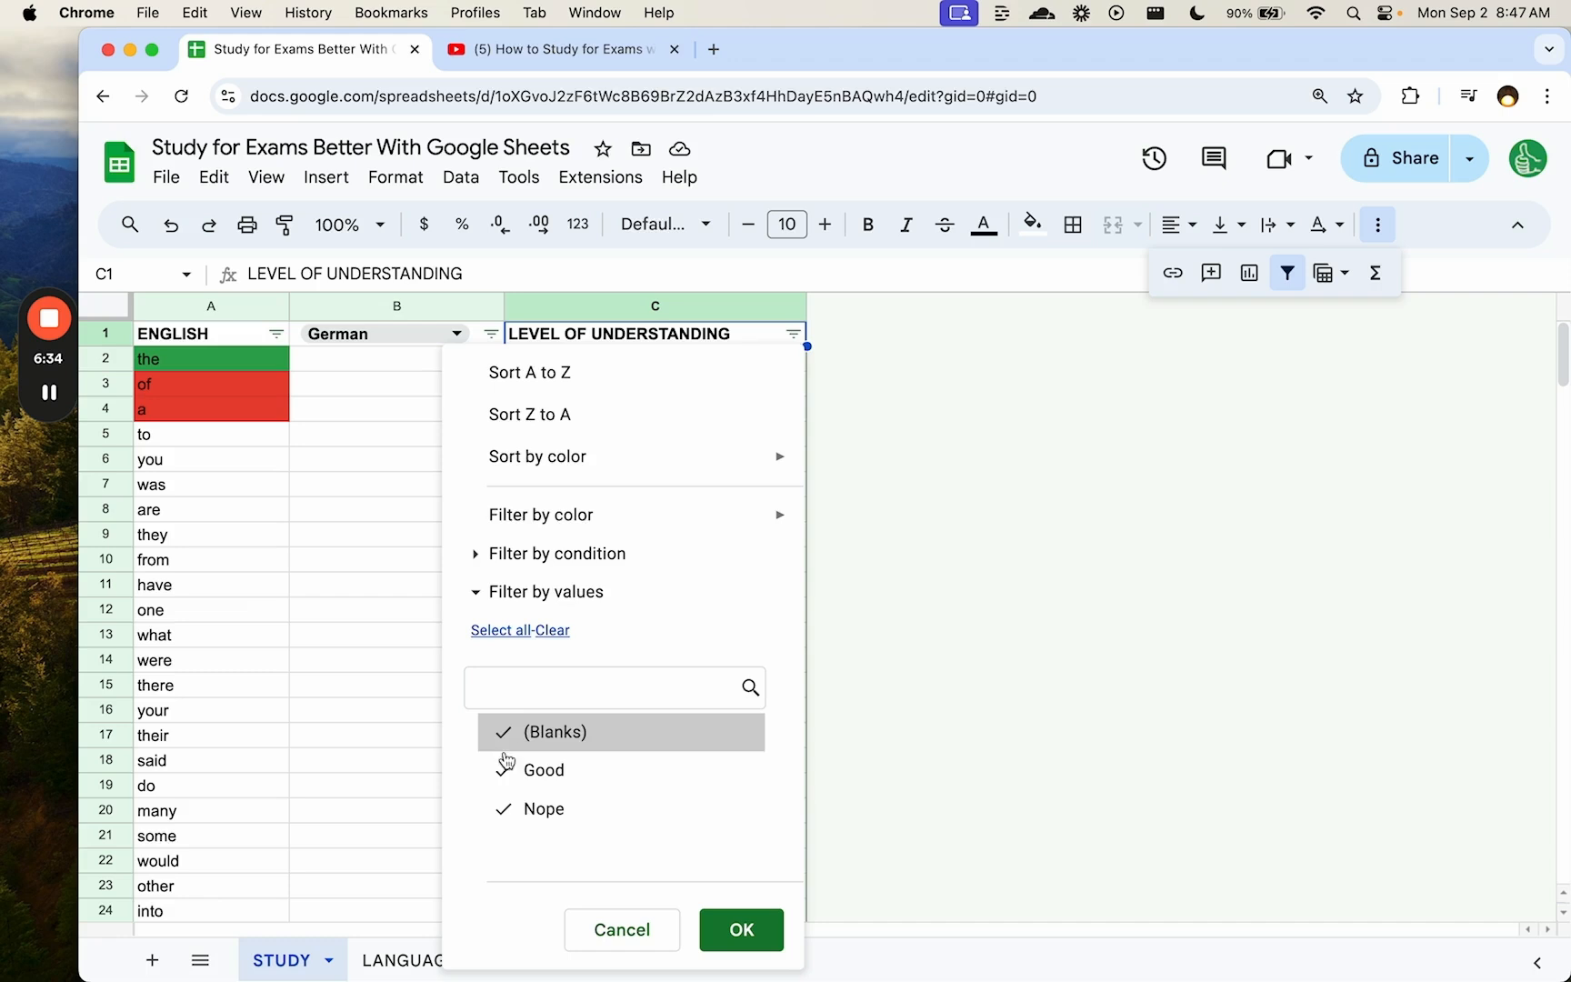
{"action": "left_click", "coordinate": [506, 772]}
{"action": "left_click", "coordinate": [765, 938]}
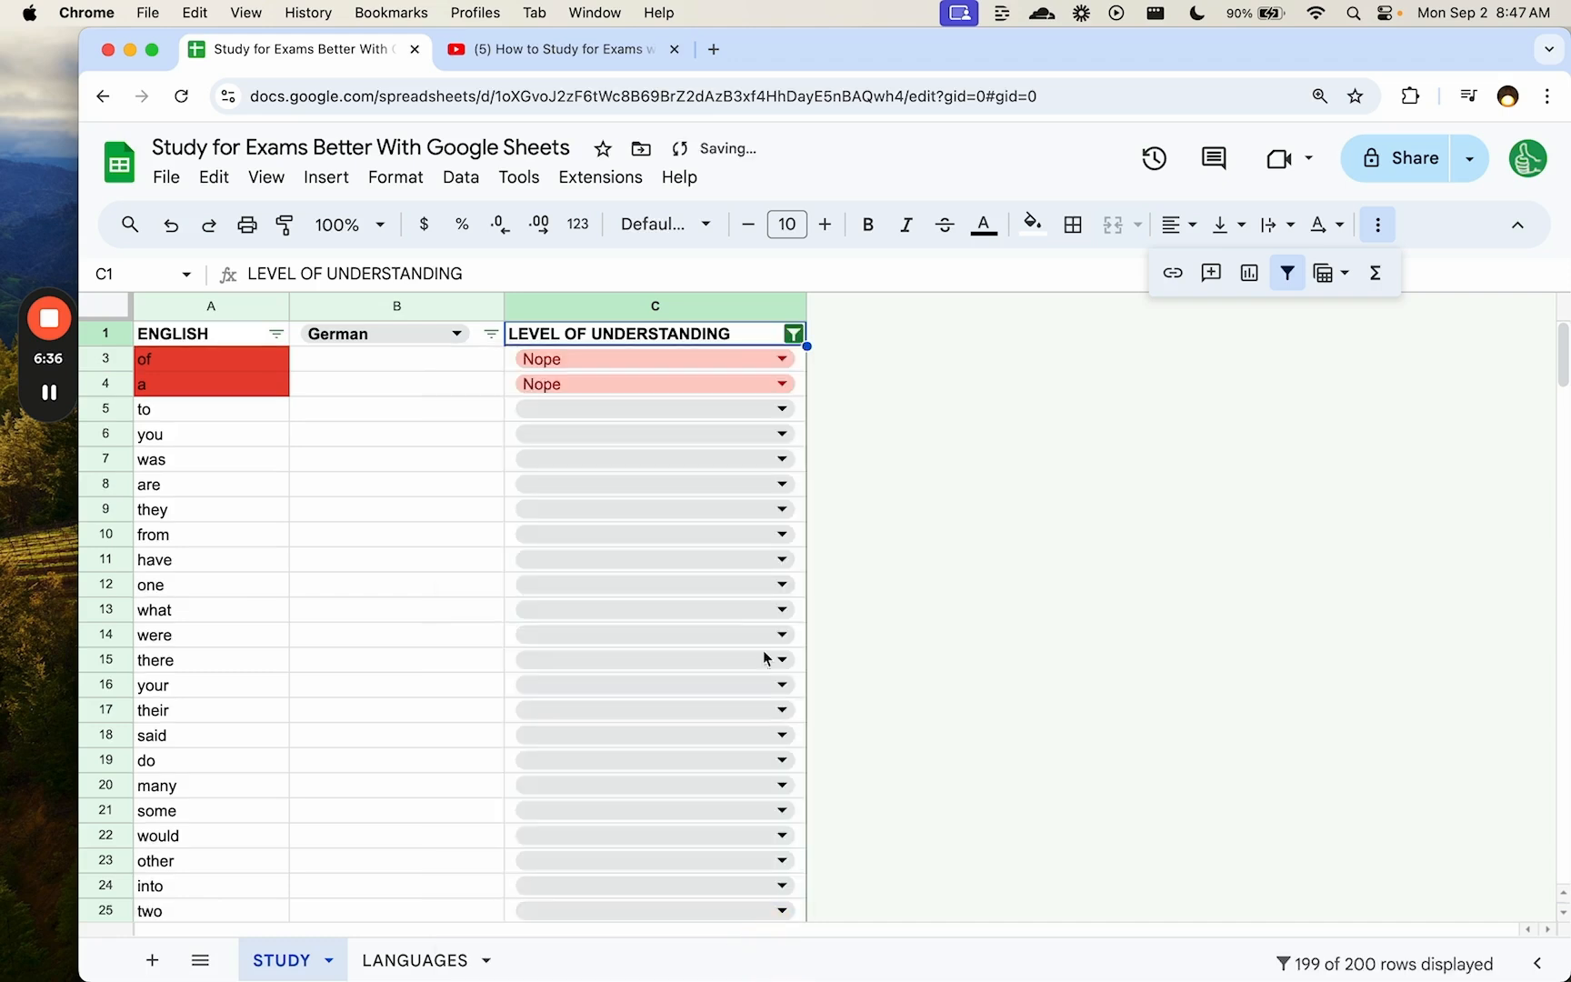
- Rate the word 'what' in C13 as Good
{"action": "left_click", "coordinate": [246, 432]}
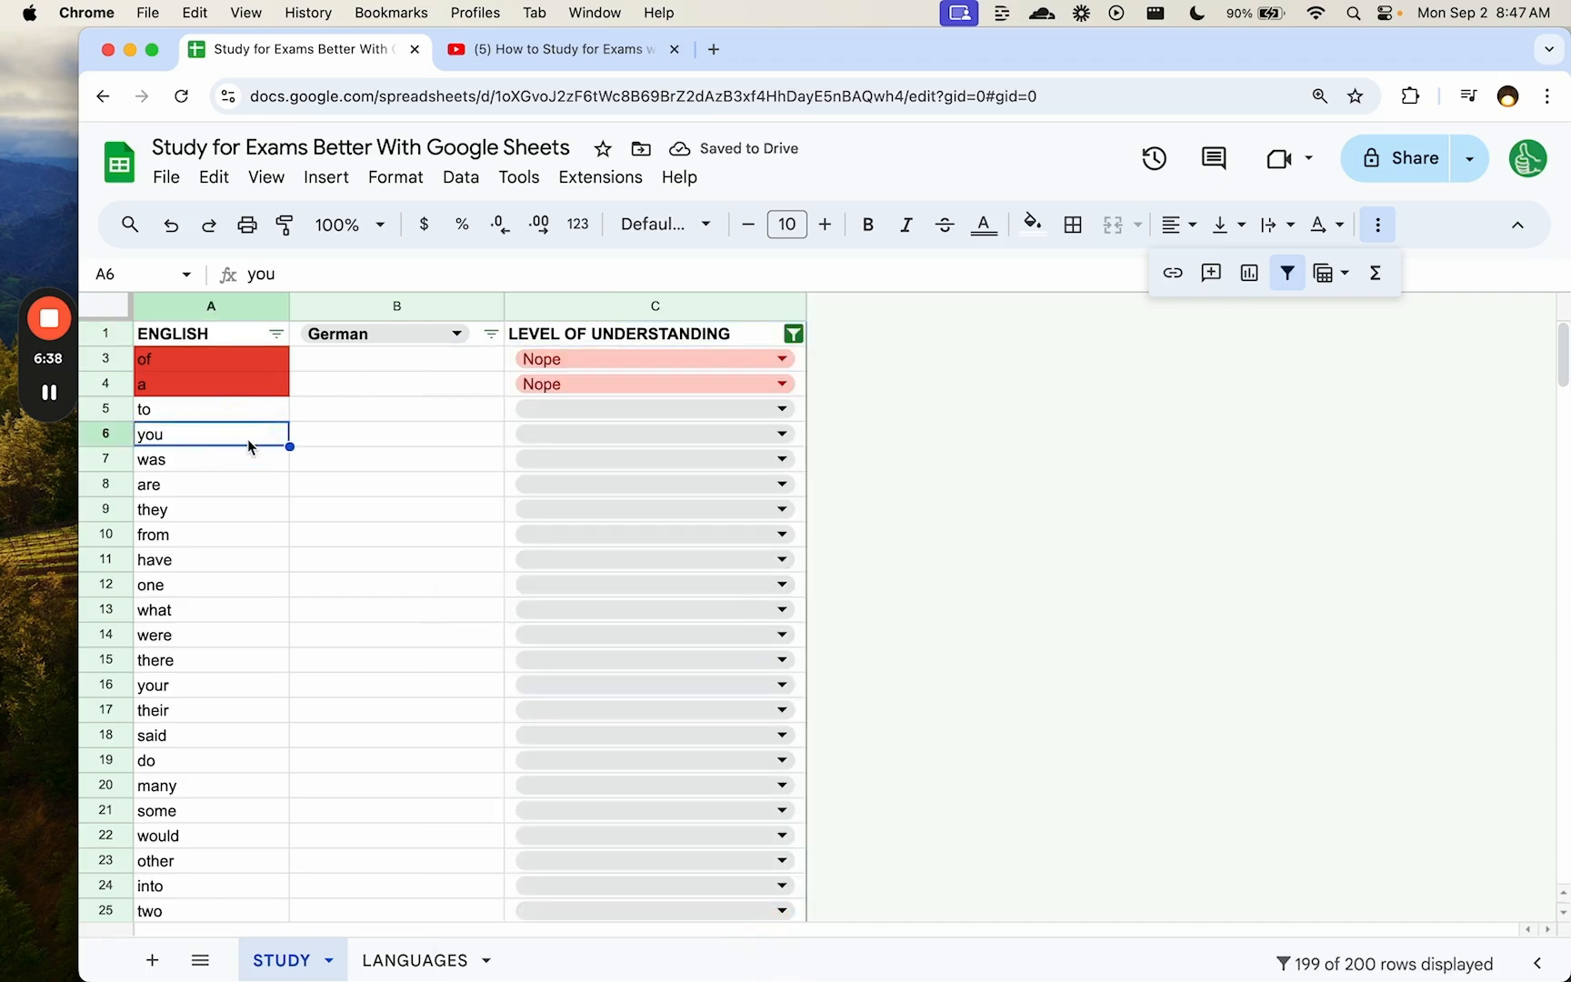
{"action": "left_click", "coordinate": [447, 432]}
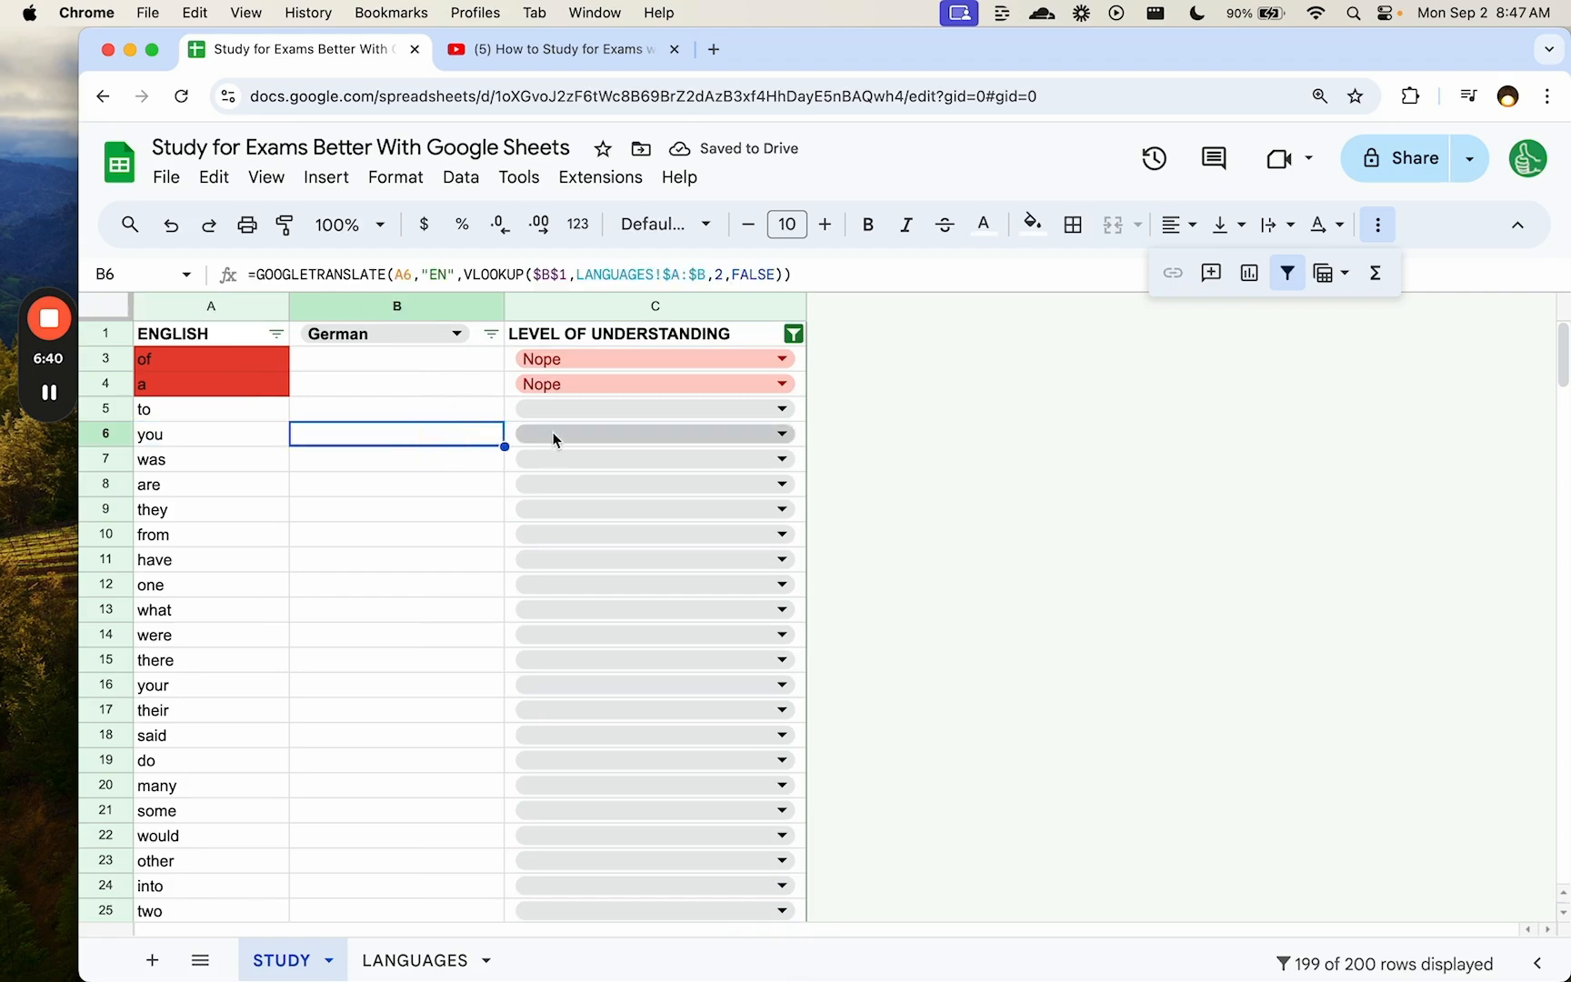
{"action": "left_click", "coordinate": [221, 463]}
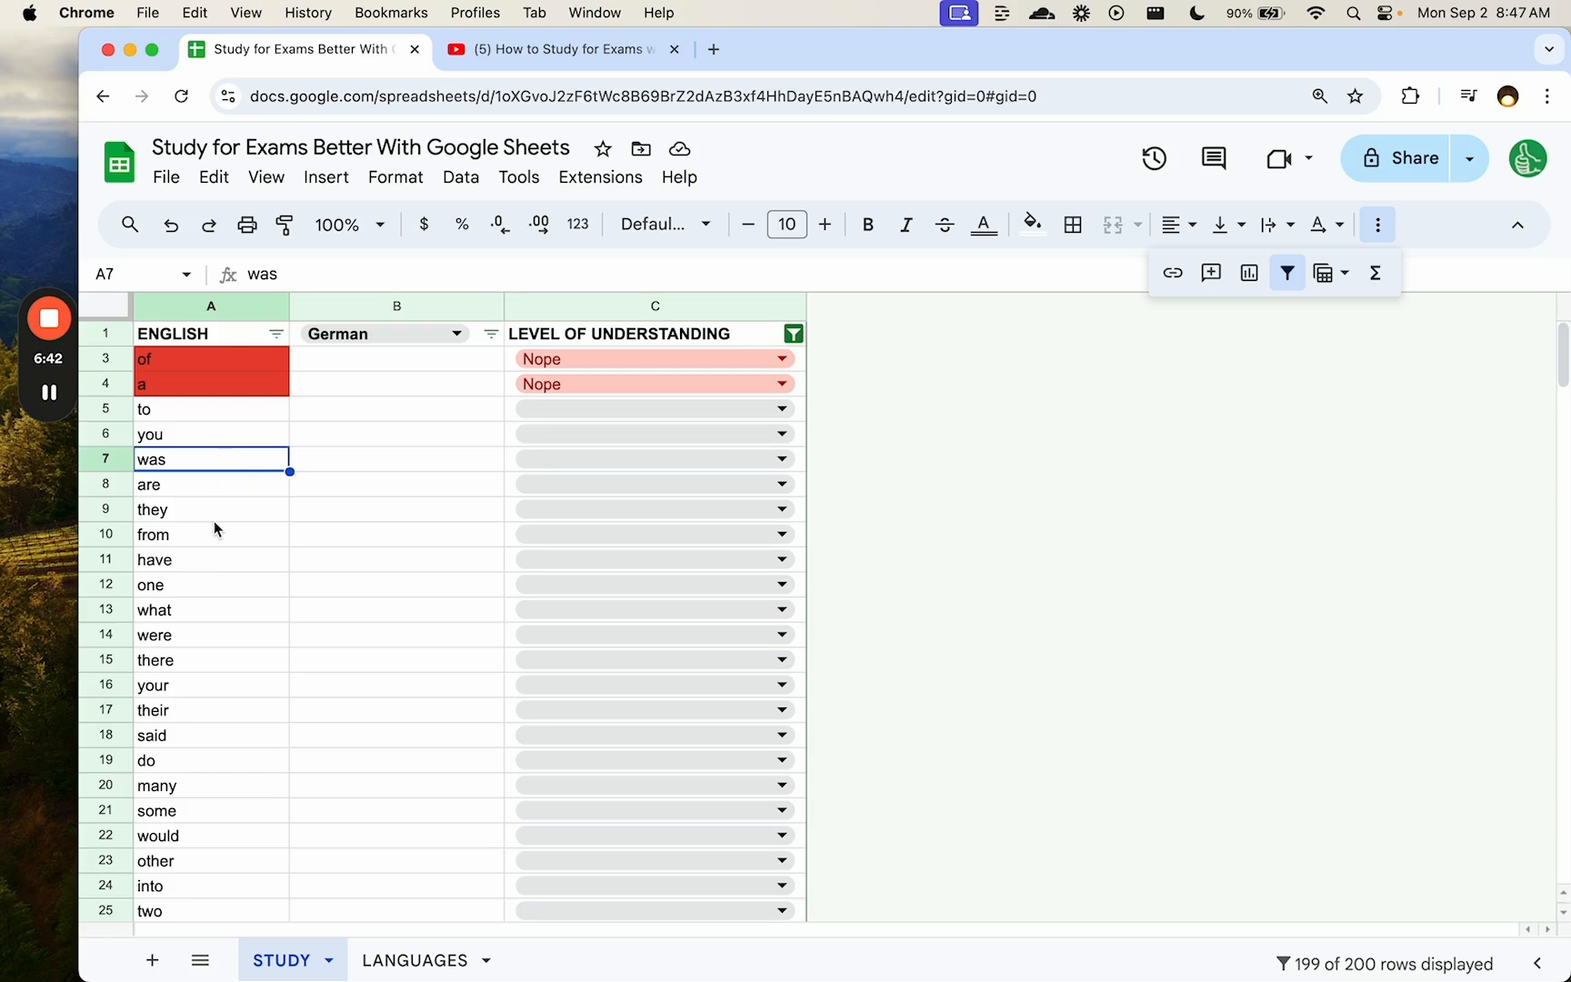
{"action": "scroll", "coordinate": [211, 545], "scroll_direction": "down", "scroll_amount": 2}
{"action": "left_click", "coordinate": [202, 560]}
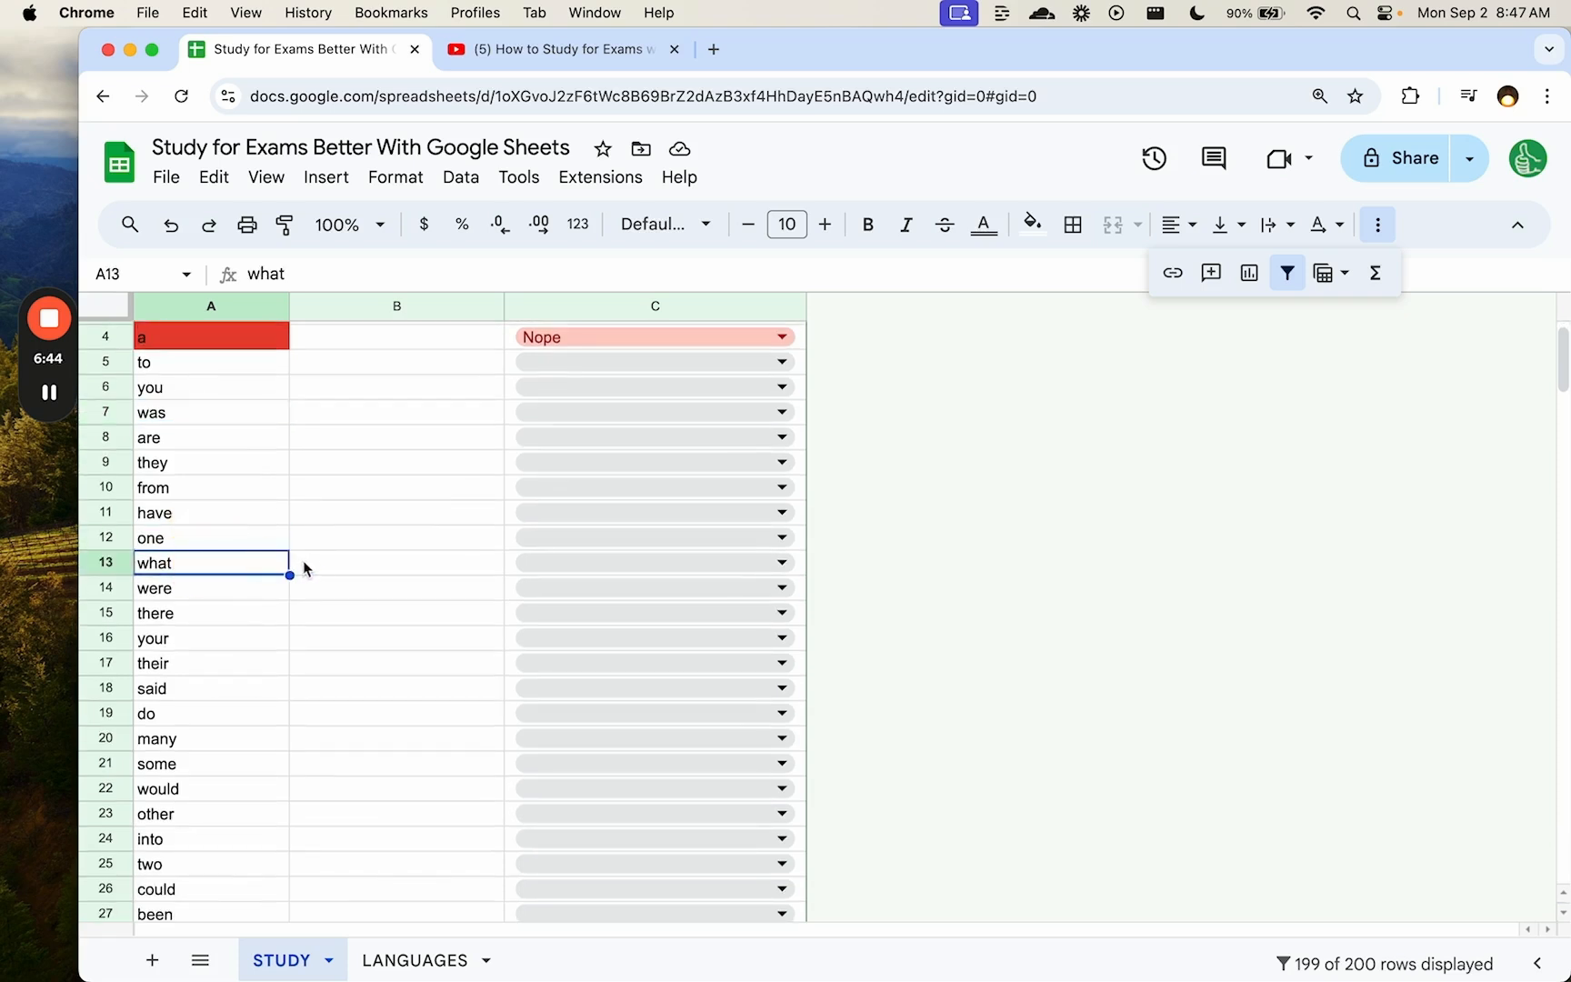
{"action": "left_click", "coordinate": [554, 567]}
{"action": "left_click", "coordinate": [557, 601]}
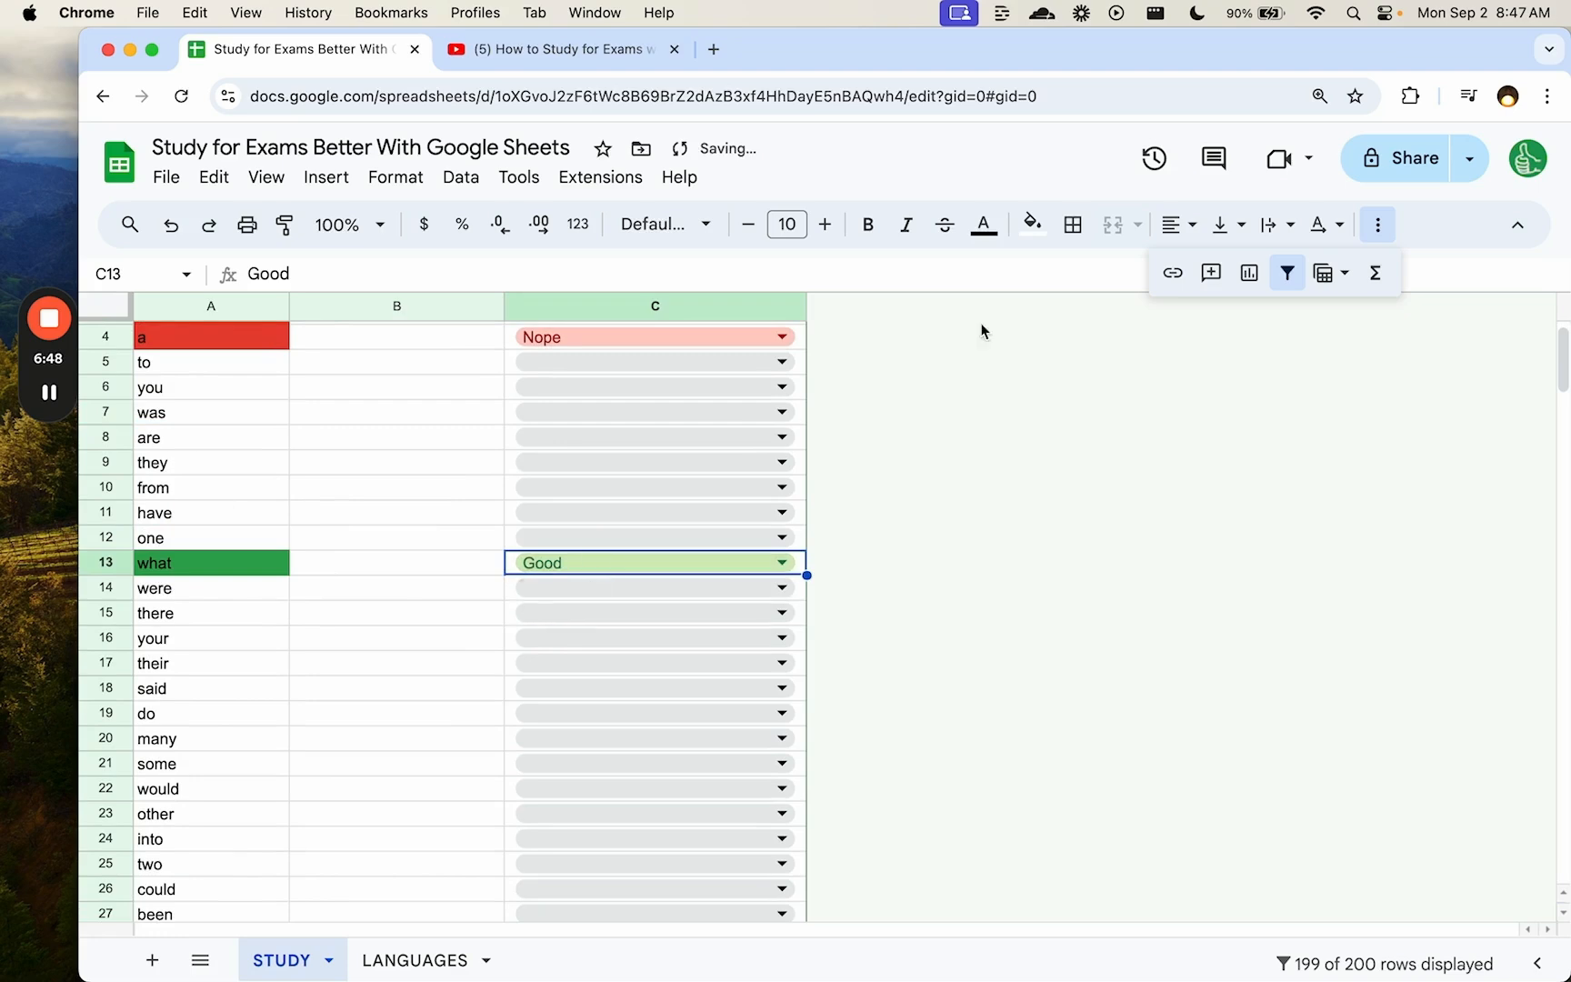
- Reapply the LEVEL OF UNDERSTANDING filter so 'what' is hidden too
{"action": "scroll", "coordinate": [744, 489], "scroll_direction": "up", "scroll_amount": 2}
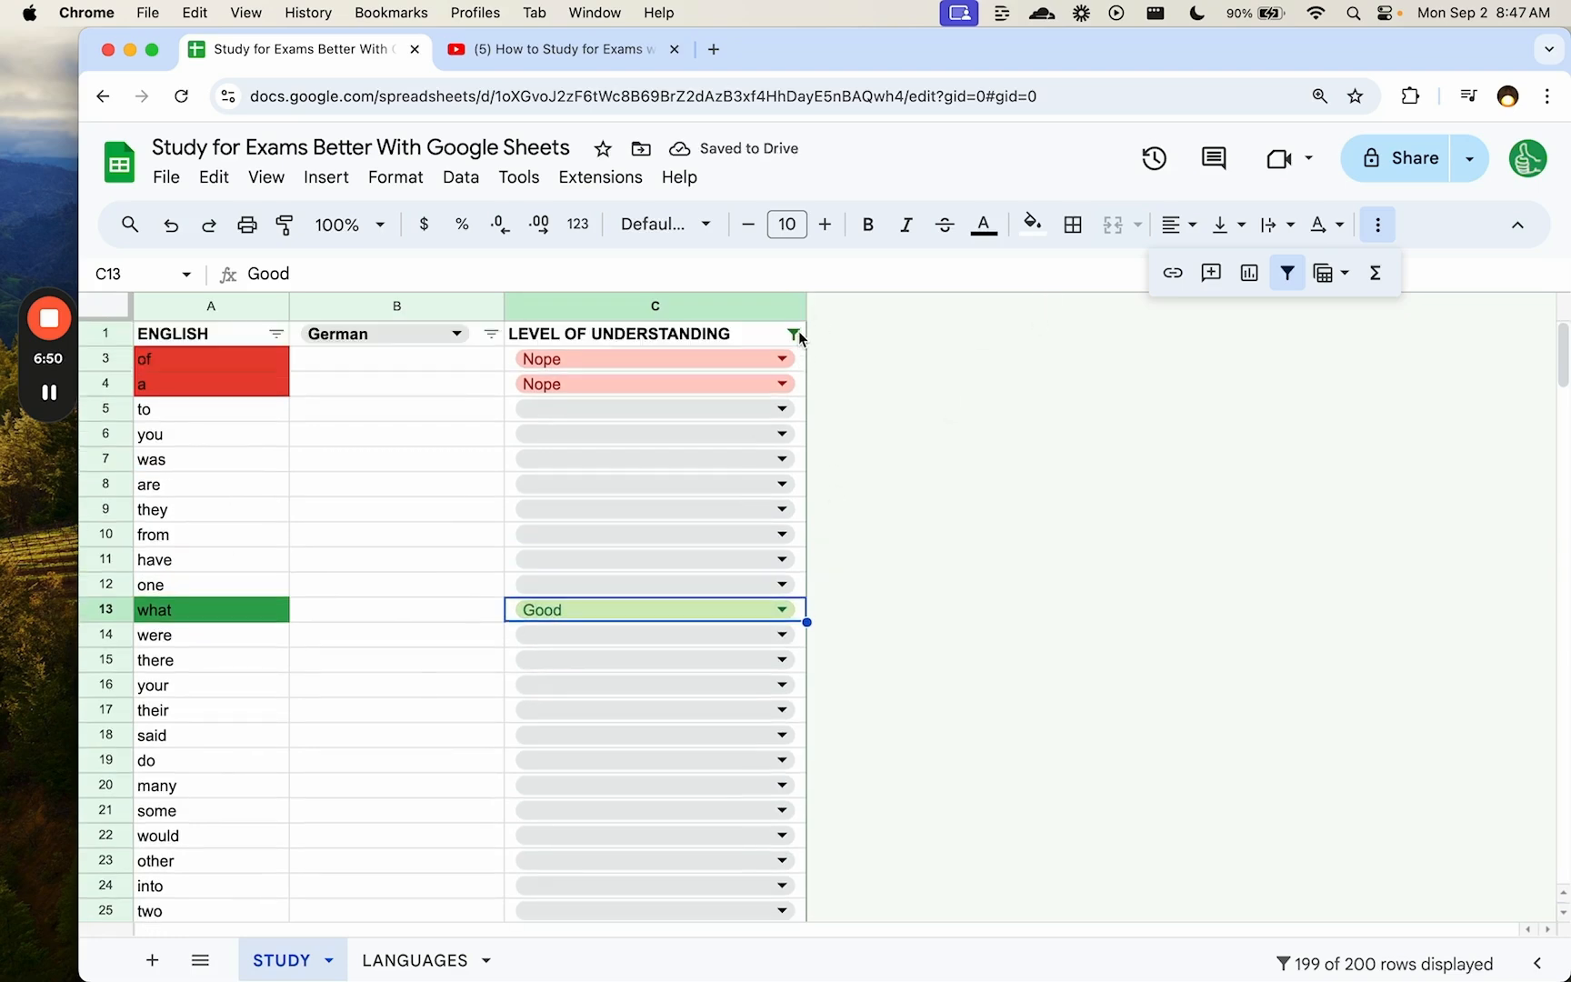
{"action": "left_click", "coordinate": [795, 334]}
{"action": "left_click", "coordinate": [760, 921]}
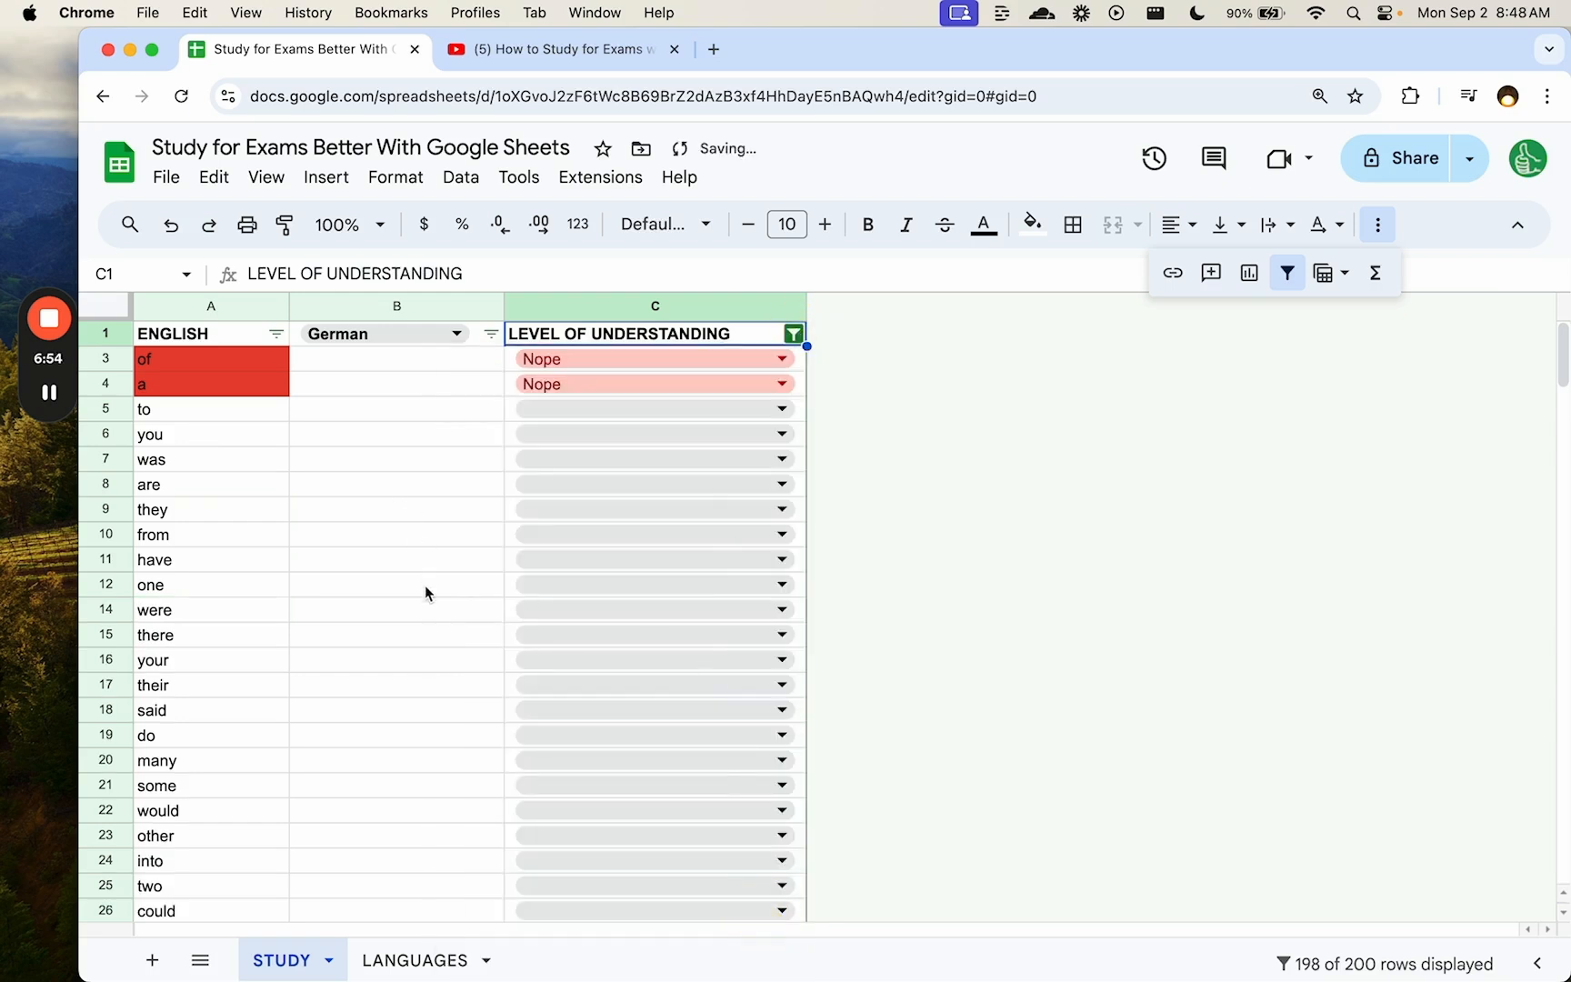
{"action": "scroll", "coordinate": [438, 423], "scroll_direction": "down", "scroll_amount": 10}
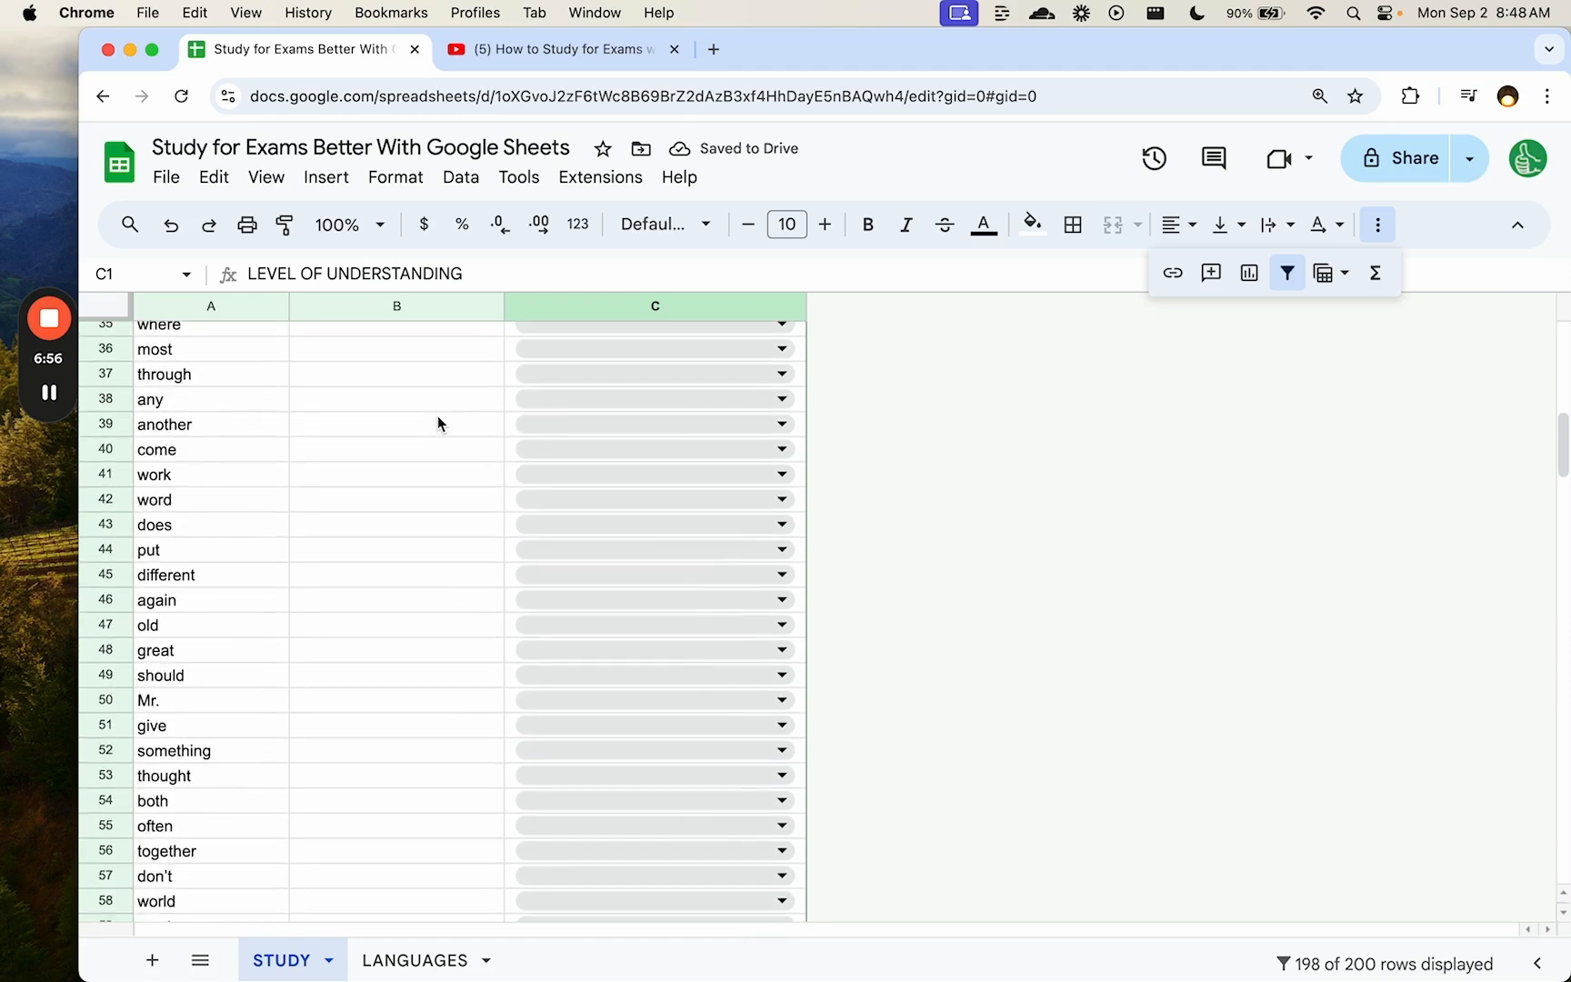
{"action": "scroll", "coordinate": [437, 420], "scroll_direction": "up", "scroll_amount": 10}
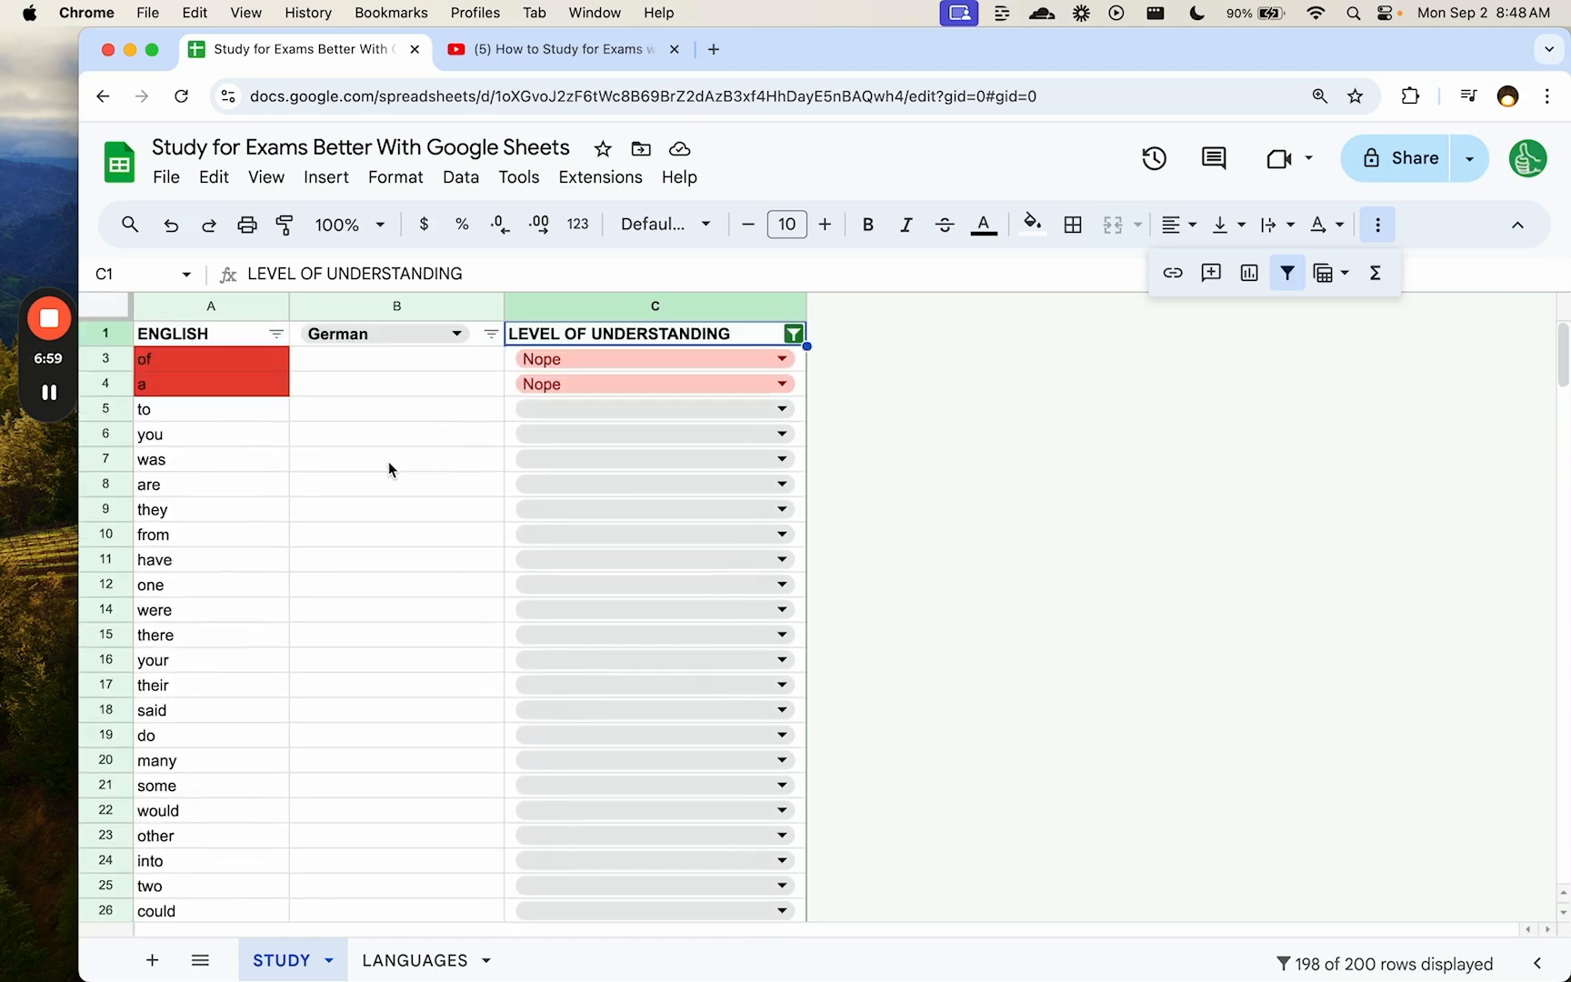
{"action": "mouse_move", "coordinate": [57, 382]}
- Remove the filter so all words, including 'the' and 'what', show again
{"action": "left_click", "coordinate": [49, 396]}
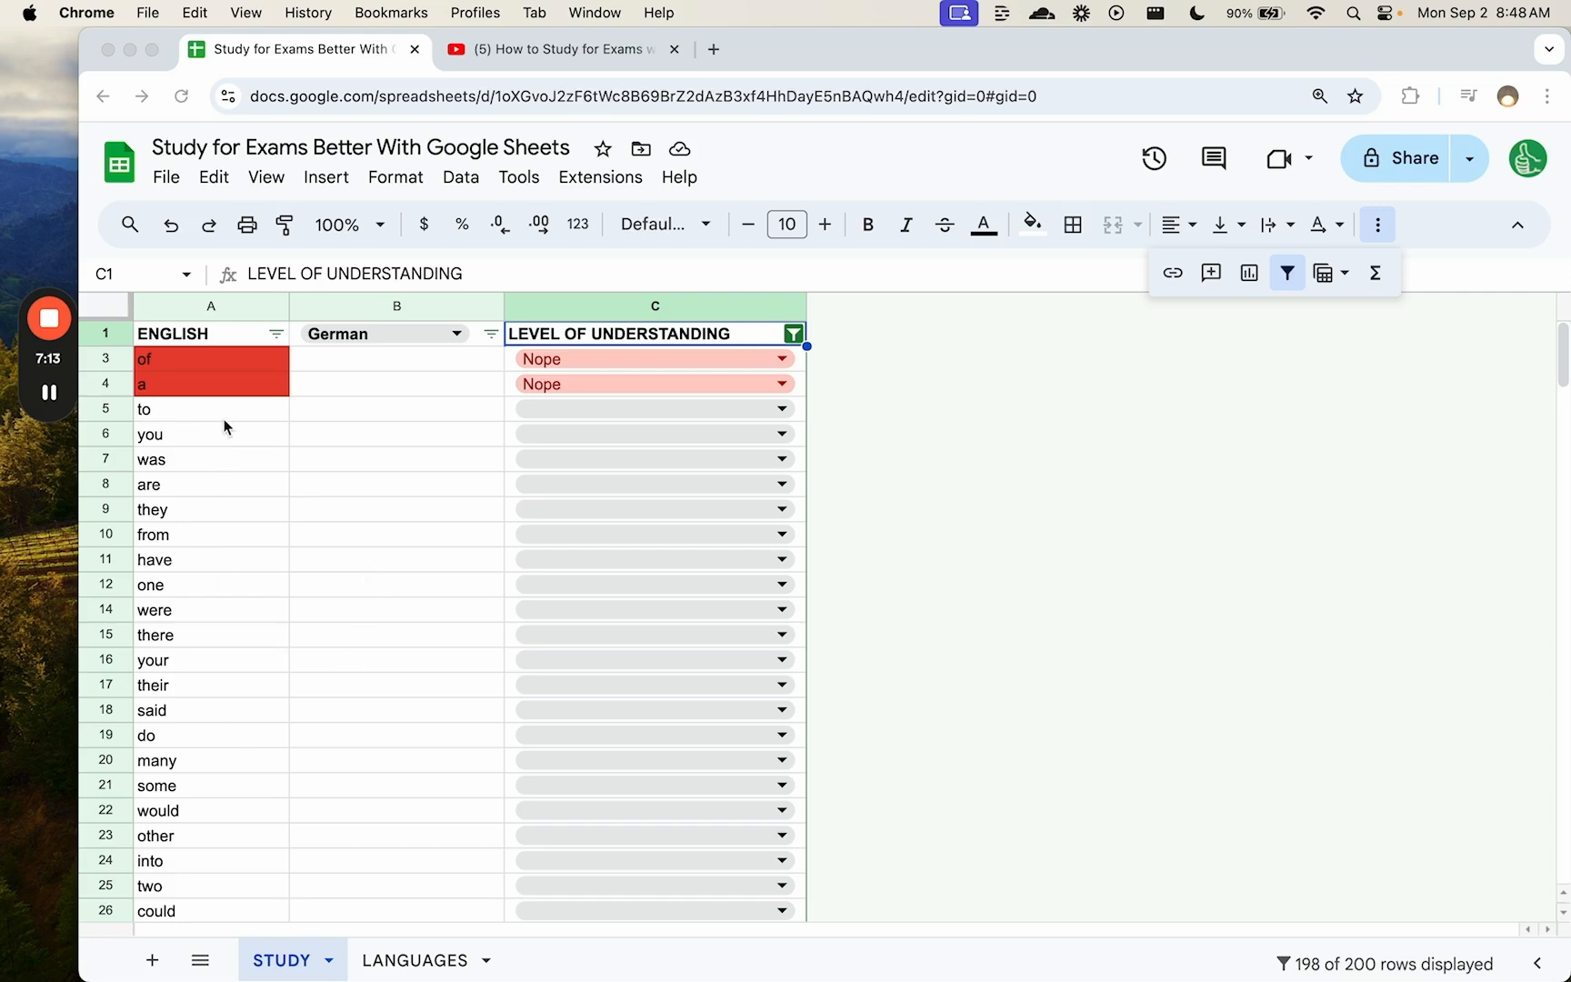
{"action": "left_click", "coordinate": [246, 618]}
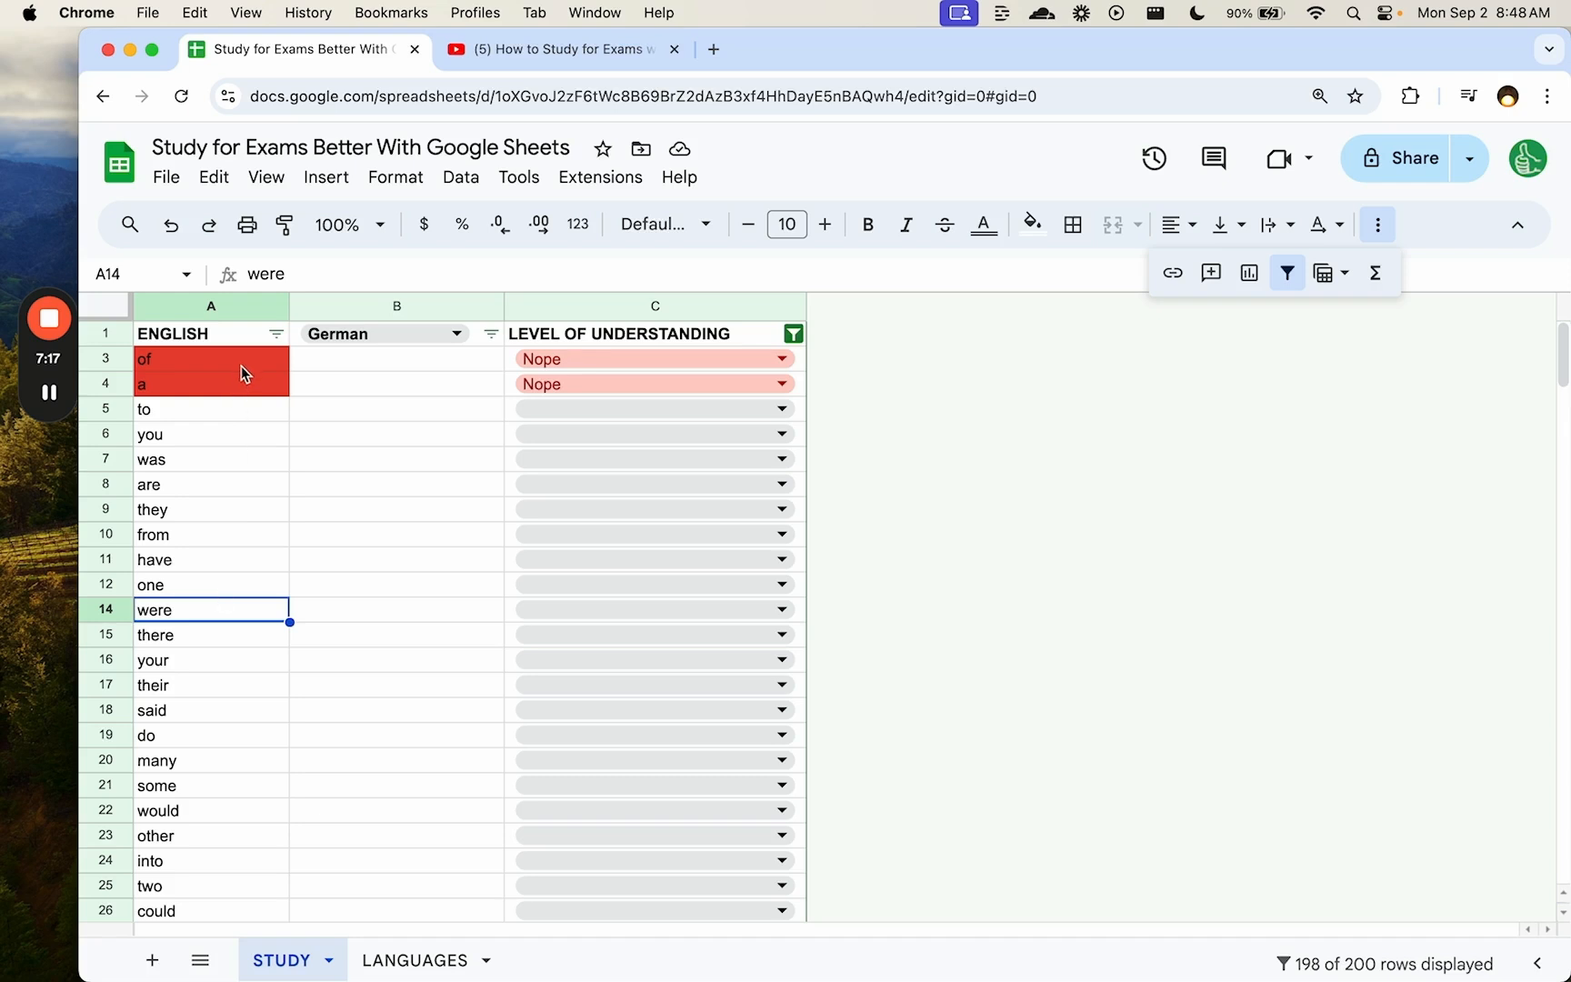
{"action": "left_click_drag", "start_coordinate": [242, 365], "coordinate": [240, 554]}
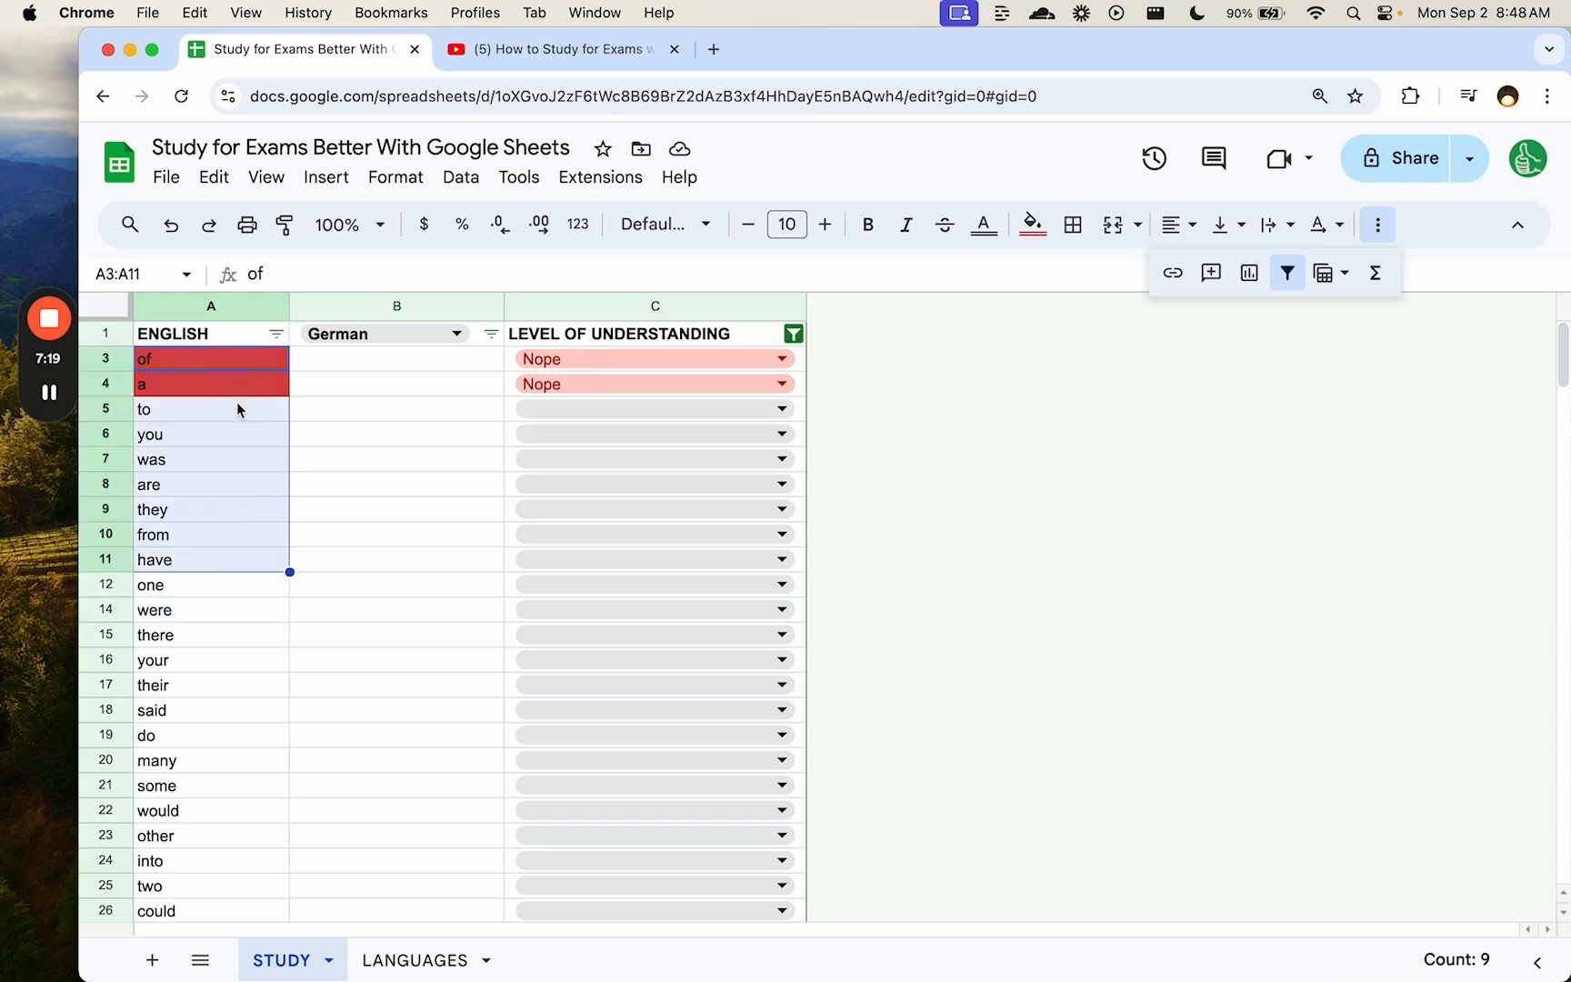
{"action": "left_click", "coordinate": [267, 365]}
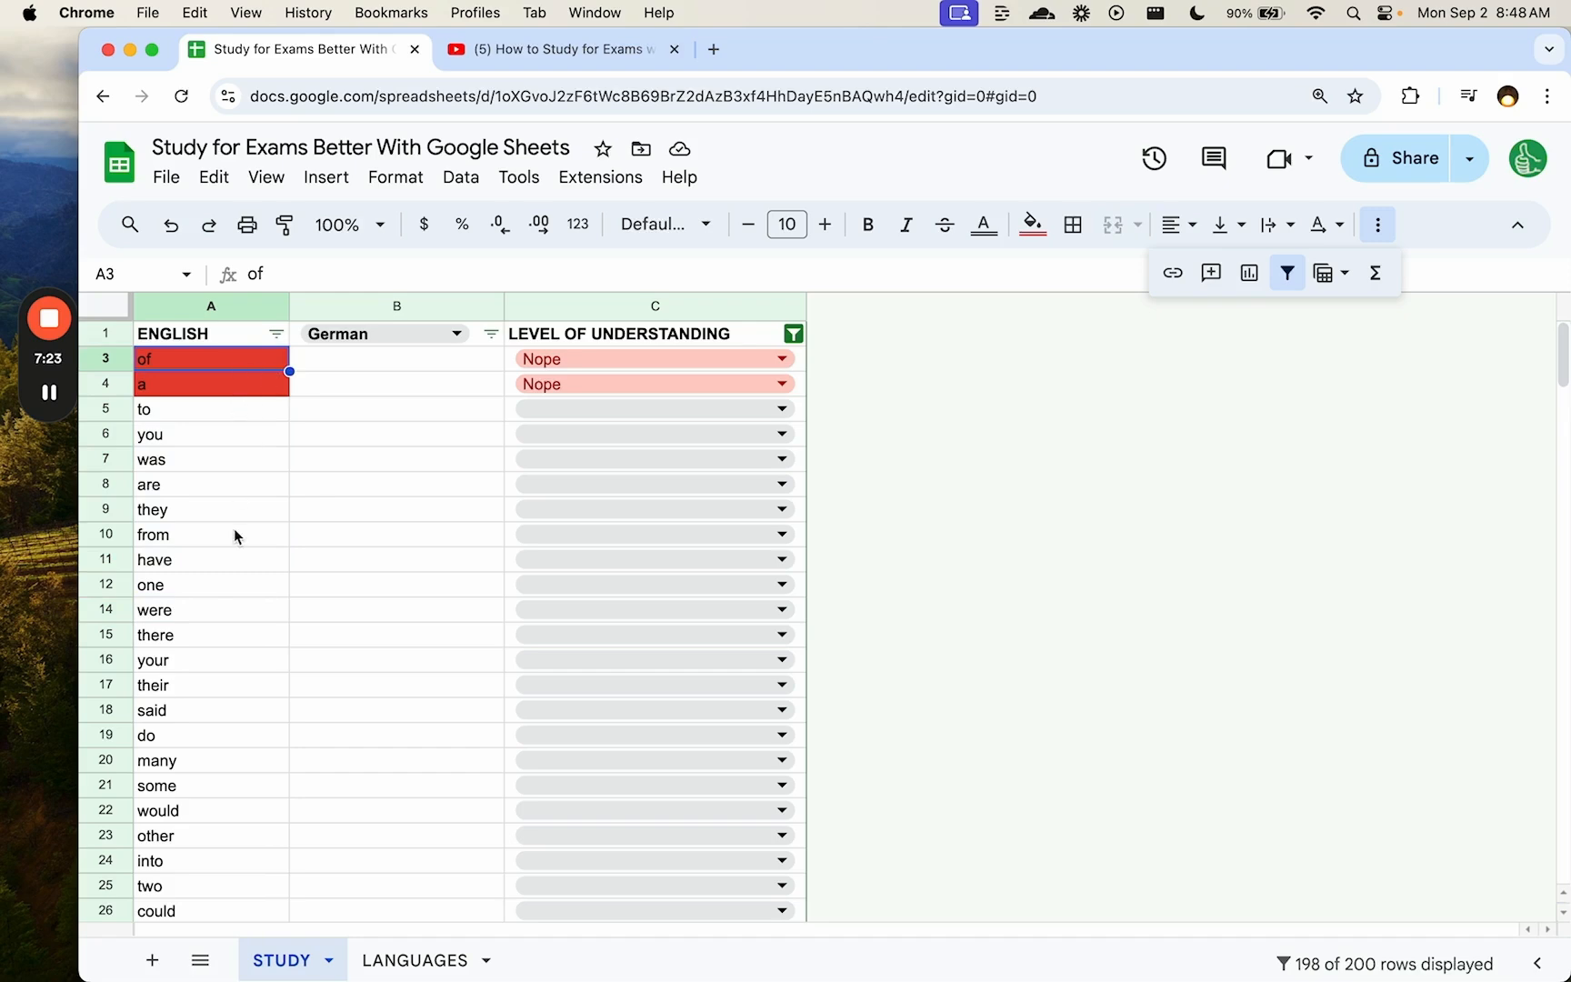
{"action": "left_click_drag", "start_coordinate": [233, 536], "coordinate": [214, 860]}
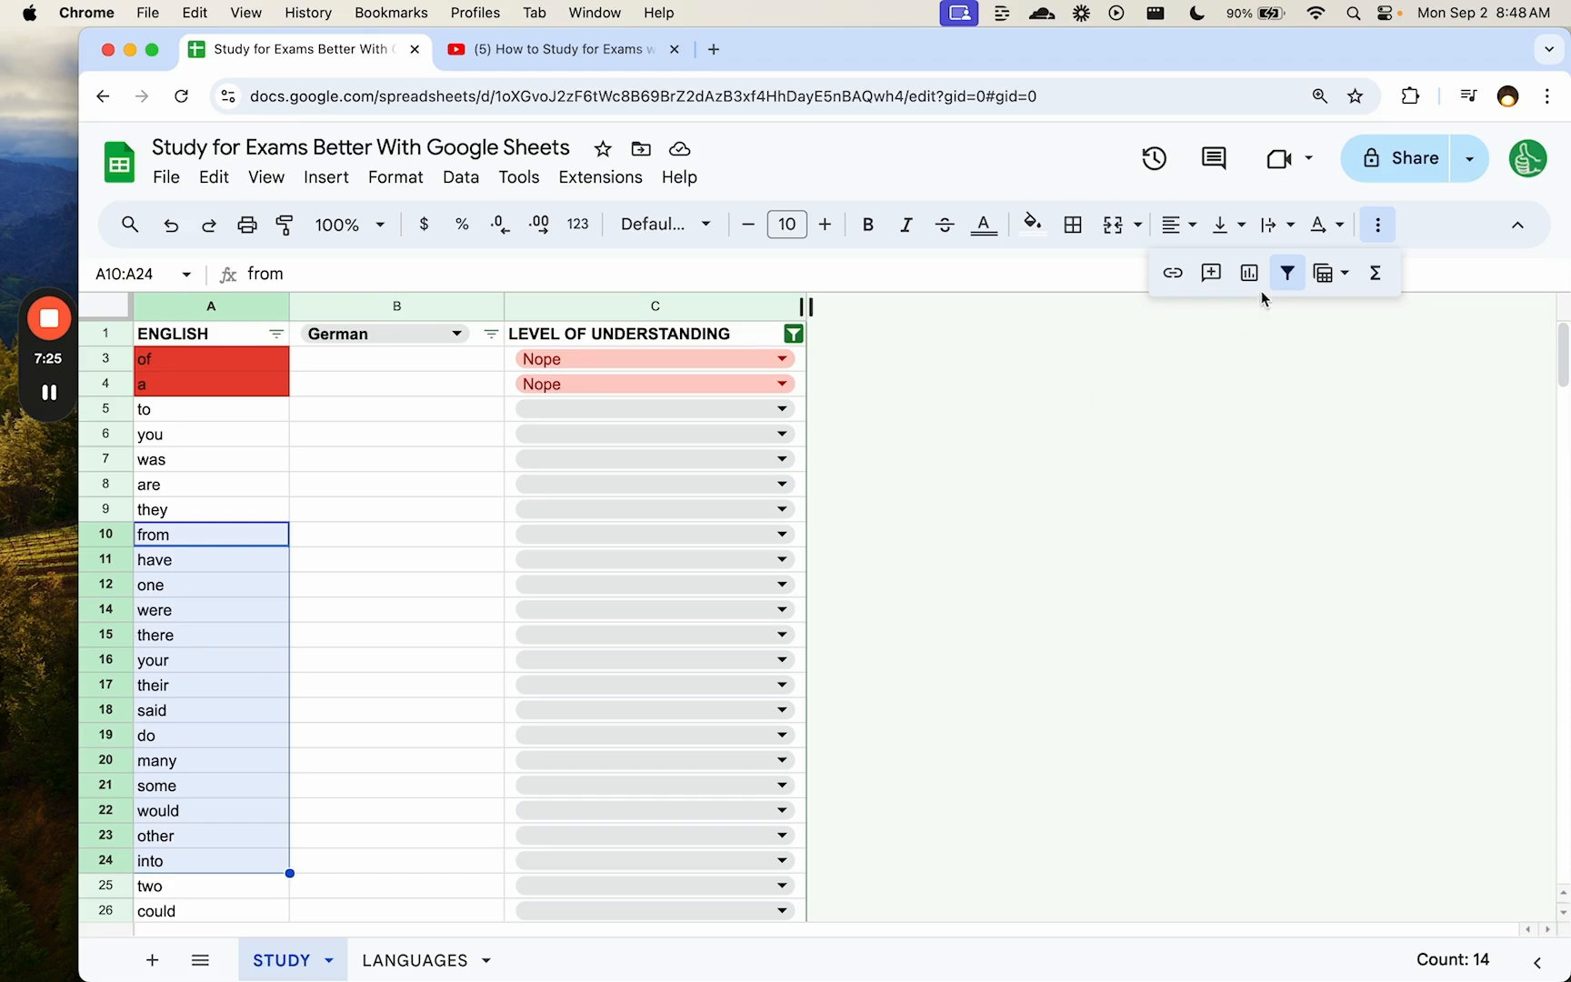
{"action": "left_click", "coordinate": [1286, 273]}
{"action": "left_click", "coordinate": [297, 445]}
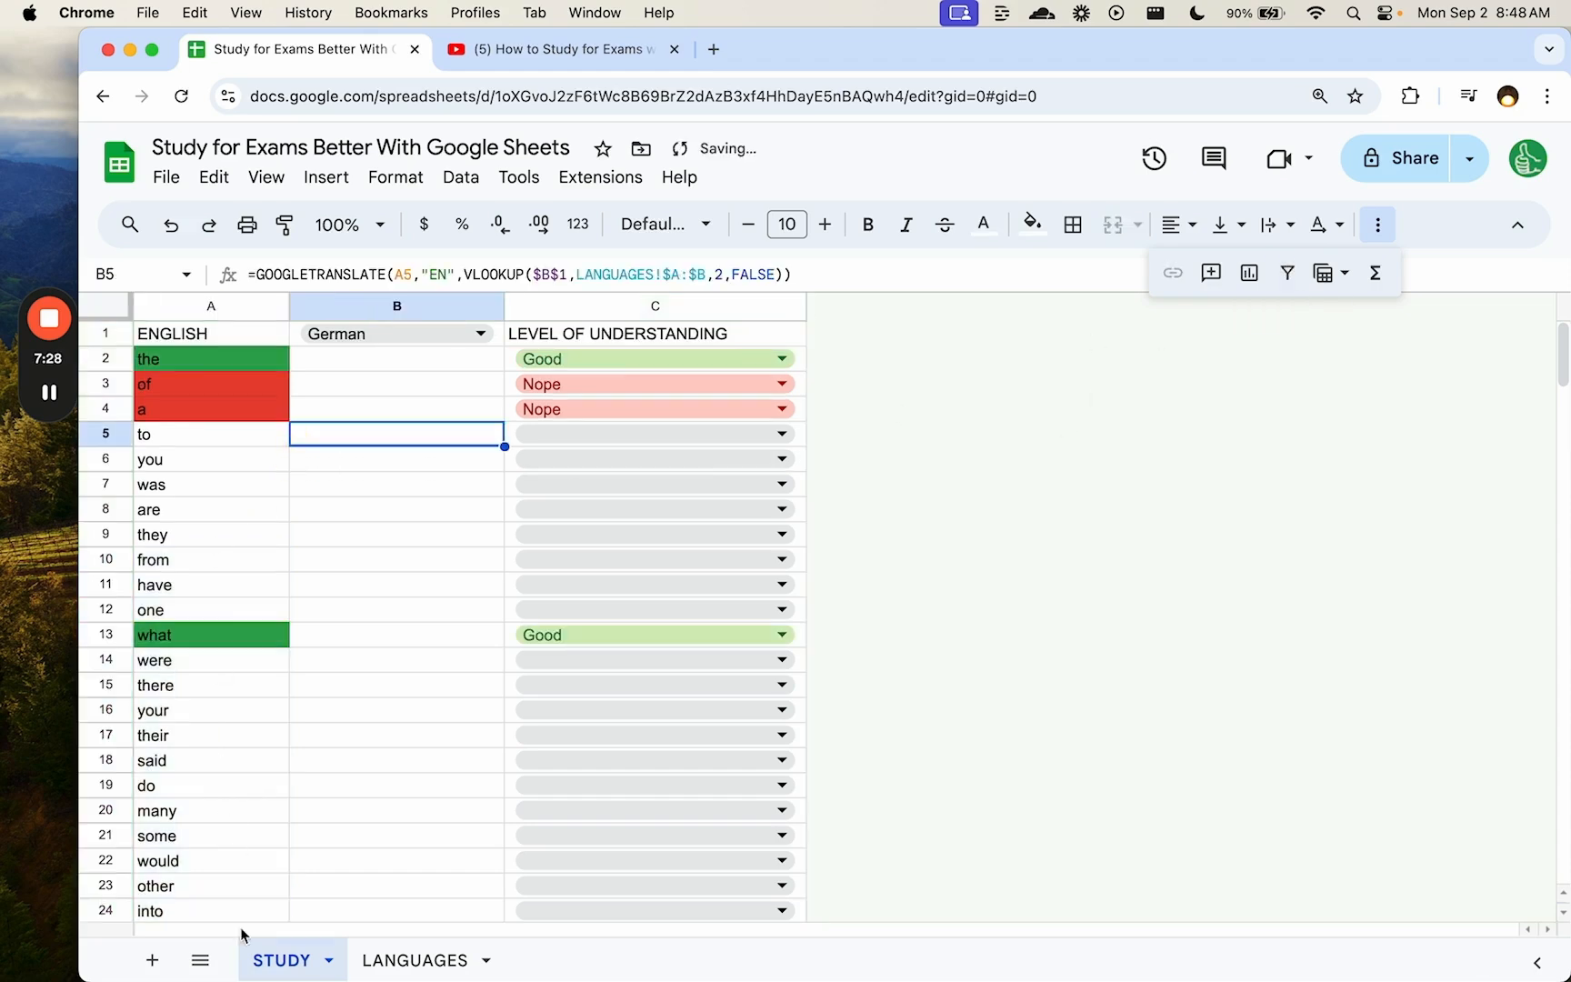
- Add a new sheet and name it RANDOM
{"action": "left_click", "coordinate": [155, 962]}
{"action": "double_click", "coordinate": [398, 960]}
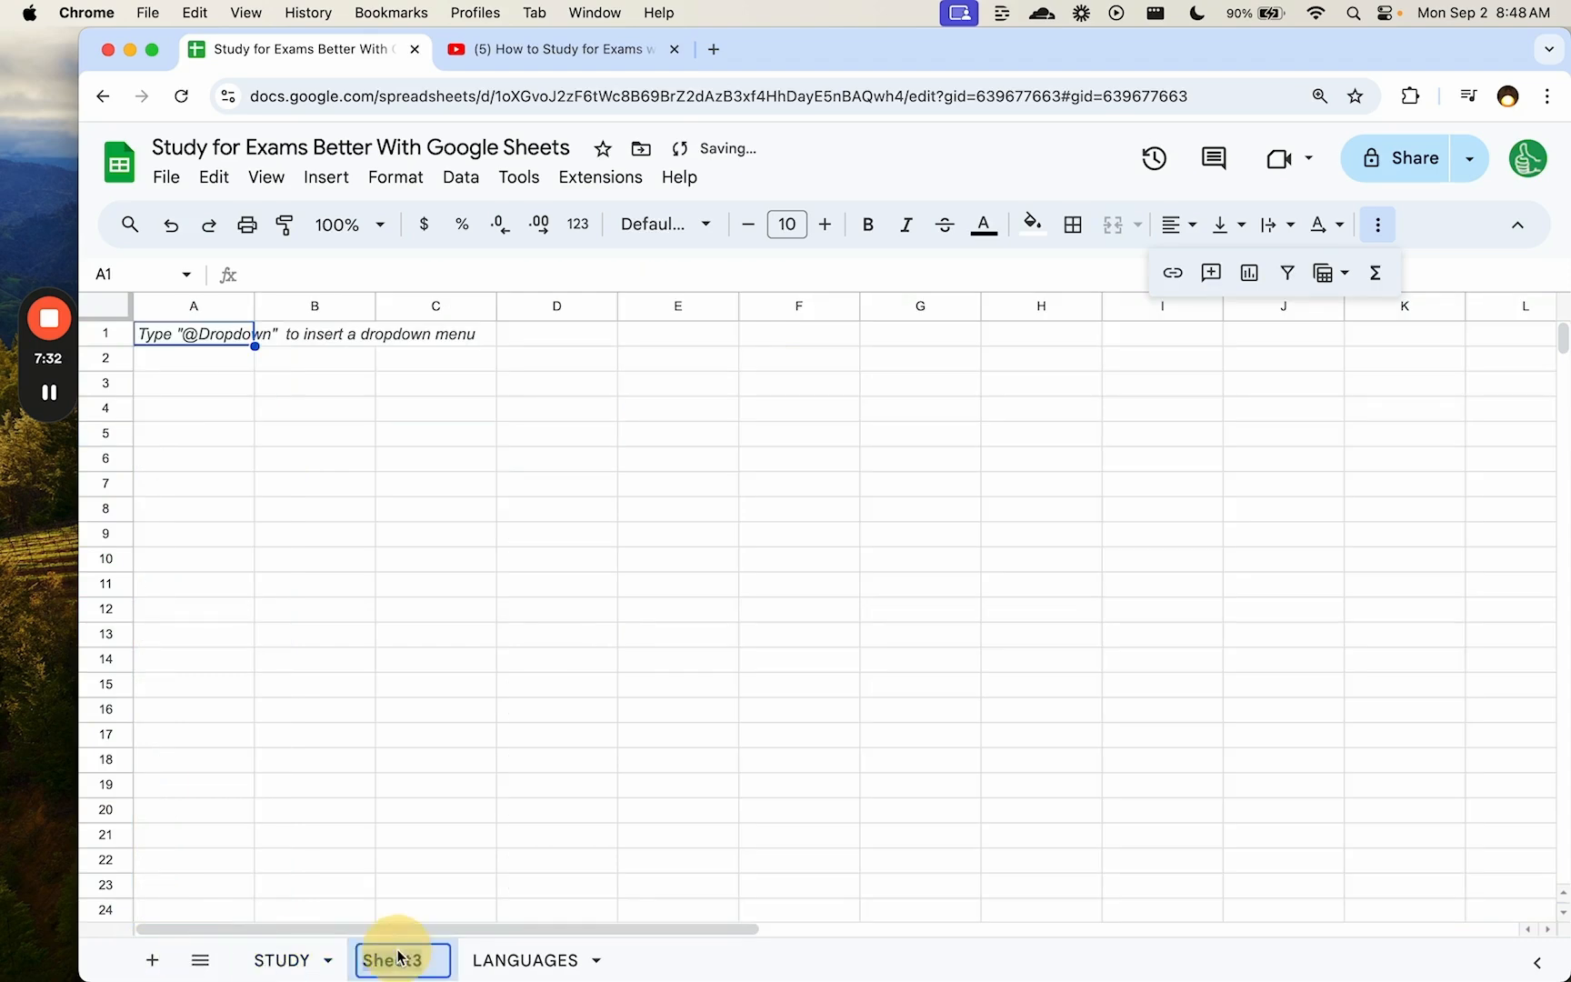
{"action": "type", "text": "RANDOM"}
{"action": "key", "text": "Return"}
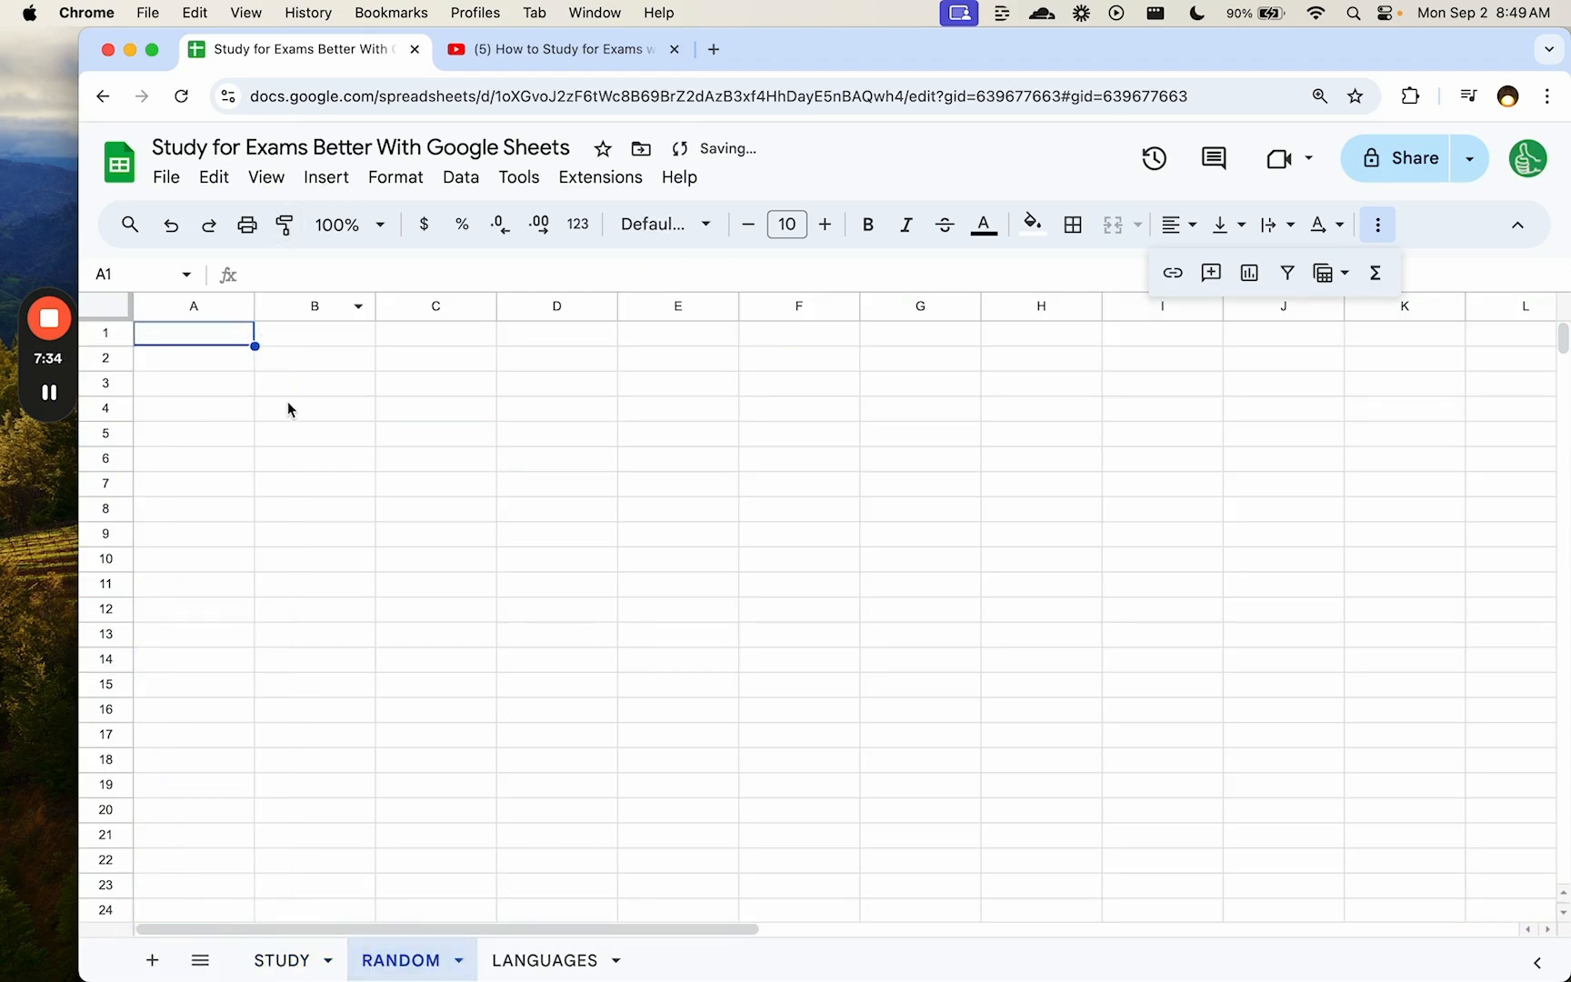
- In A2, enter =INDEX(STUDY!A:A,RANDBETWEEN(1,COUNTA(STUDY!A:A)),1) to pick a random STUDY word
{"action": "left_click", "coordinate": [231, 357]}
{"action": "type", "text": "=INDEX("}
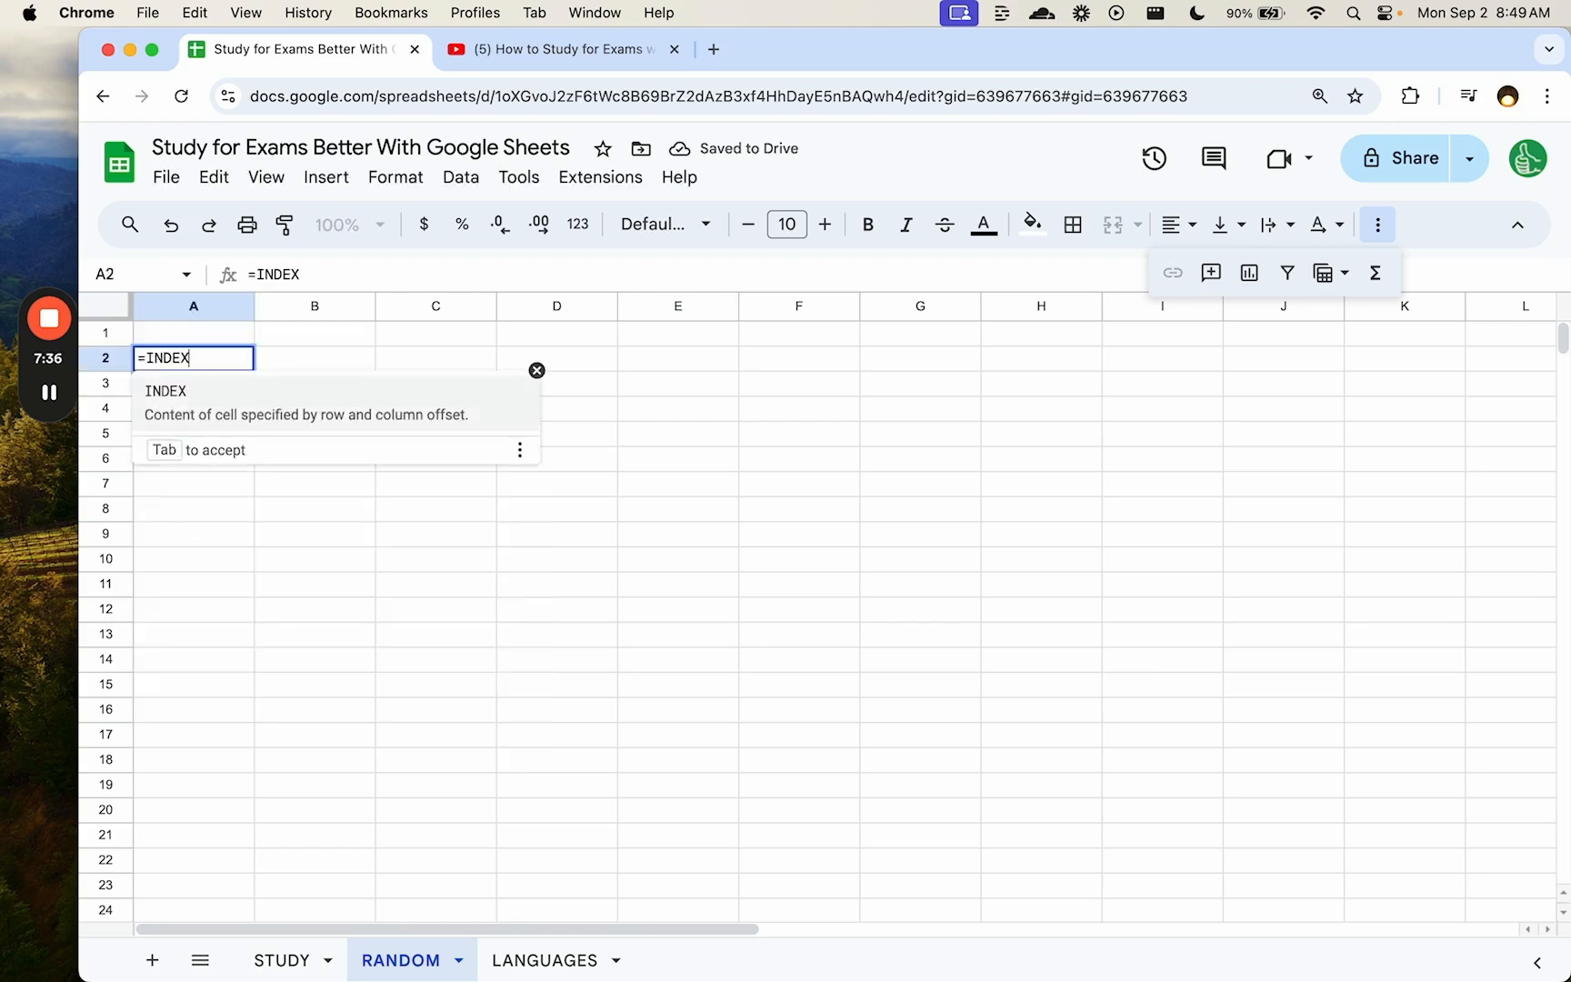
{"action": "left_click", "coordinate": [303, 966]}
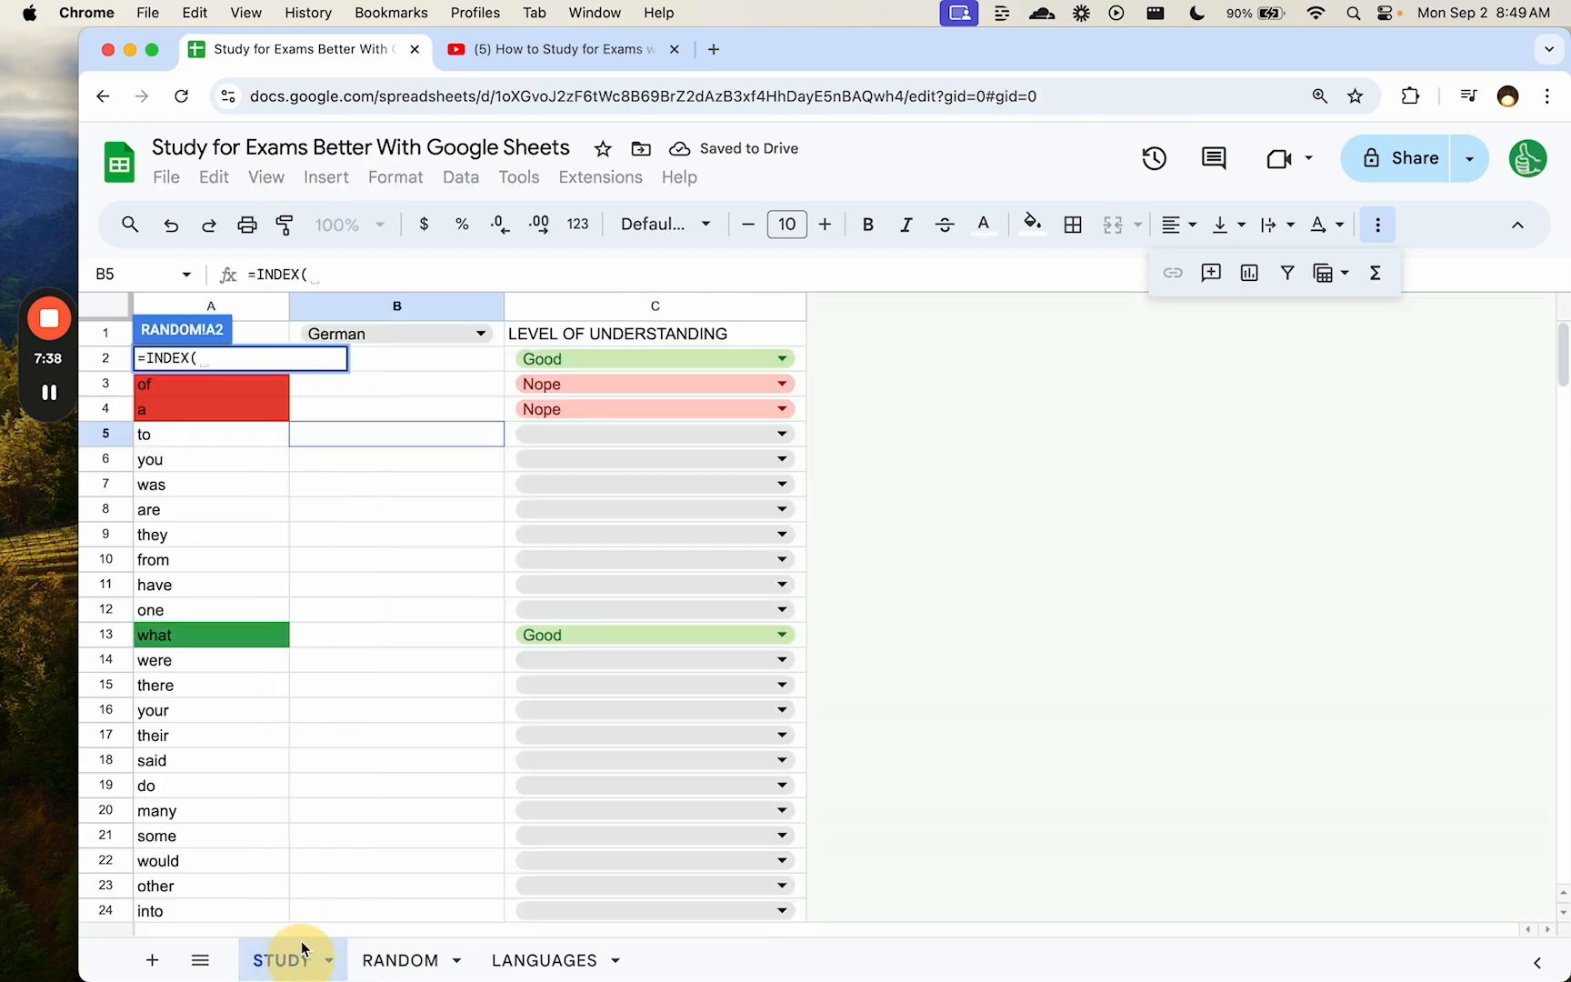
{"action": "left_click", "coordinate": [221, 306]}
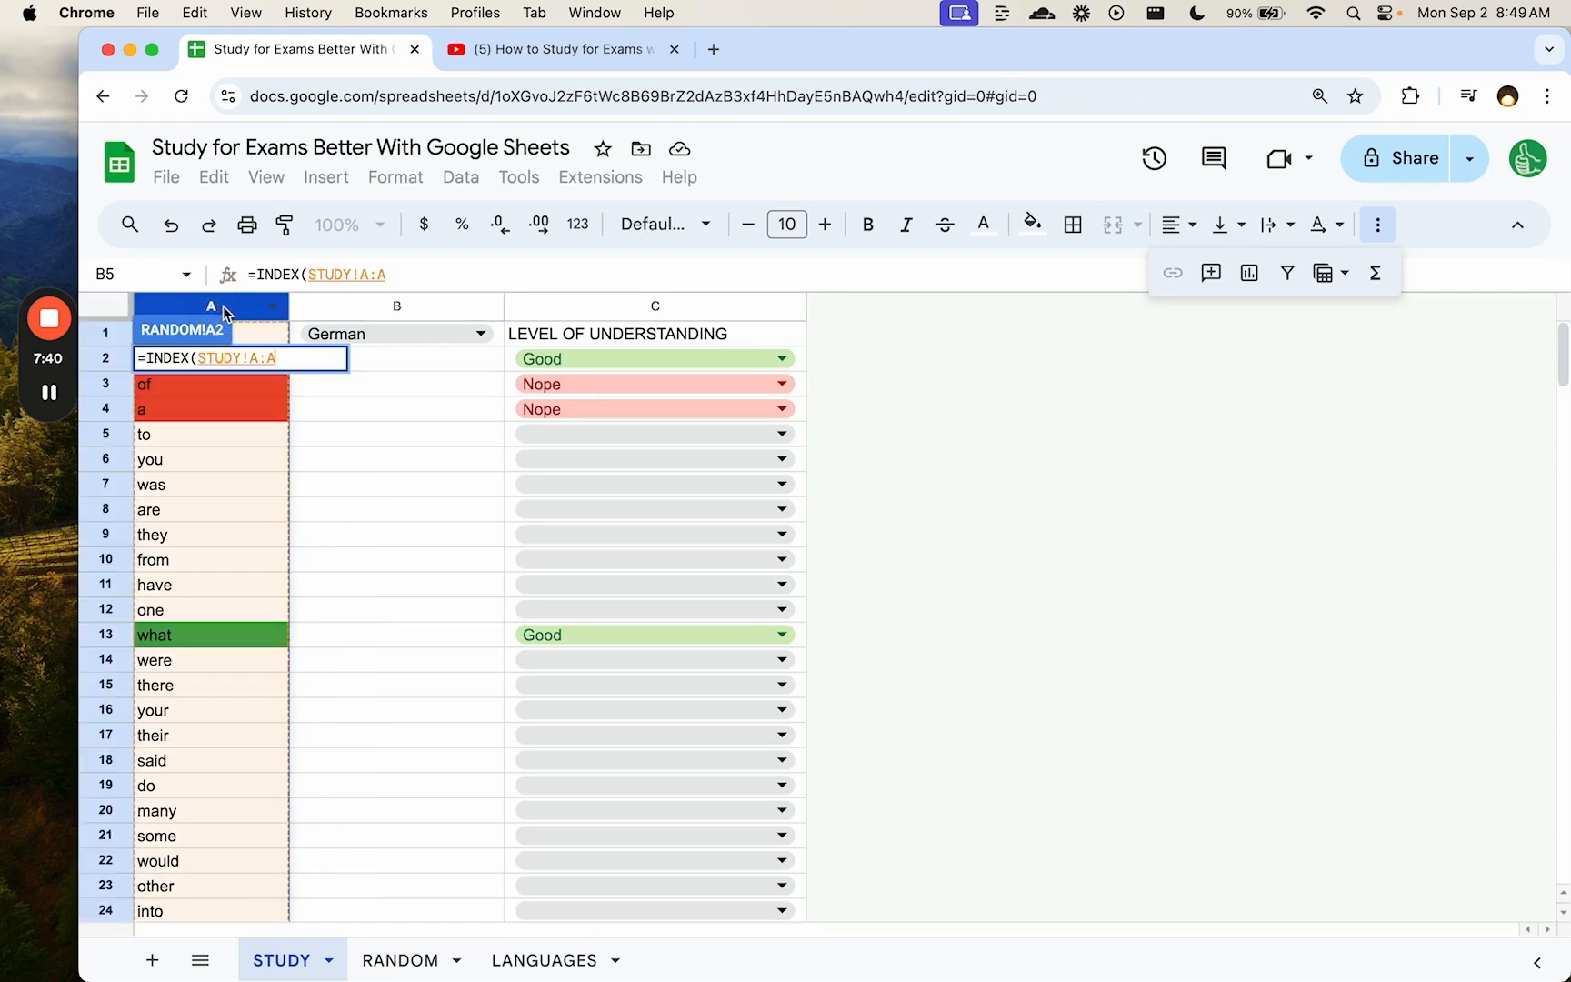
{"action": "type", "text": ","}
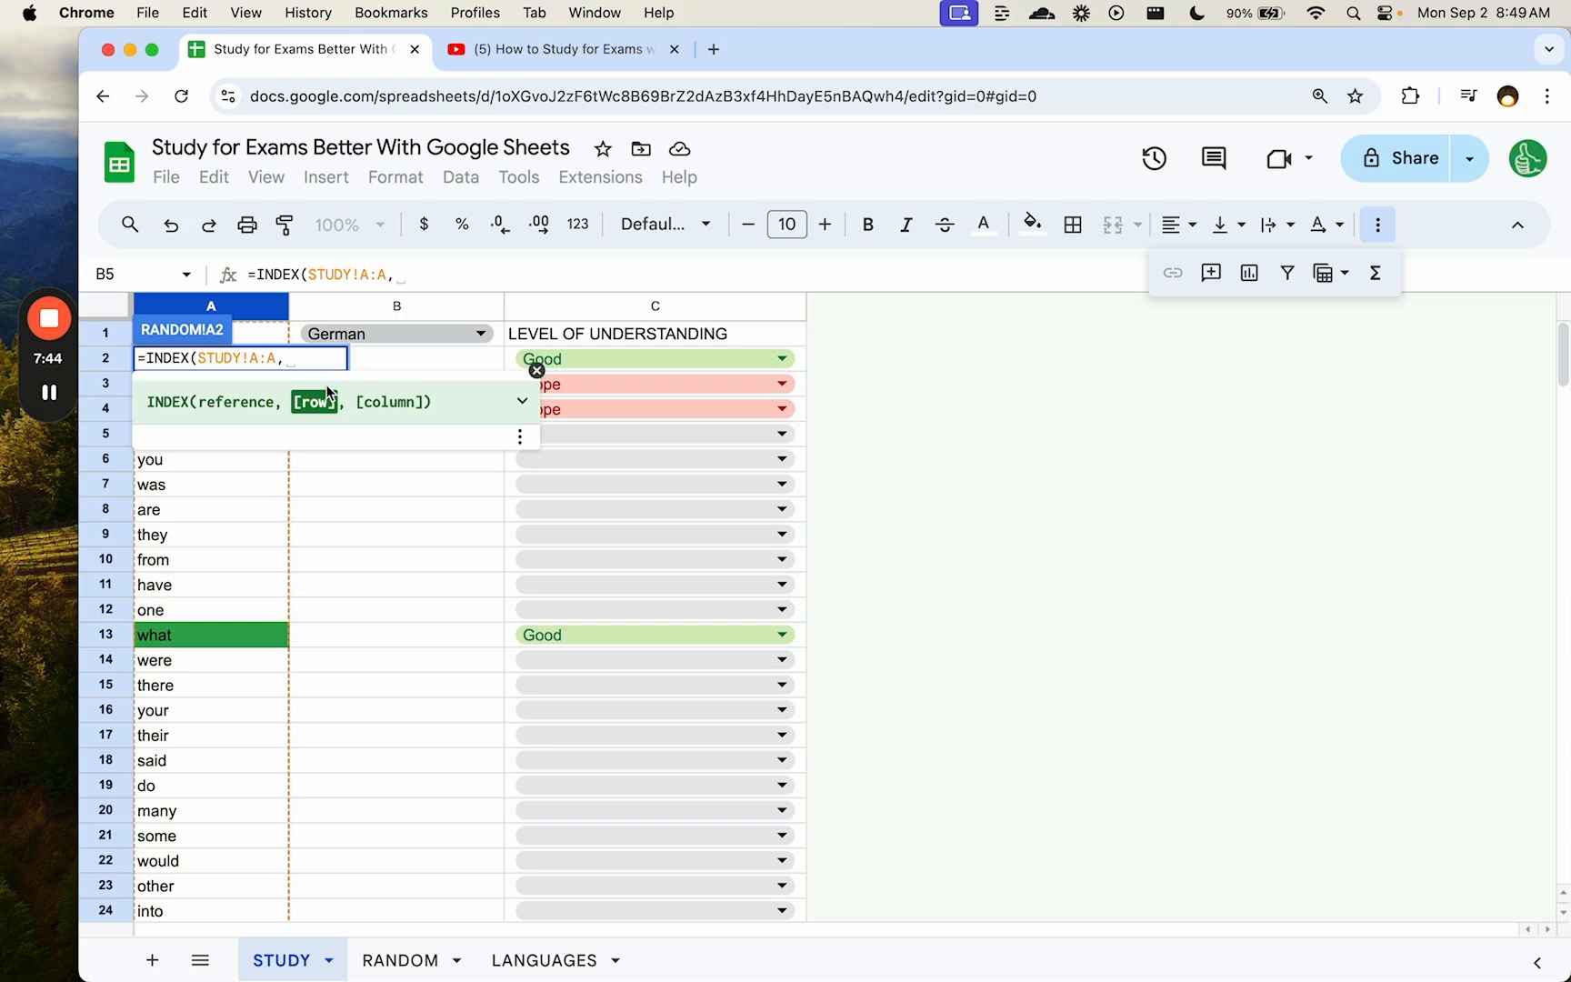
{"action": "type", "text": "RAND"}
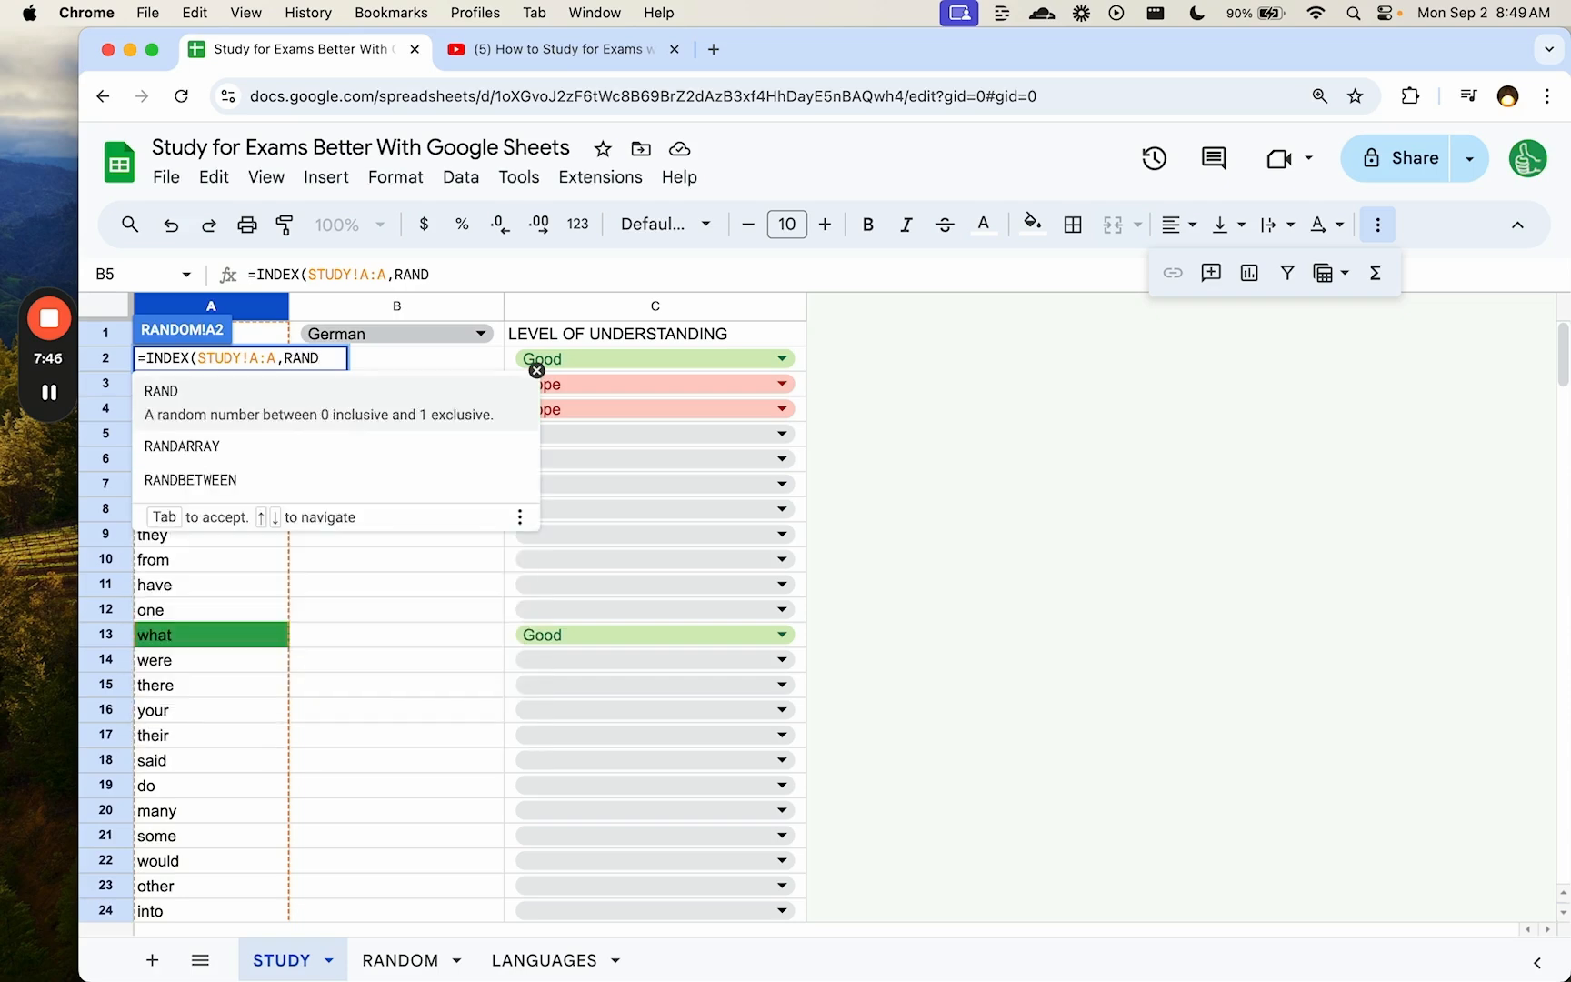
{"action": "key", "text": "Down"}
{"action": "key", "text": "Down"}
{"action": "key", "text": "Tab"}
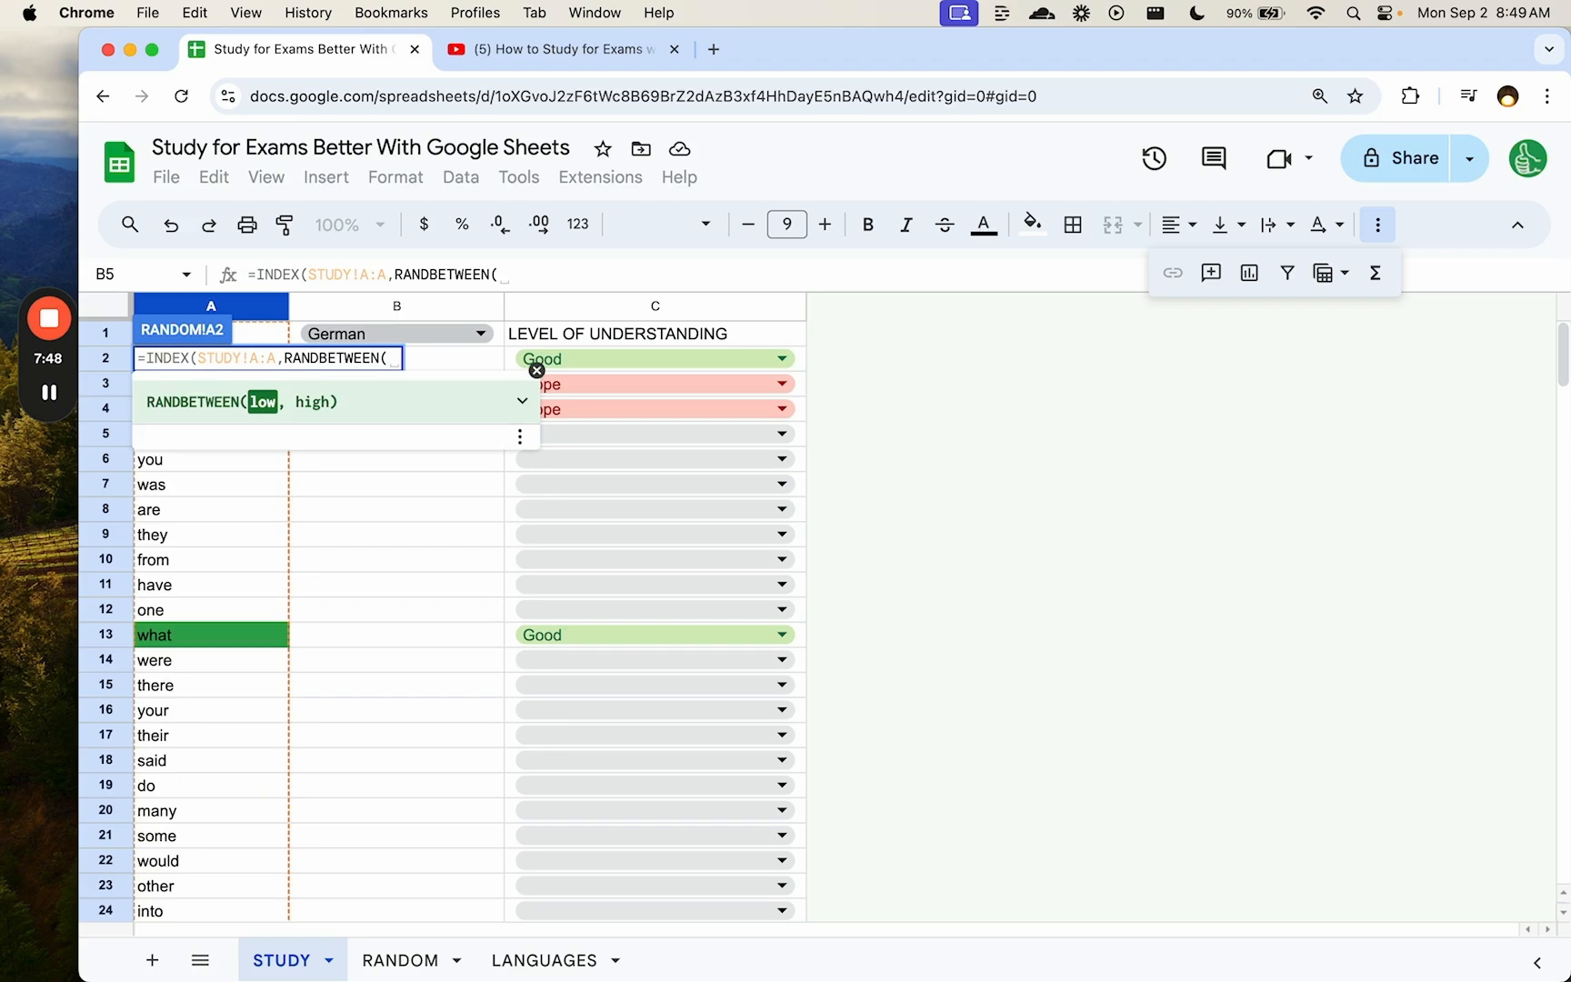
{"action": "type", "text": "1,"}
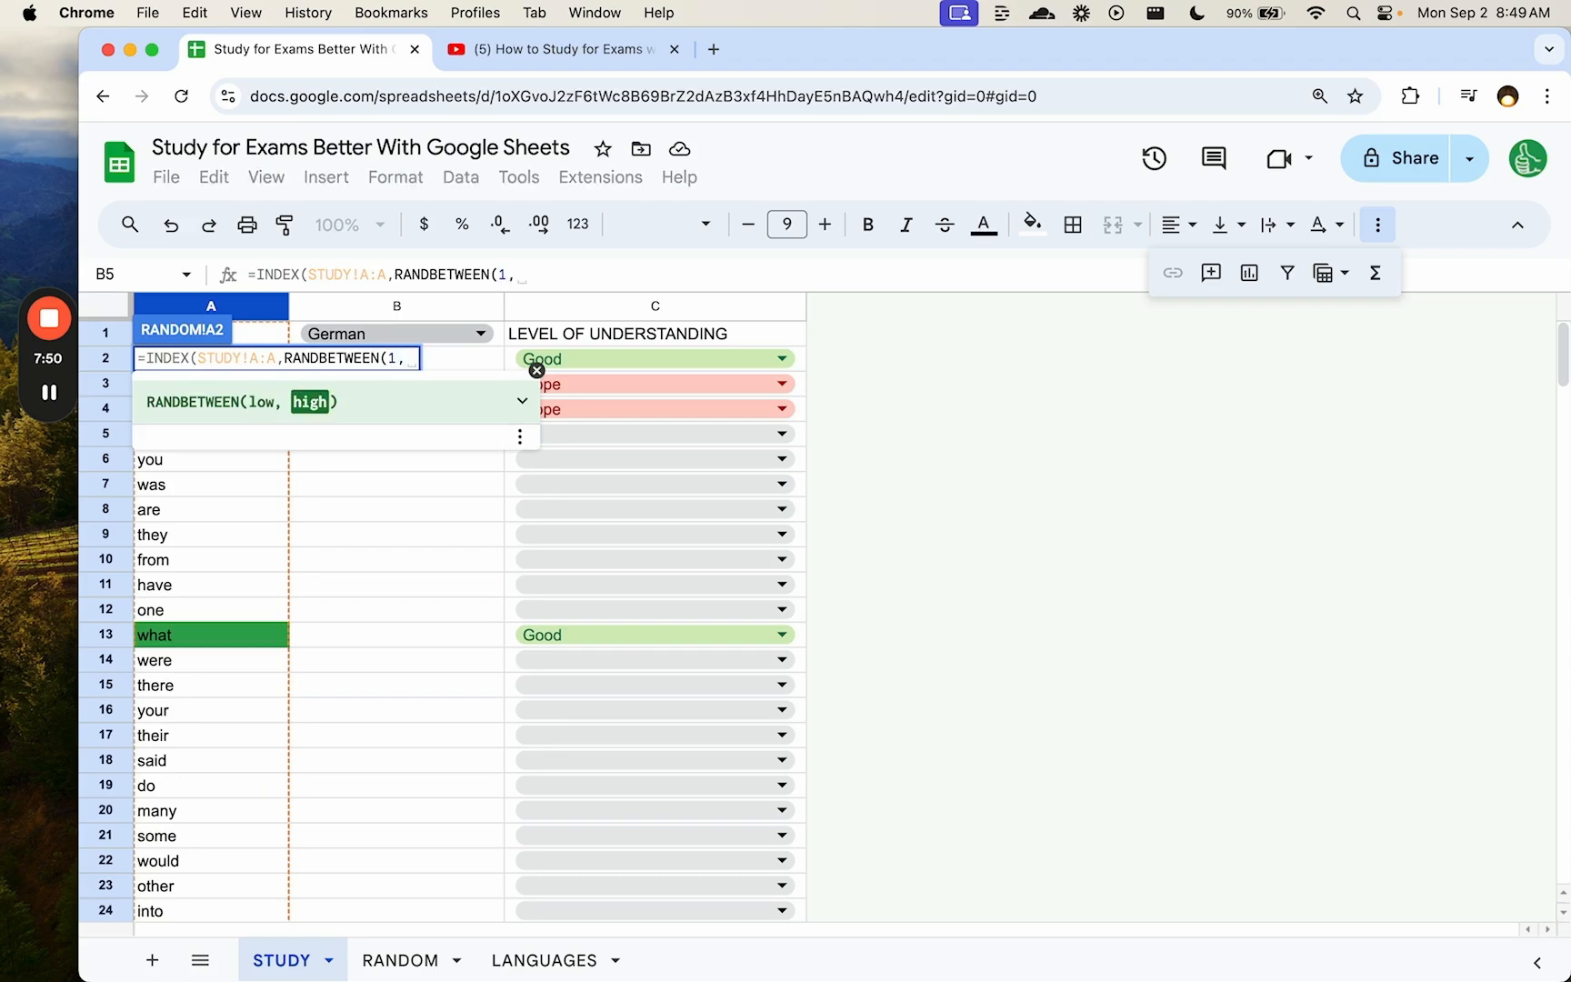
{"action": "type", "text": "COUNTA(STUDY"}
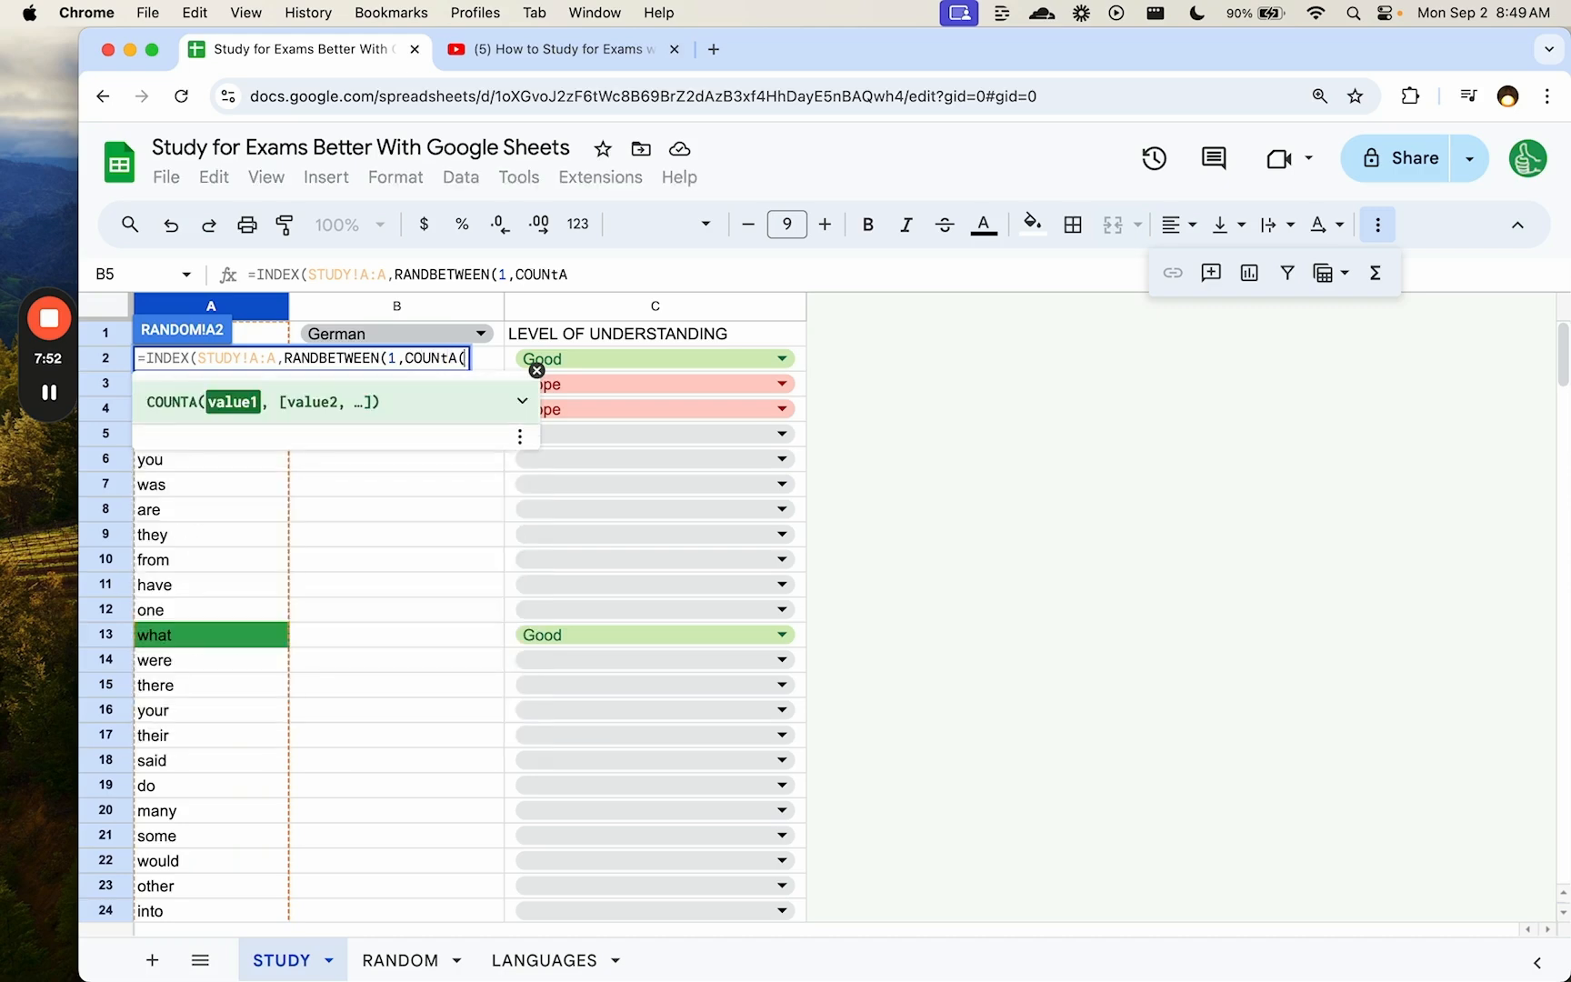
{"action": "type", "text": "!A:A)"}
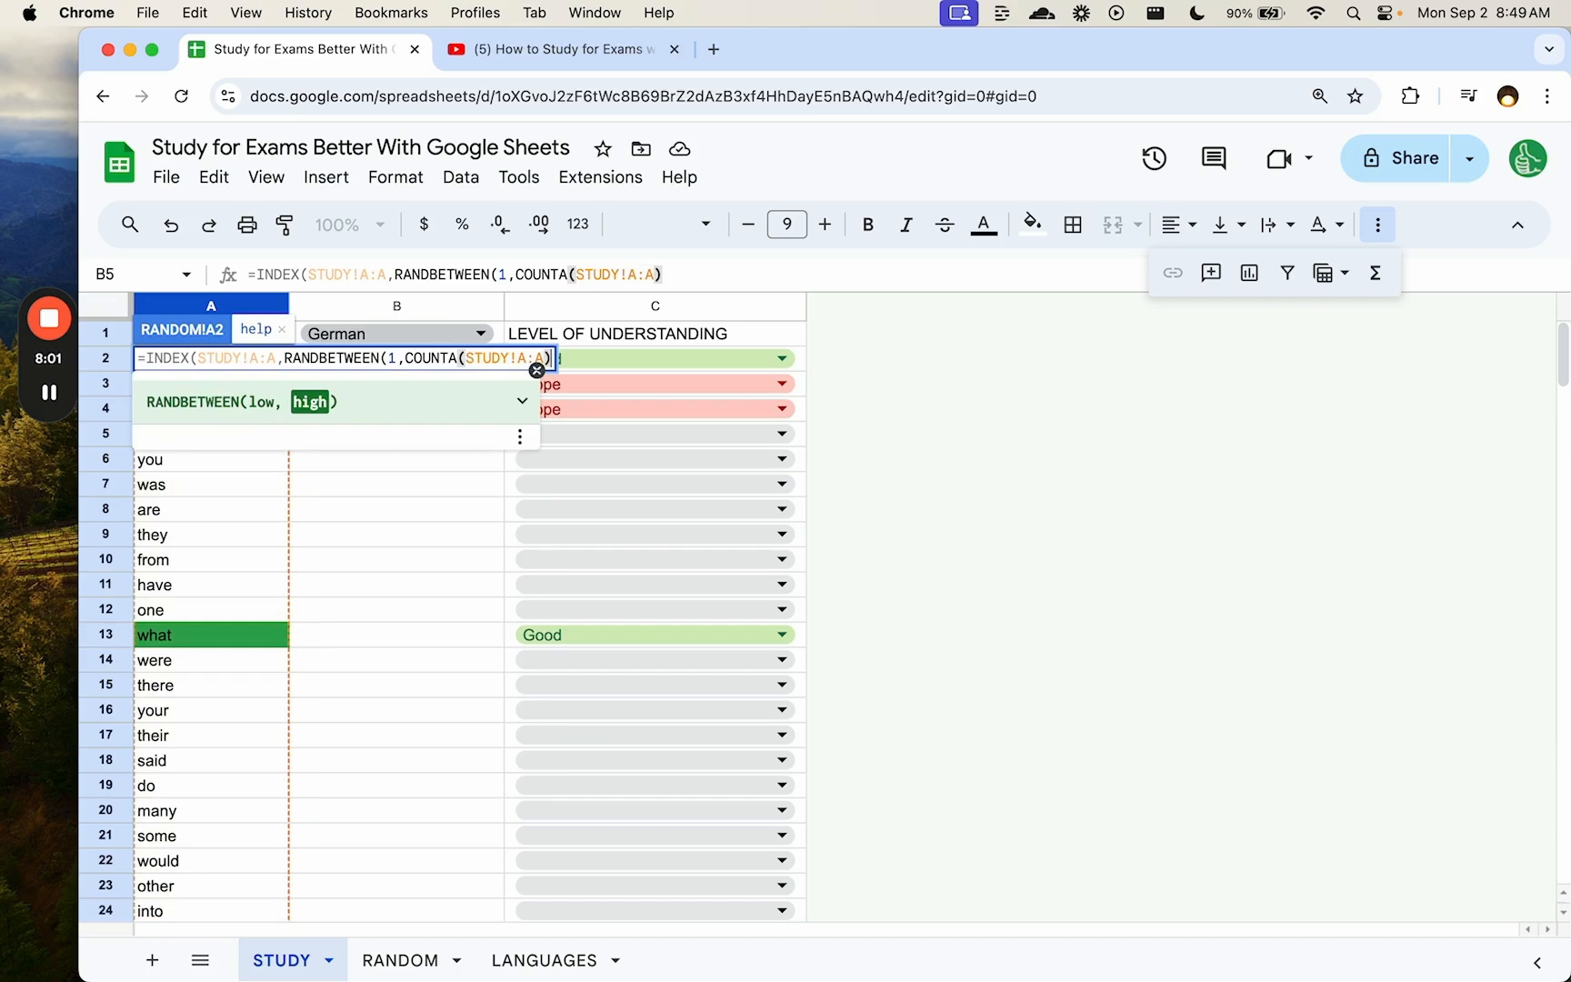
{"action": "type", "text": "),1)"}
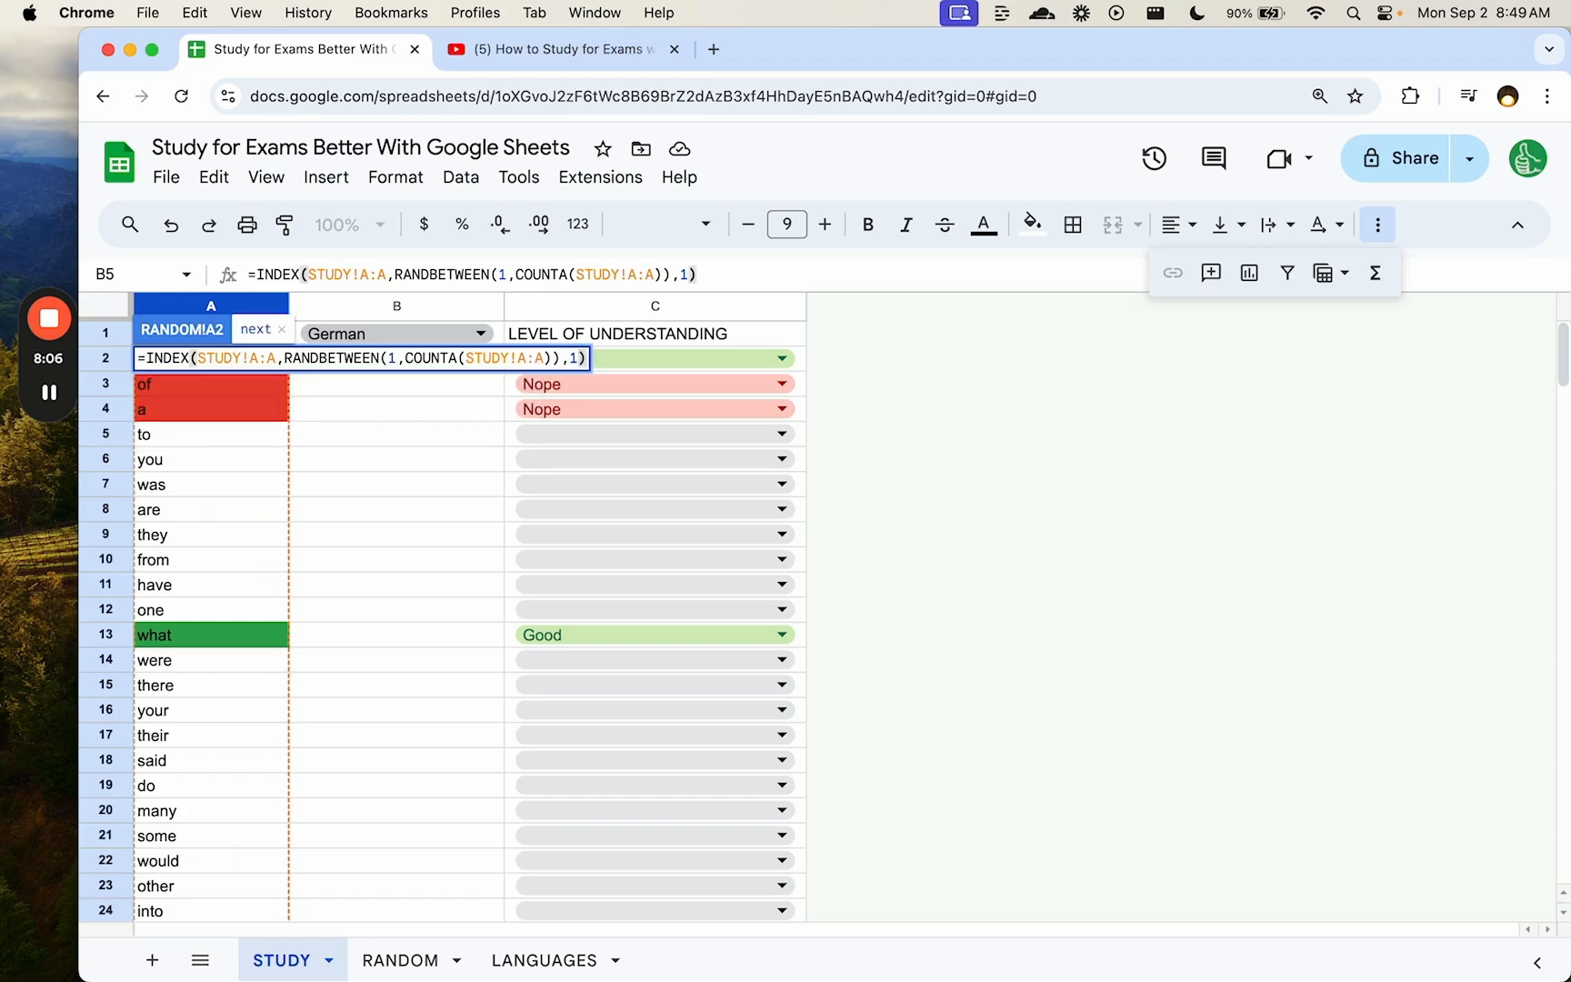
{"action": "key", "text": "Return"}
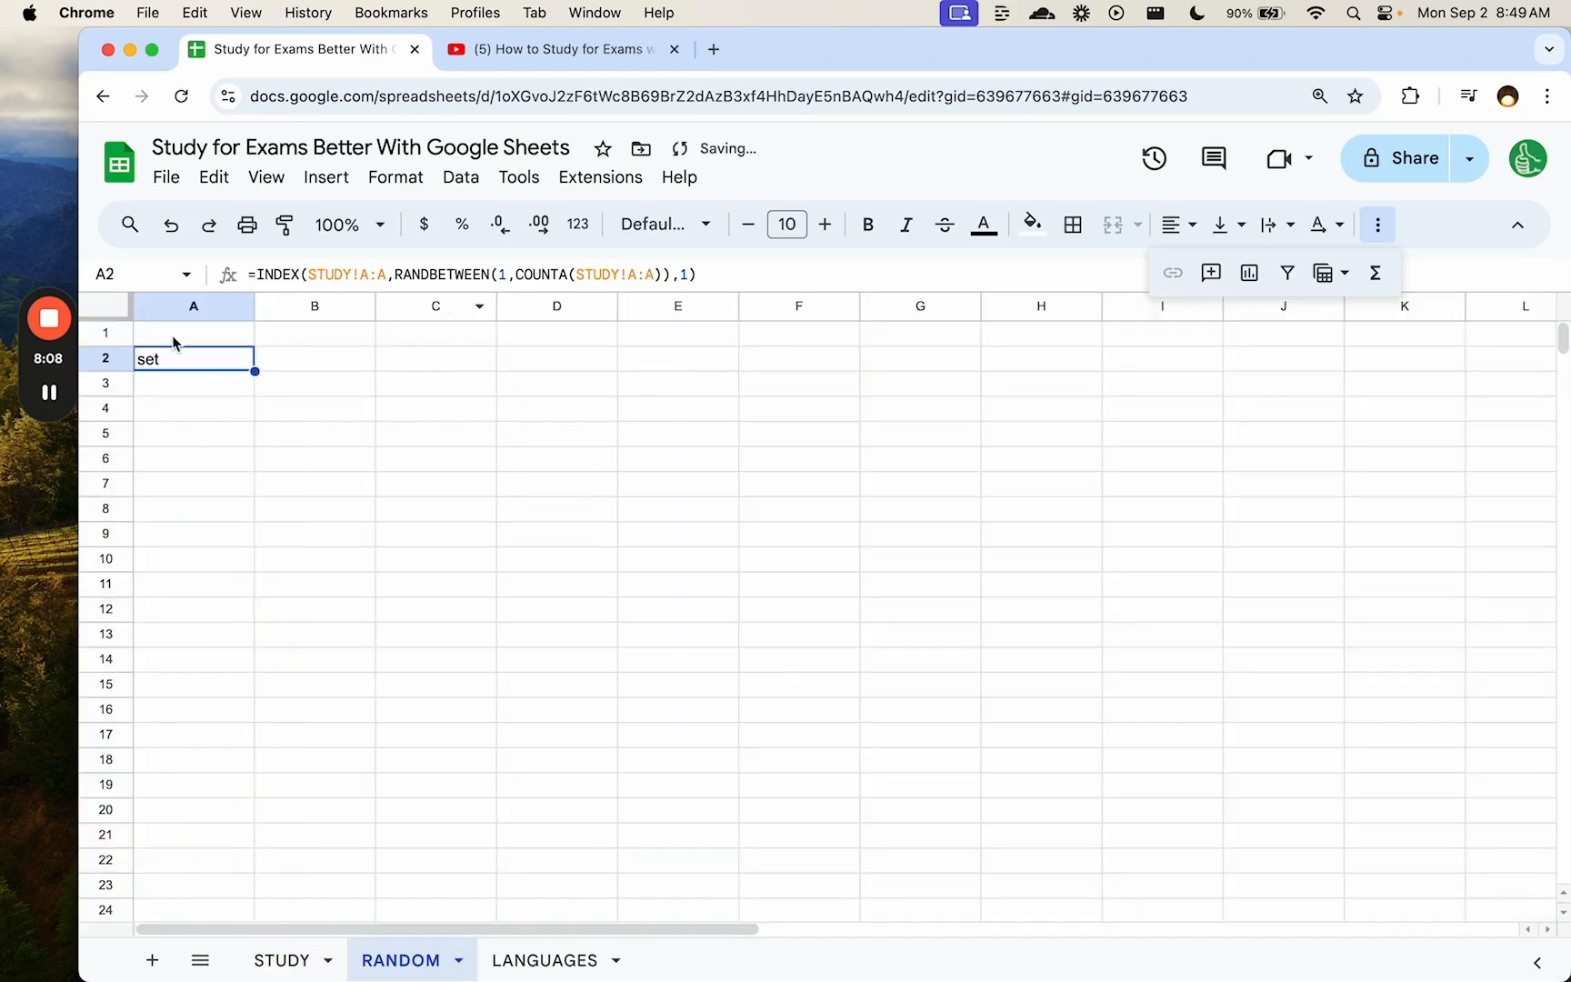
- Review the random-word formula in A2, then select B2 for the translation
{"action": "left_click", "coordinate": [318, 368]}
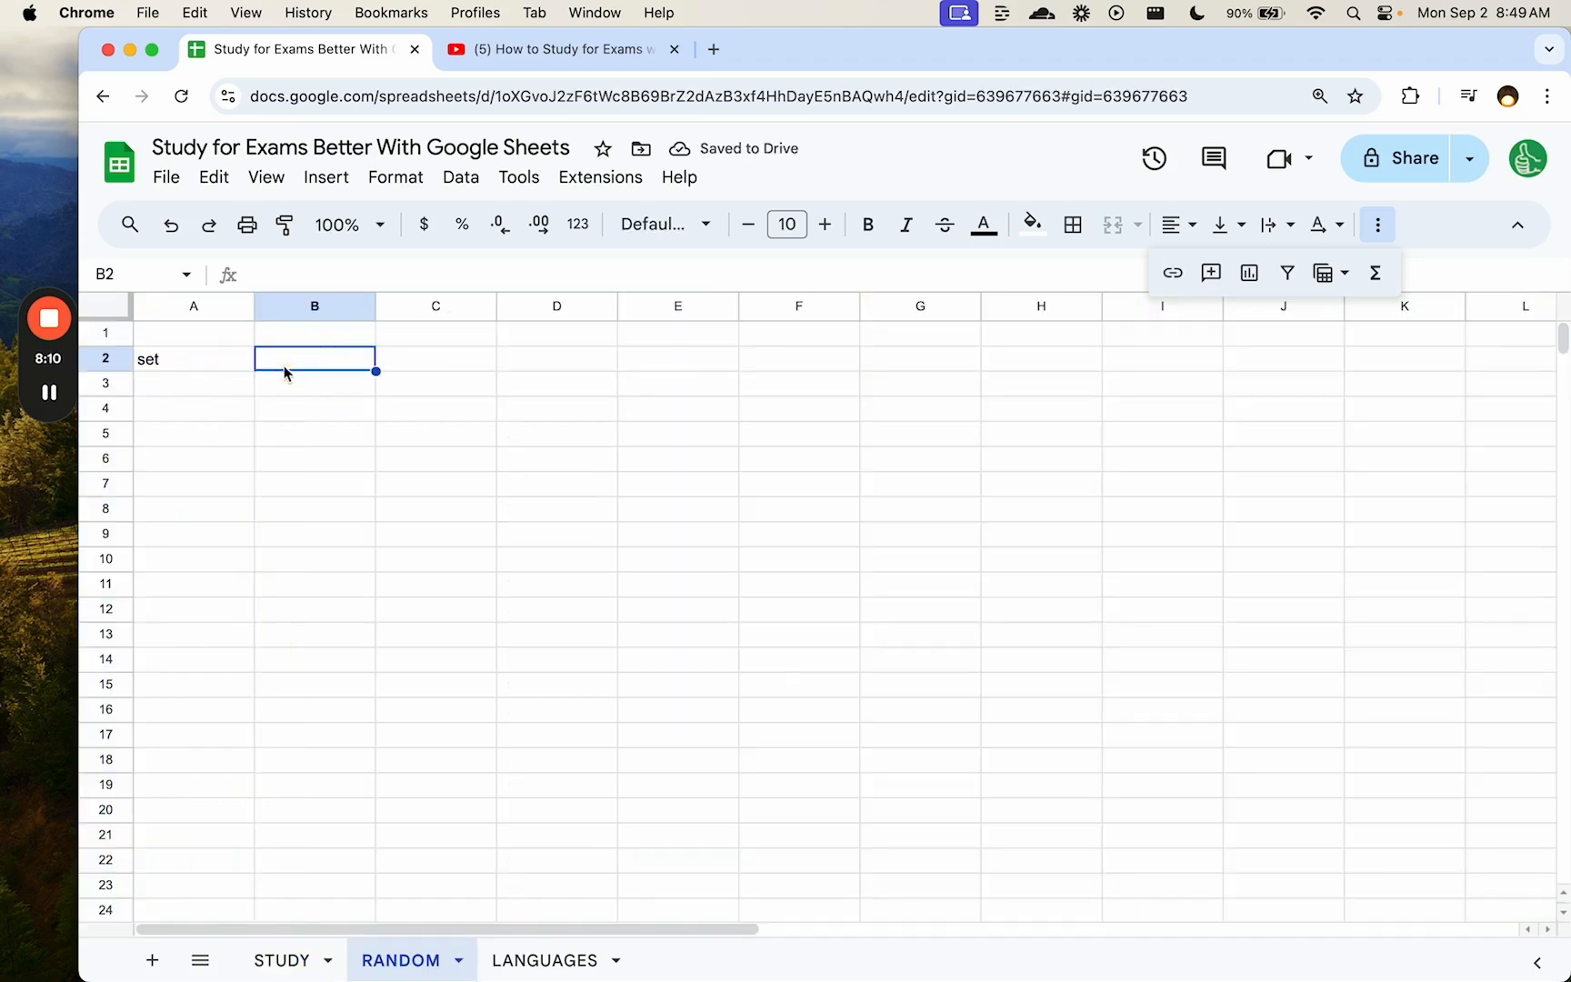
{"action": "left_click", "coordinate": [219, 364]}
{"action": "left_click", "coordinate": [359, 371]}
{"action": "left_click", "coordinate": [199, 364]}
{"action": "double_click", "coordinate": [199, 364]}
{"action": "key", "text": "super+a"}
{"action": "left_click", "coordinate": [345, 364]}
- In B2, enter =VLOOKUP(A2,STUDY!A:B,1,FALSE) to look up the random word
{"action": "type", "text": "=VL"}
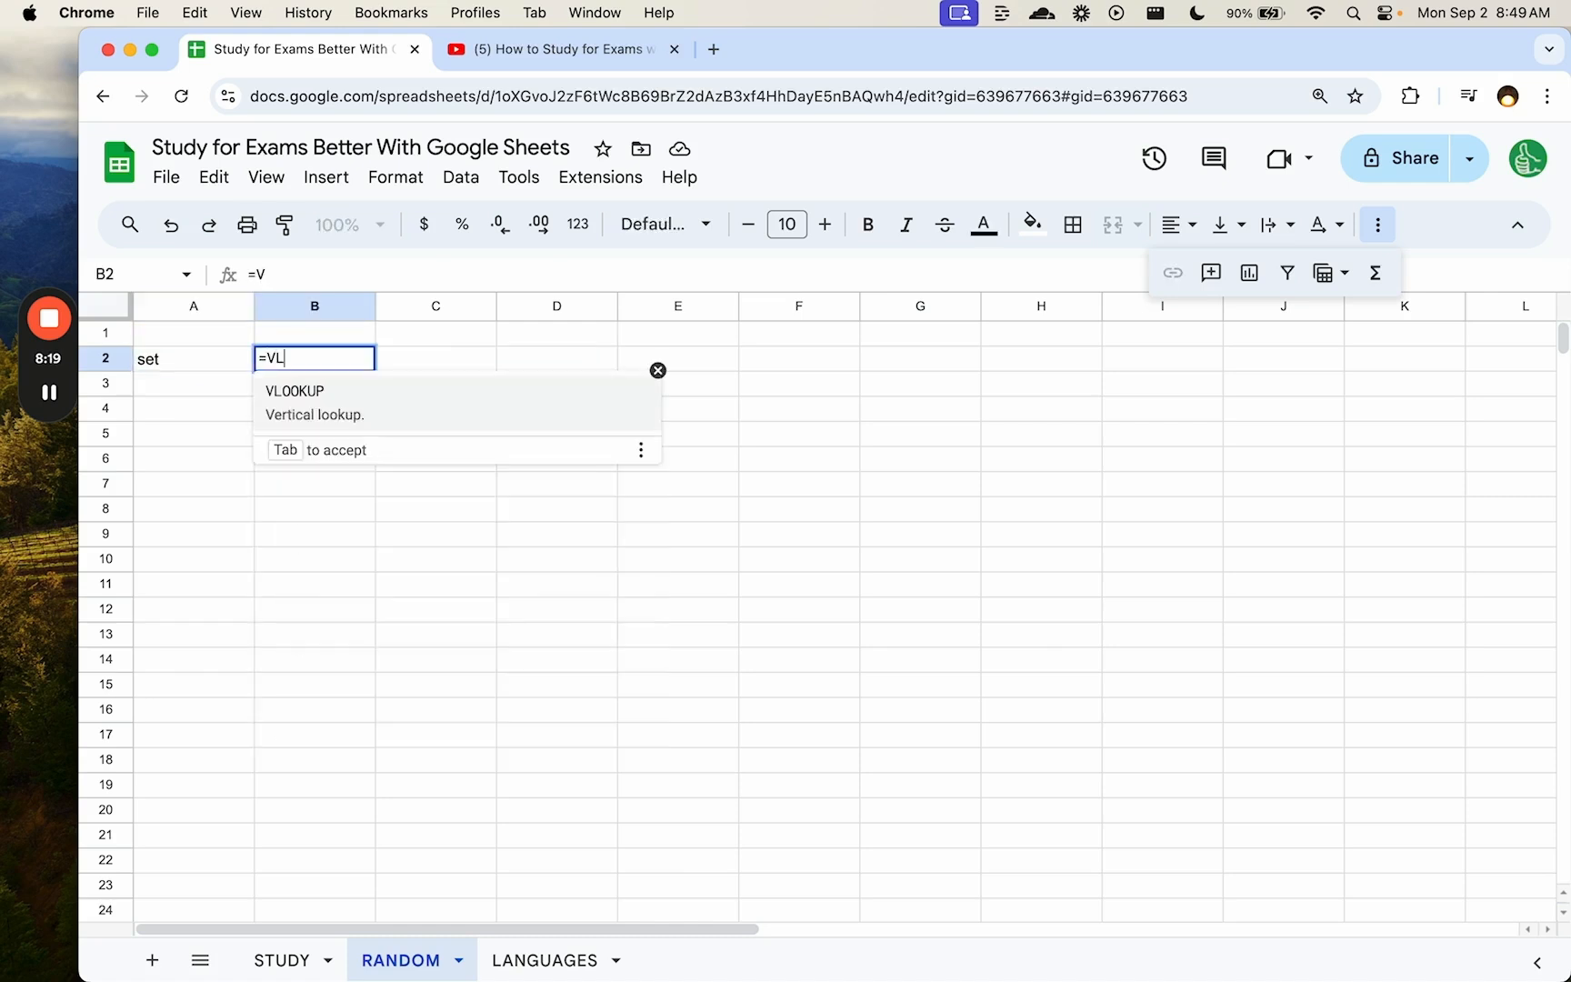
{"action": "key", "text": "Tab"}
{"action": "left_click", "coordinate": [210, 372]}
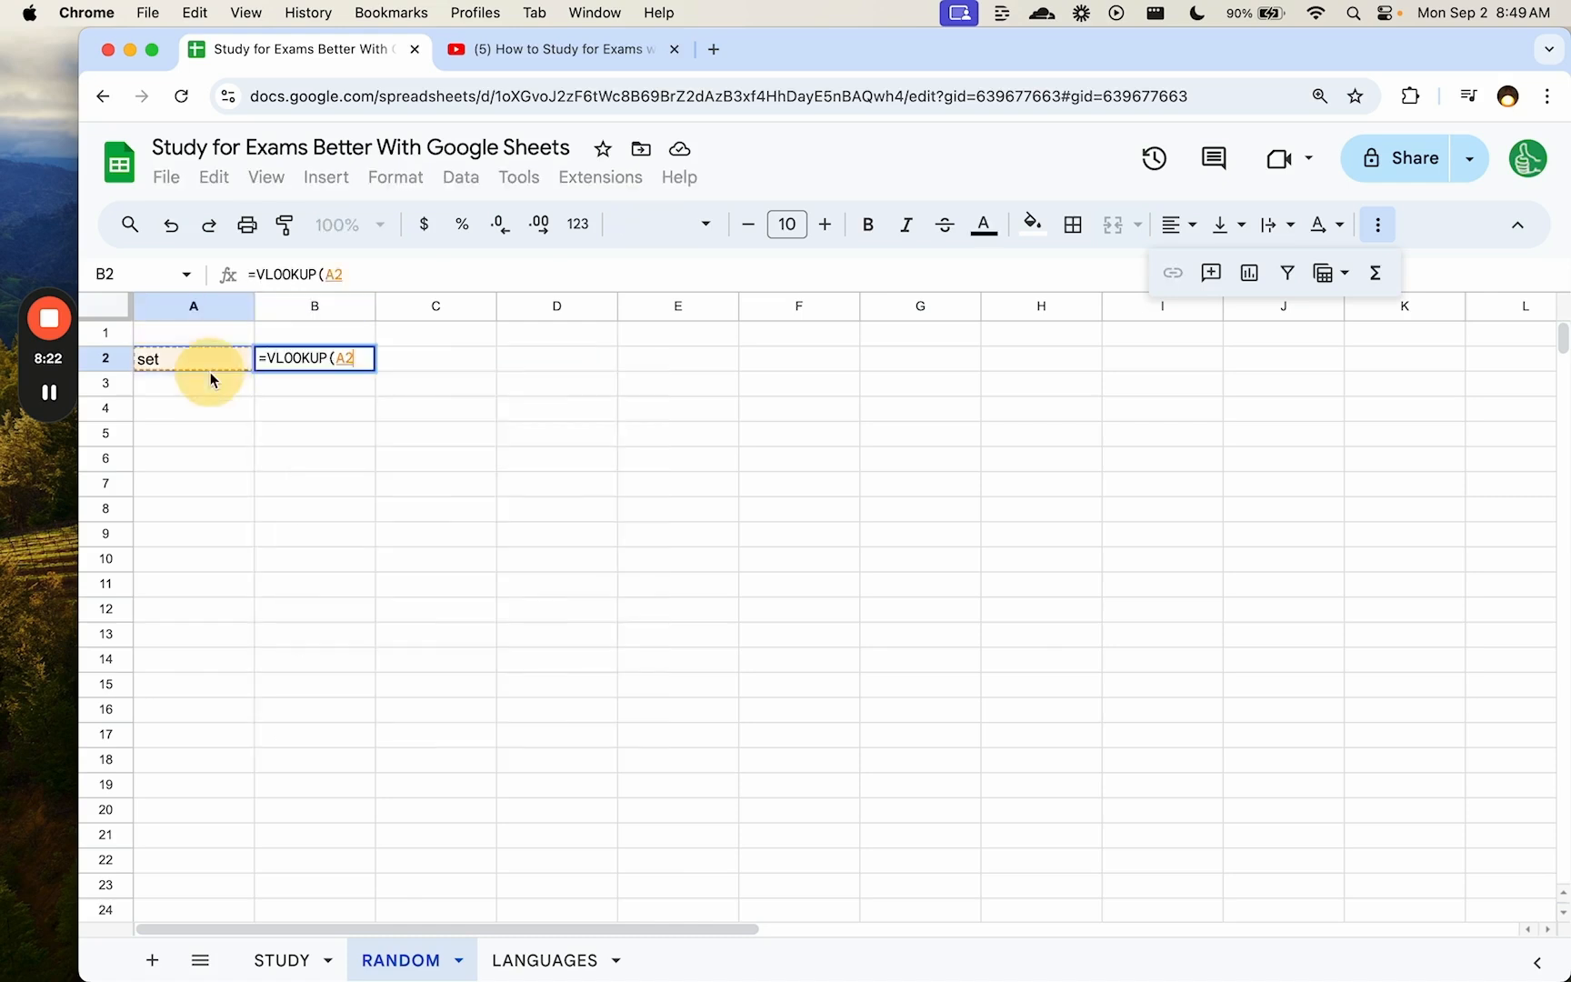
{"action": "type", "text": ","}
{"action": "left_click", "coordinate": [281, 960]}
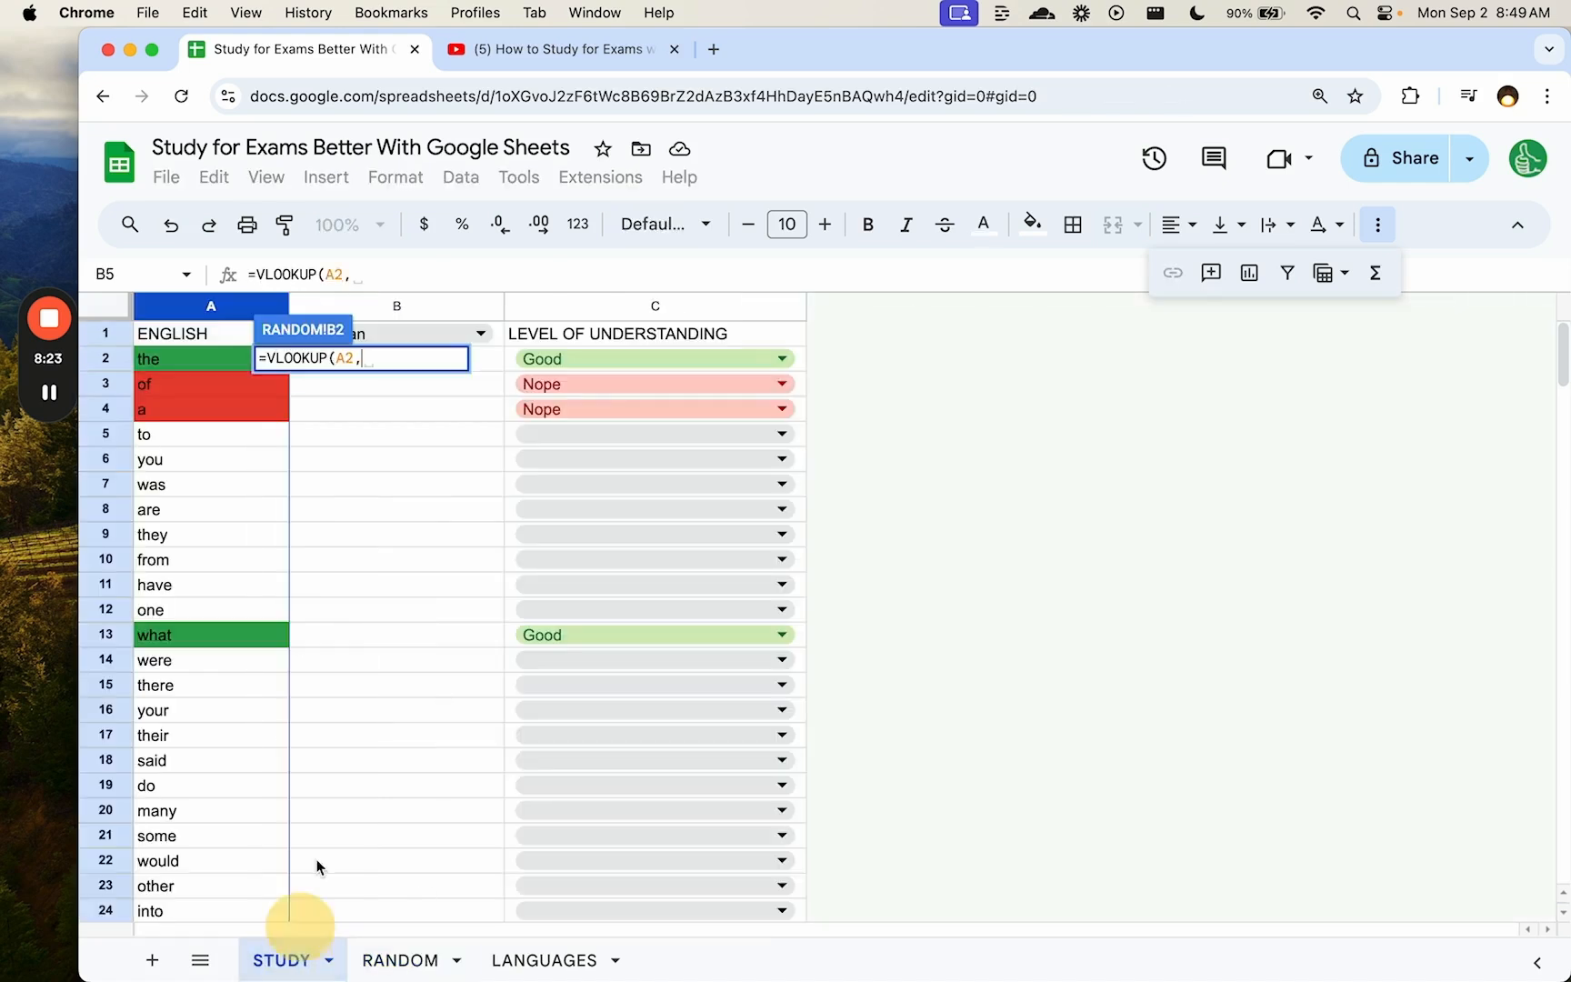
{"action": "left_click_drag", "start_coordinate": [359, 314], "coordinate": [246, 306]}
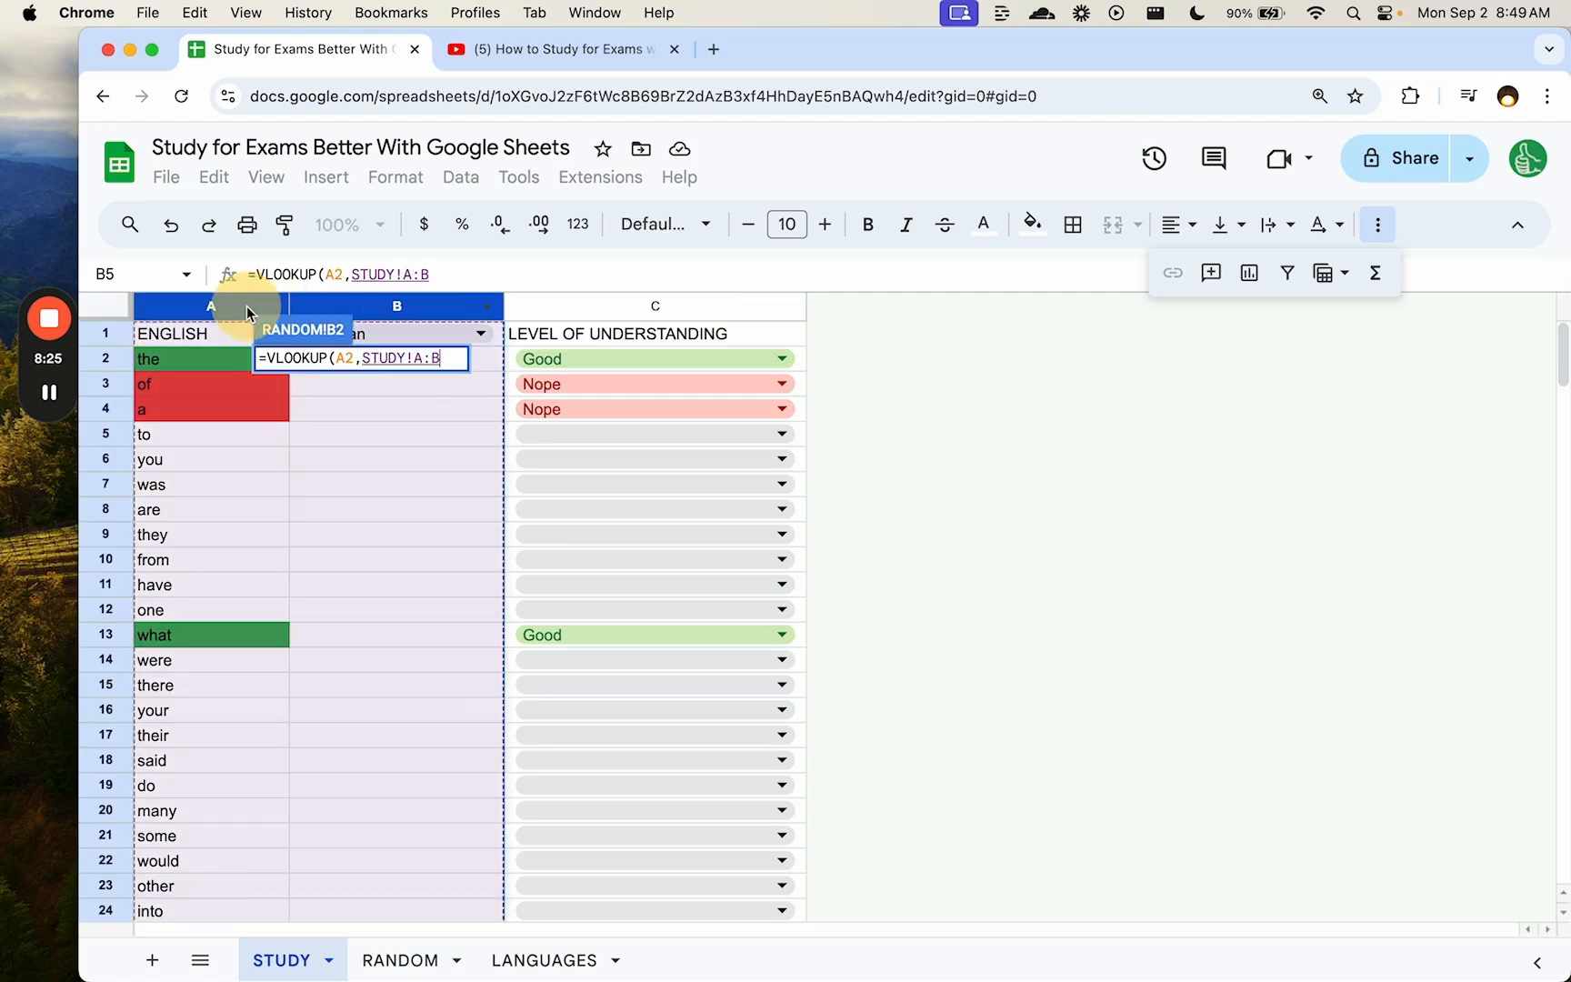
{"action": "type", "text": ","}
{"action": "type", "text": "1,FAL"}
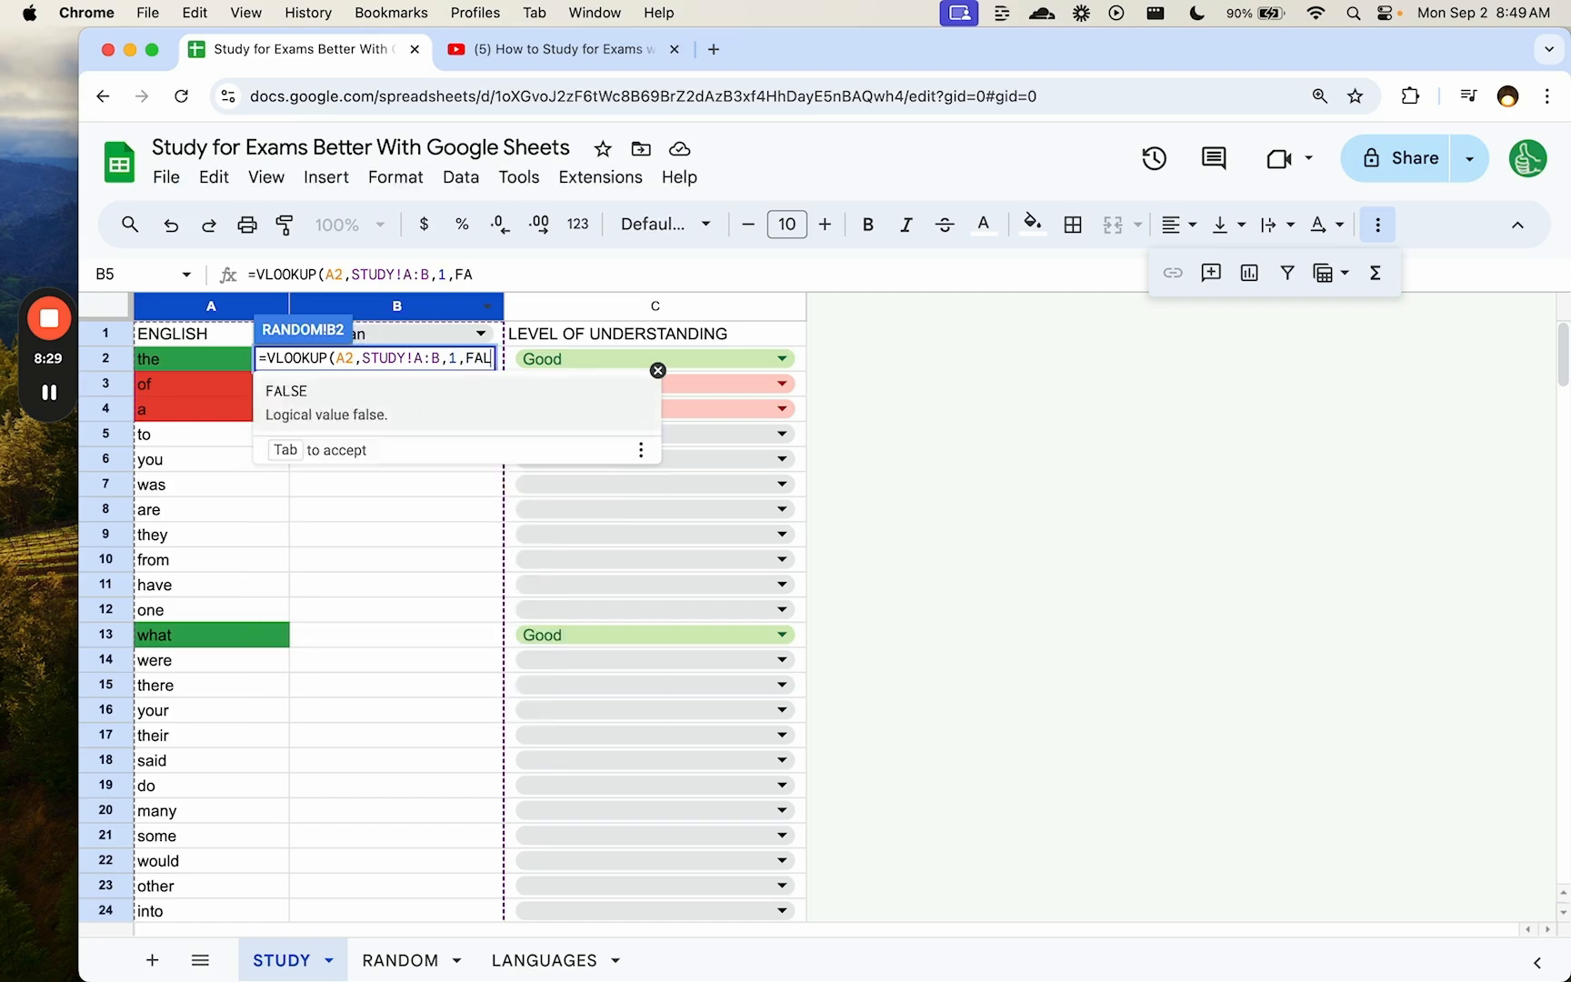
{"action": "key", "text": "Tab"}
{"action": "type", "text": ")"}
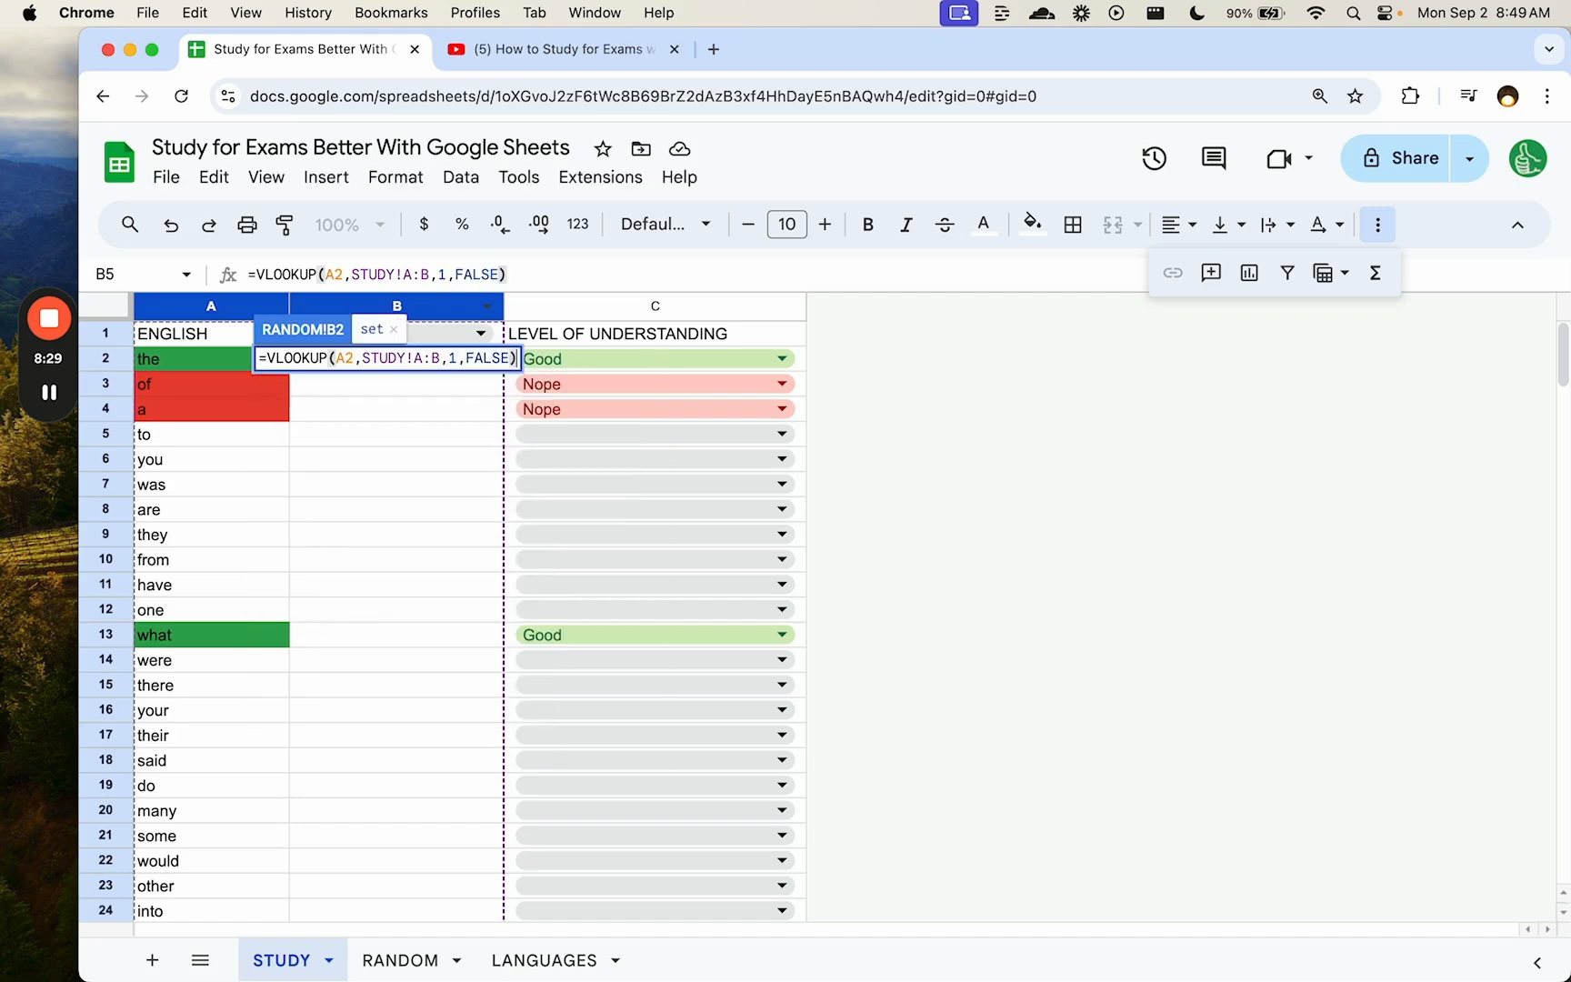
{"action": "key", "text": "Return"}
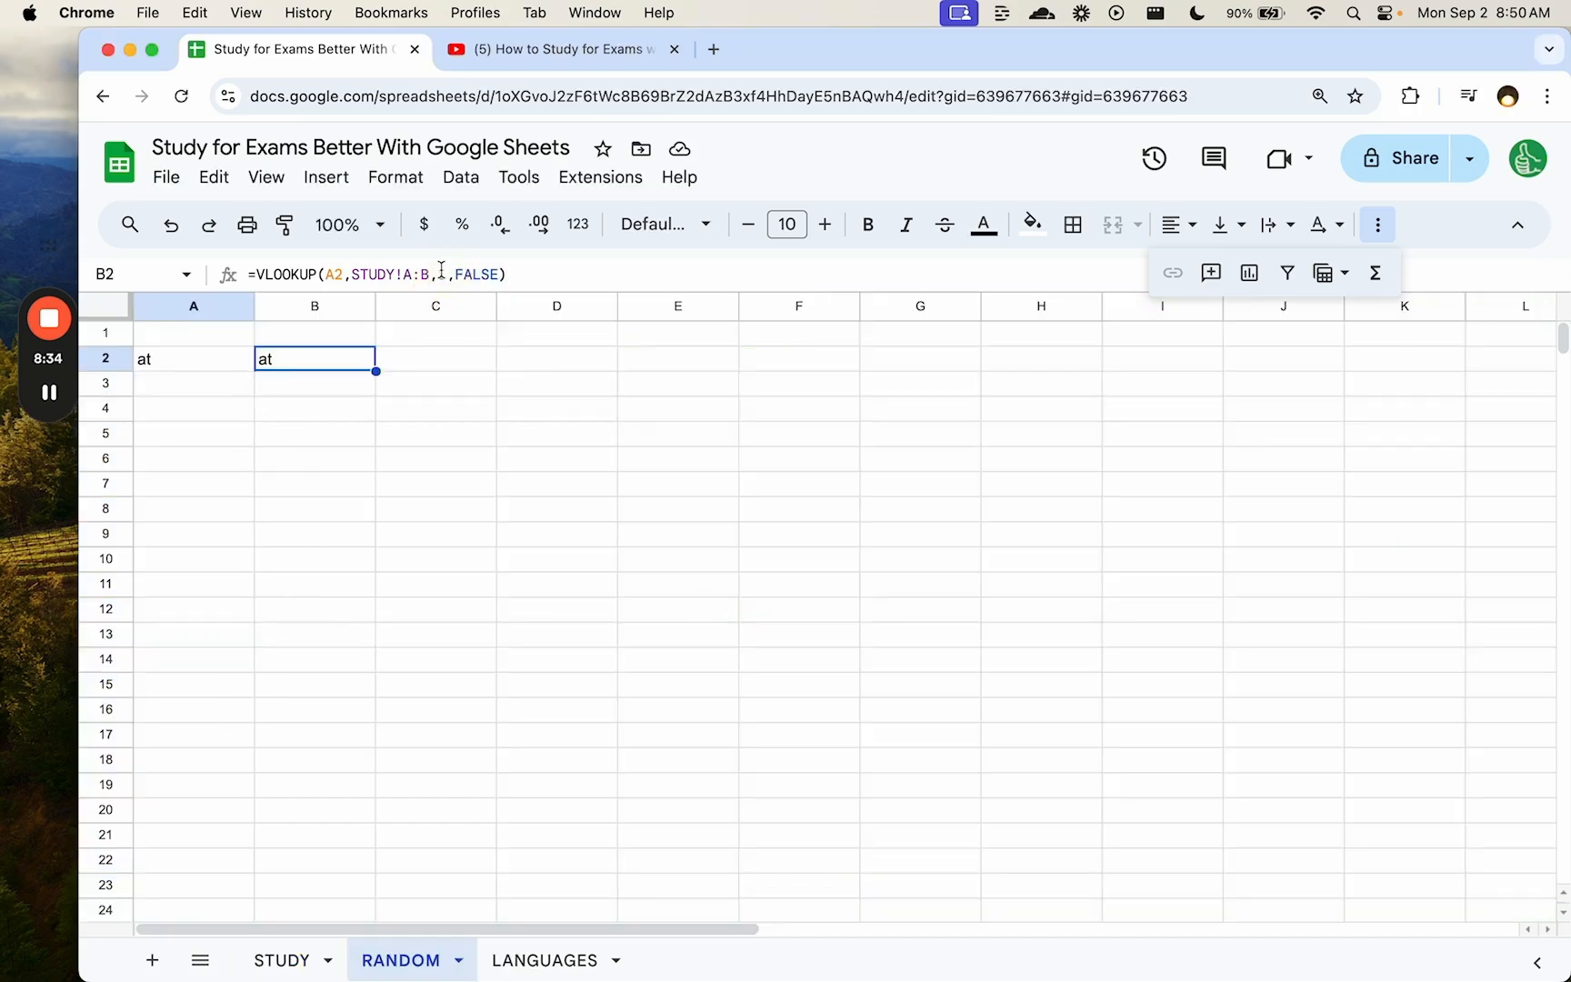
- Change the VLOOKUP column index to 2 so B2 shows the German 'Weil'
{"action": "double_click", "coordinate": [442, 274]}
{"action": "type", "text": "2"}
{"action": "key", "text": "Return"}
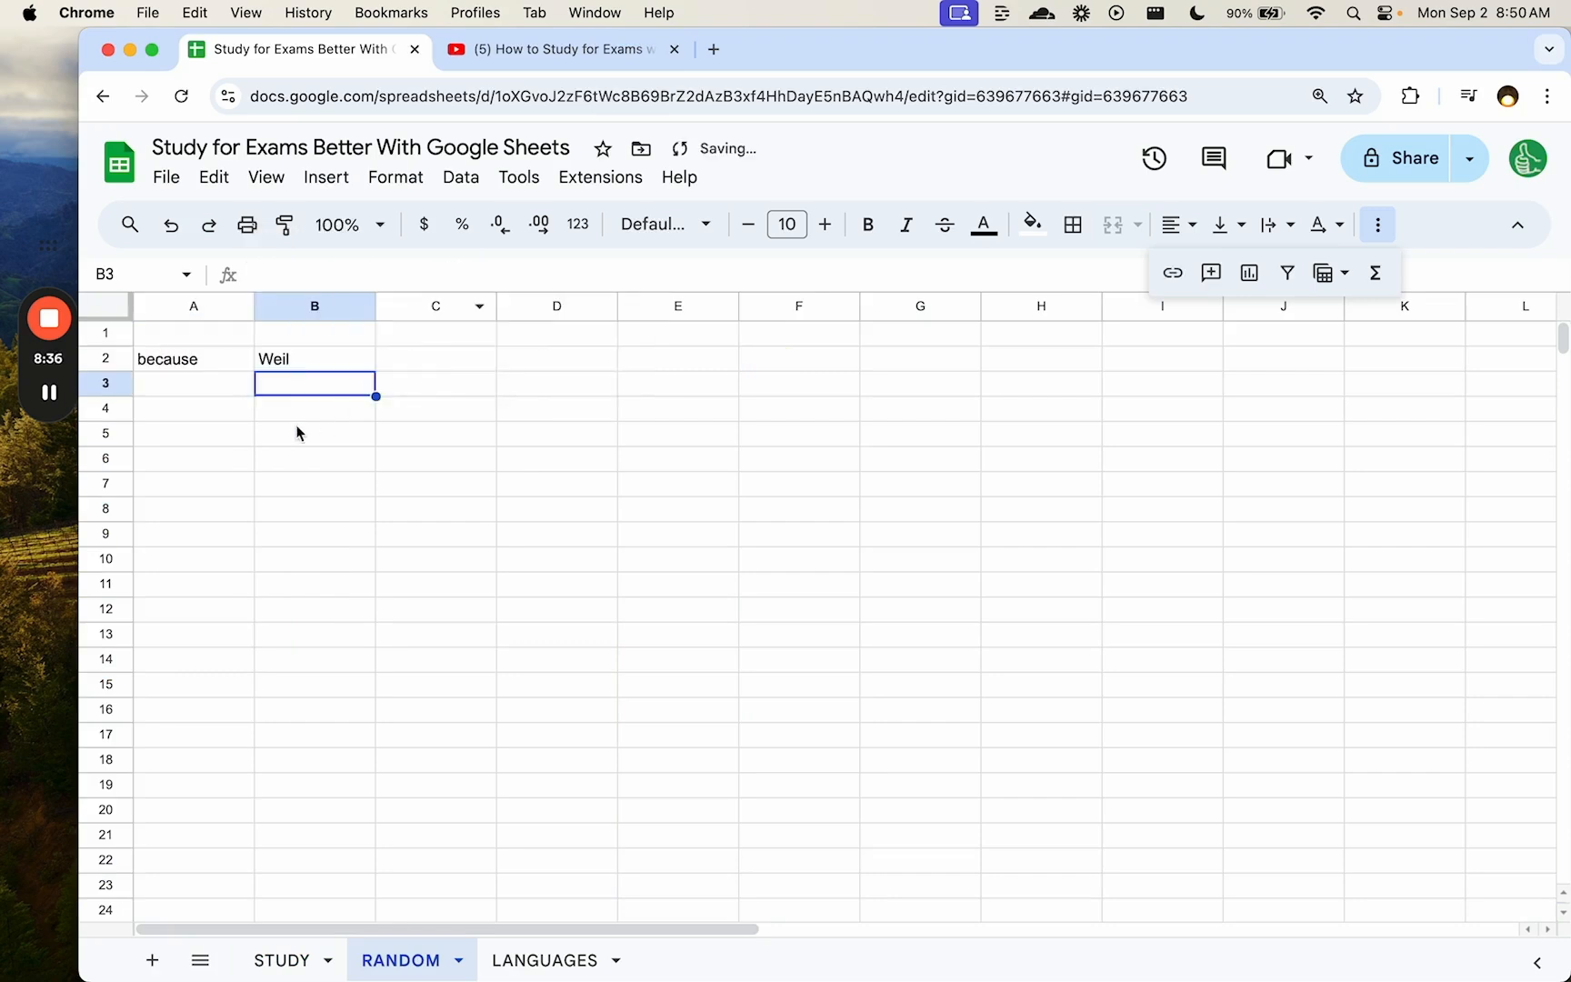
{"action": "left_click", "coordinate": [277, 338]}
{"action": "left_click", "coordinate": [215, 334]}
{"action": "left_click", "coordinate": [292, 336]}
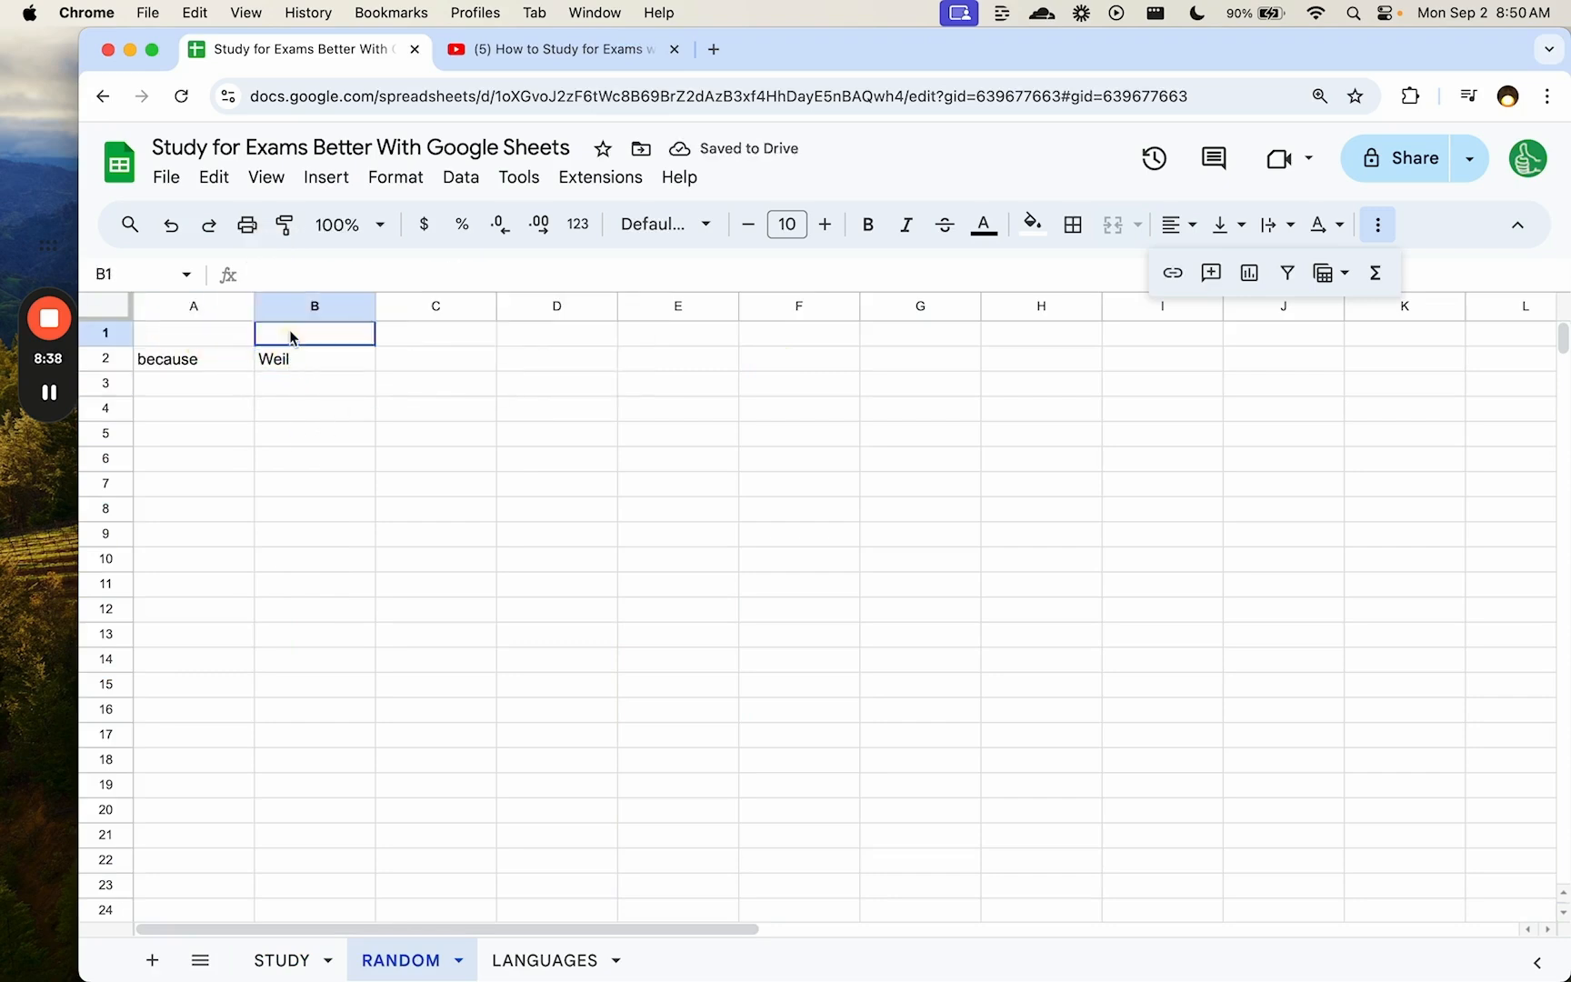
- Link RANDOM!B1 to STUDY's German header cell B1
{"action": "type", "text": "="}
{"action": "left_click", "coordinate": [282, 960]}
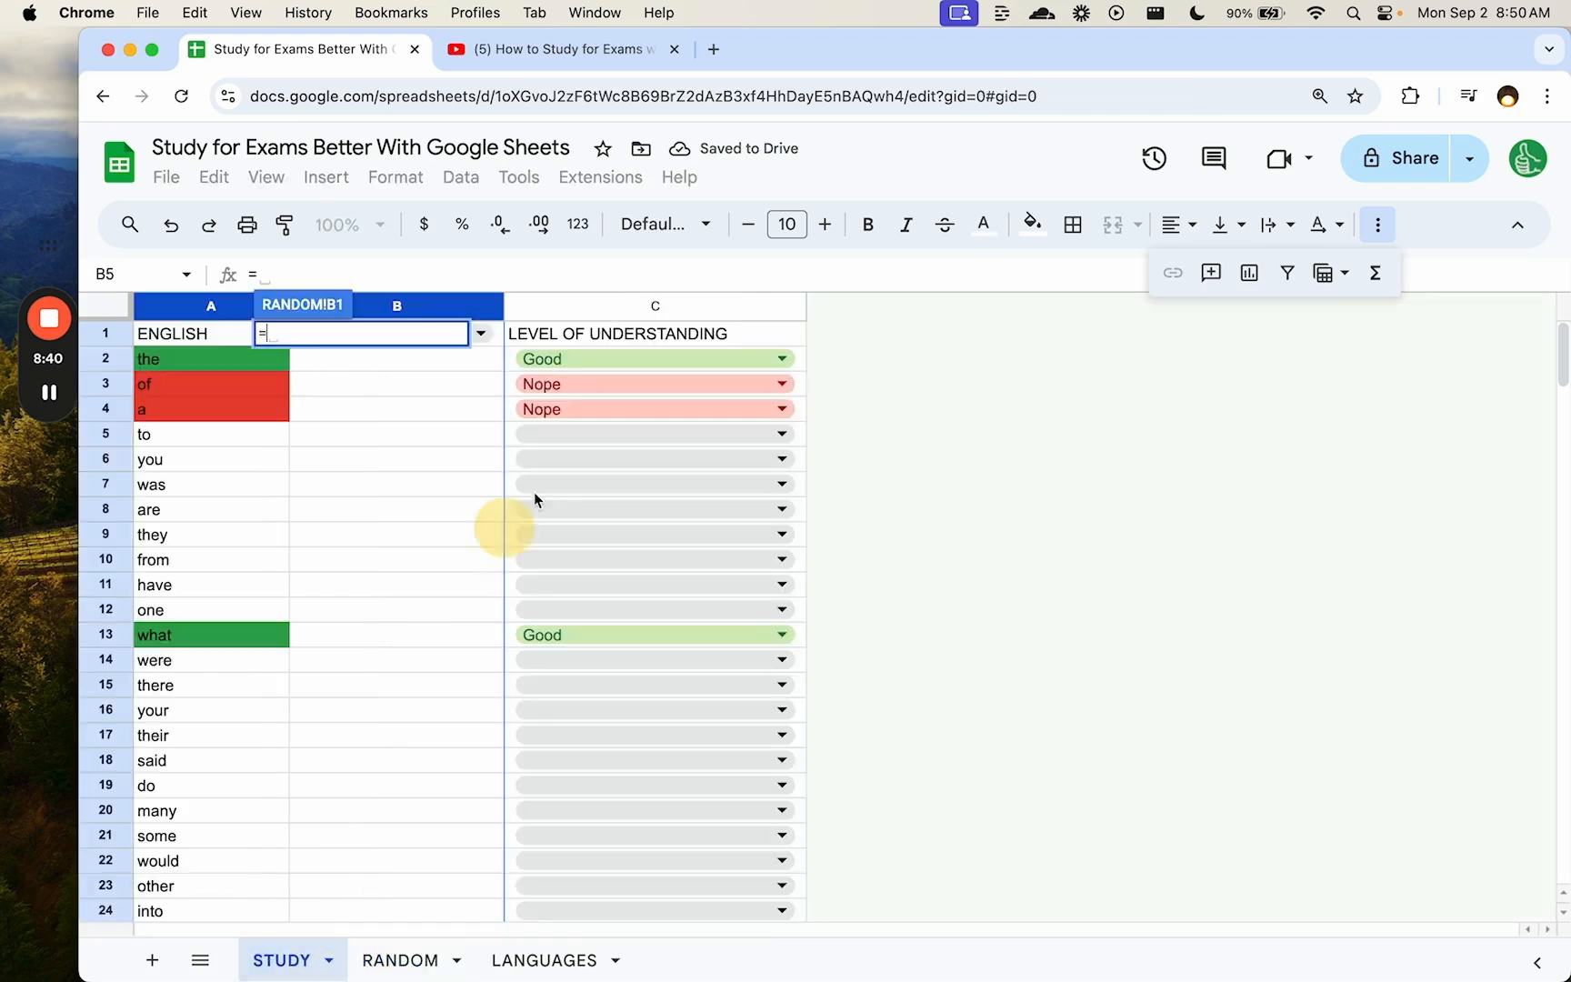
{"action": "left_click", "coordinate": [502, 344]}
{"action": "key", "text": "Return"}
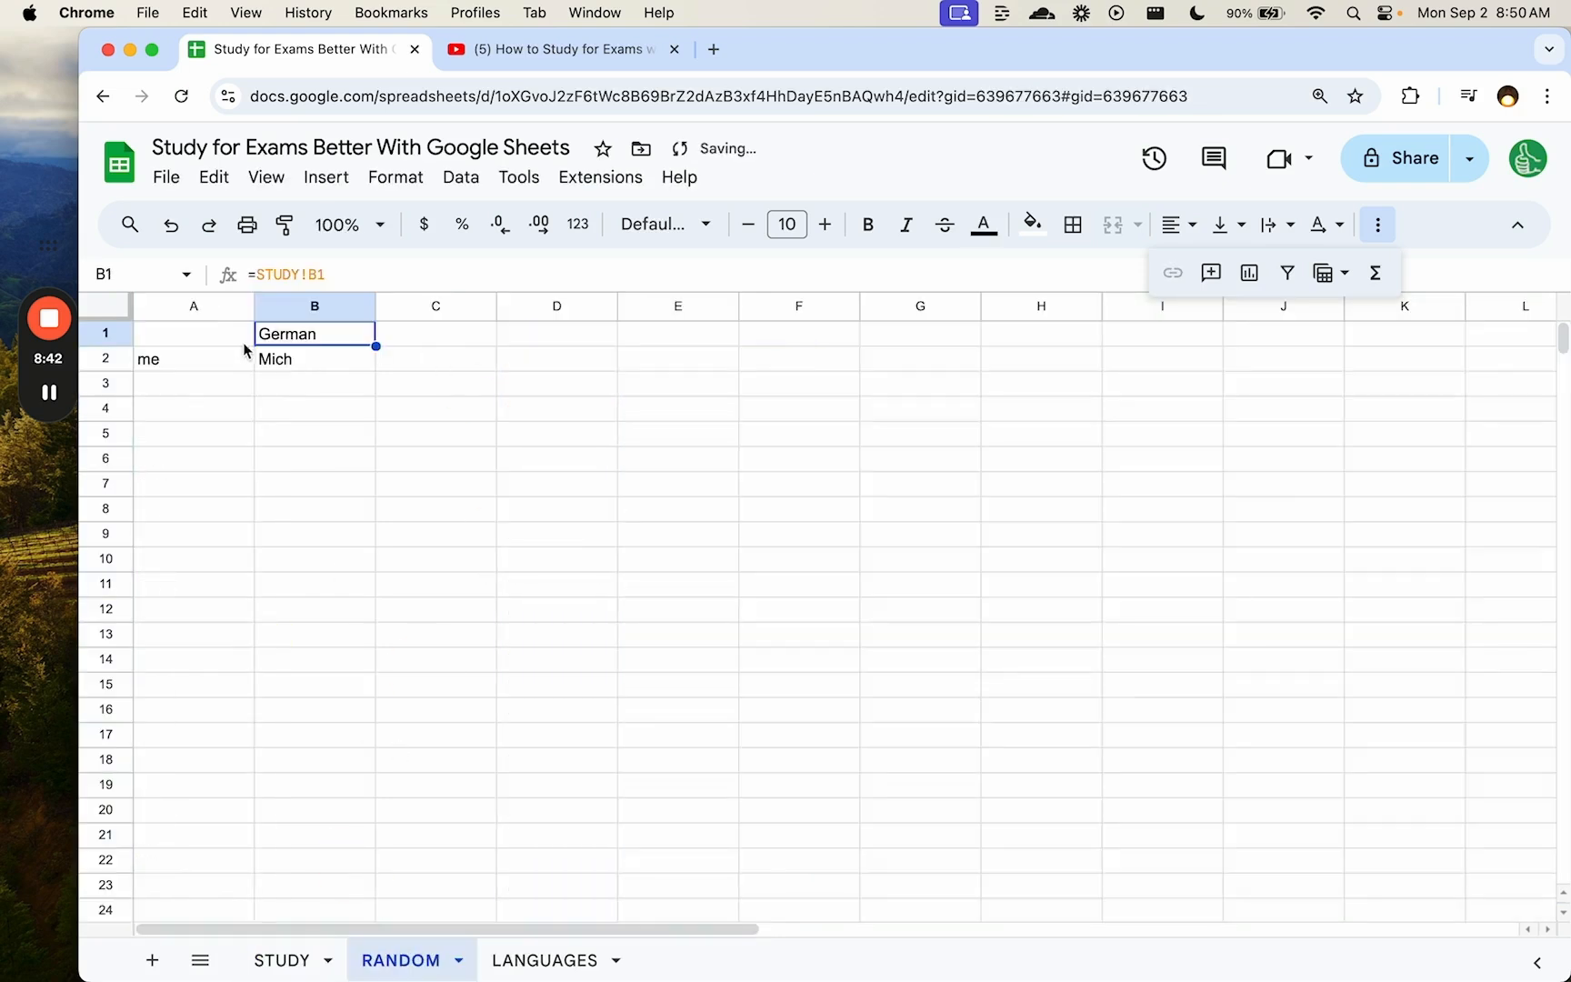
- Link RANDOM!A1 to STUDY's ENGLISH header with =STUDY!A1
{"action": "left_click", "coordinate": [235, 338]}
{"action": "type", "text": "="}
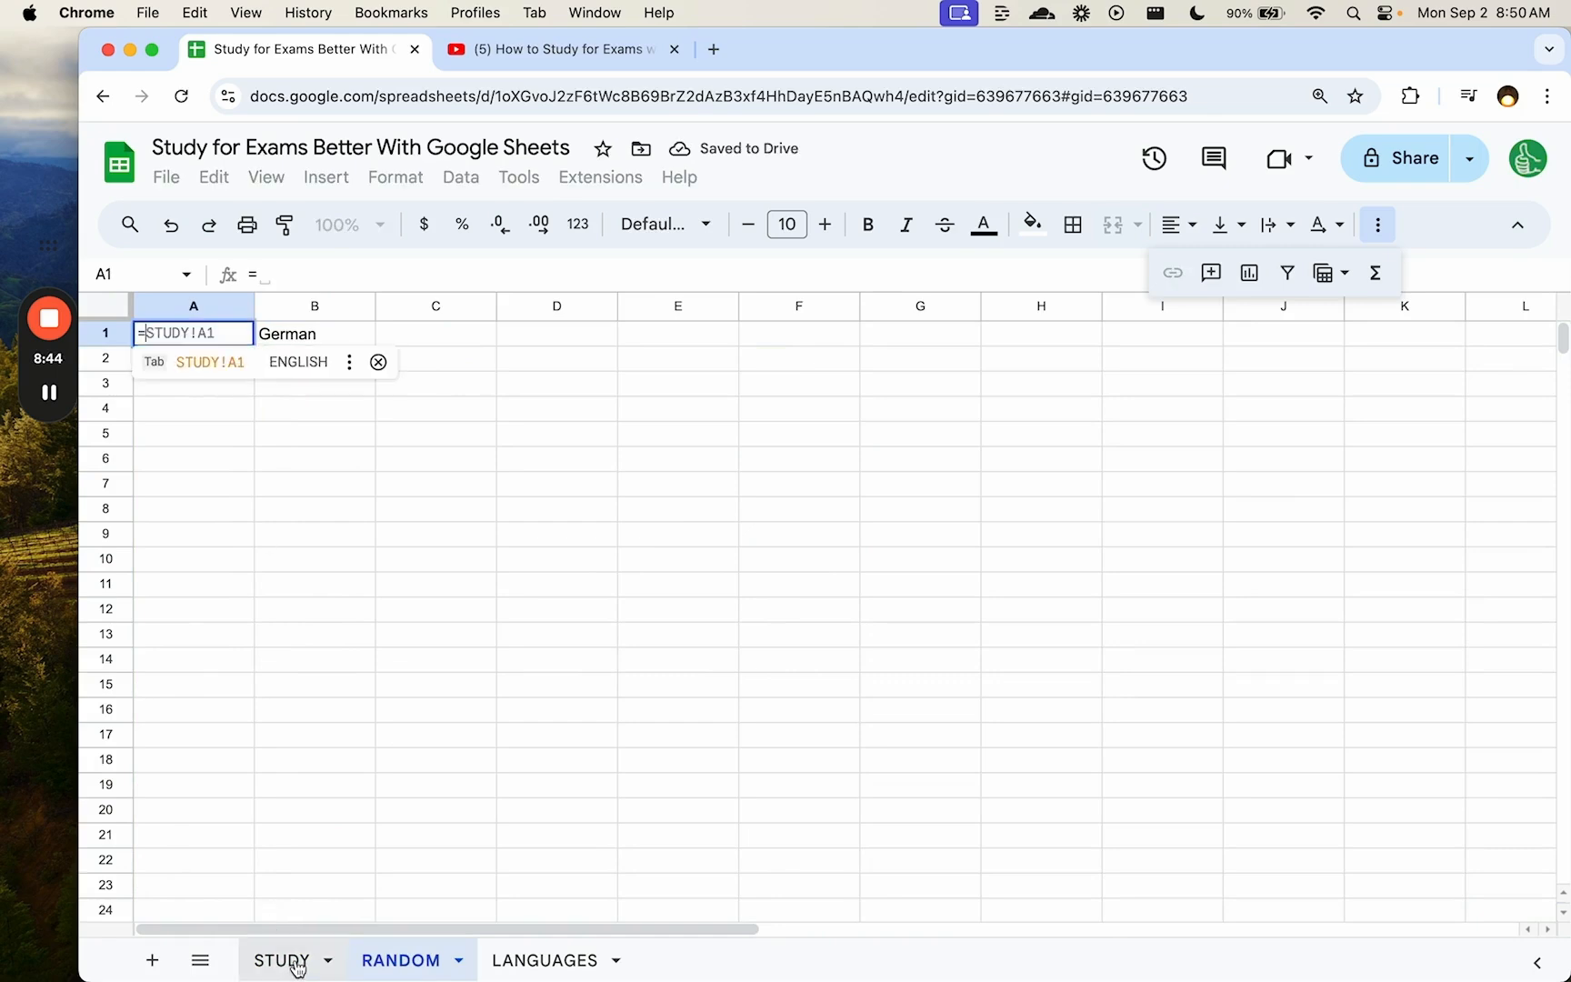
{"action": "left_click", "coordinate": [282, 960]}
{"action": "scroll", "coordinate": [272, 316], "scroll_direction": "down", "scroll_amount": 1}
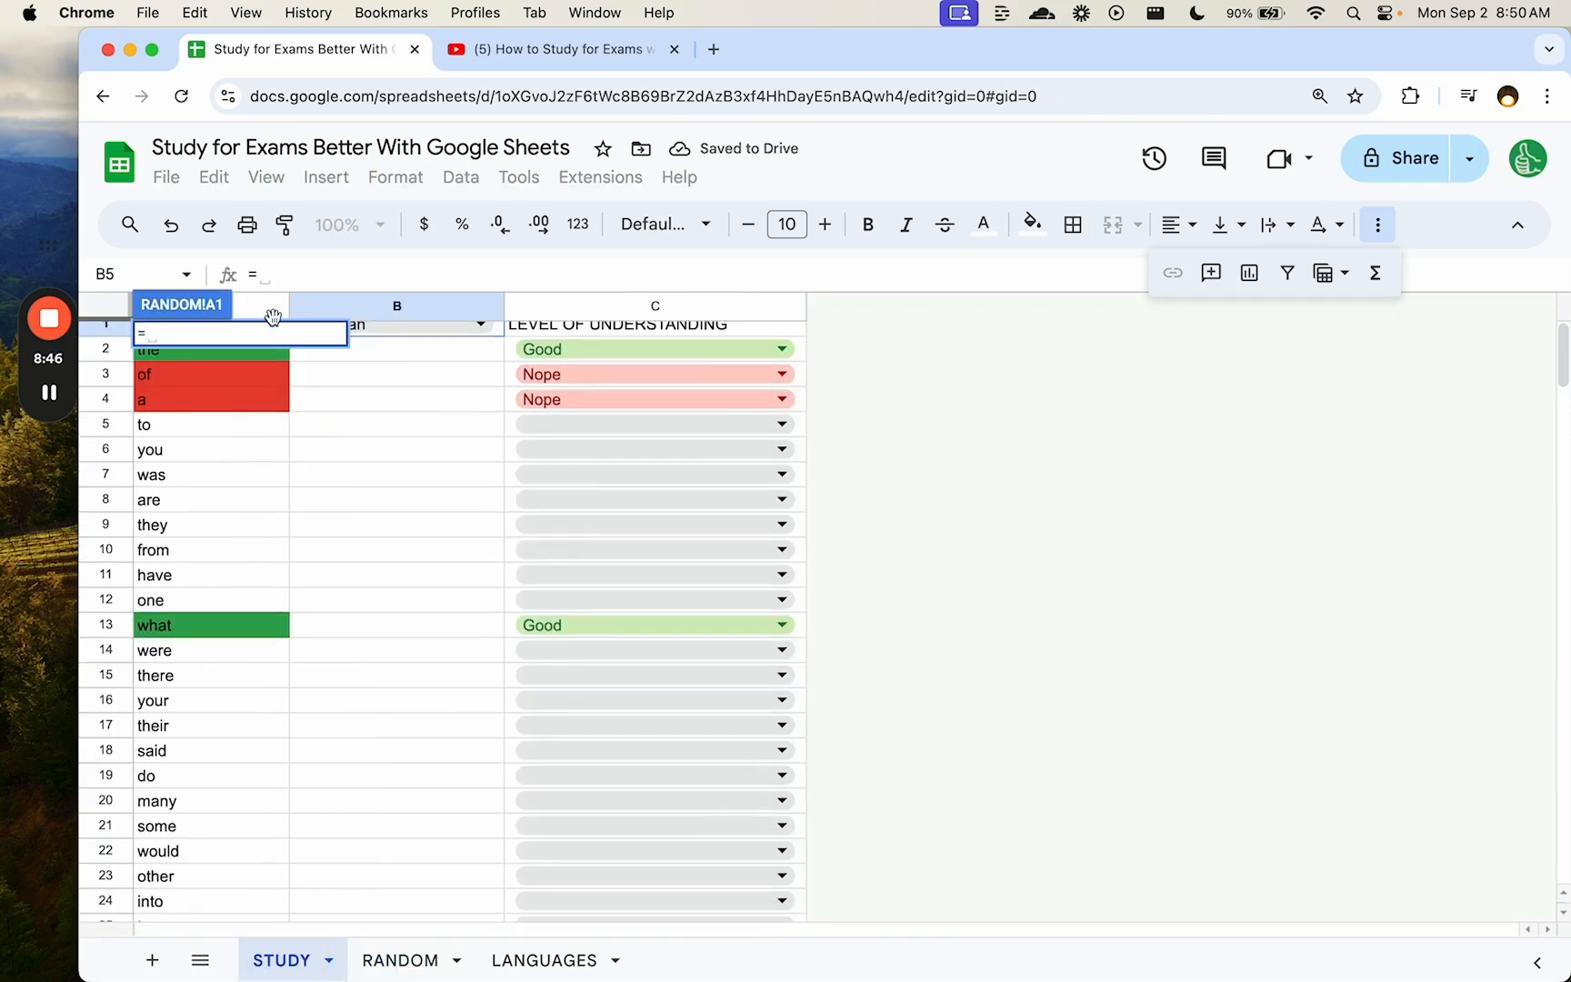
{"action": "type", "text": "STUDY"}
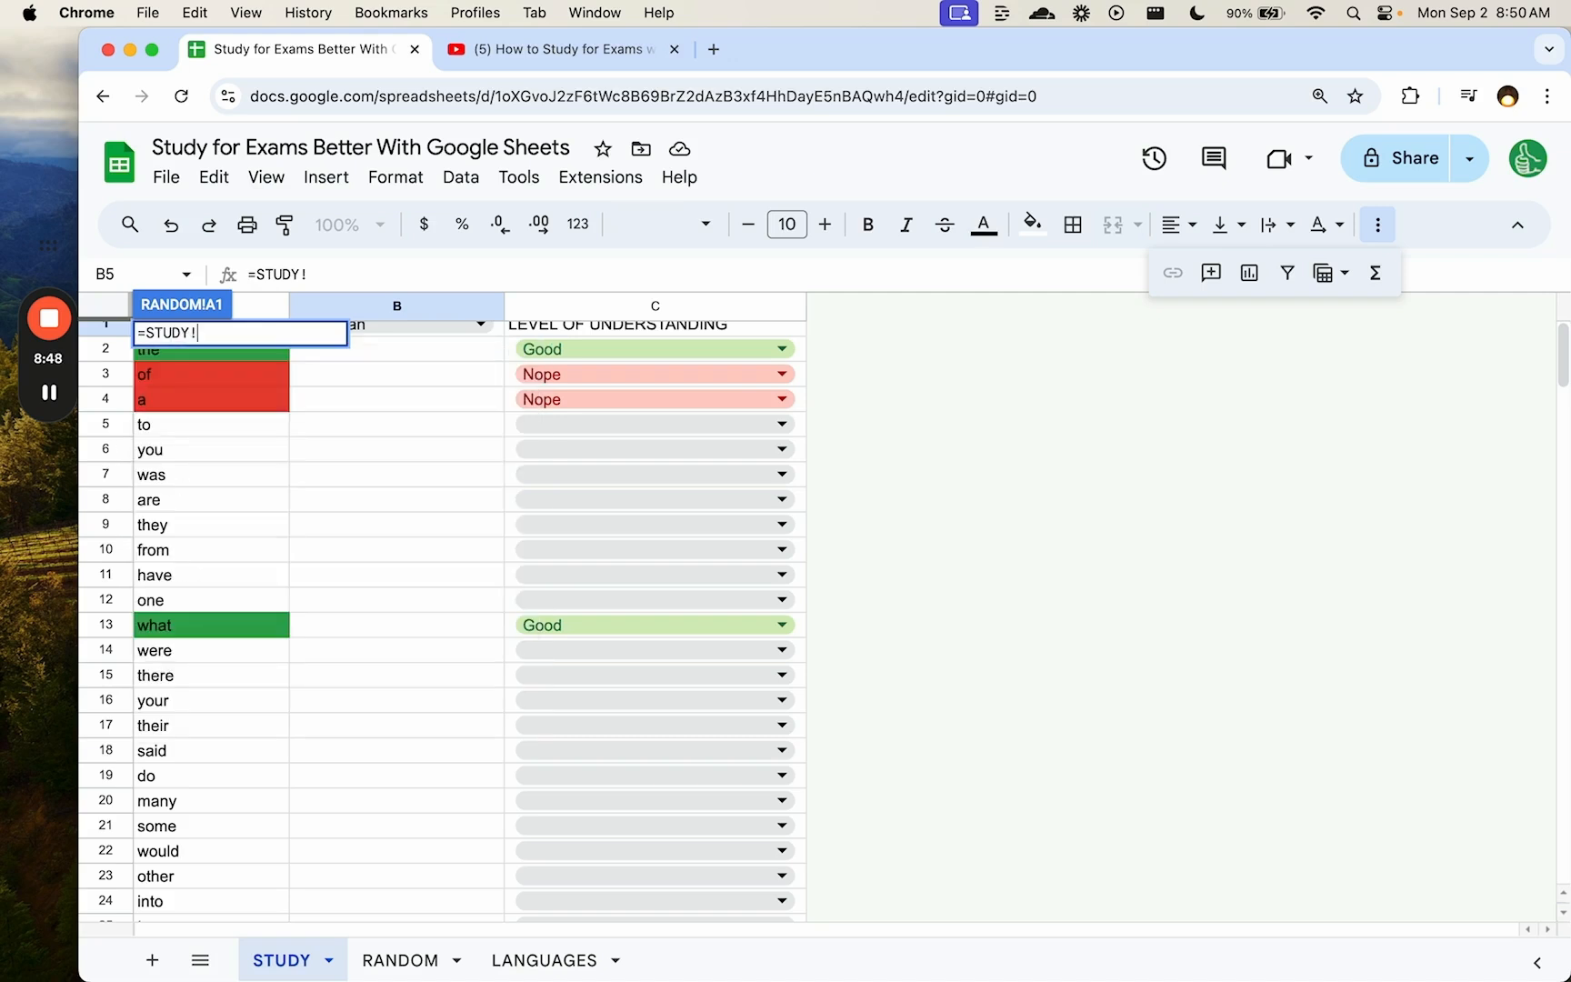
{"action": "type", "text": "!A1"}
{"action": "key", "text": "Return"}
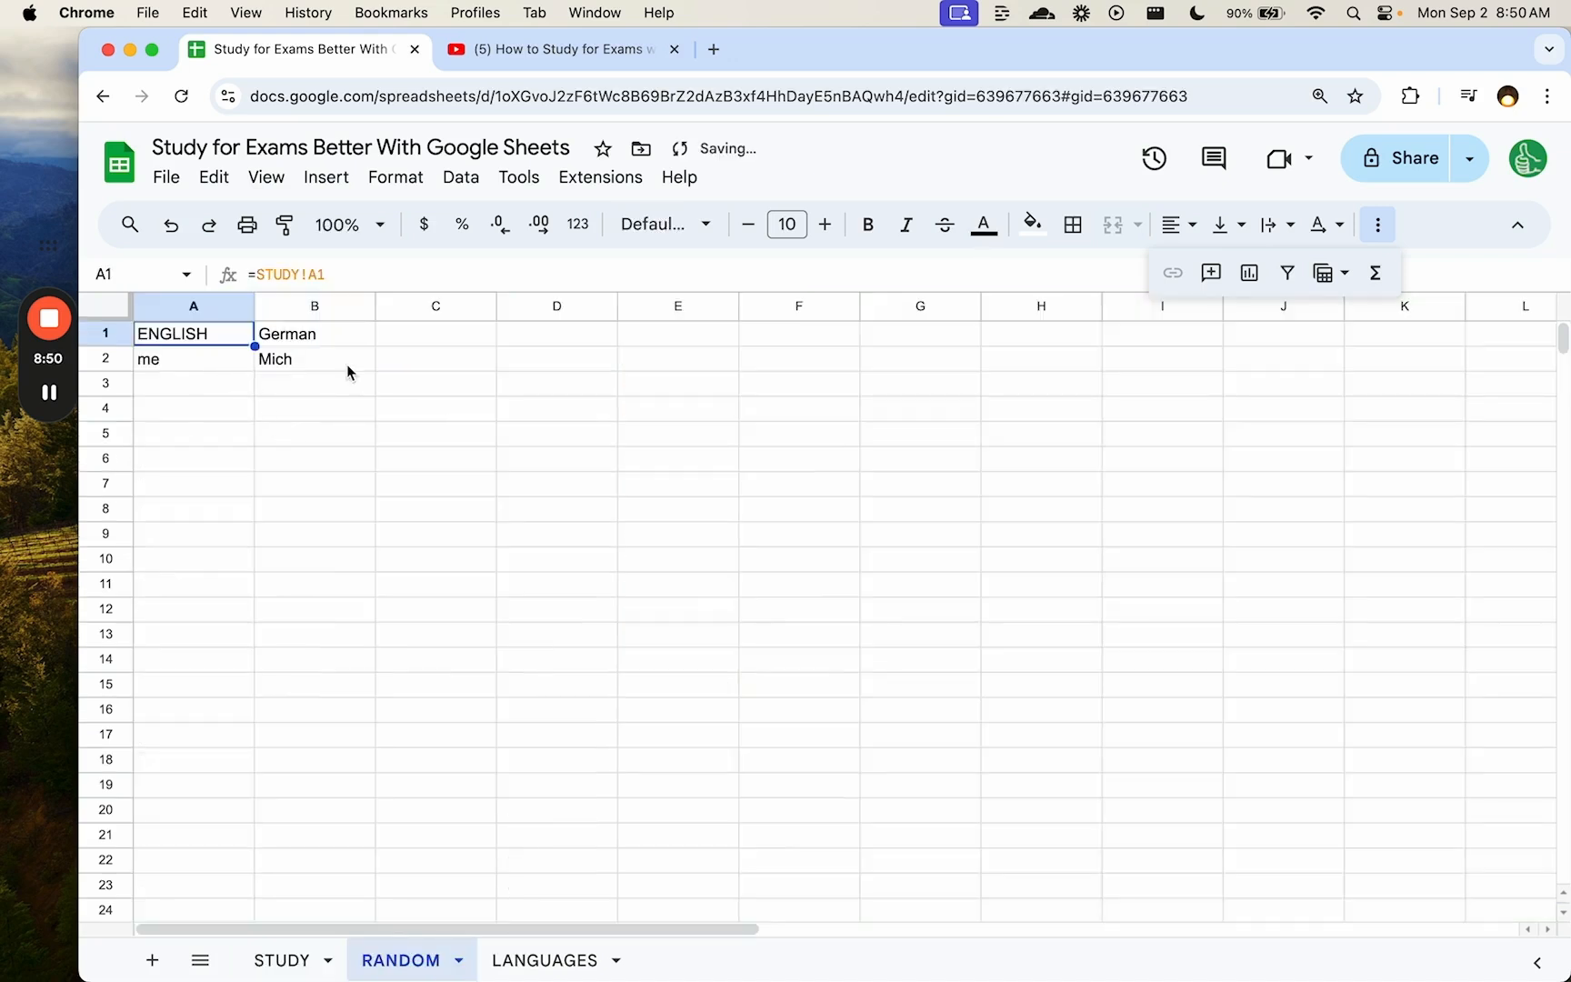
- Inspect the RANDBETWEEN part of A2's formula without changing it, then select C2
{"action": "left_click", "coordinate": [443, 361]}
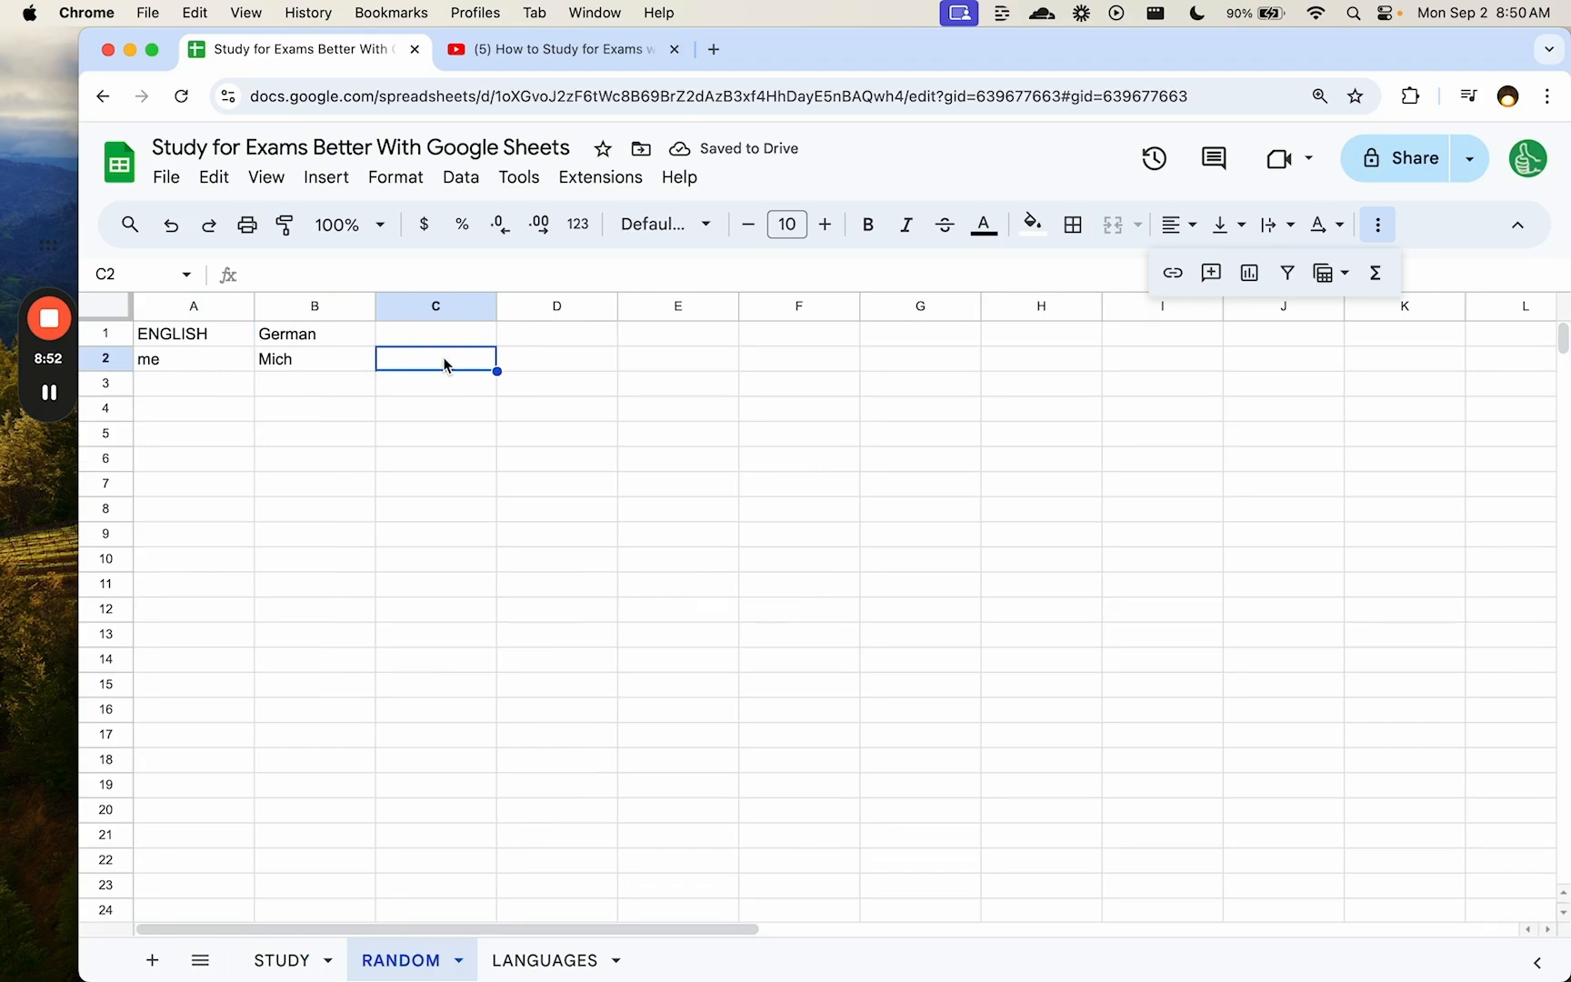
{"action": "left_click", "coordinate": [247, 361]}
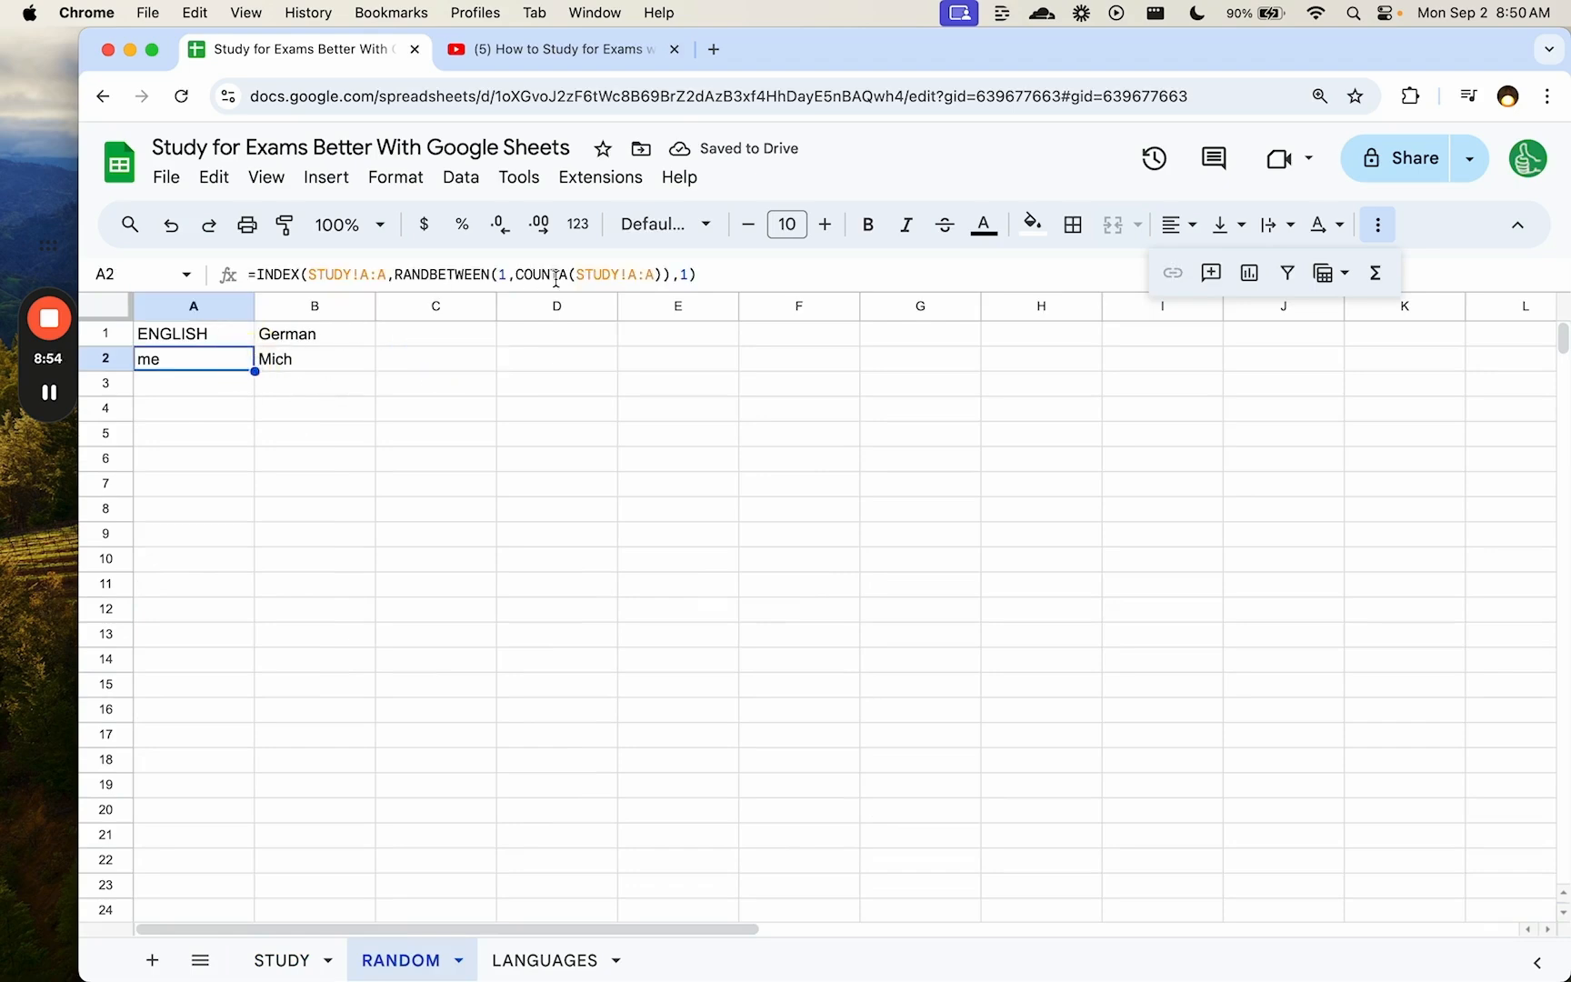
{"action": "left_click_drag", "start_coordinate": [397, 274], "coordinate": [494, 274]}
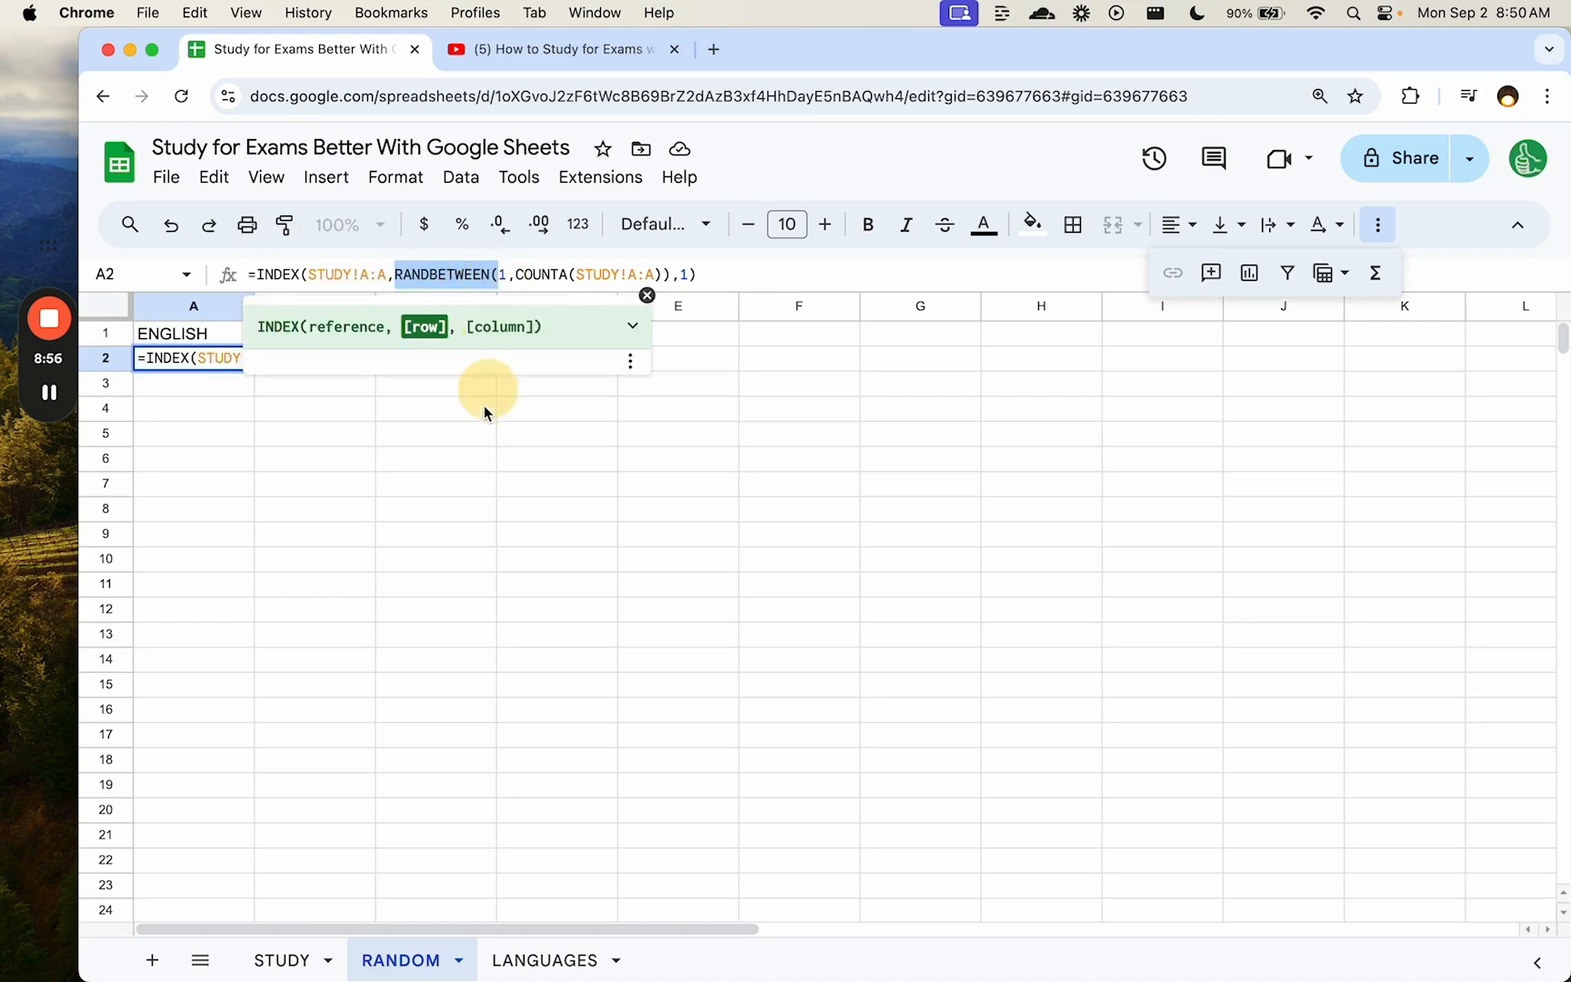
{"action": "key", "text": "Escape"}
{"action": "left_click", "coordinate": [445, 369]}
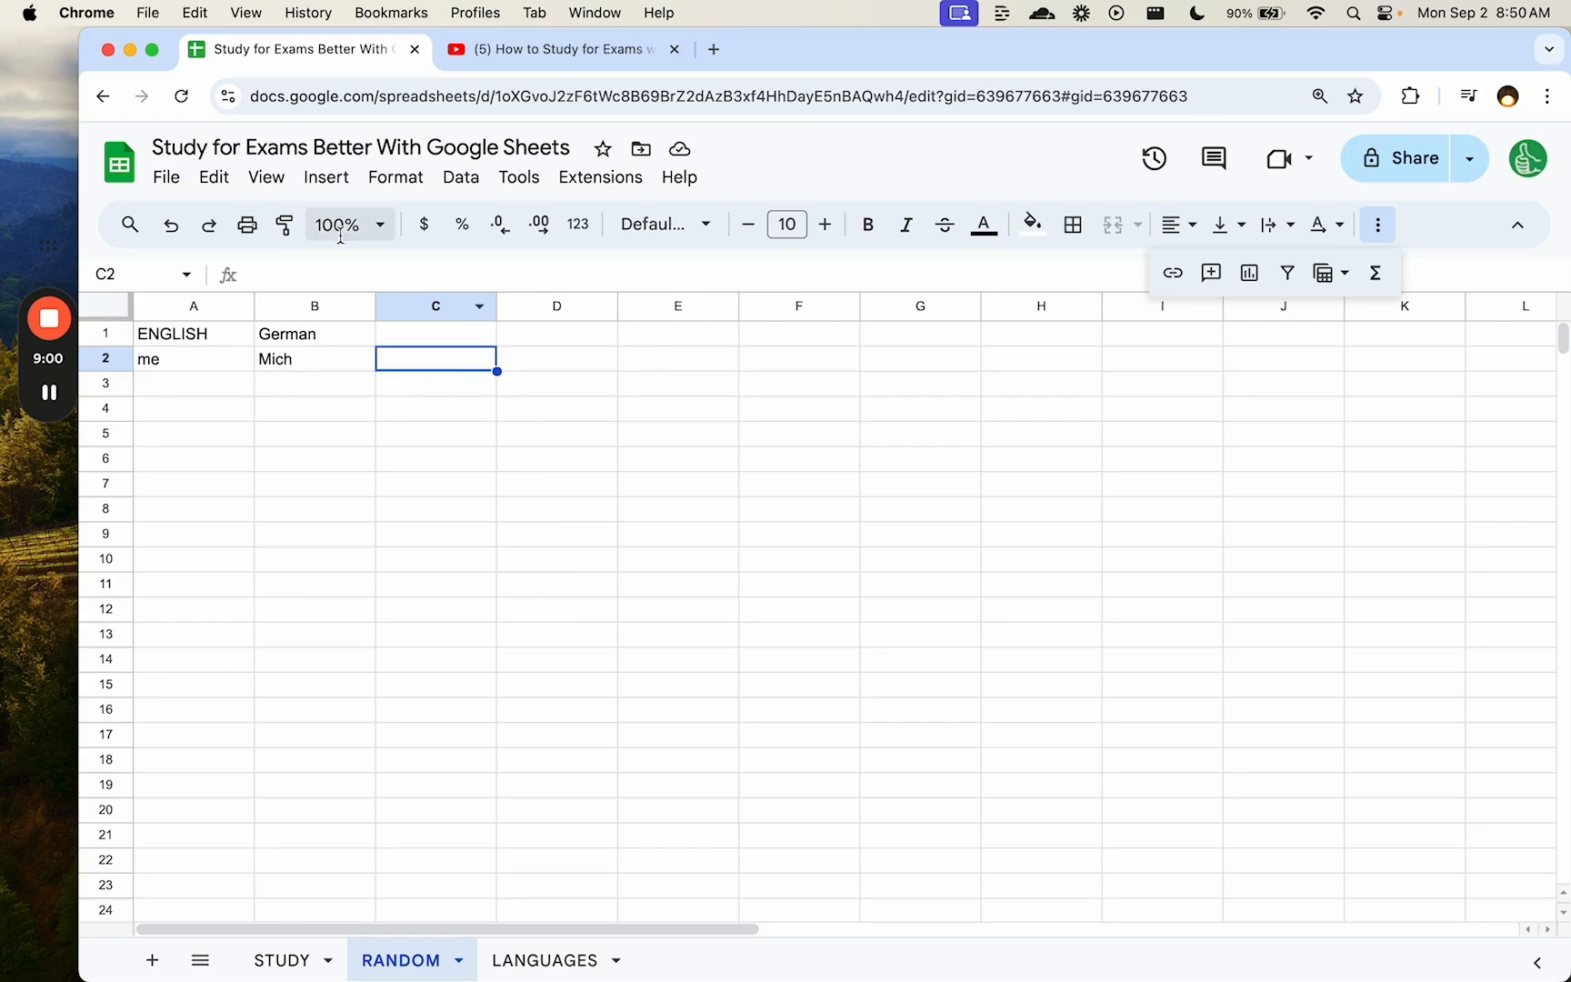
- Insert a checkbox in C2 and toggle it repeatedly, redrawing the word to 'our'/'unser'
{"action": "left_click", "coordinate": [328, 178]}
{"action": "left_click", "coordinate": [413, 754]}
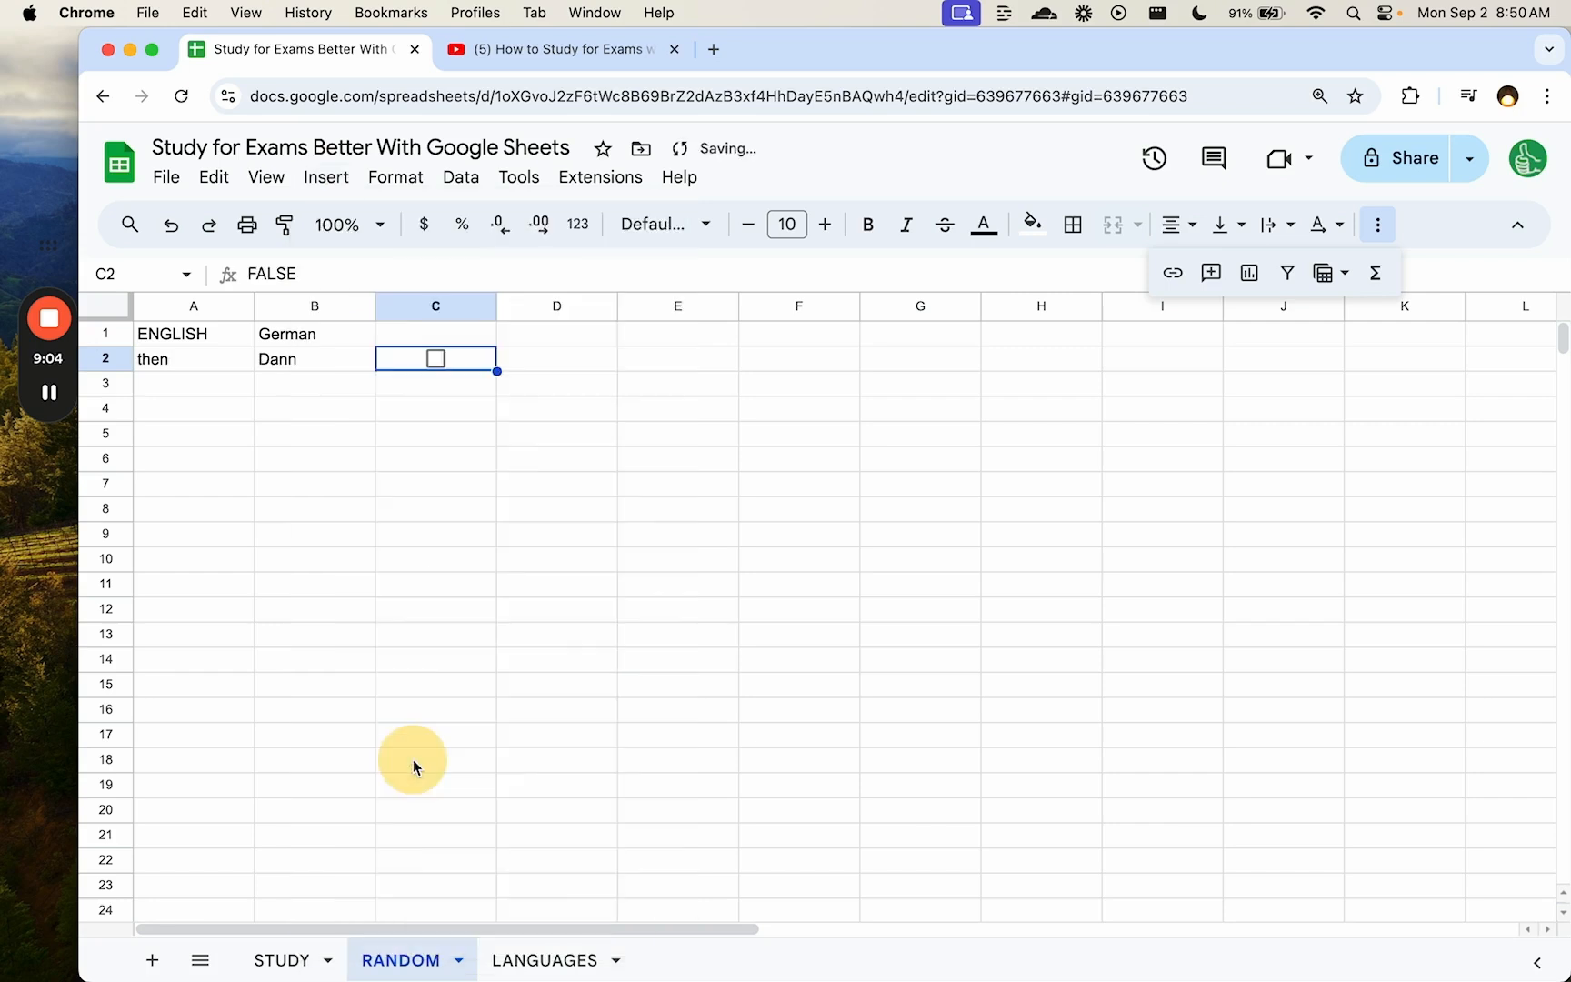
{"action": "left_click", "coordinate": [436, 359]}
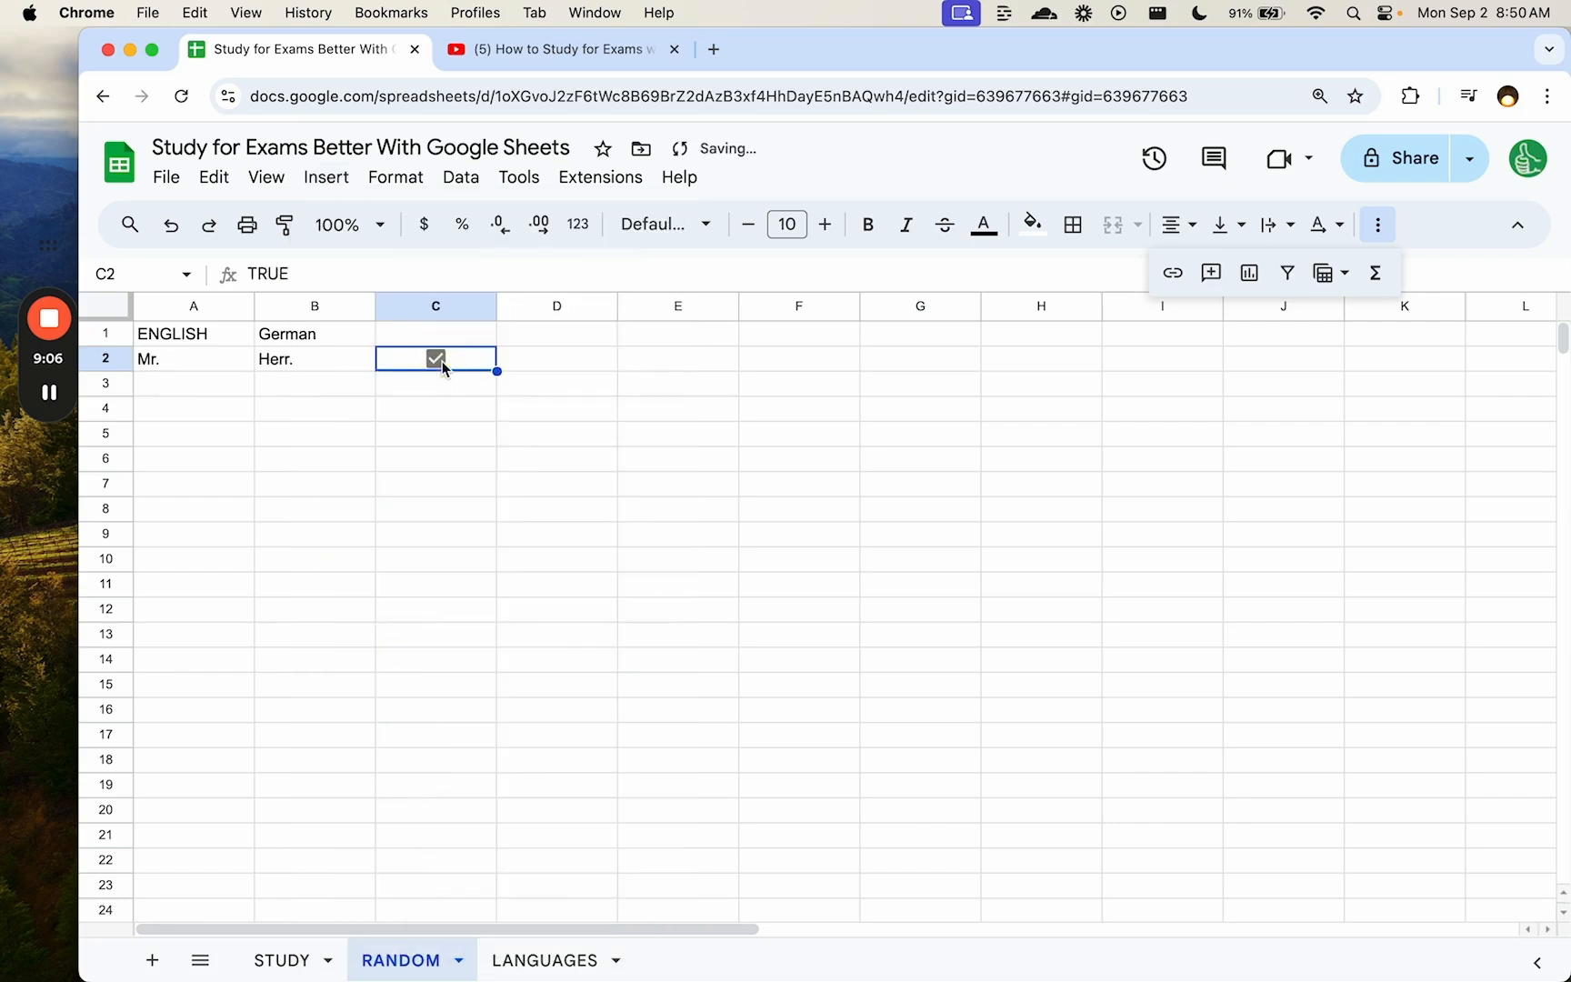
{"action": "left_click_drag", "start_coordinate": [211, 360], "coordinate": [314, 360]}
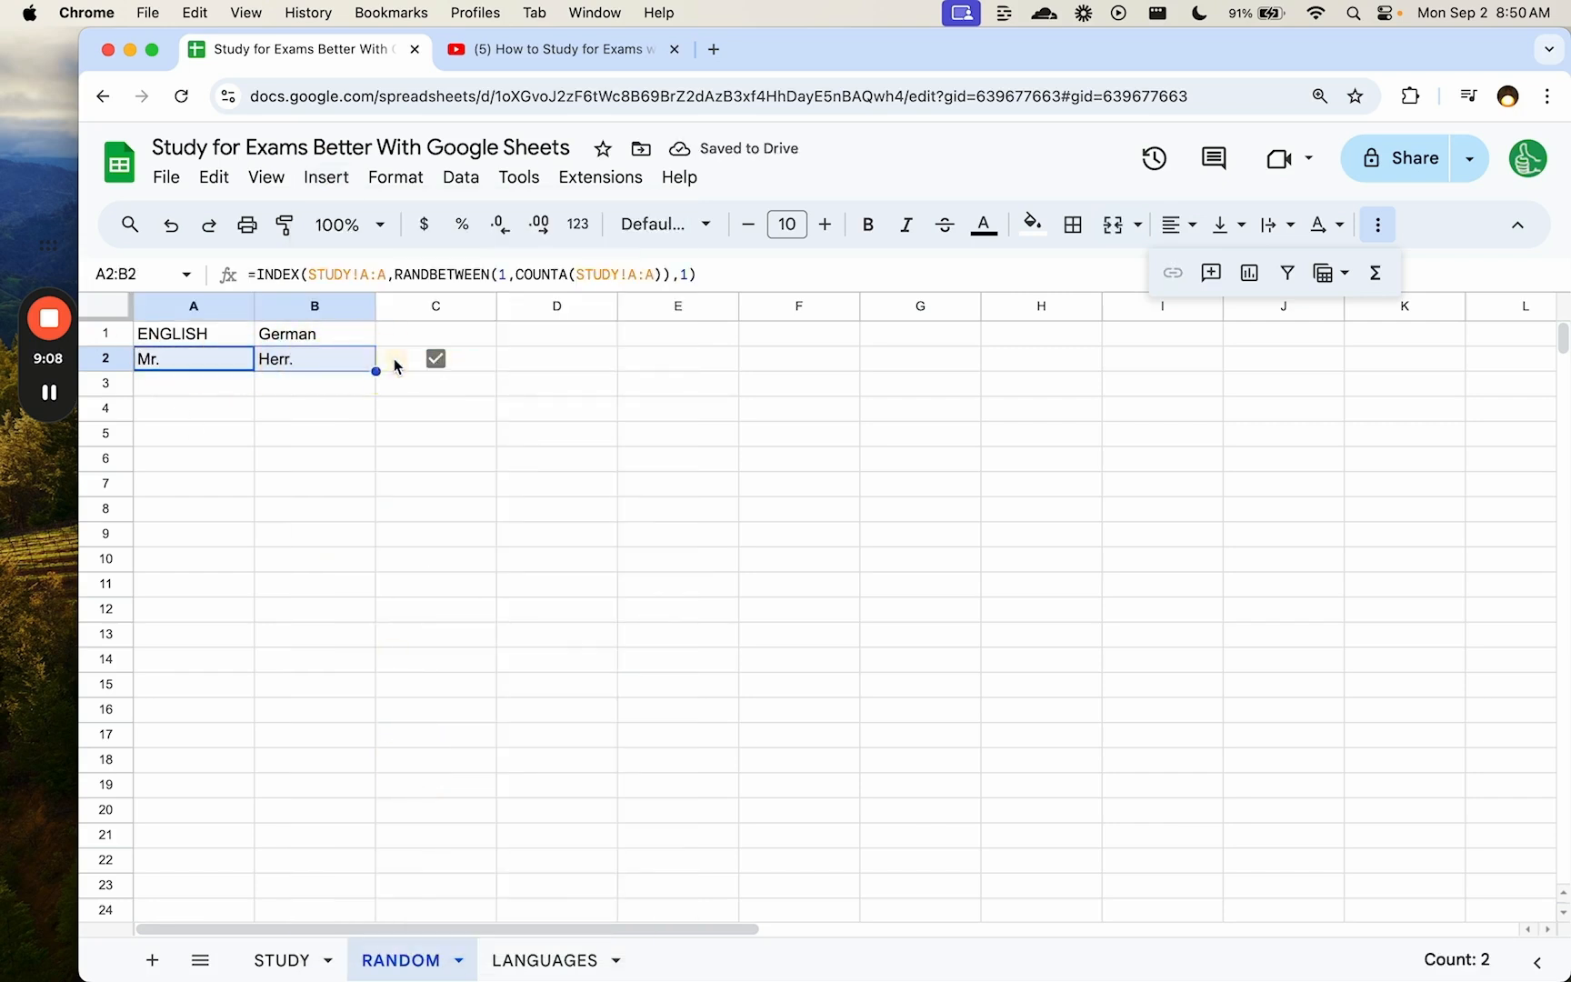
{"action": "left_click", "coordinate": [437, 360]}
{"action": "left_click", "coordinate": [437, 360]}
{"action": "left_click", "coordinate": [437, 360]}
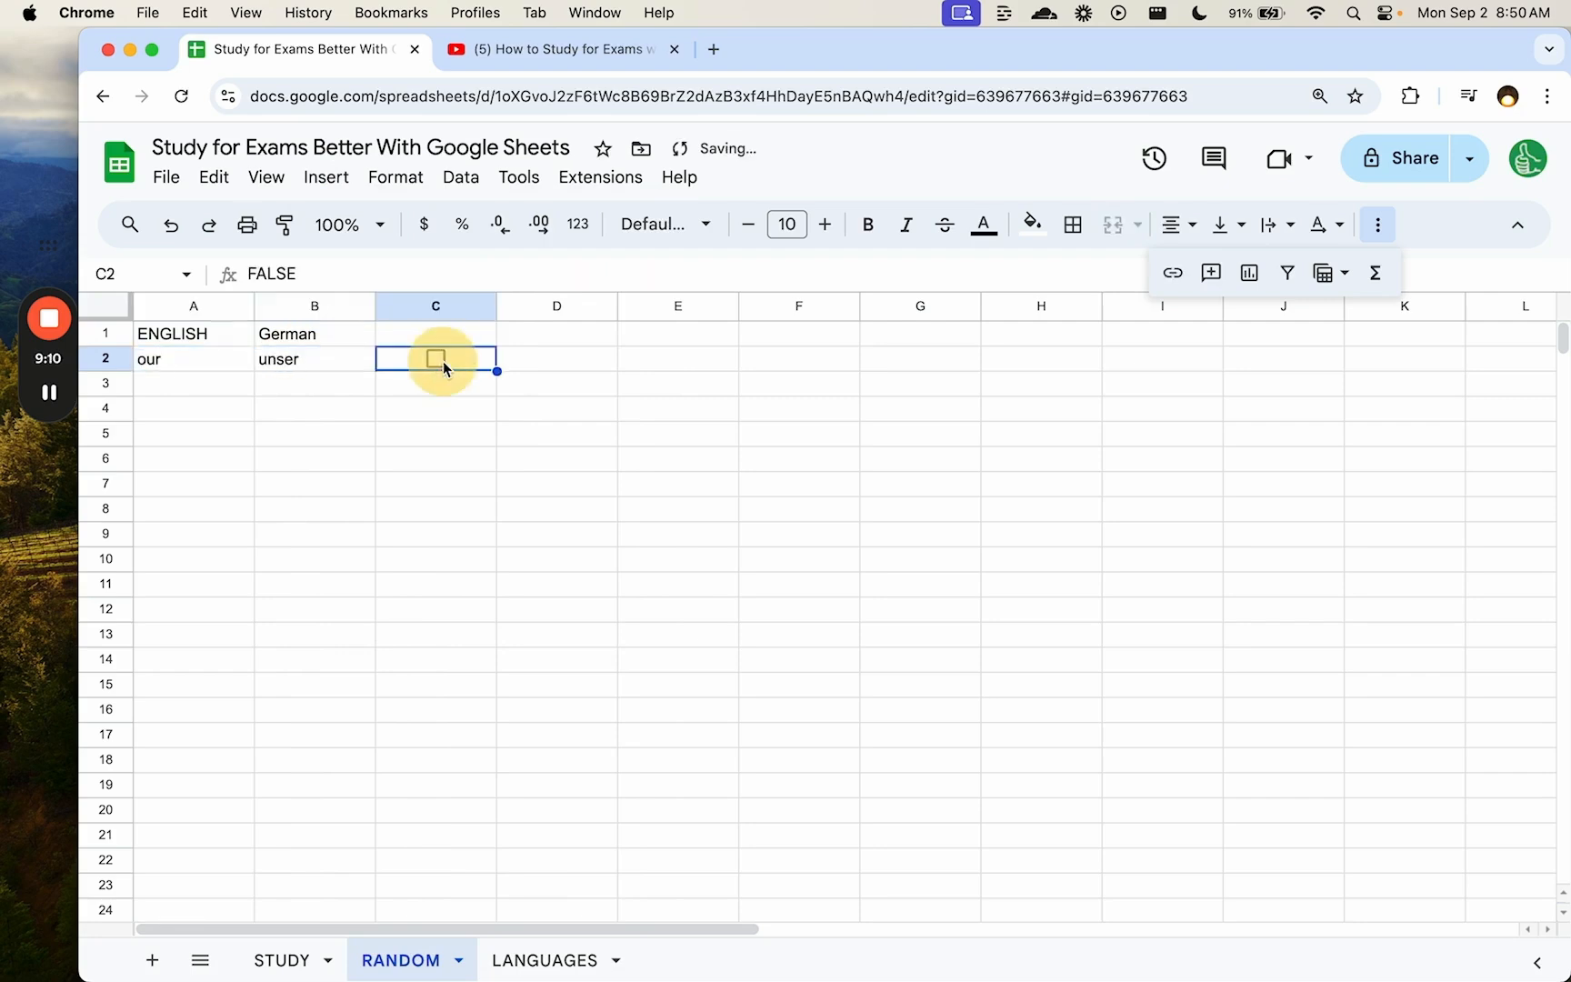
{"action": "left_click", "coordinate": [331, 364]}
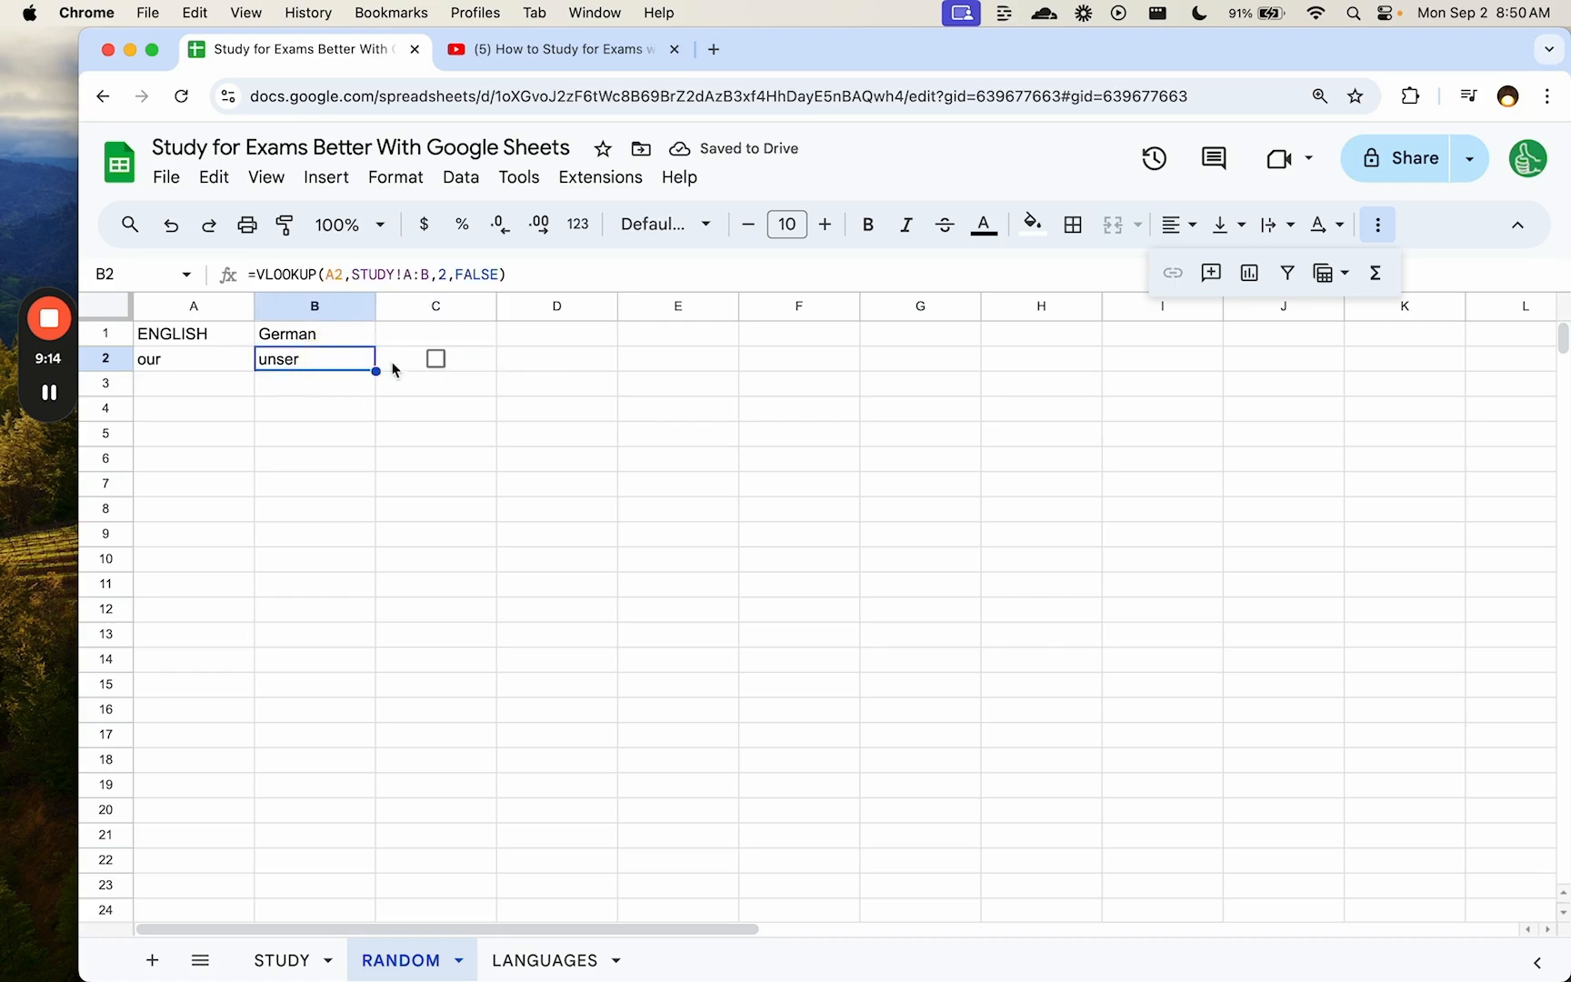
{"action": "left_click", "coordinate": [1032, 225]}
- Set B2's translation text colour to white to hide it
{"action": "left_click", "coordinate": [984, 225]}
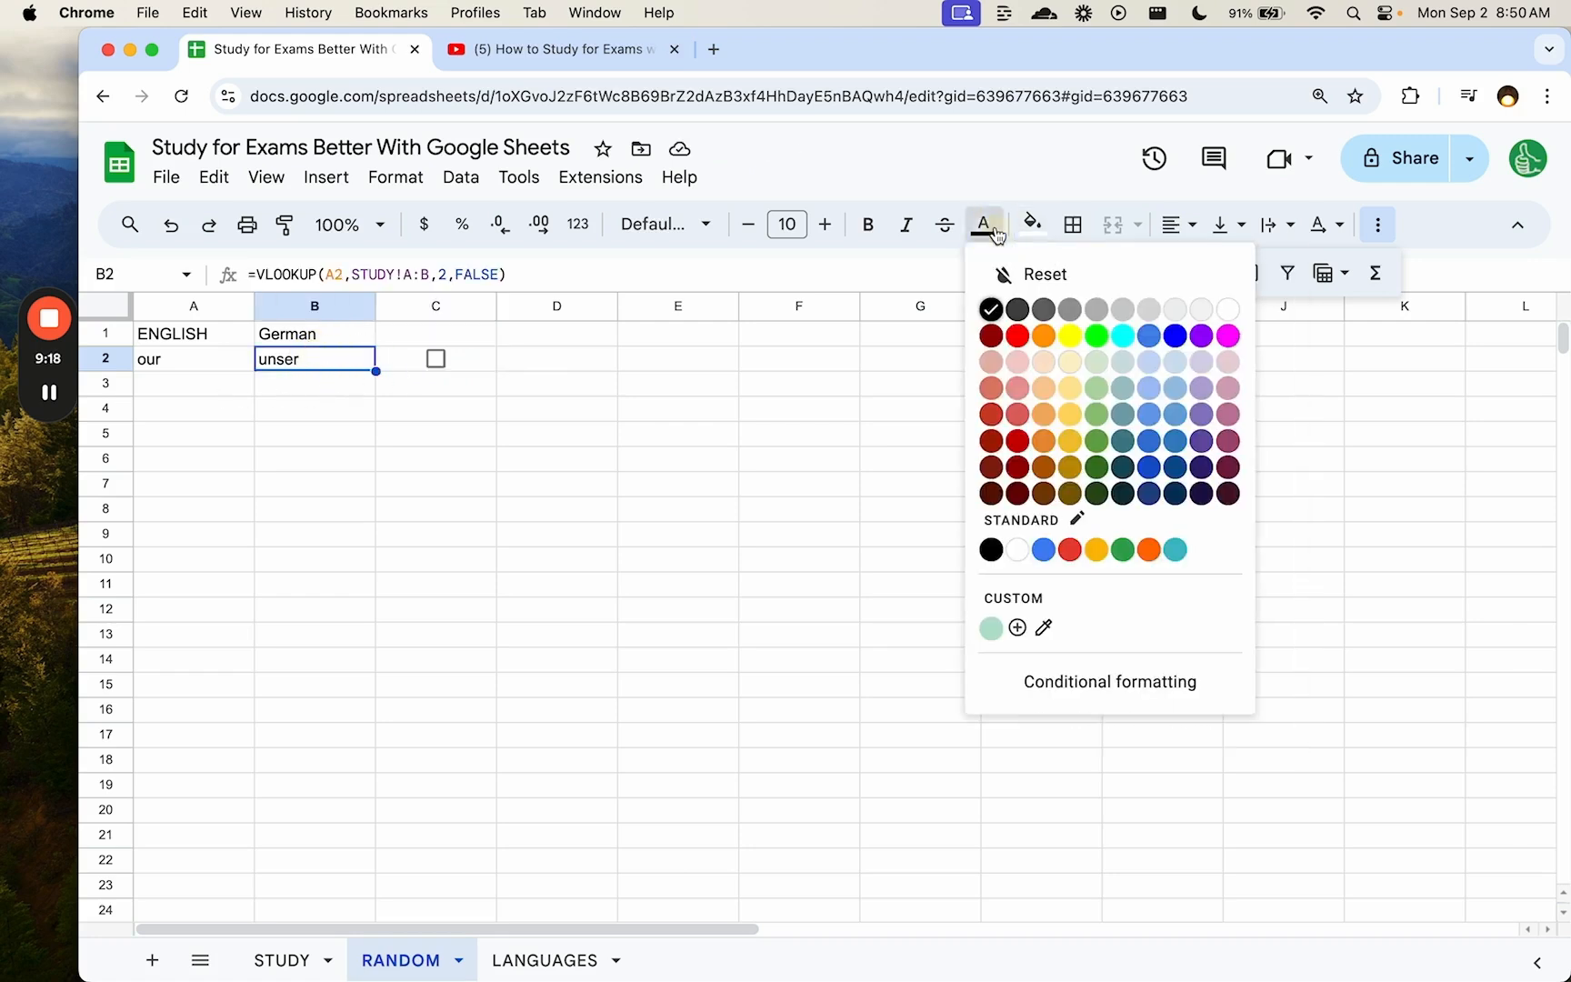
{"action": "left_click", "coordinate": [1212, 308]}
{"action": "left_click", "coordinate": [207, 373]}
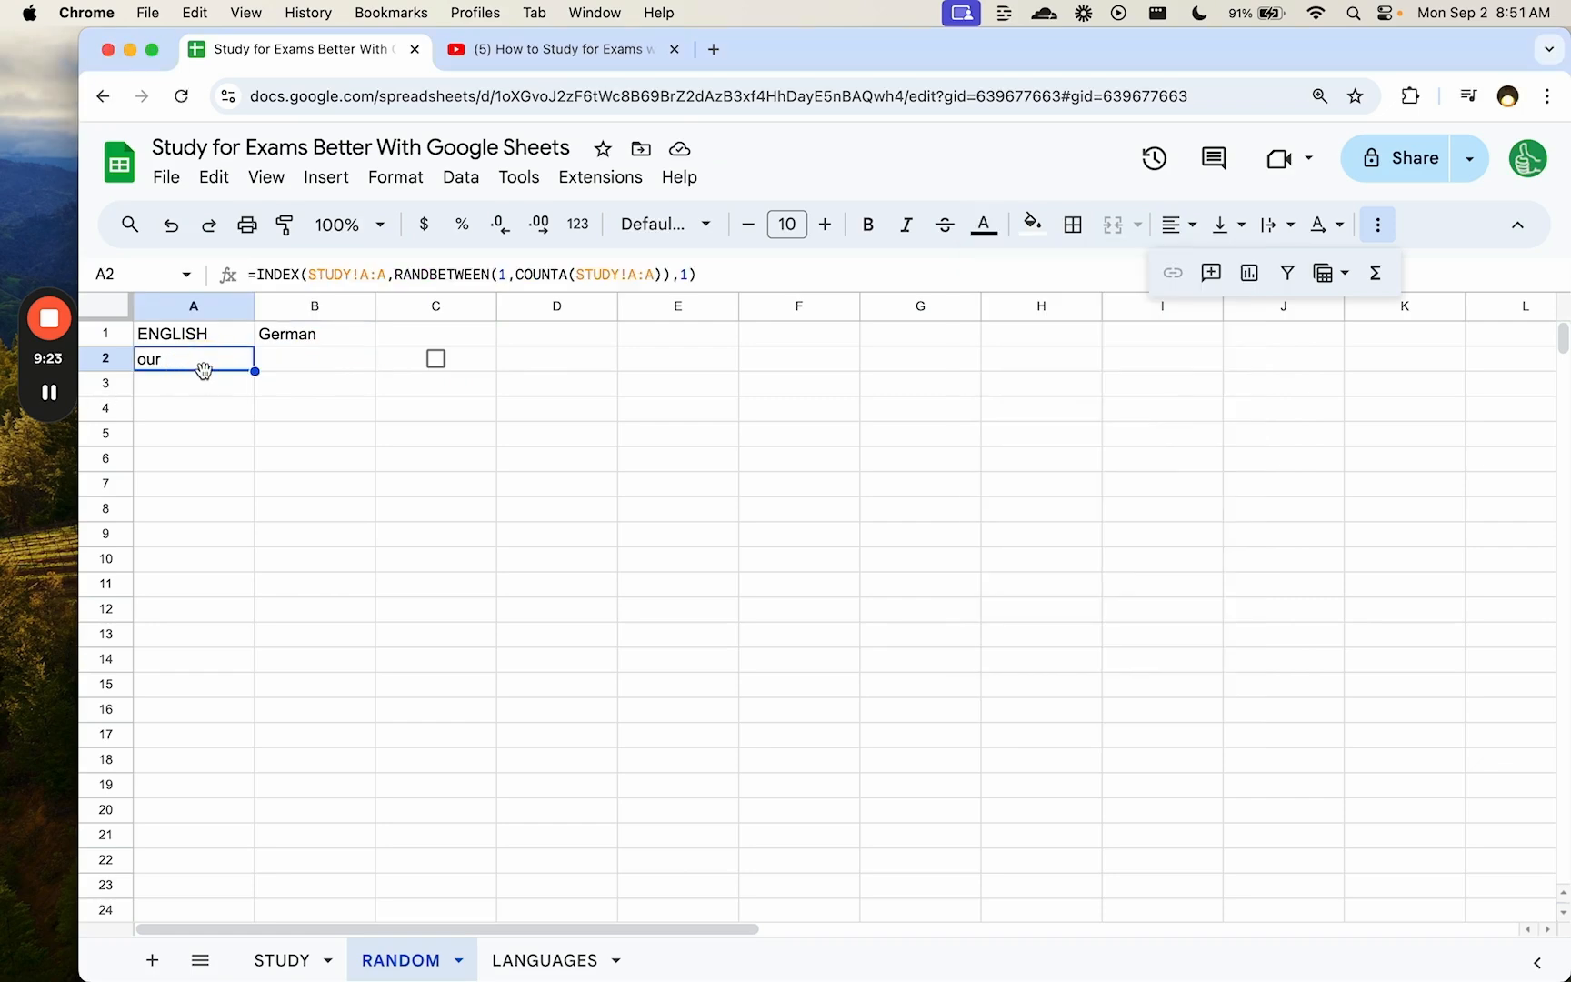
{"action": "key", "text": "Right"}
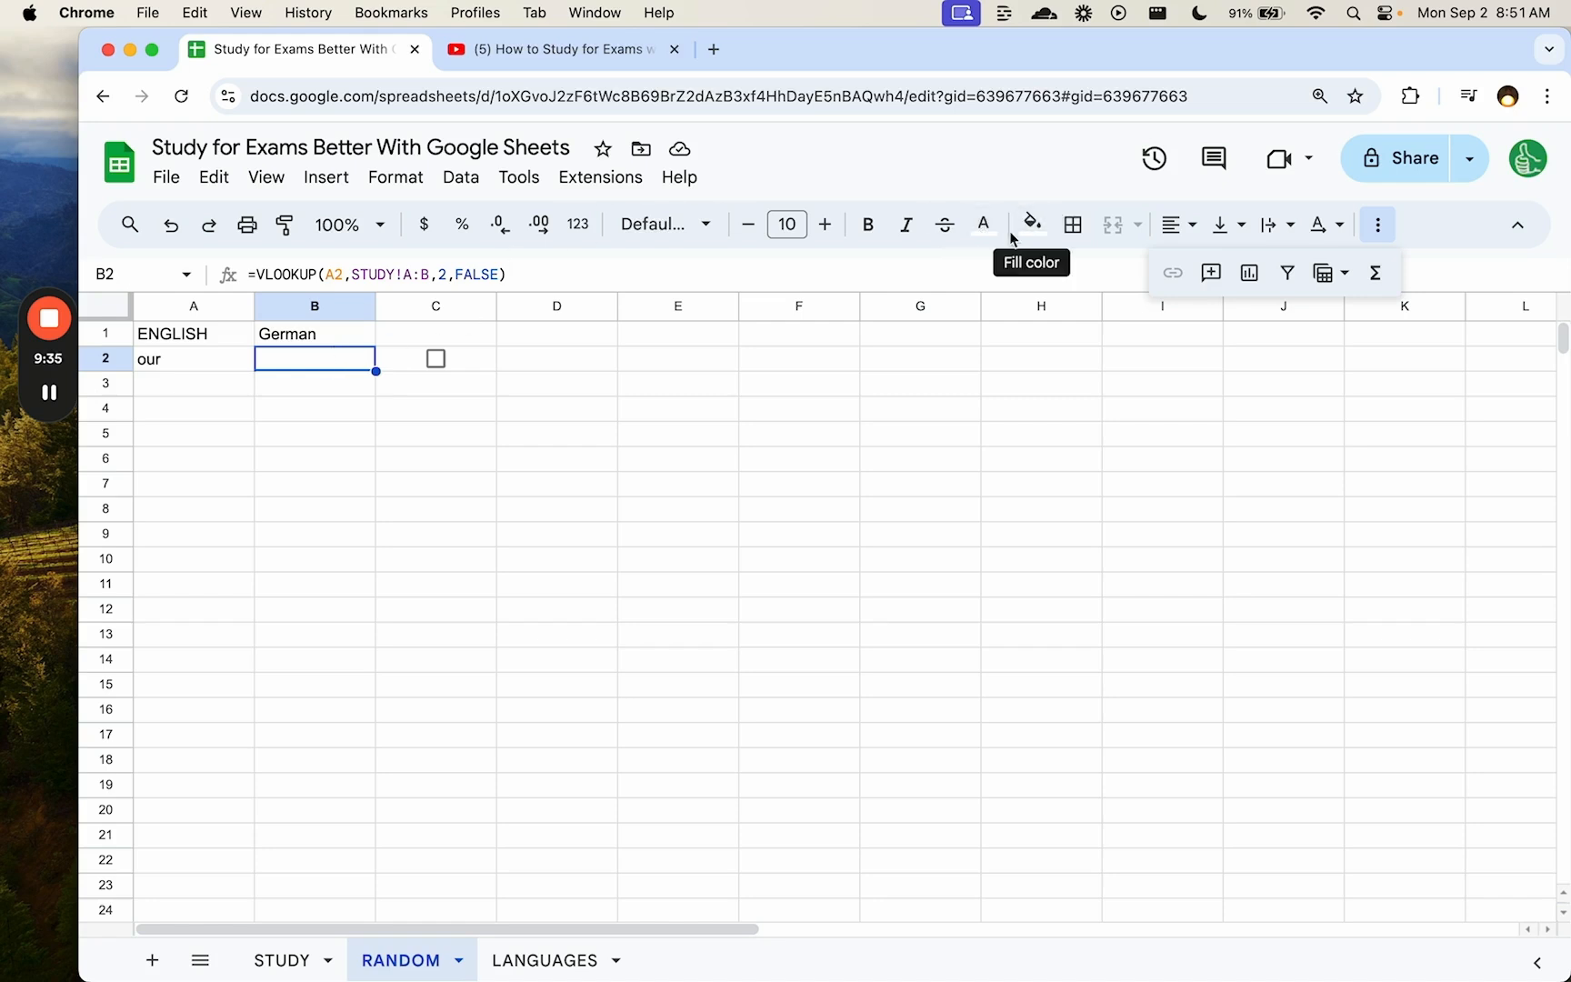
- Confirm B2's hidden lookup formula is intact, then return to the STUDY sheet
{"action": "double_click", "coordinate": [304, 362]}
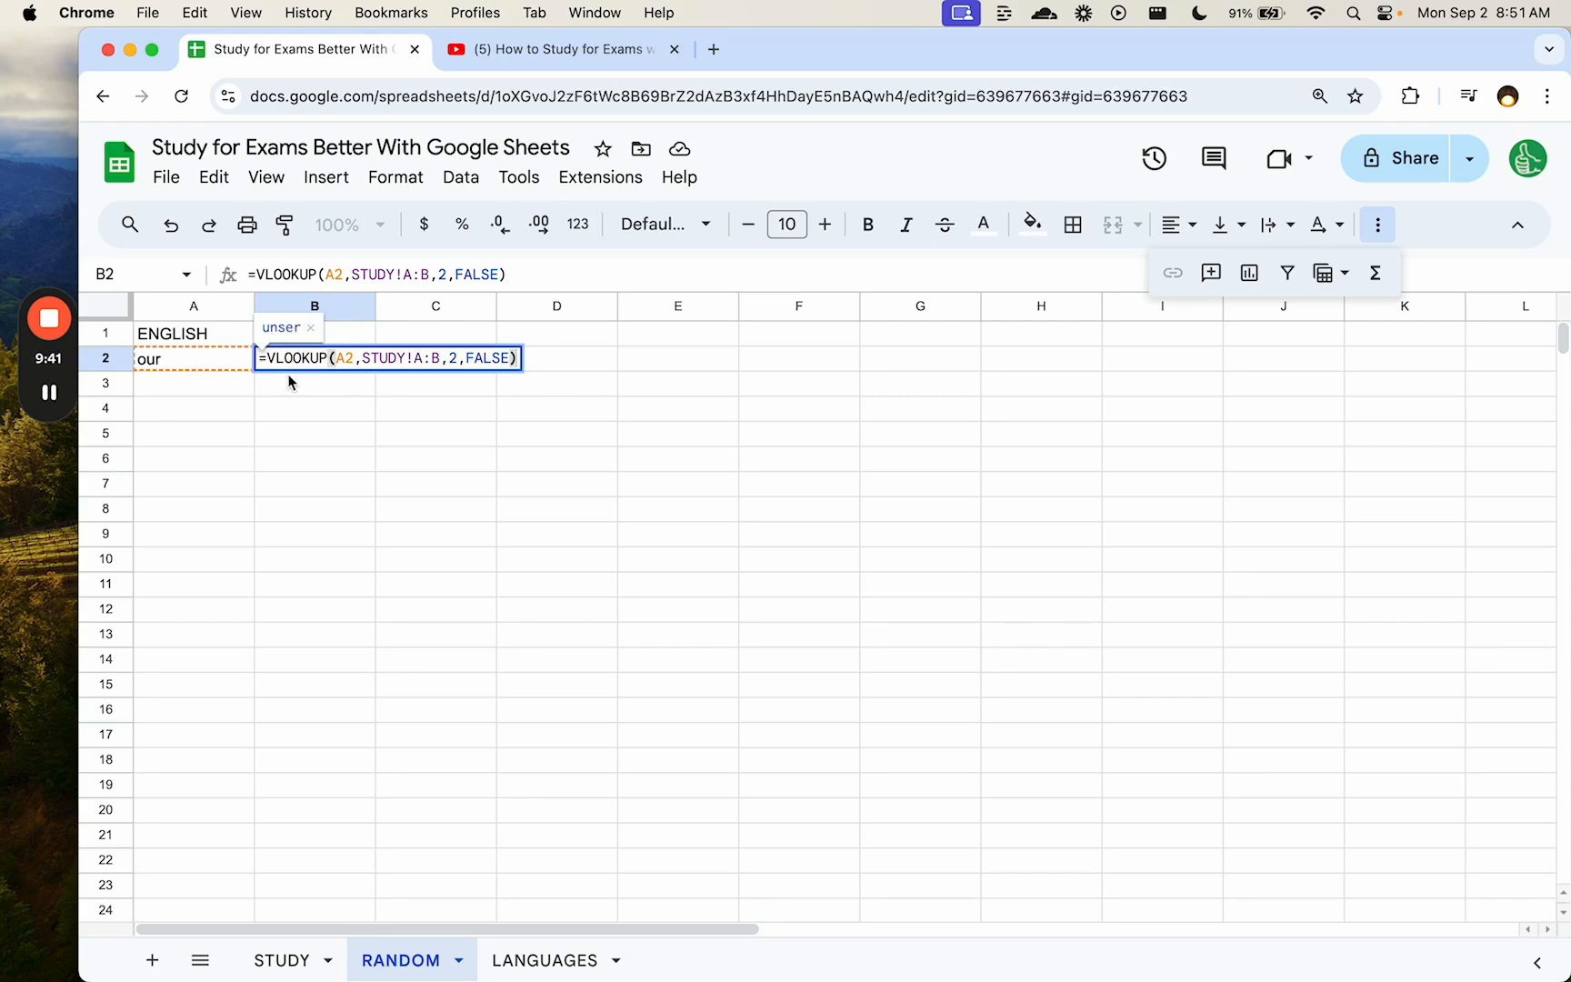
{"action": "key", "text": "Escape"}
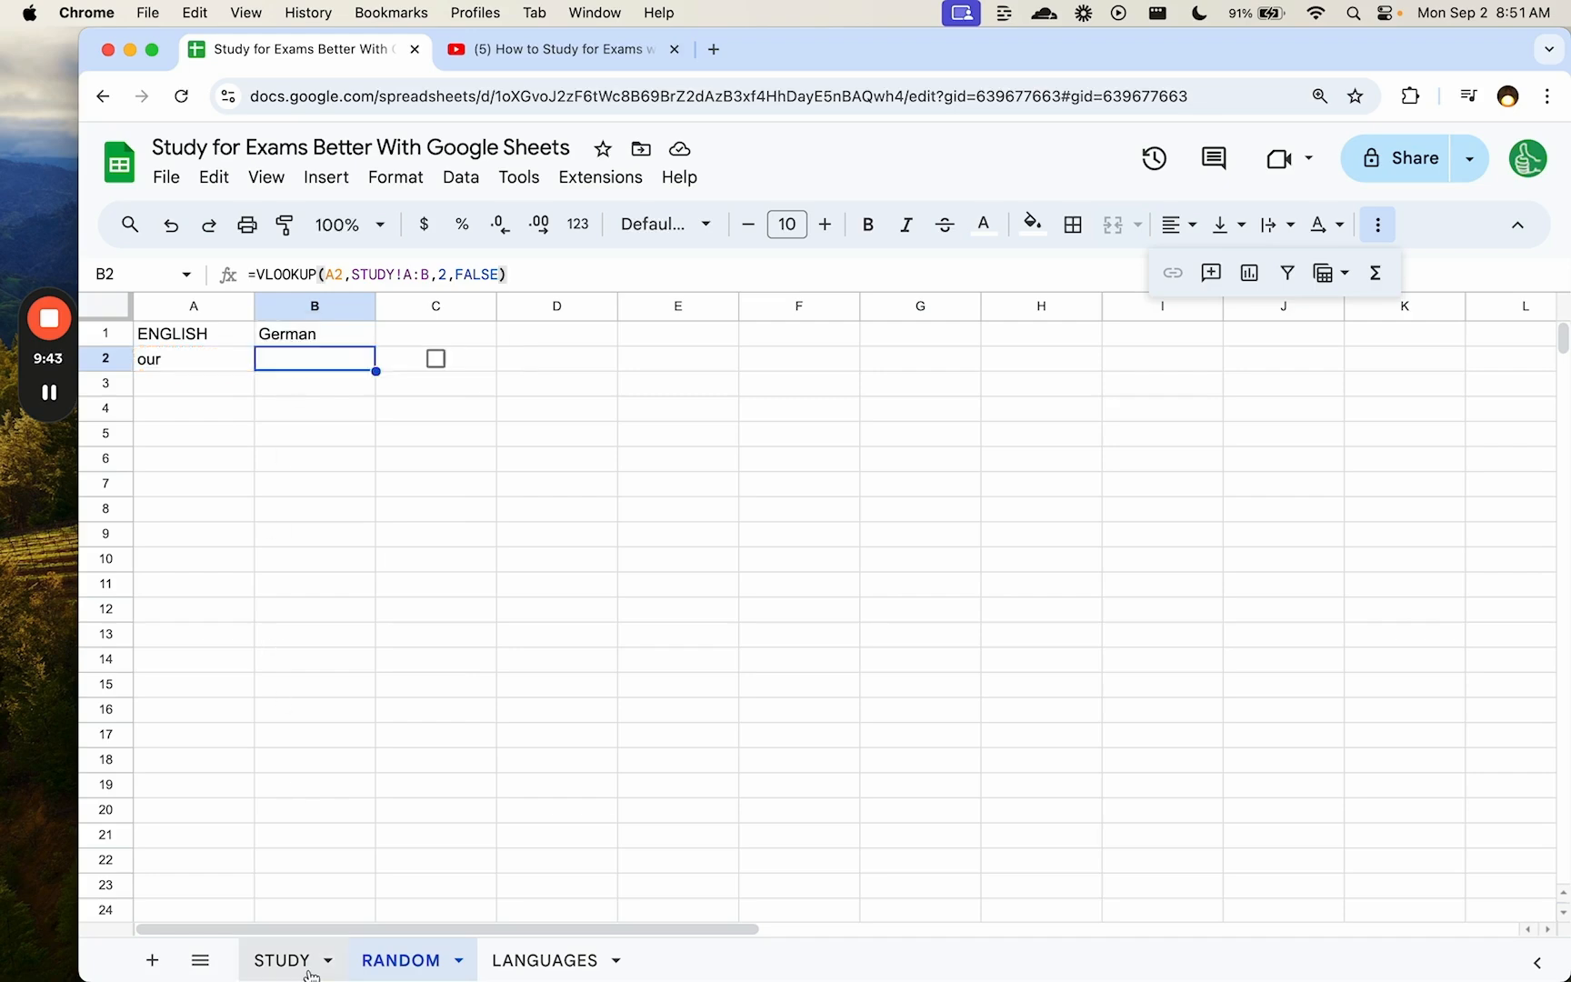
{"action": "left_click", "coordinate": [282, 960]}
- Review the translation formulas in STUDY cells B3, B5 and B10 without editing them
{"action": "double_click", "coordinate": [333, 374]}
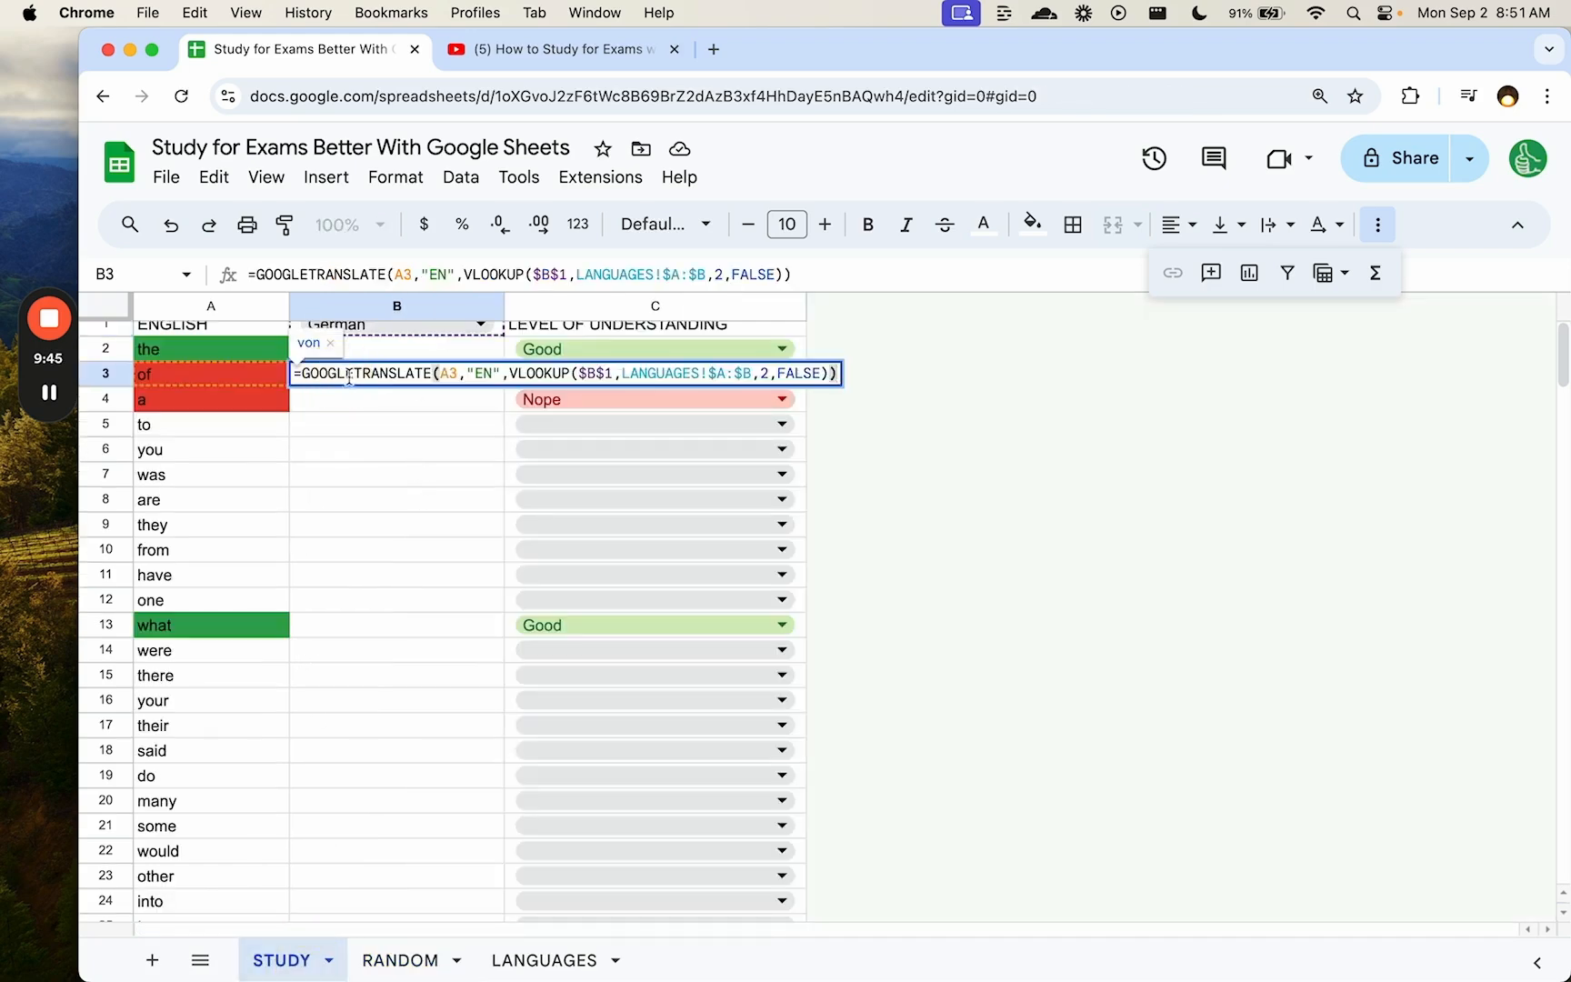
{"action": "double_click", "coordinate": [341, 425]}
{"action": "key", "text": "Escape"}
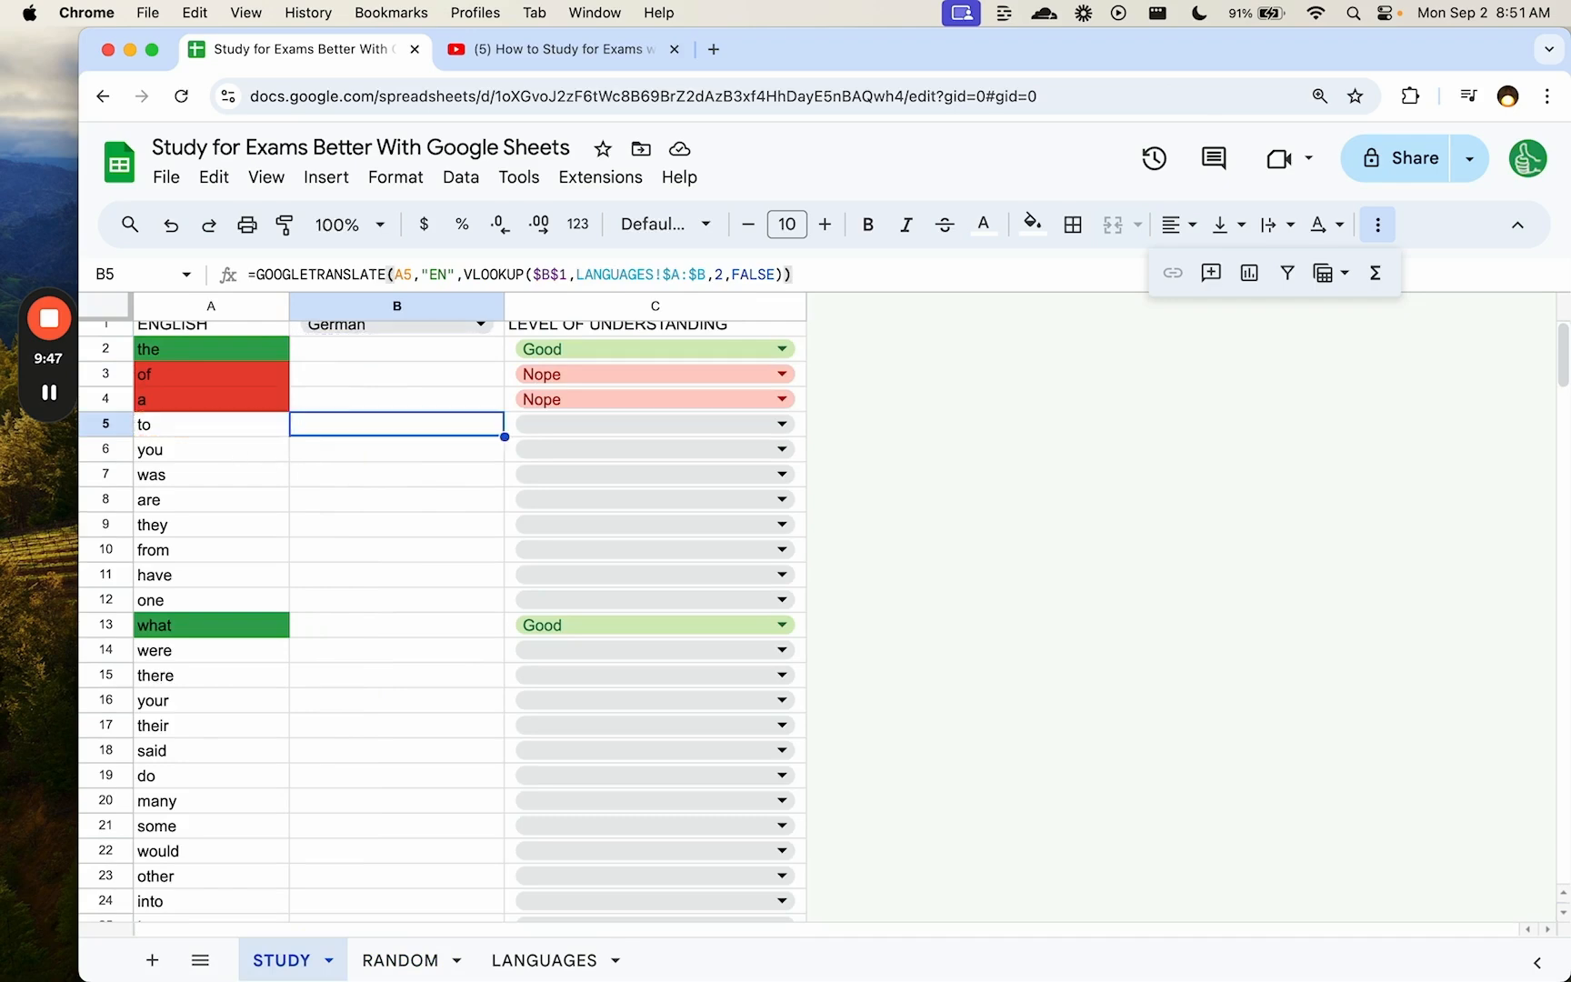
{"action": "double_click", "coordinate": [386, 429]}
{"action": "left_click", "coordinate": [354, 550]}
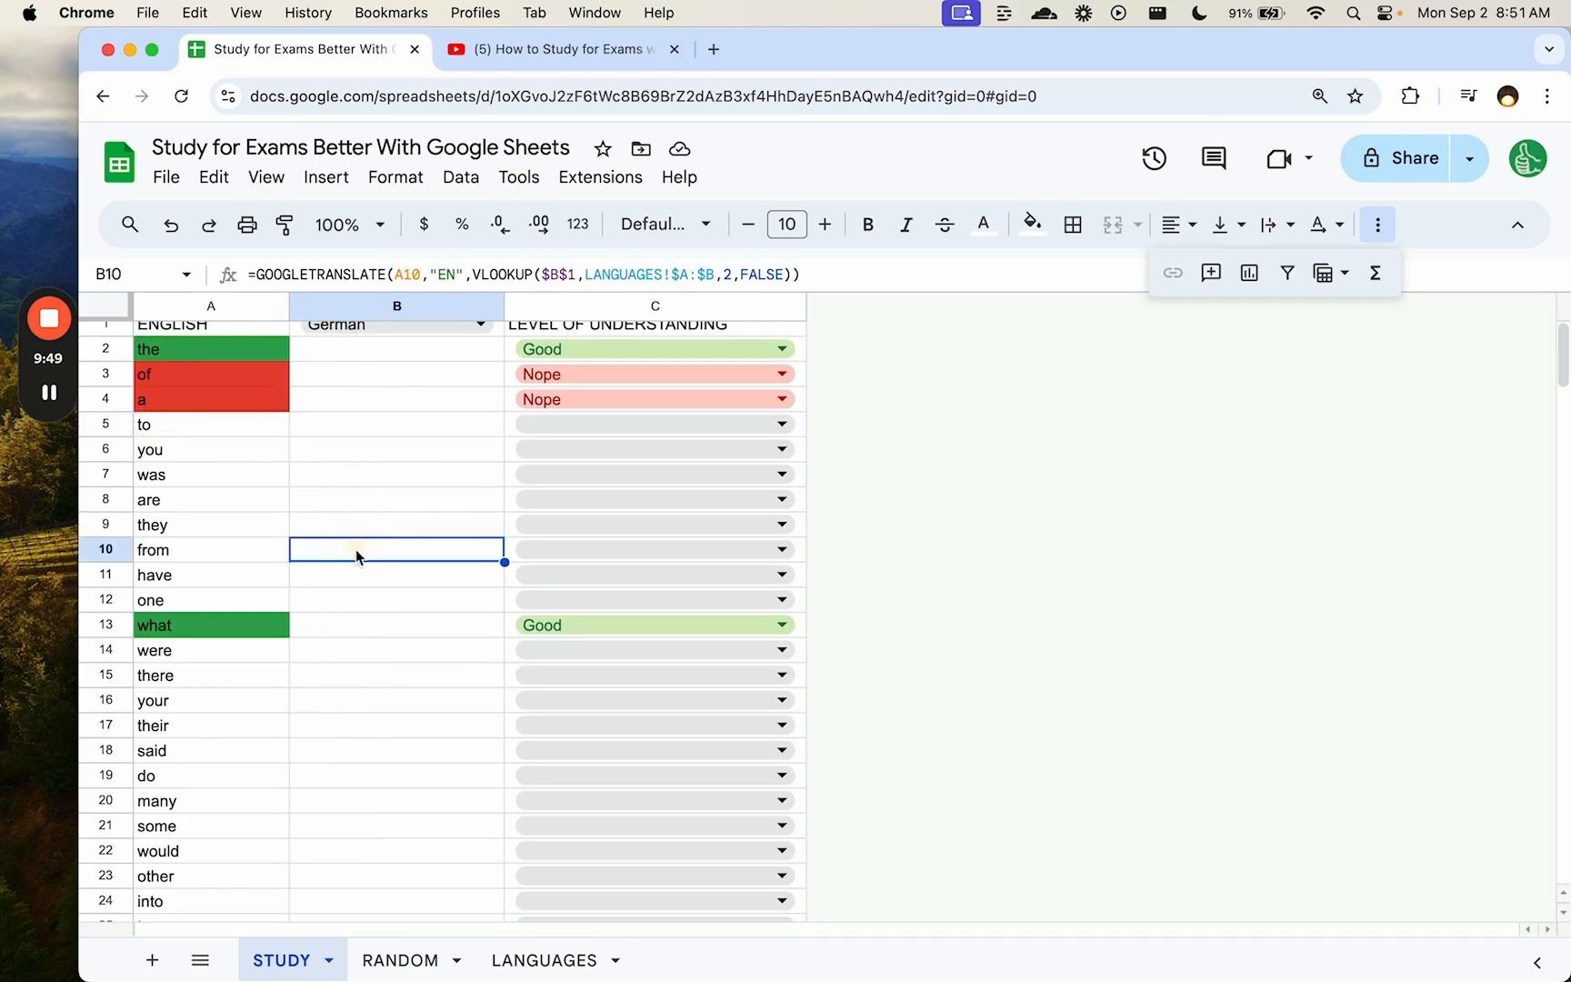
{"action": "double_click", "coordinate": [350, 550]}
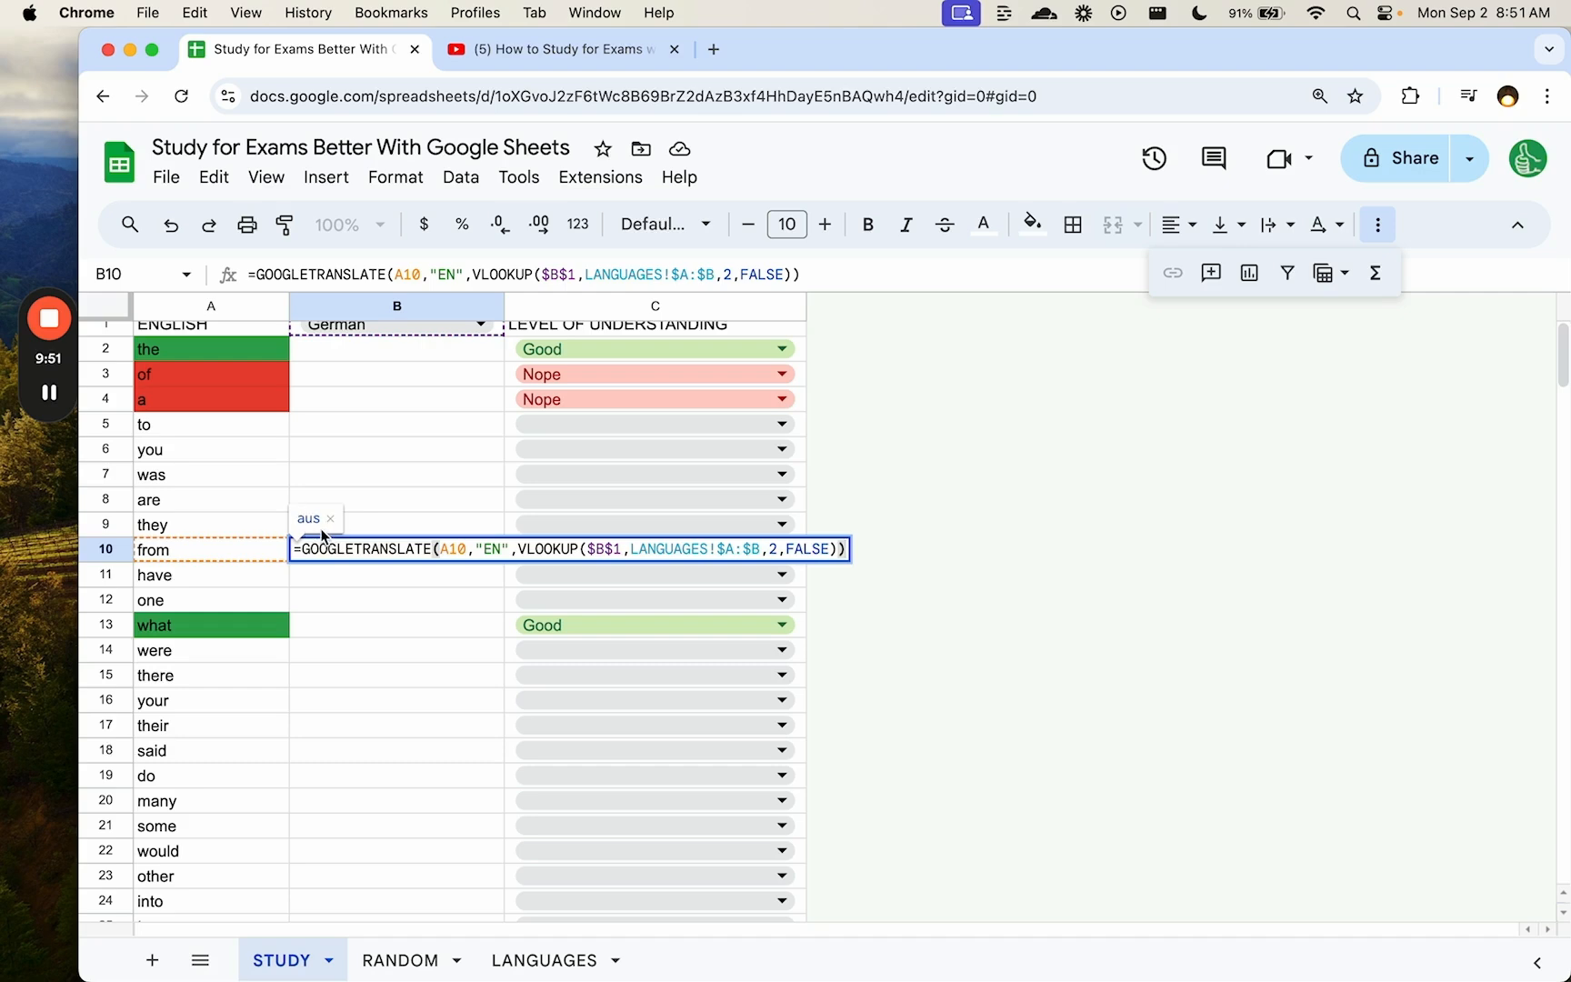
{"action": "key", "text": "Escape"}
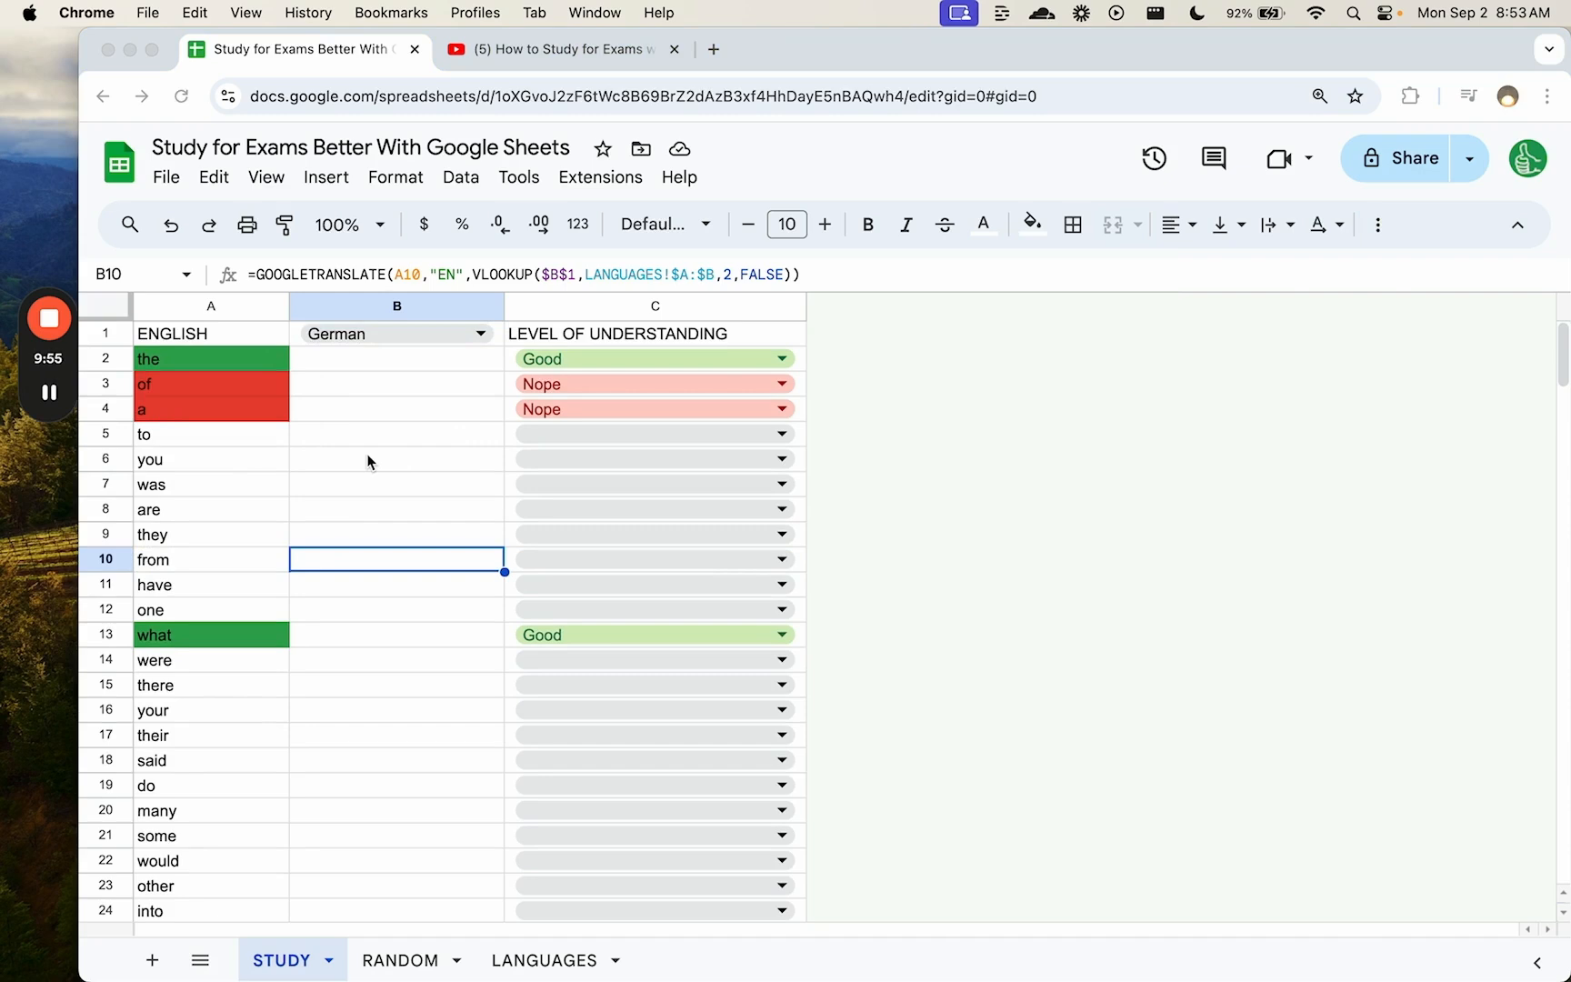
{"action": "left_click", "coordinate": [560, 53]}
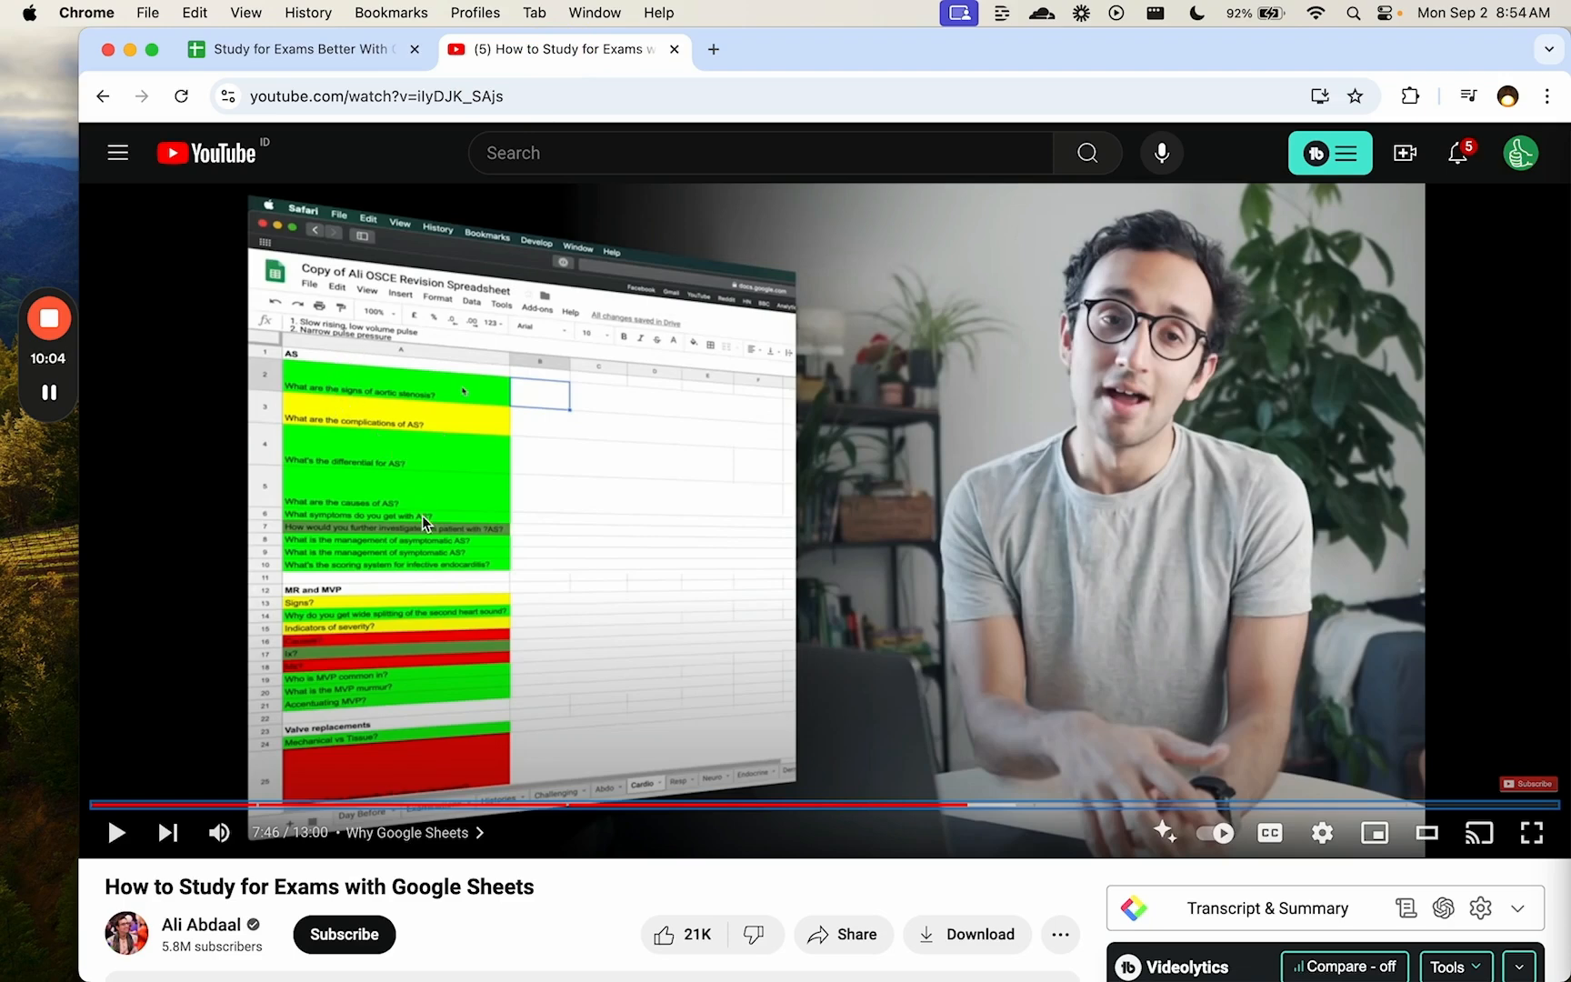
{"action": "left_click", "coordinate": [327, 52]}
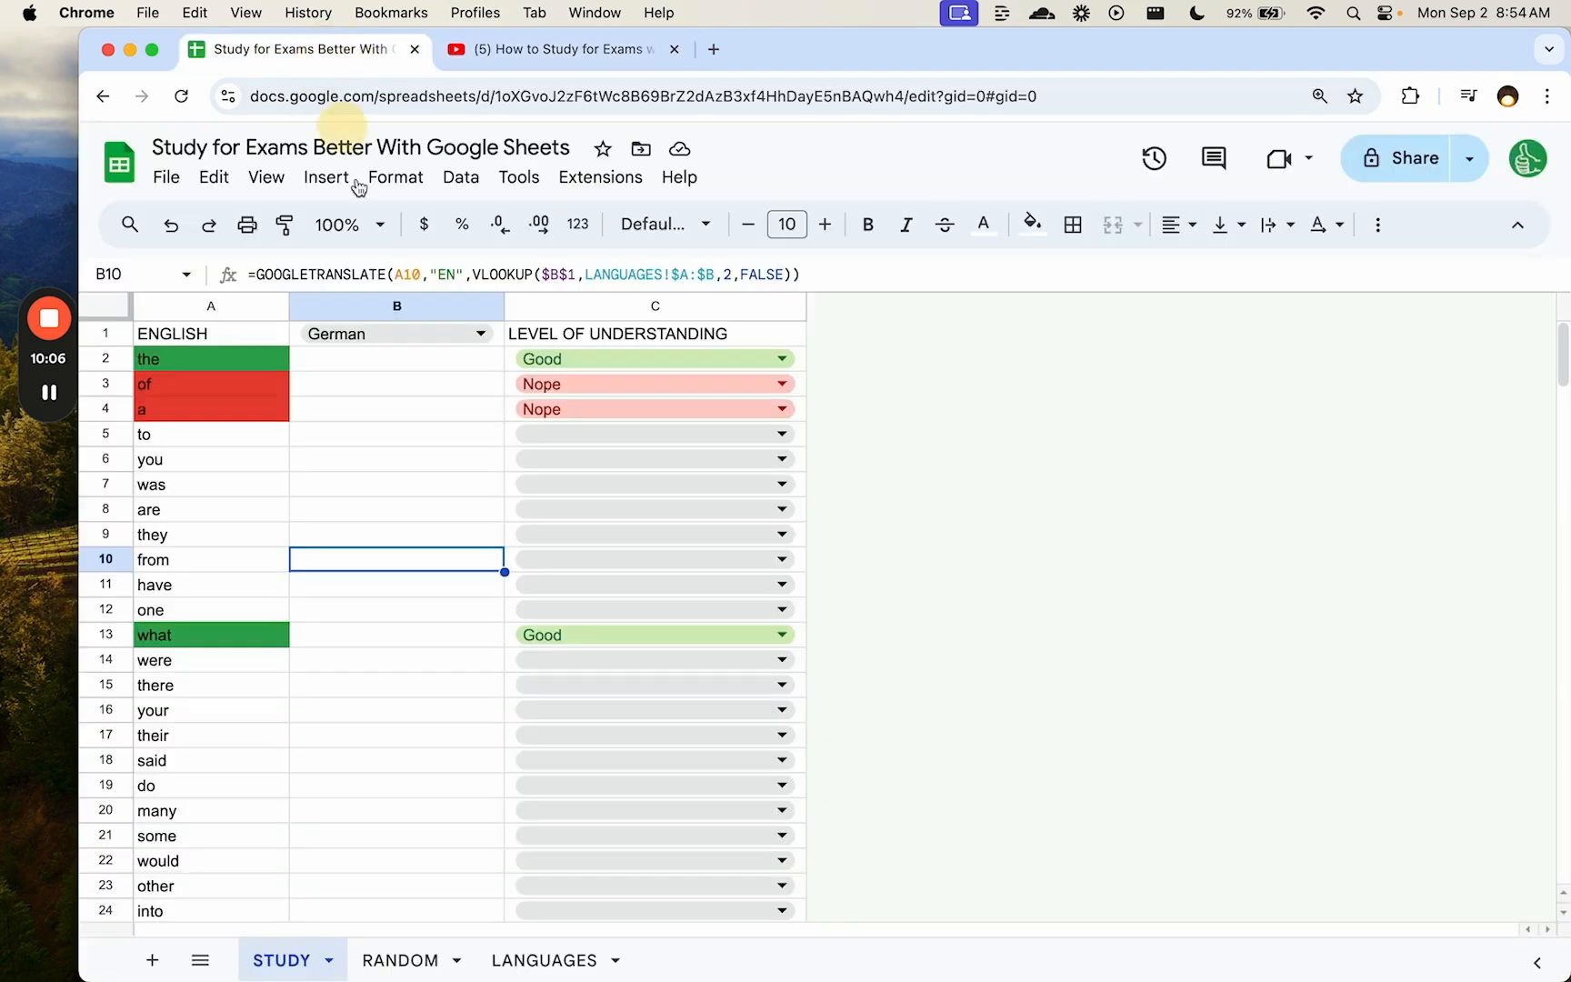